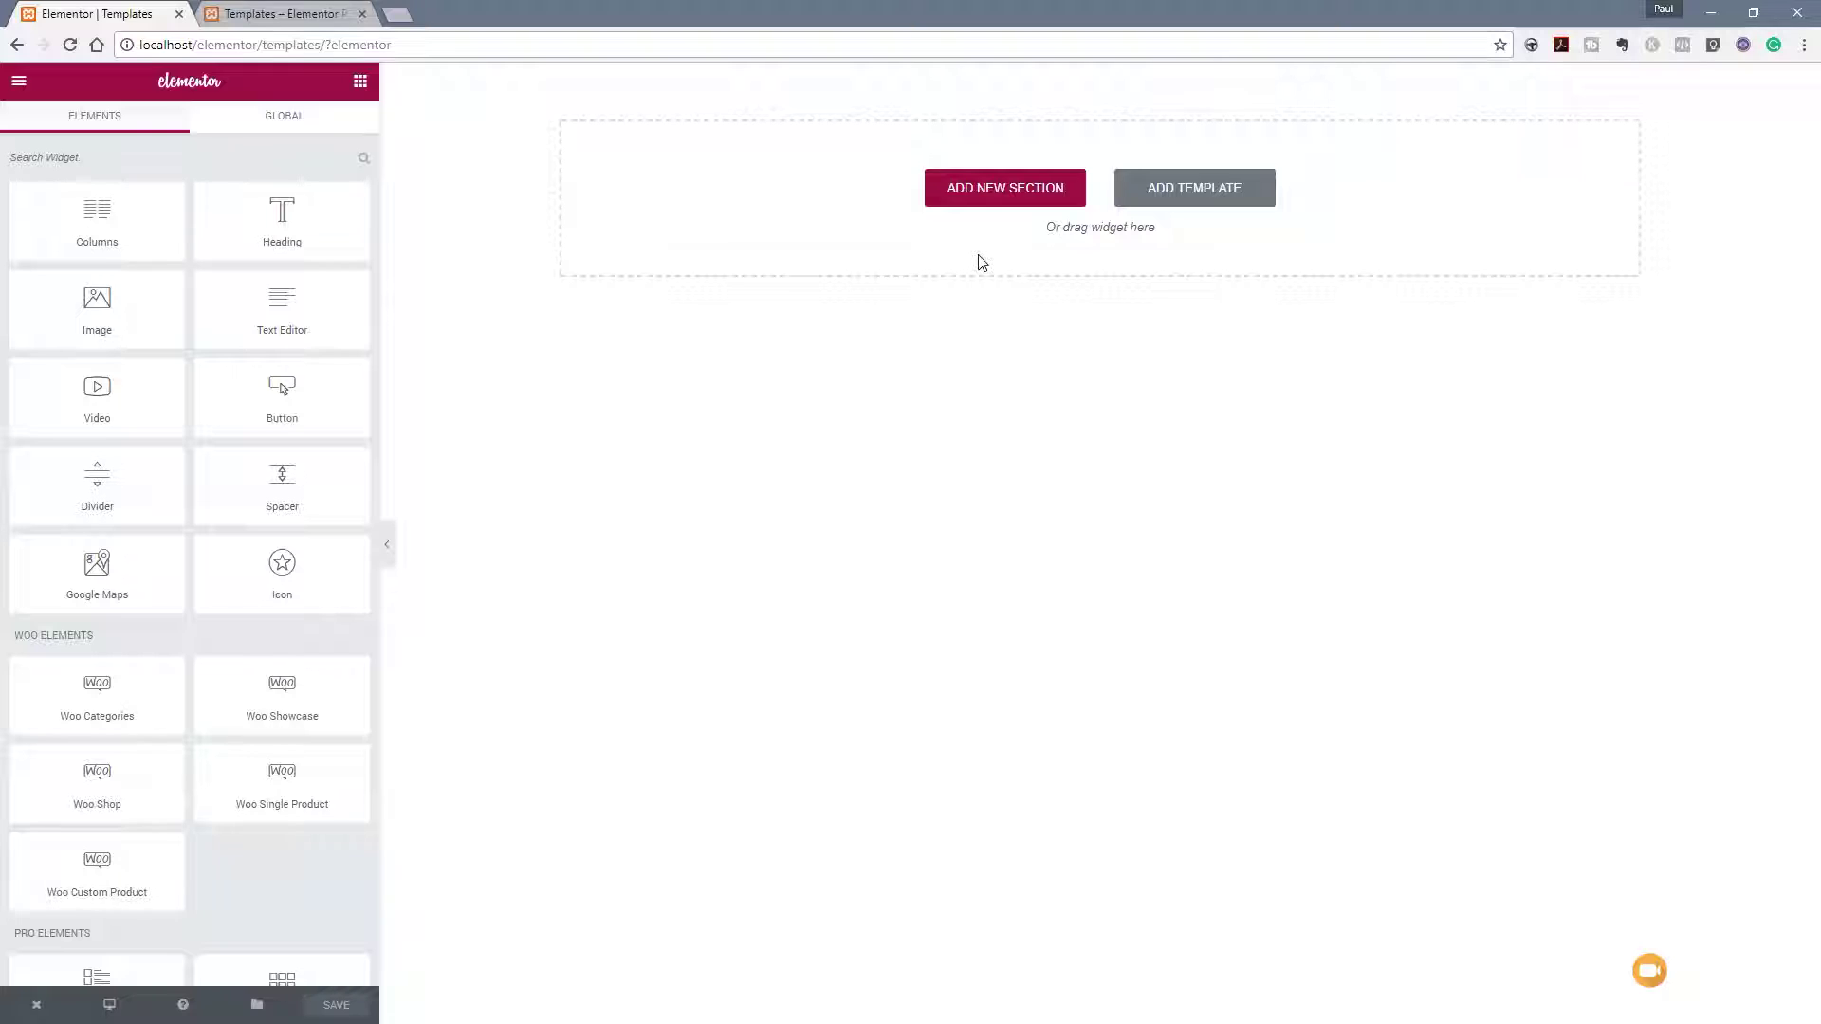
Open the template library and check My Templates, then return to Predesigned Templates.
{"action": "left_click", "coordinate": [1182, 189]}
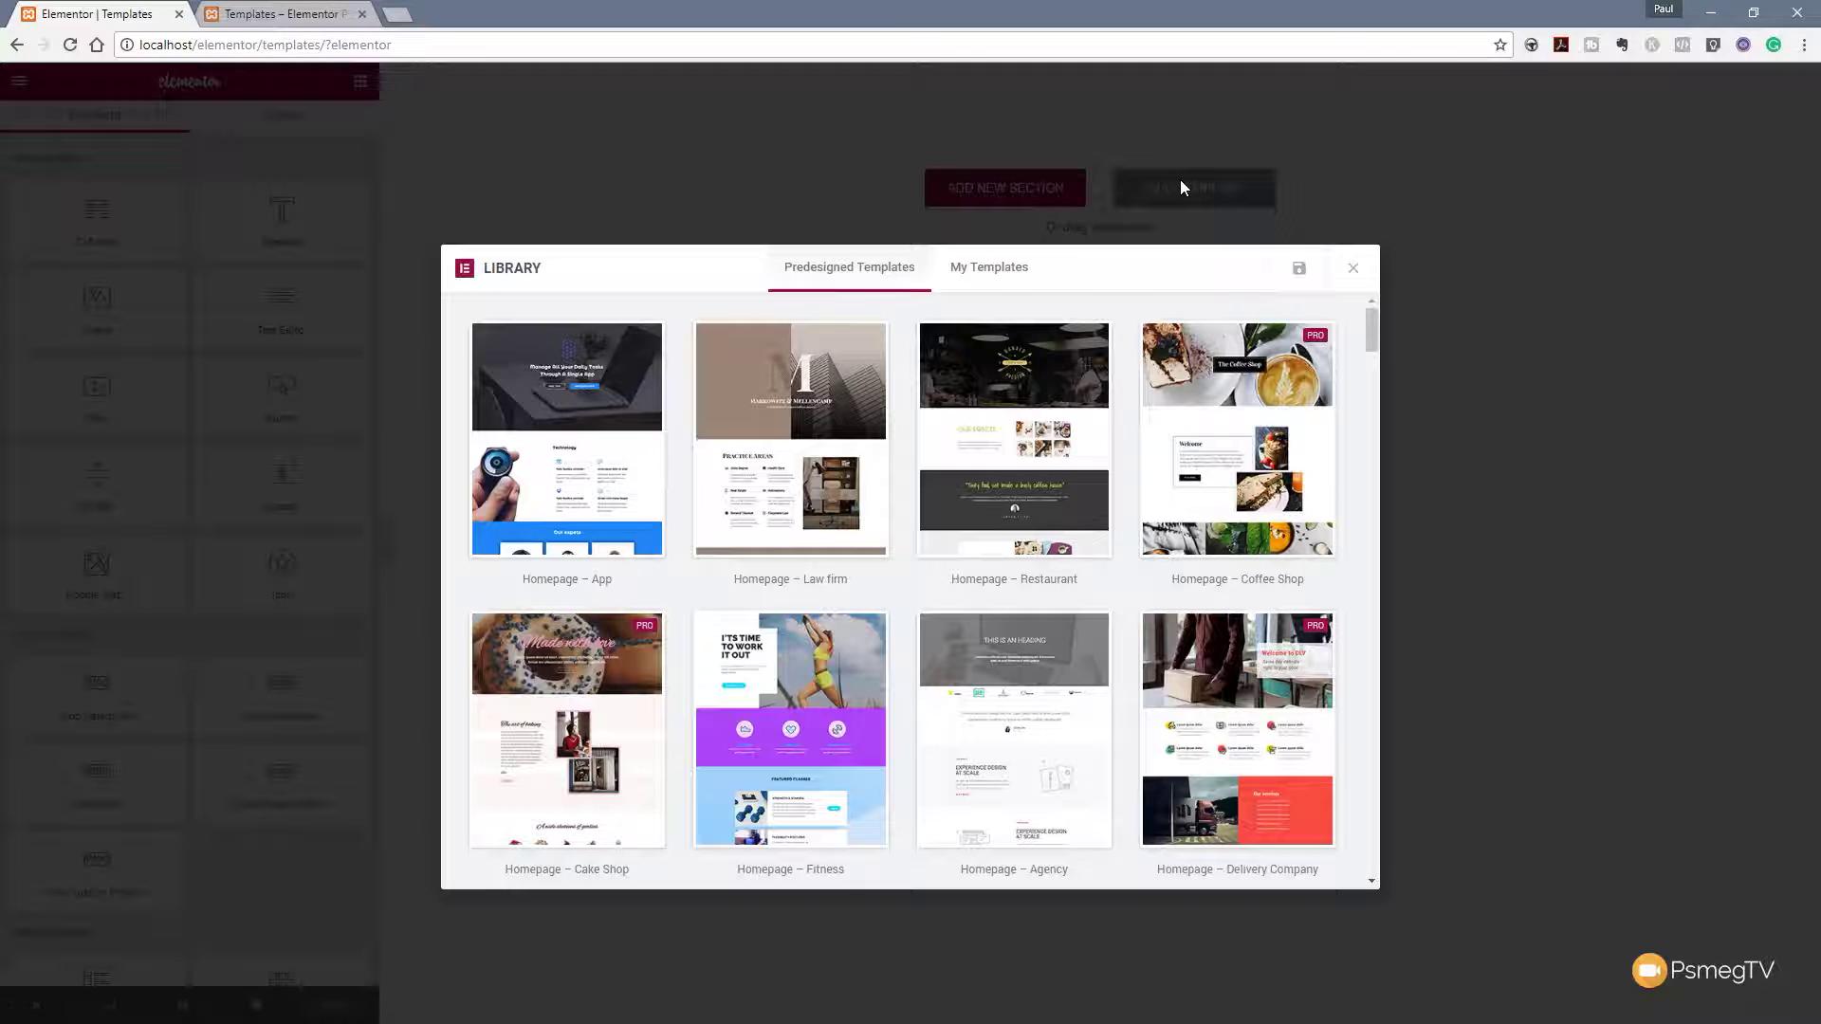
{"action": "left_click", "coordinate": [1012, 279]}
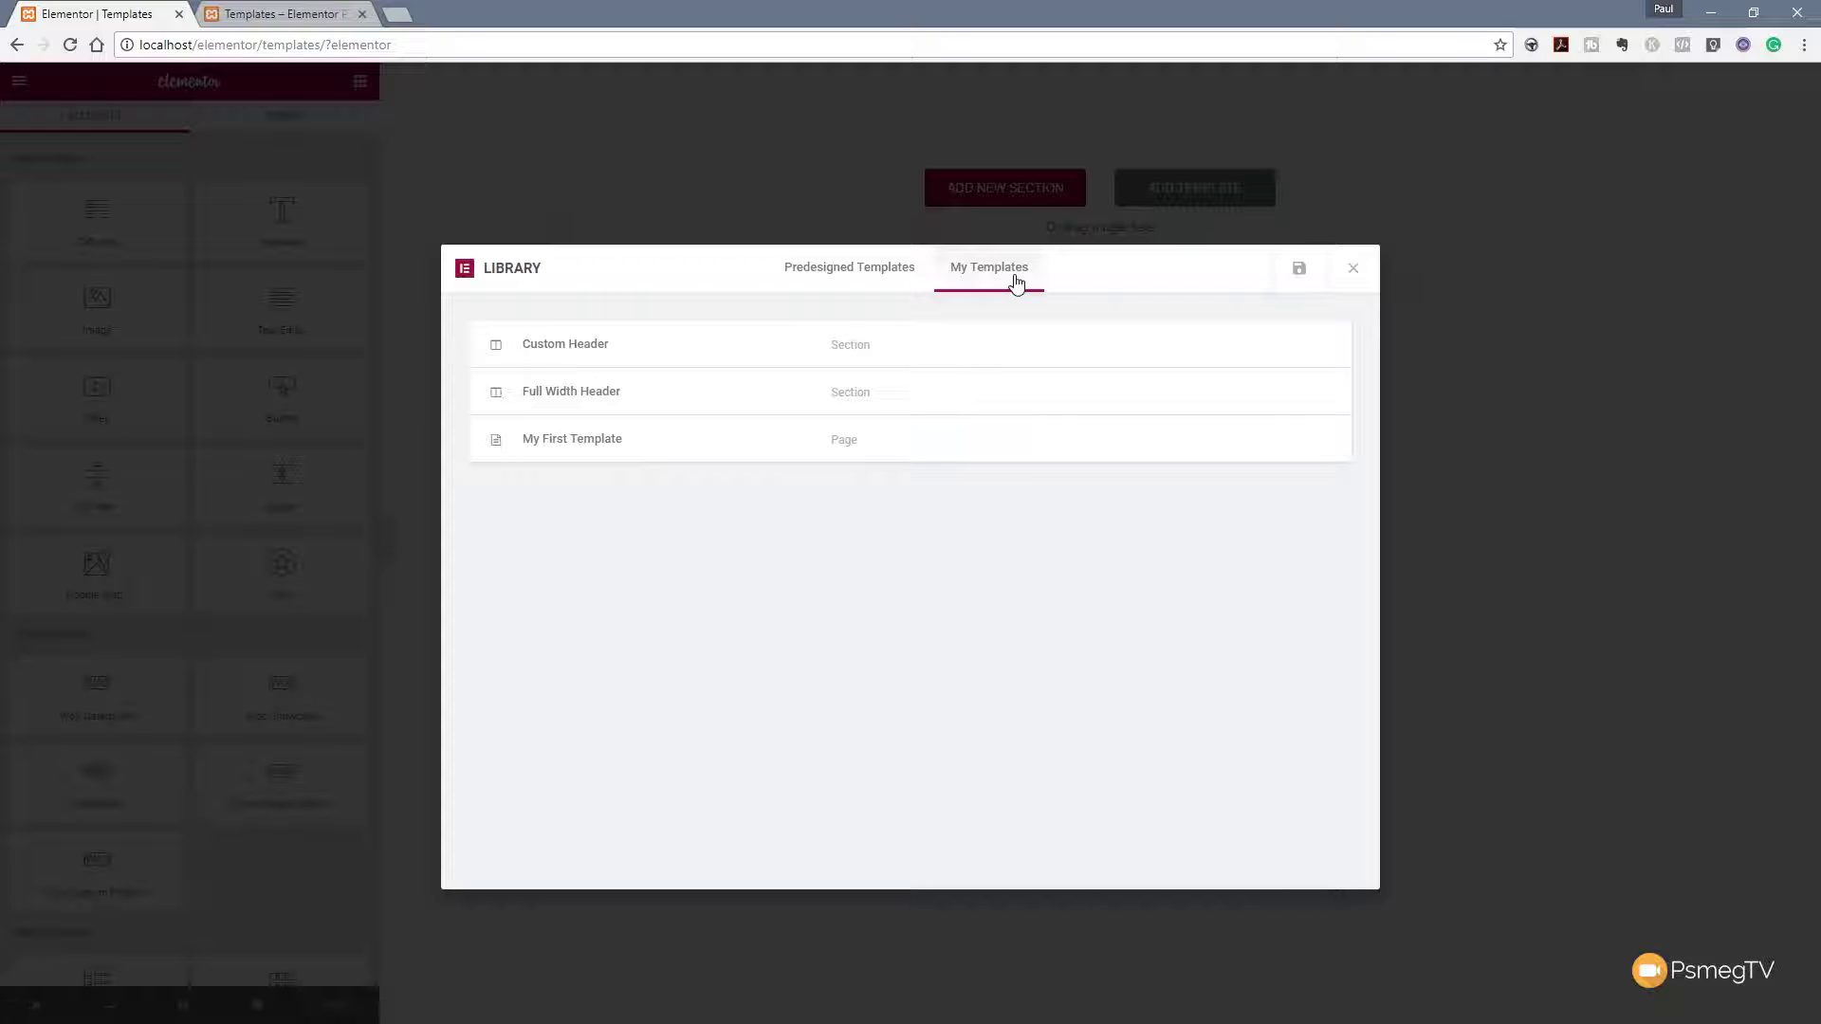
{"action": "left_click", "coordinate": [836, 273]}
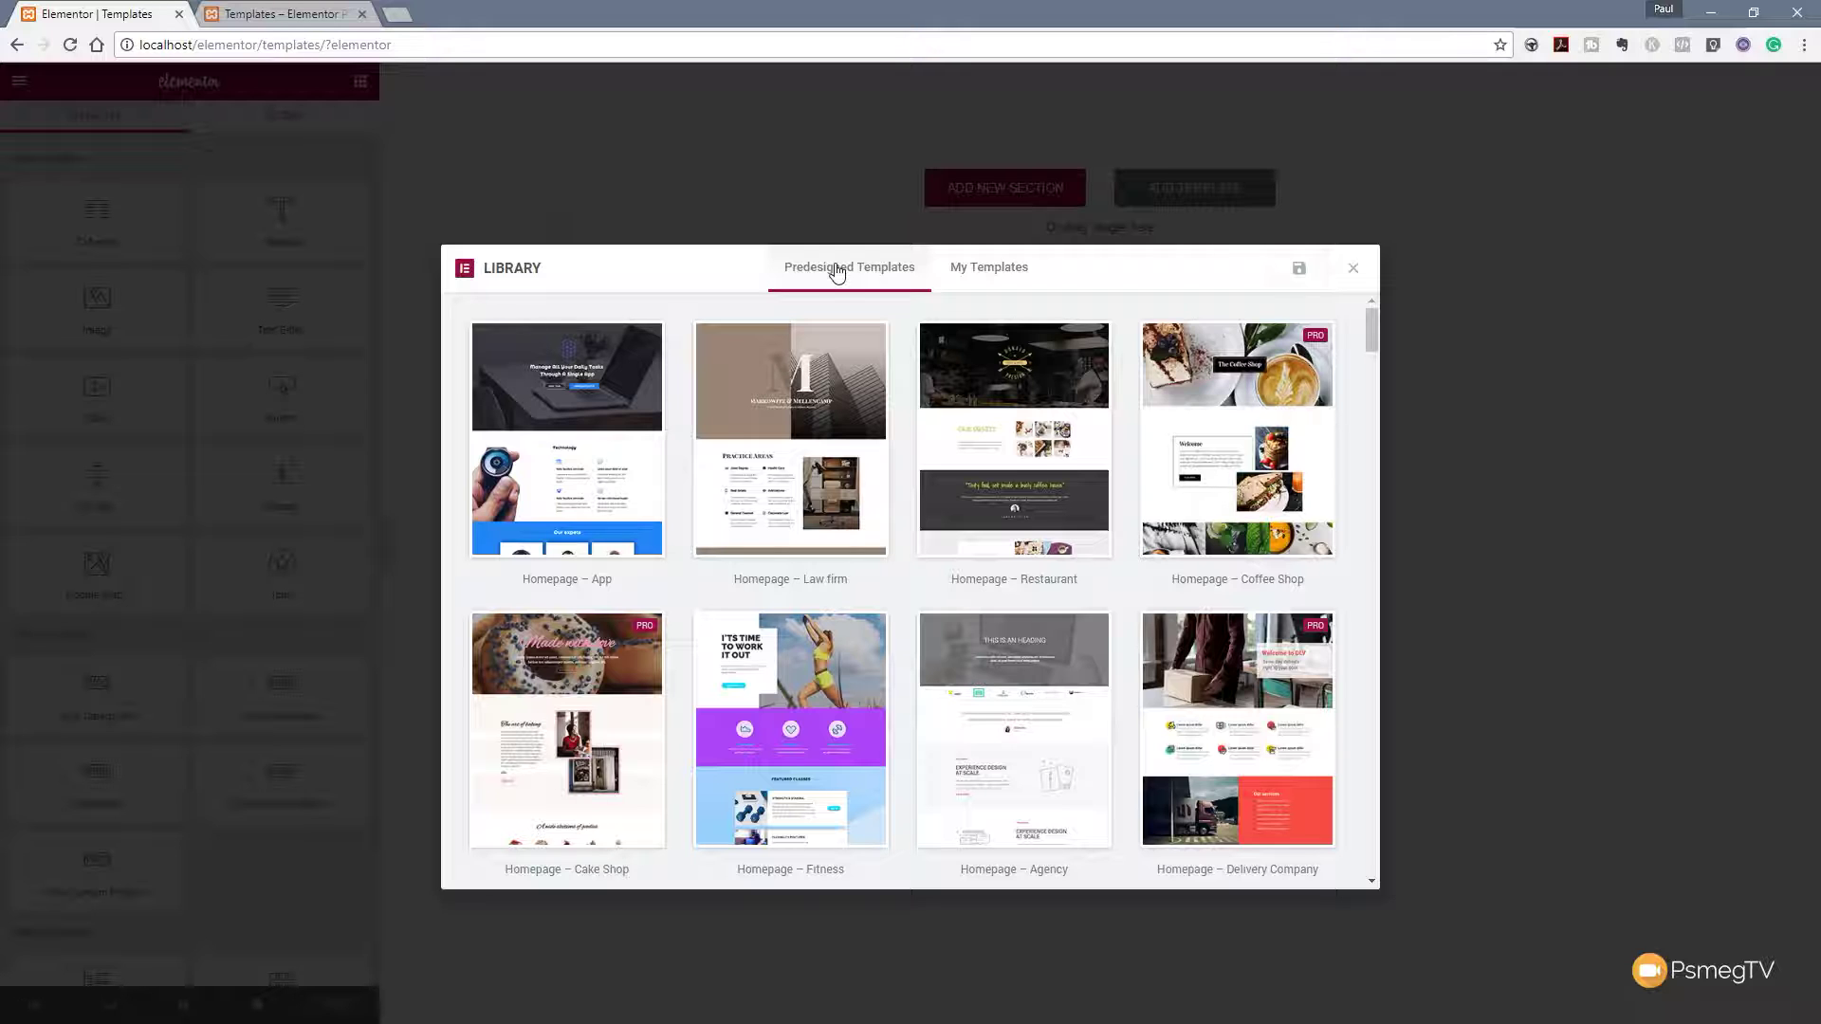
Scroll the predesigned templates down to the One Page Textile Convention design.
{"action": "mouse_move", "coordinate": [1242, 545]}
{"action": "left_click_drag", "start_coordinate": [1372, 328], "coordinate": [1373, 351]}
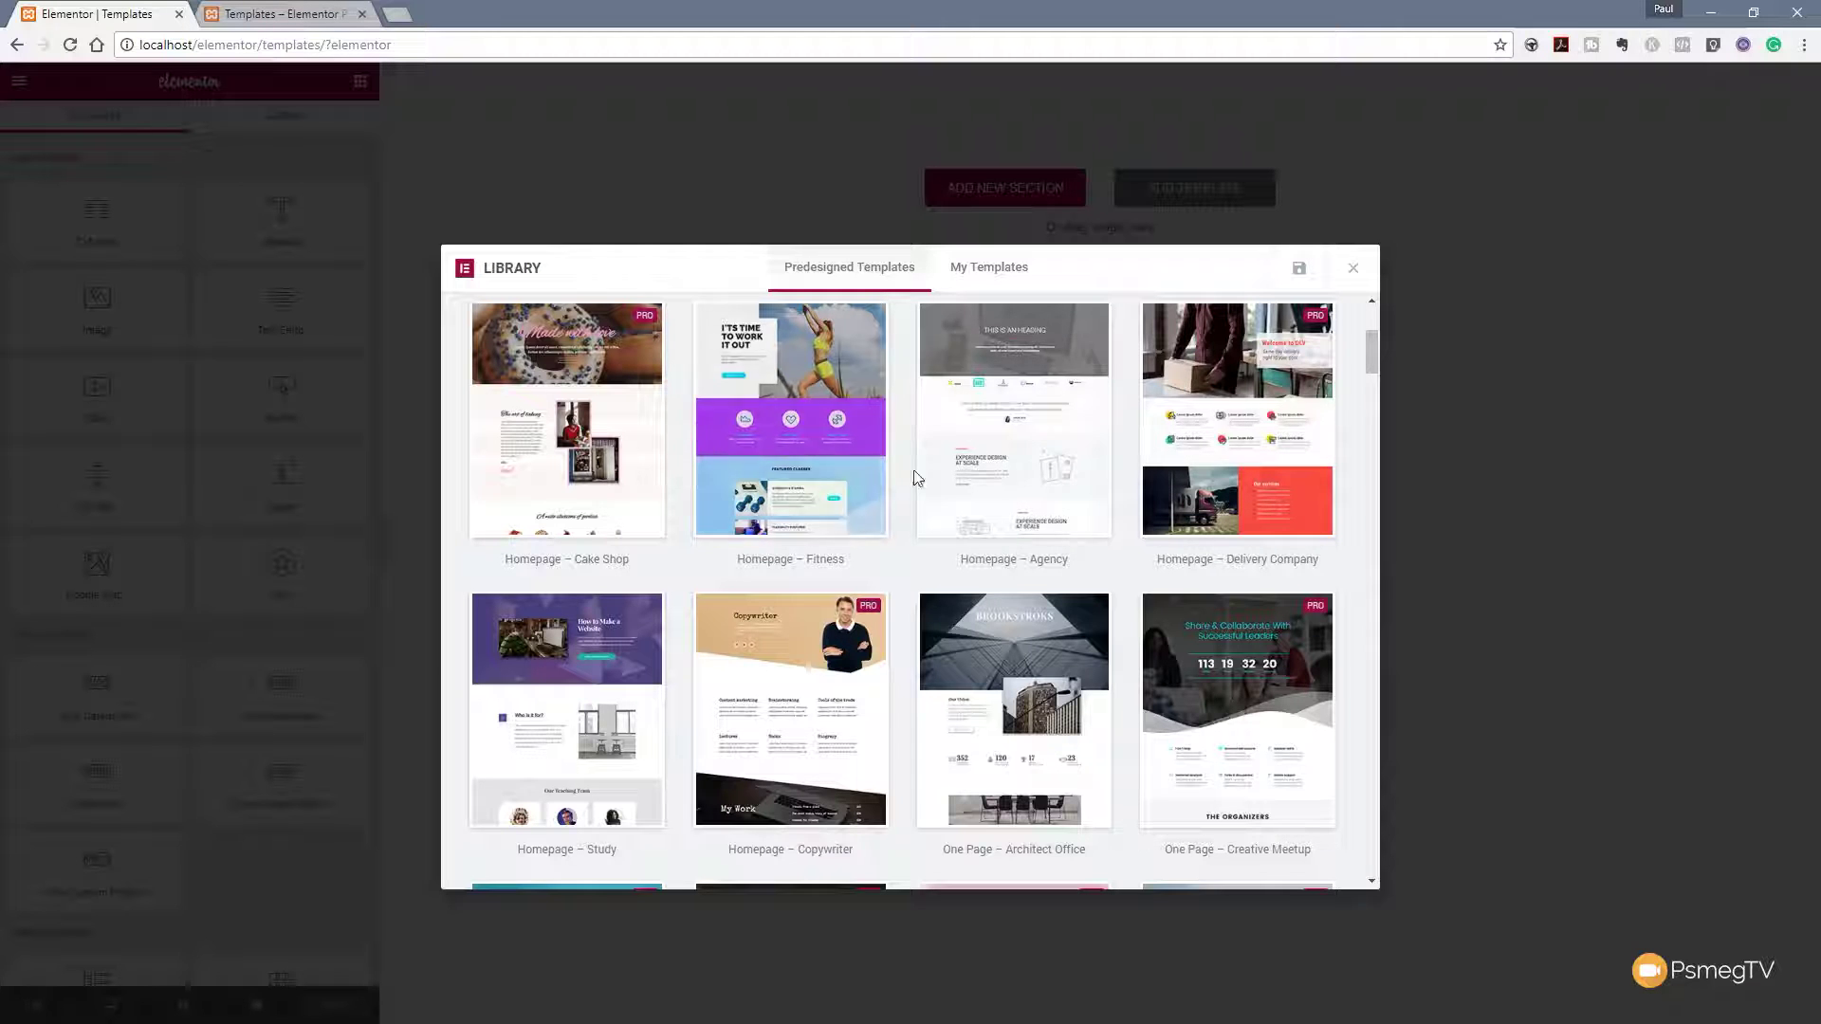
{"action": "left_click_drag", "start_coordinate": [1373, 356], "coordinate": [1379, 409]}
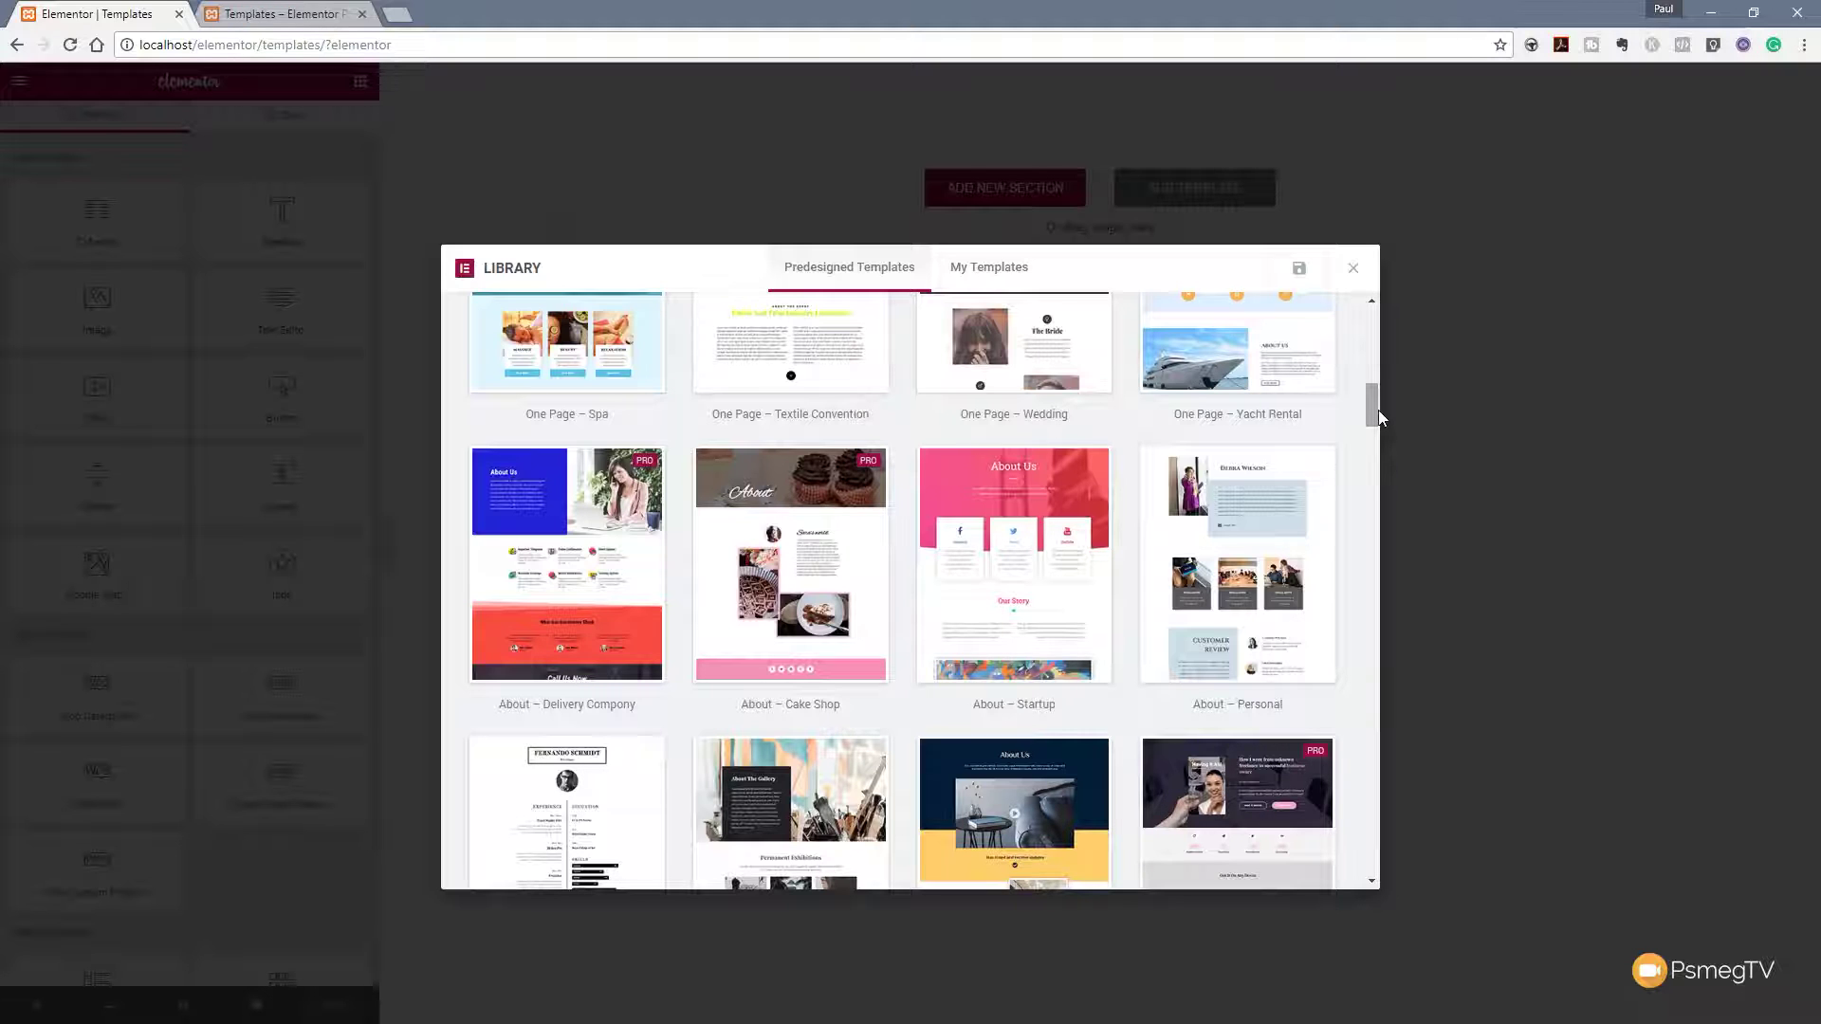
{"action": "left_click_drag", "start_coordinate": [1374, 410], "coordinate": [1374, 390]}
{"action": "mouse_move", "coordinate": [807, 524]}
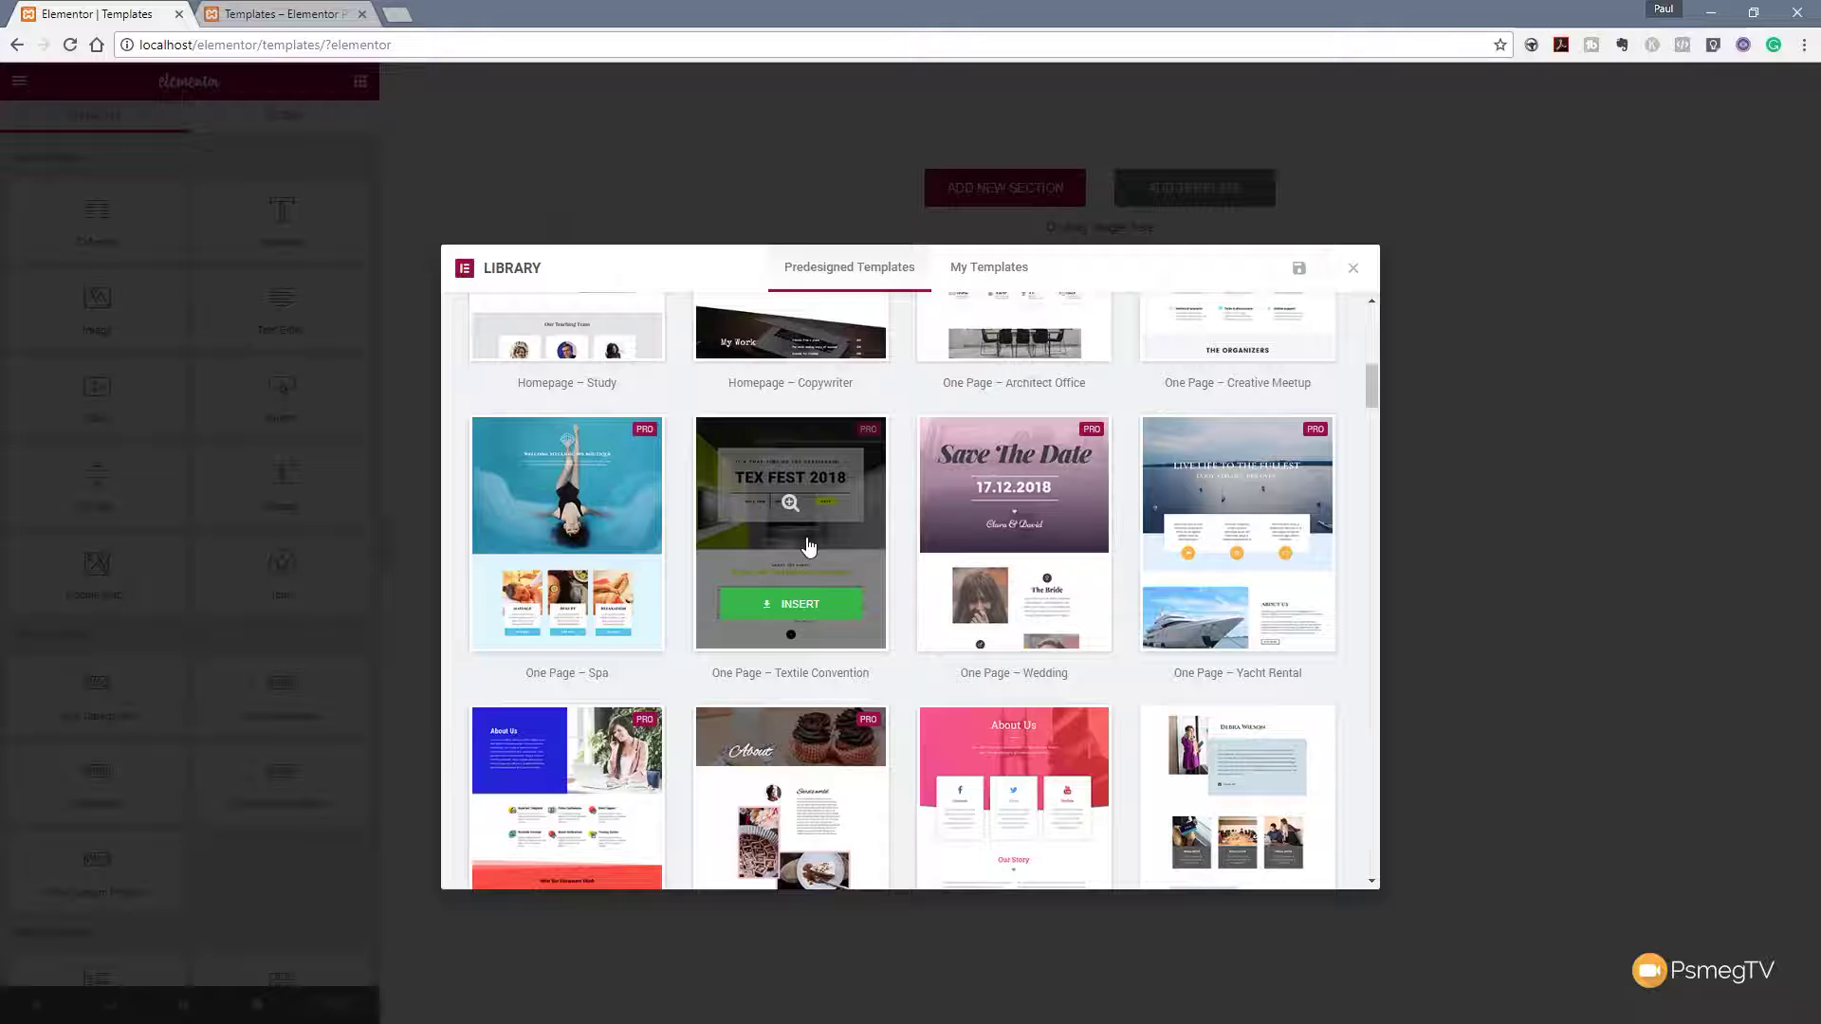
Preview the One Page – Textile Convention template and insert it into the page.
{"action": "left_click", "coordinate": [790, 506]}
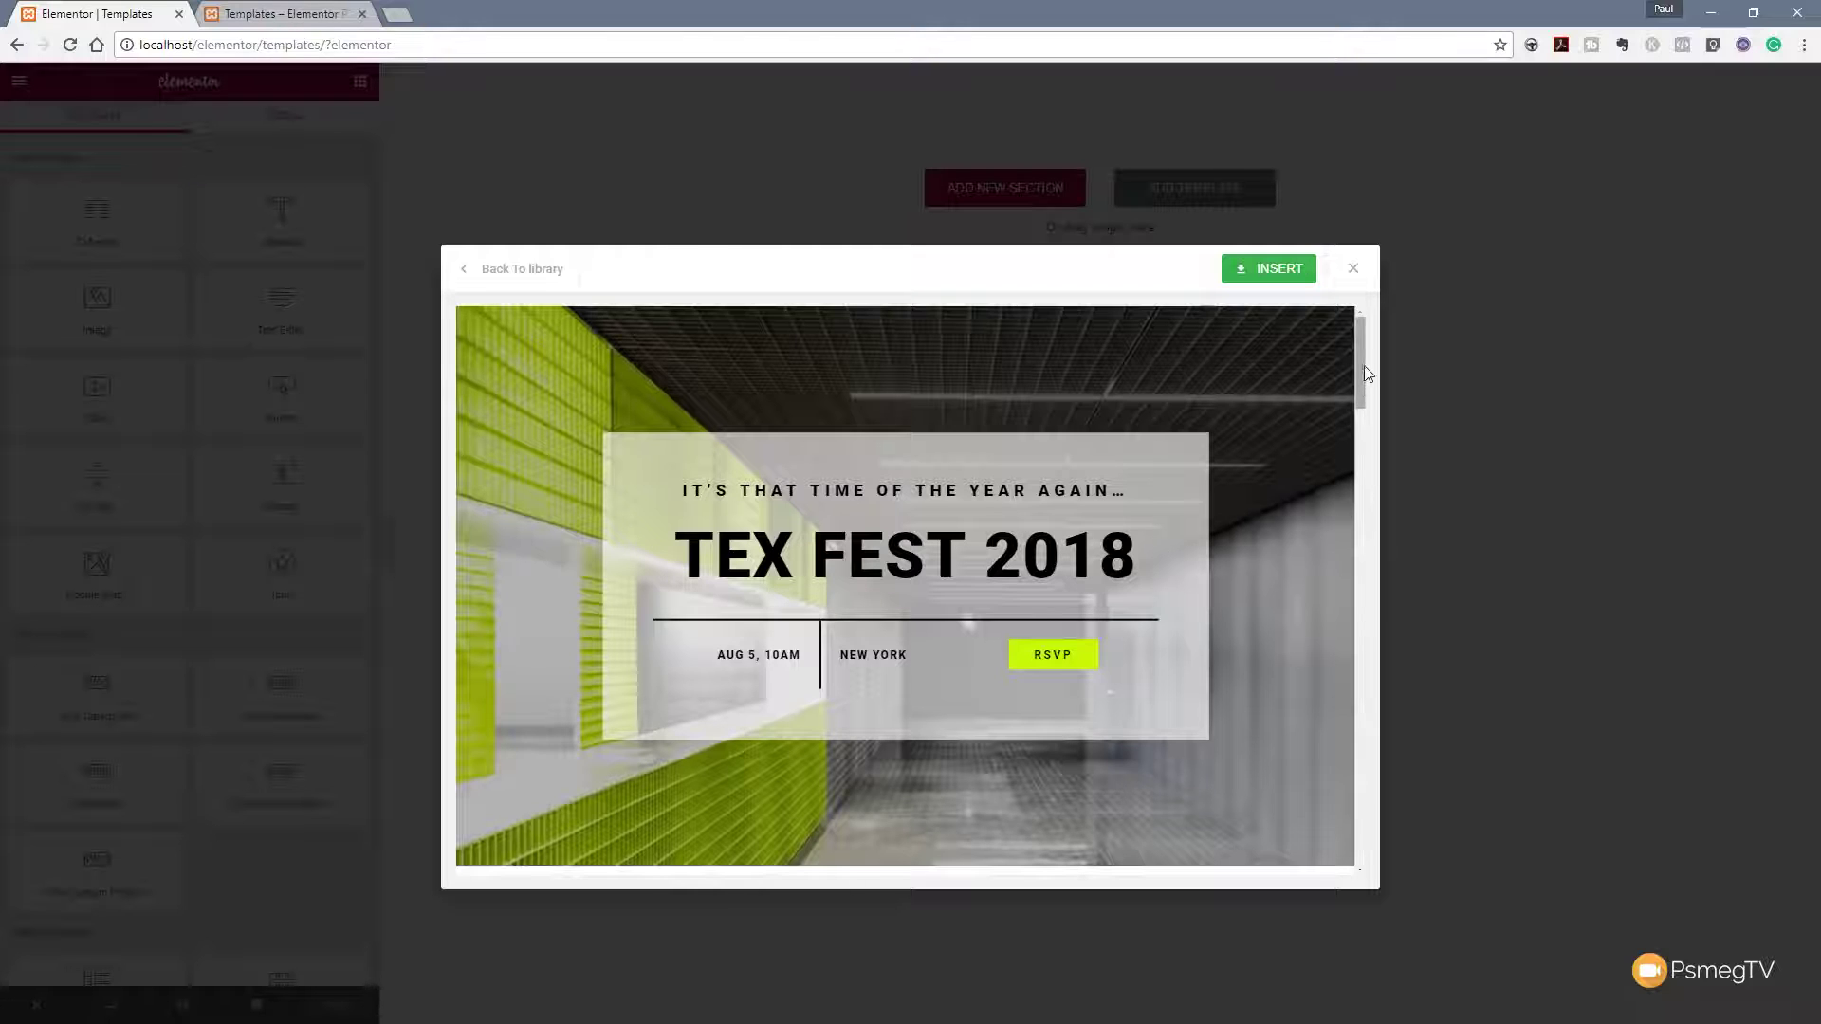
{"action": "mouse_move", "coordinate": [1363, 373]}
{"action": "left_mouse_down"}
{"action": "mouse_move", "coordinate": [1388, 615]}
{"action": "mouse_move", "coordinate": [1348, 358]}
{"action": "left_mouse_up"}
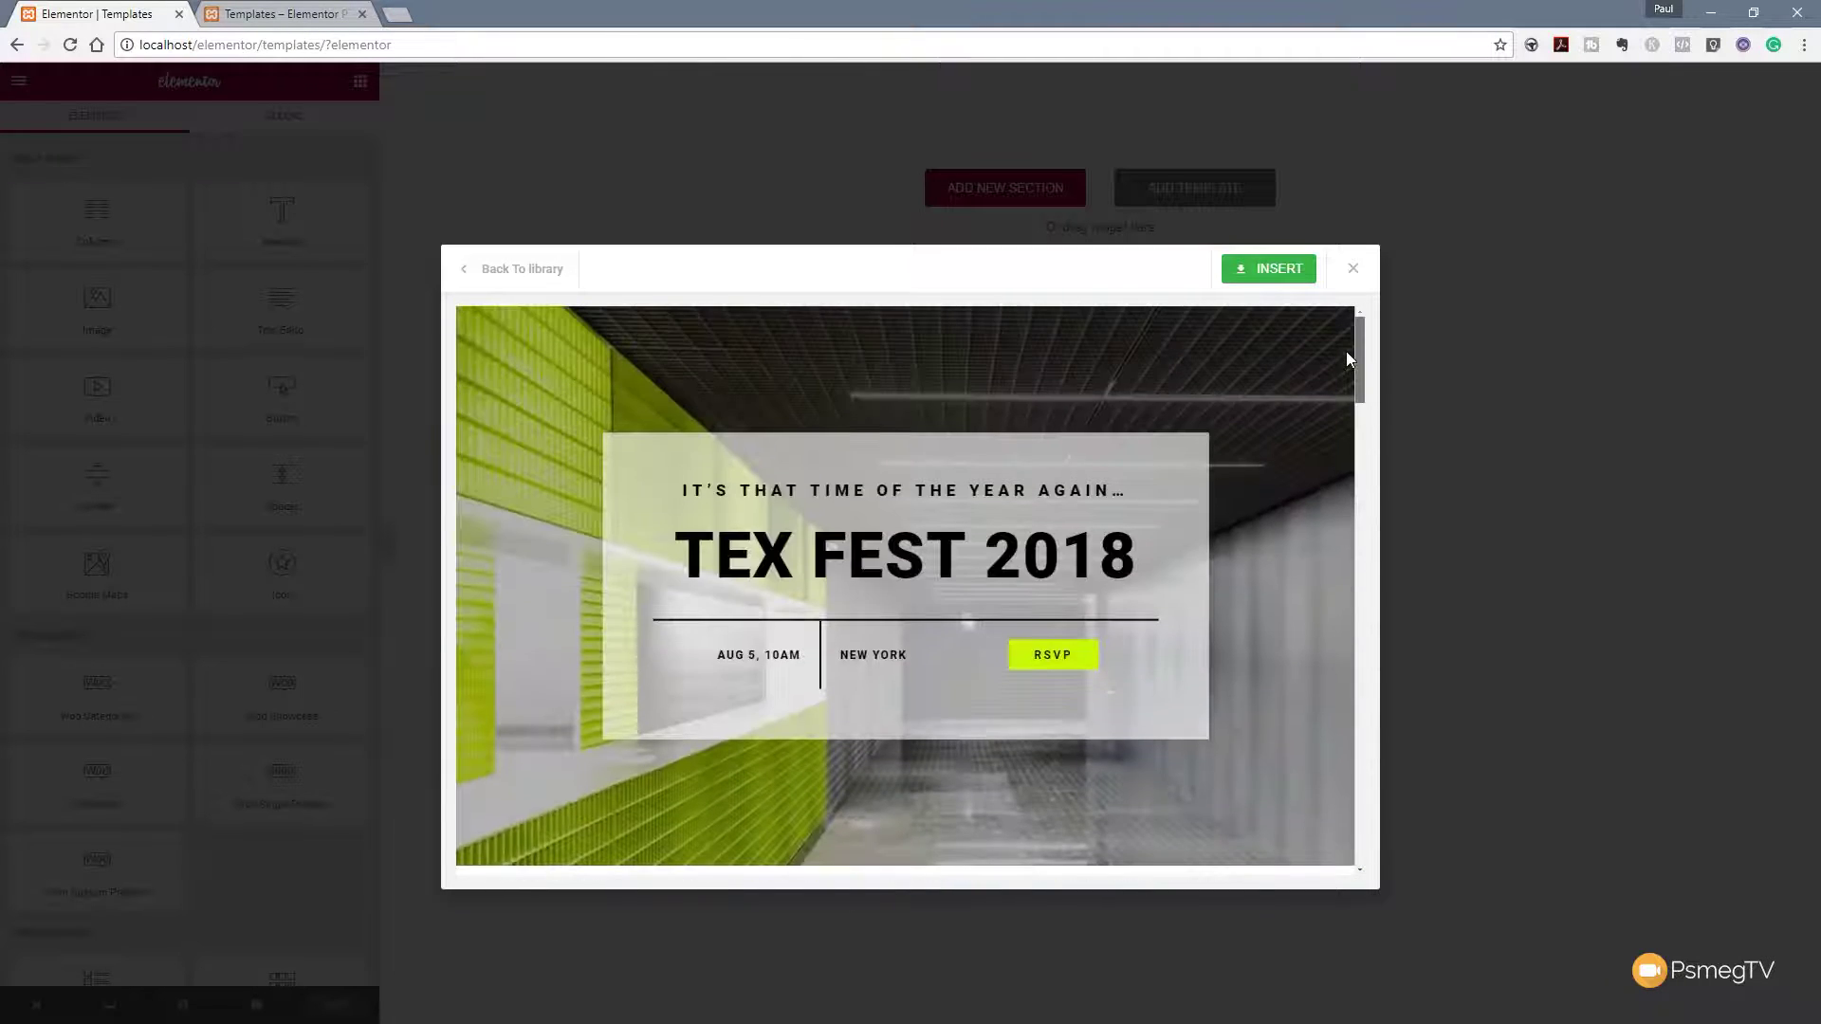
{"action": "left_click", "coordinate": [1265, 275]}
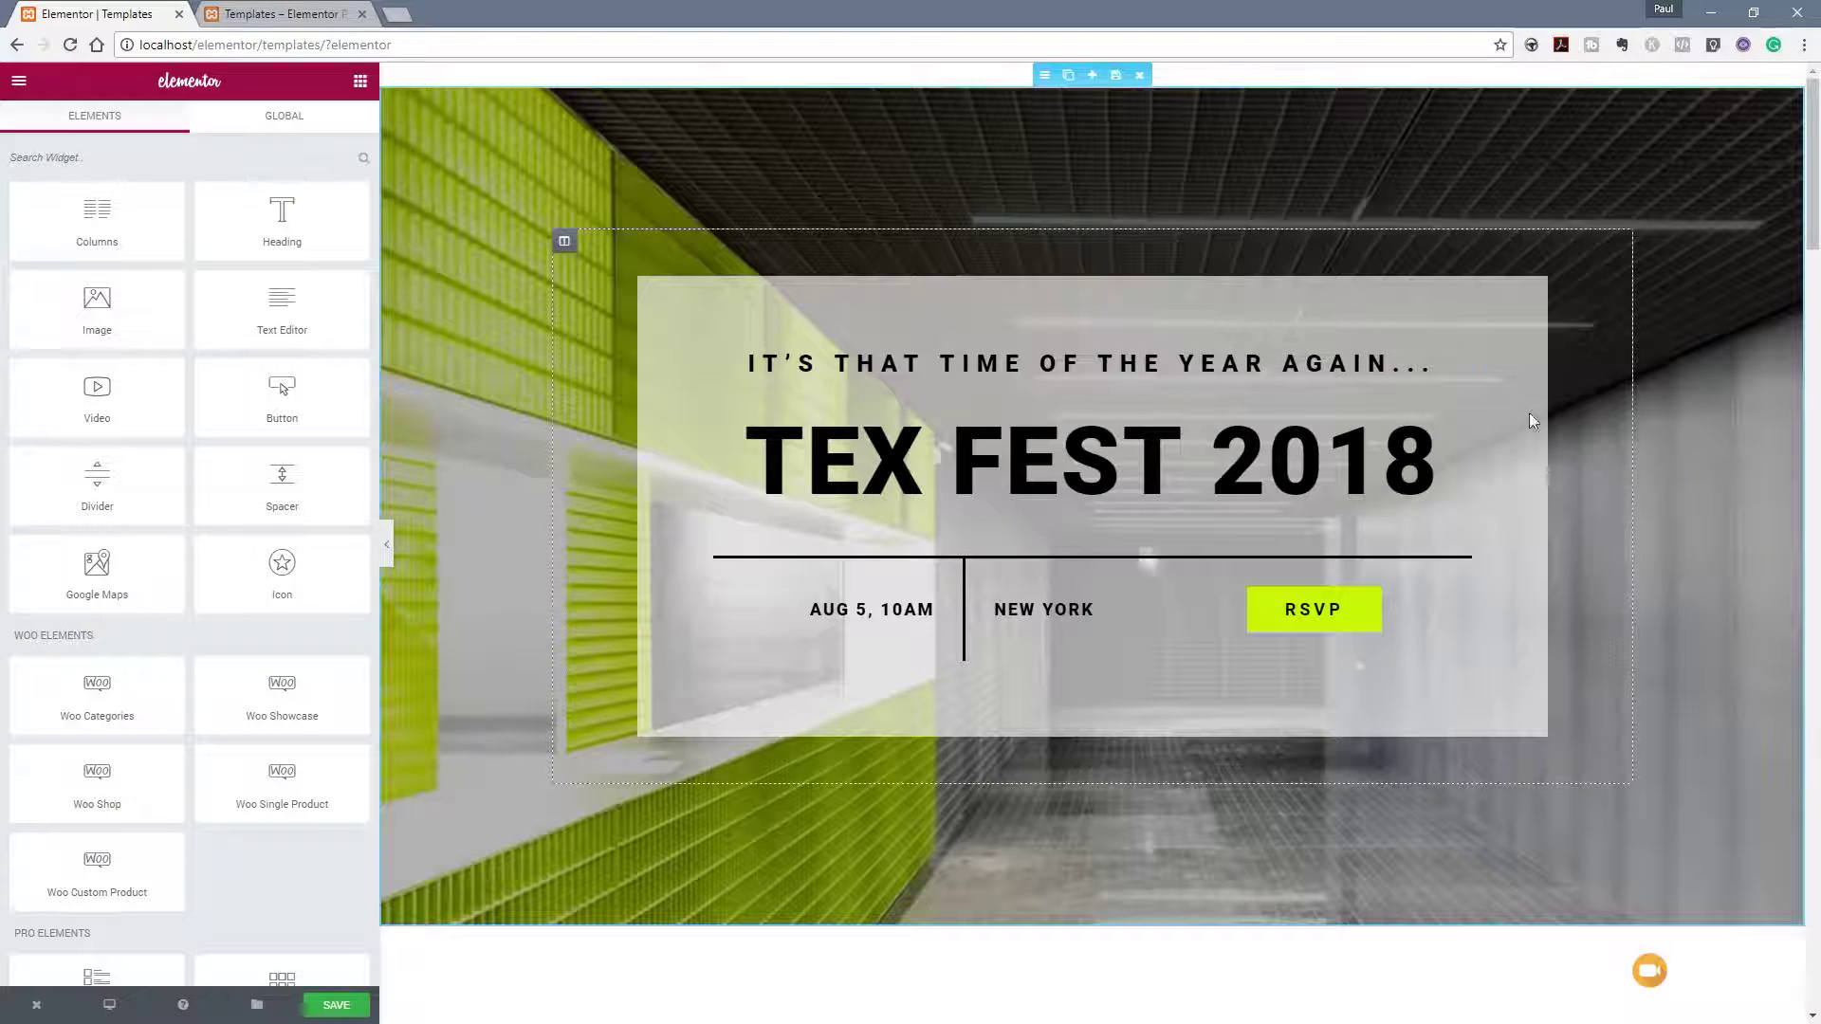
{"action": "scroll", "coordinate": [1574, 482], "scroll_direction": "down", "scroll_amount": 7}
{"action": "scroll", "coordinate": [1591, 500], "scroll_direction": "down", "scroll_amount": 17}
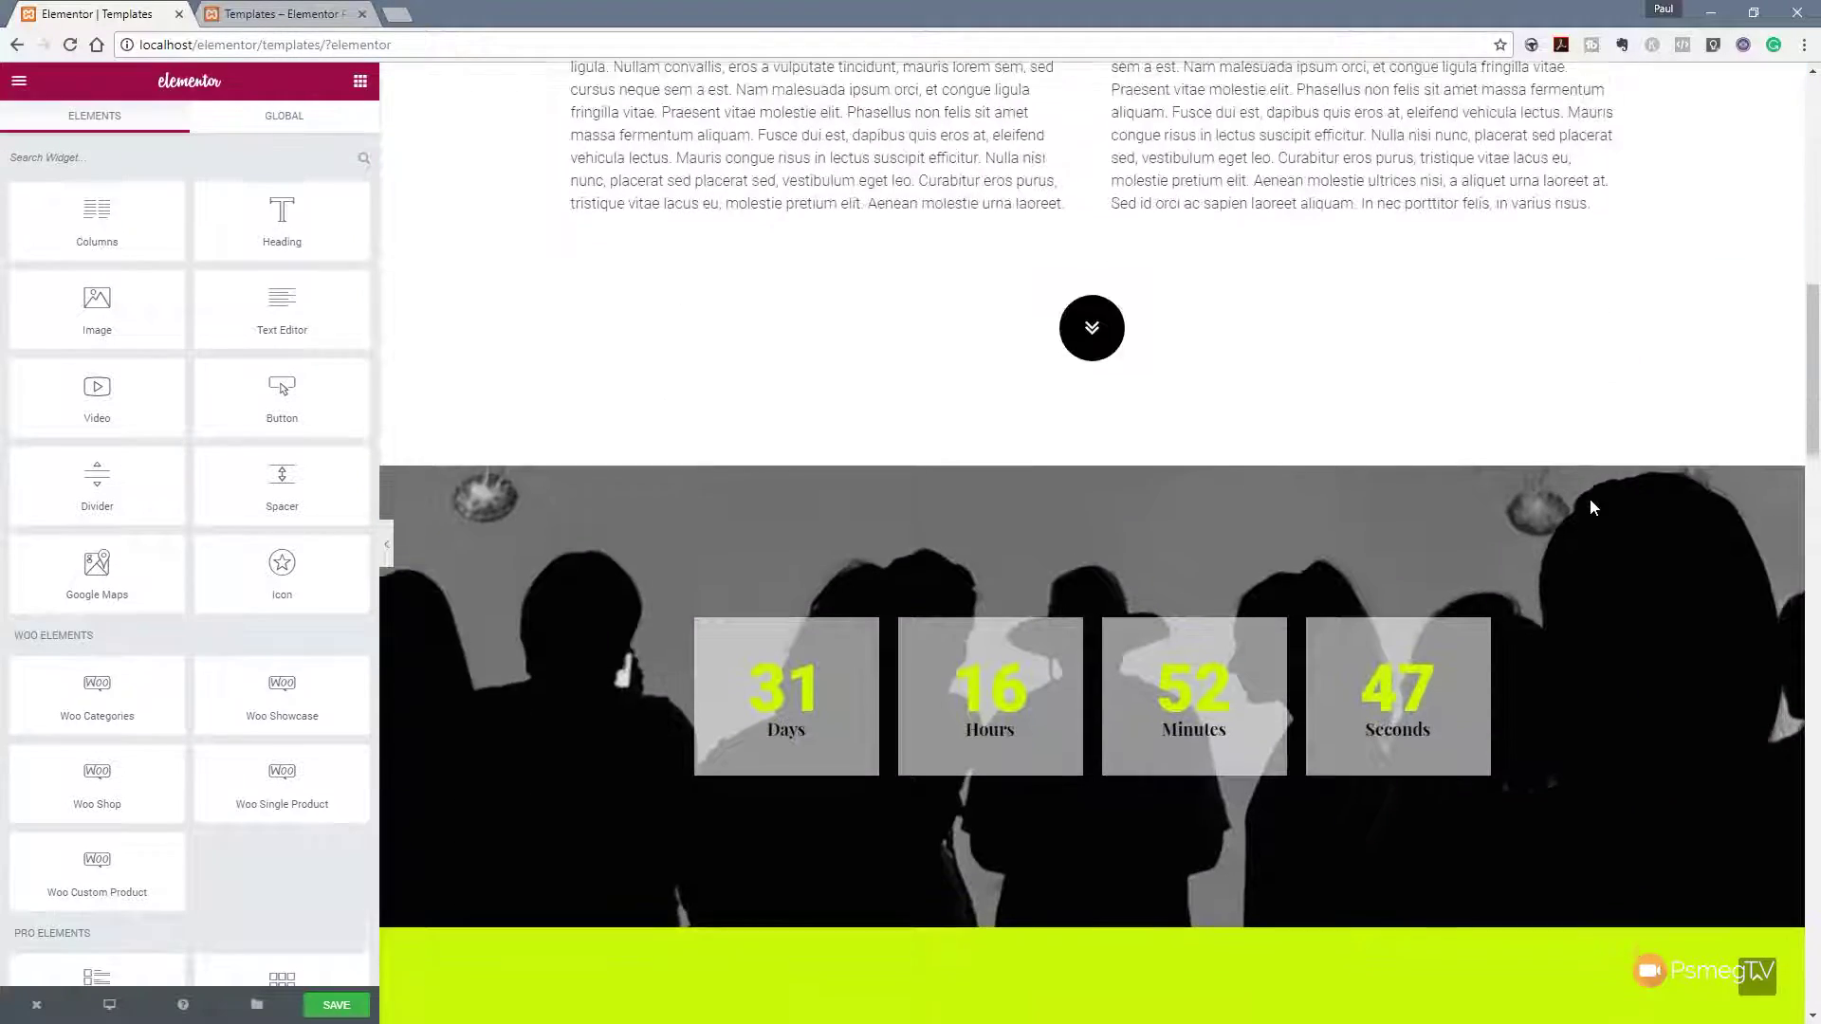
{"action": "scroll", "coordinate": [1591, 507], "scroll_direction": "down", "scroll_amount": 8}
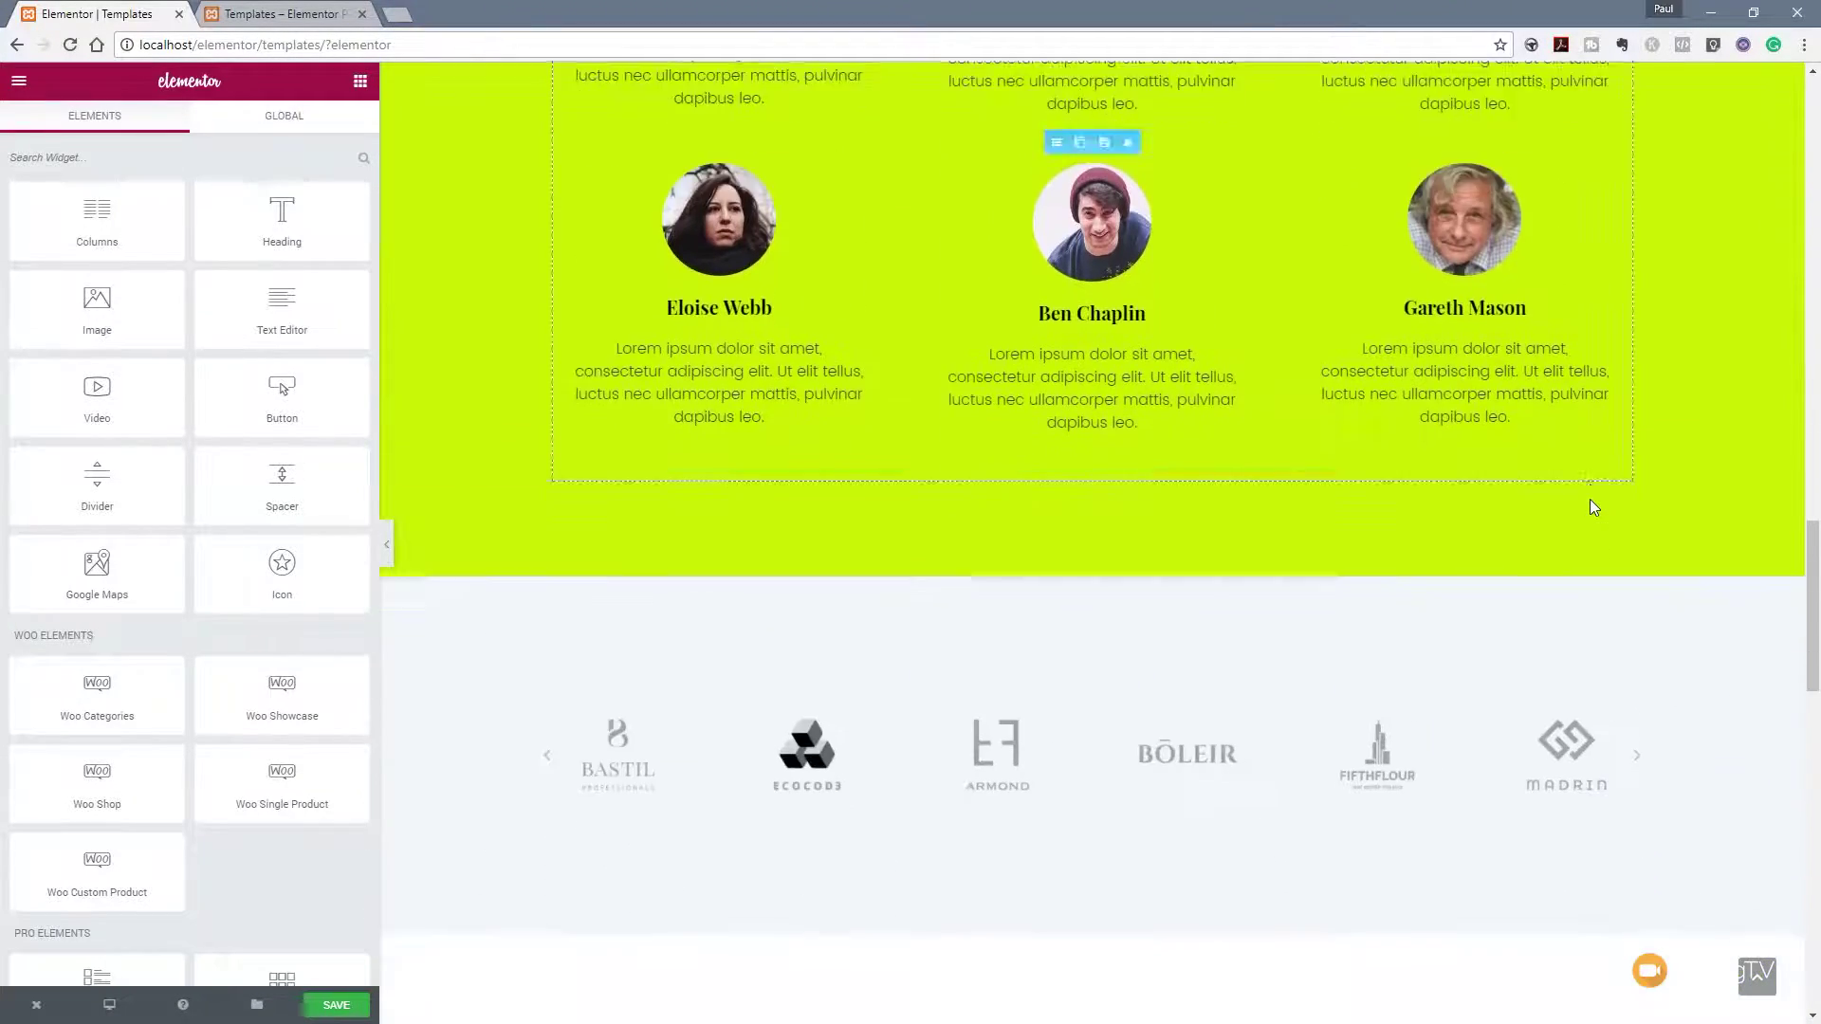
{"action": "scroll", "coordinate": [1591, 502], "scroll_direction": "down", "scroll_amount": 2}
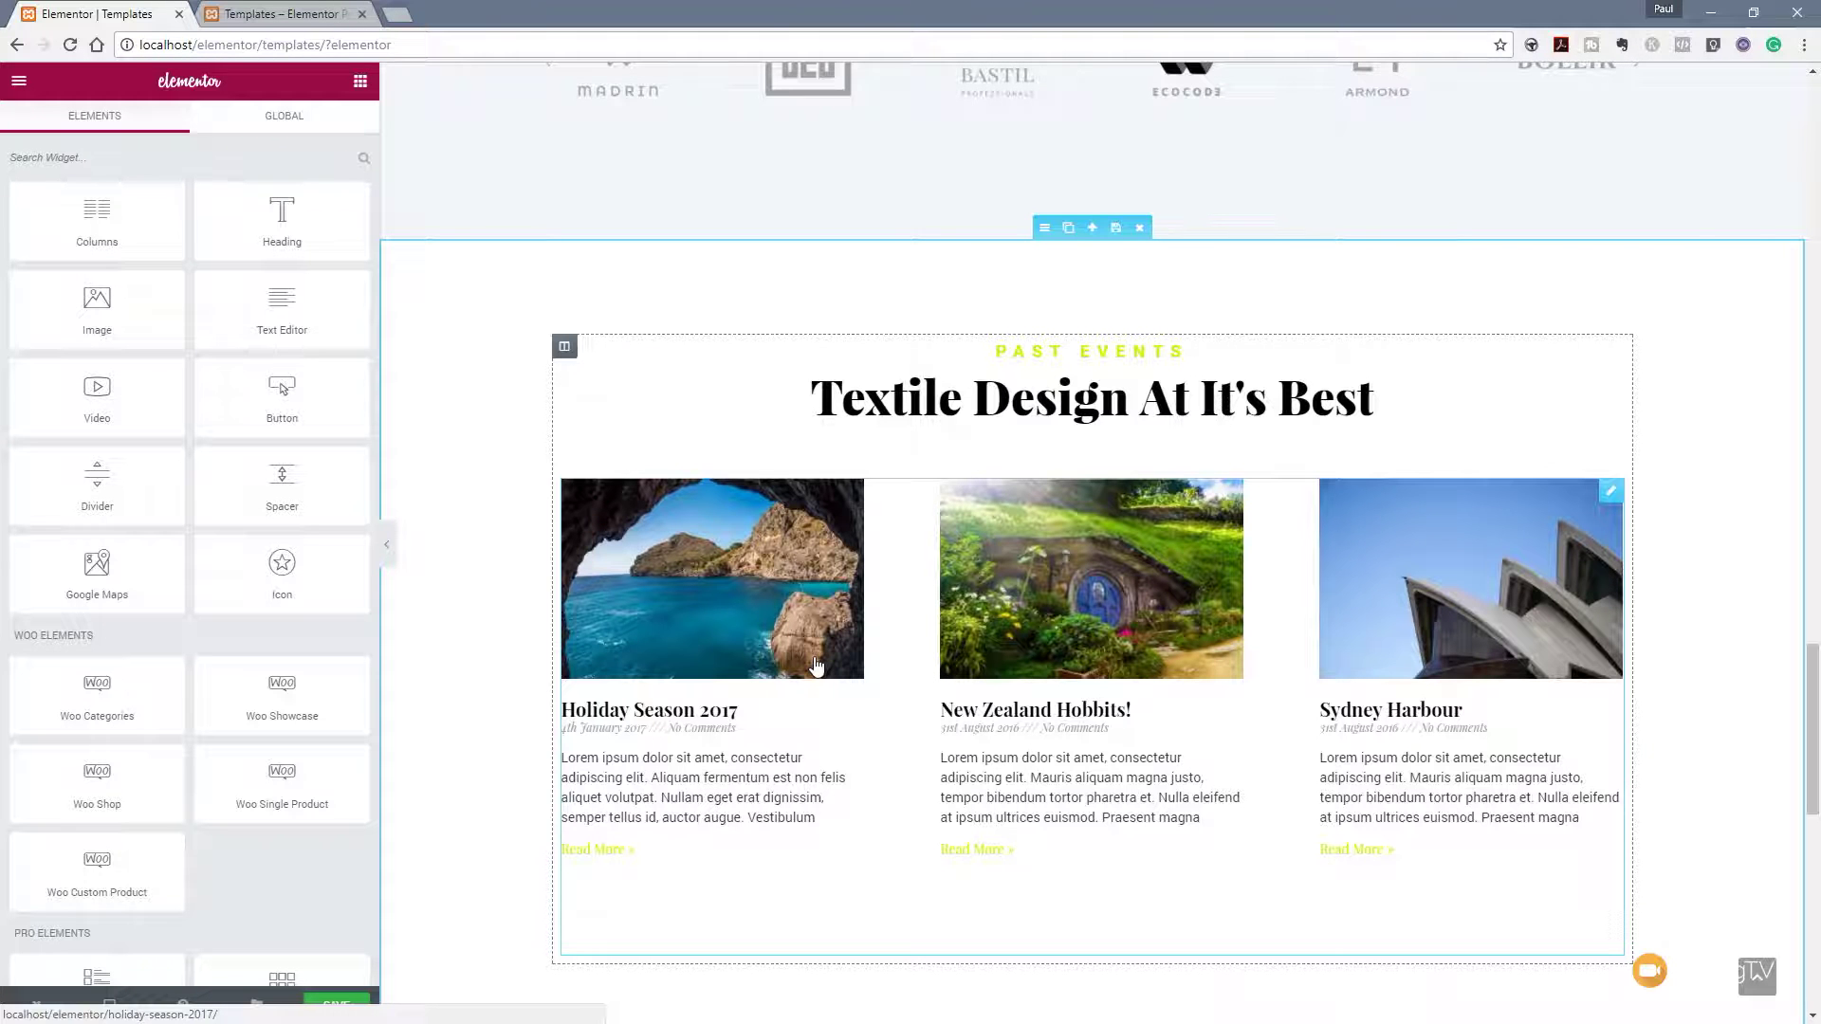
{"action": "scroll", "coordinate": [815, 665], "scroll_direction": "down", "scroll_amount": 10}
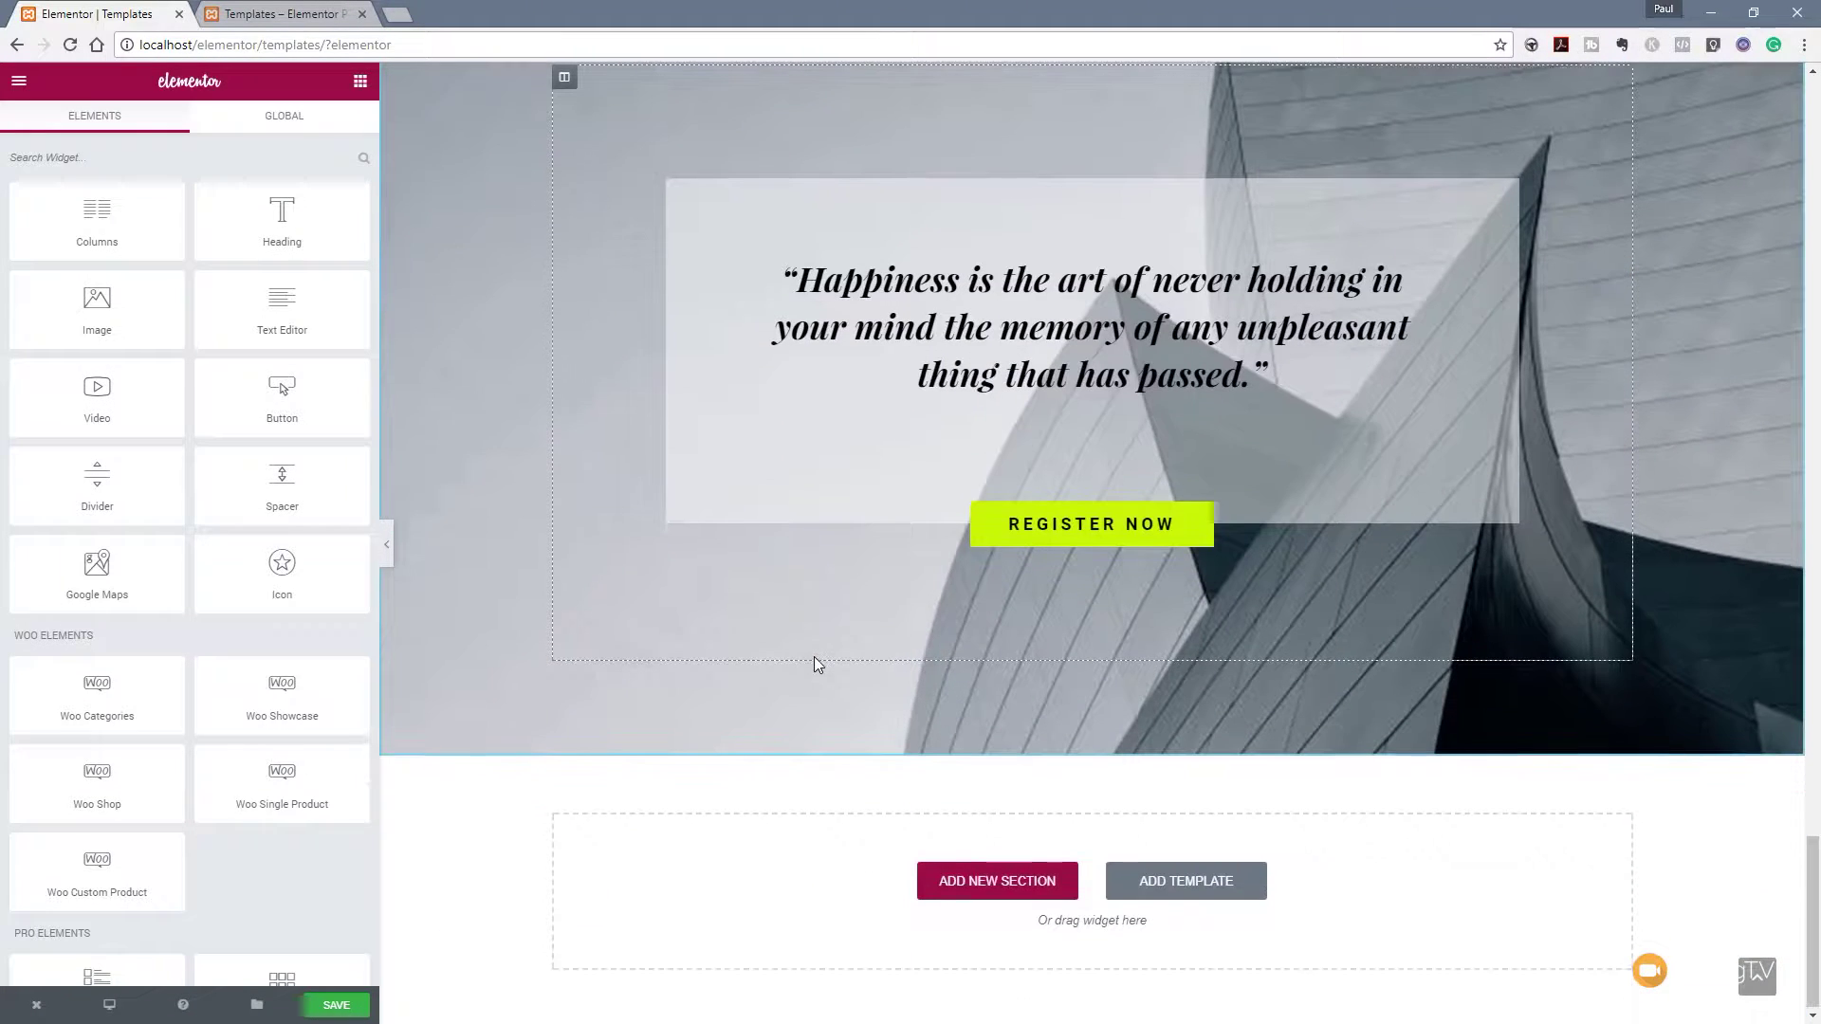
{"action": "scroll", "coordinate": [1004, 600], "scroll_direction": "up", "scroll_amount": 18}
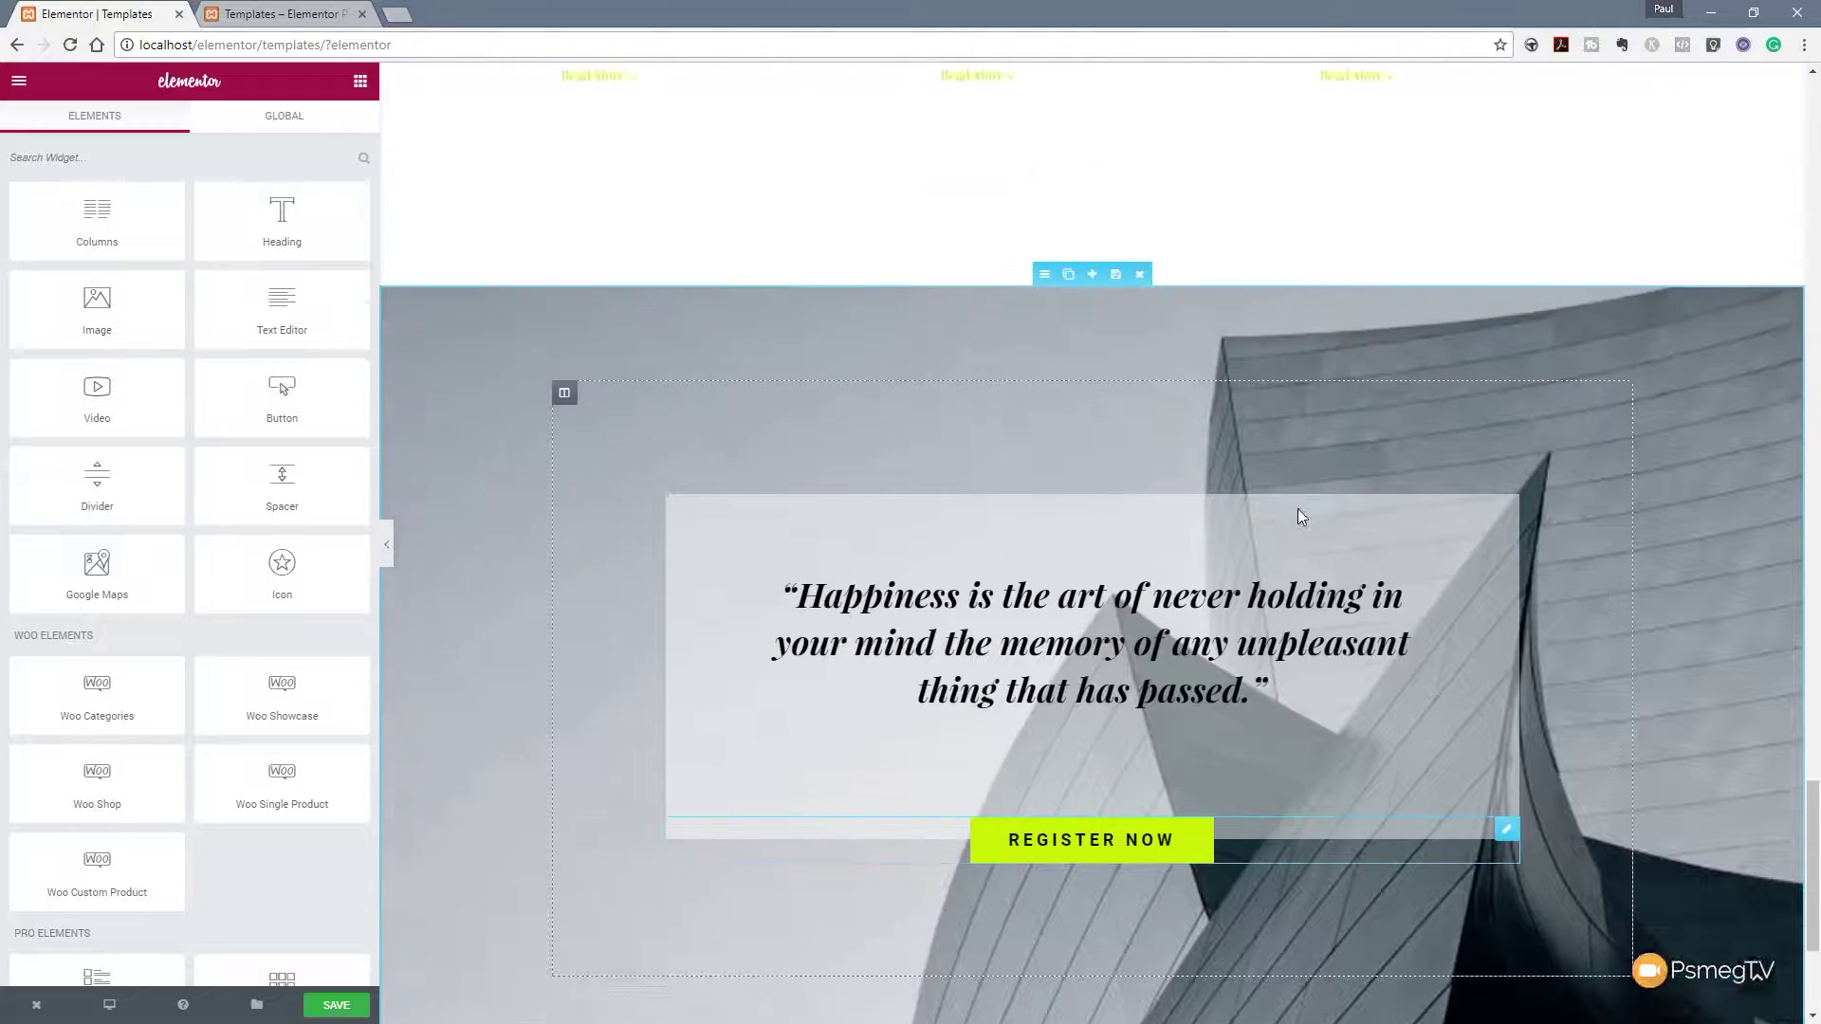
{"action": "scroll", "coordinate": [1353, 486], "scroll_direction": "up", "scroll_amount": 15}
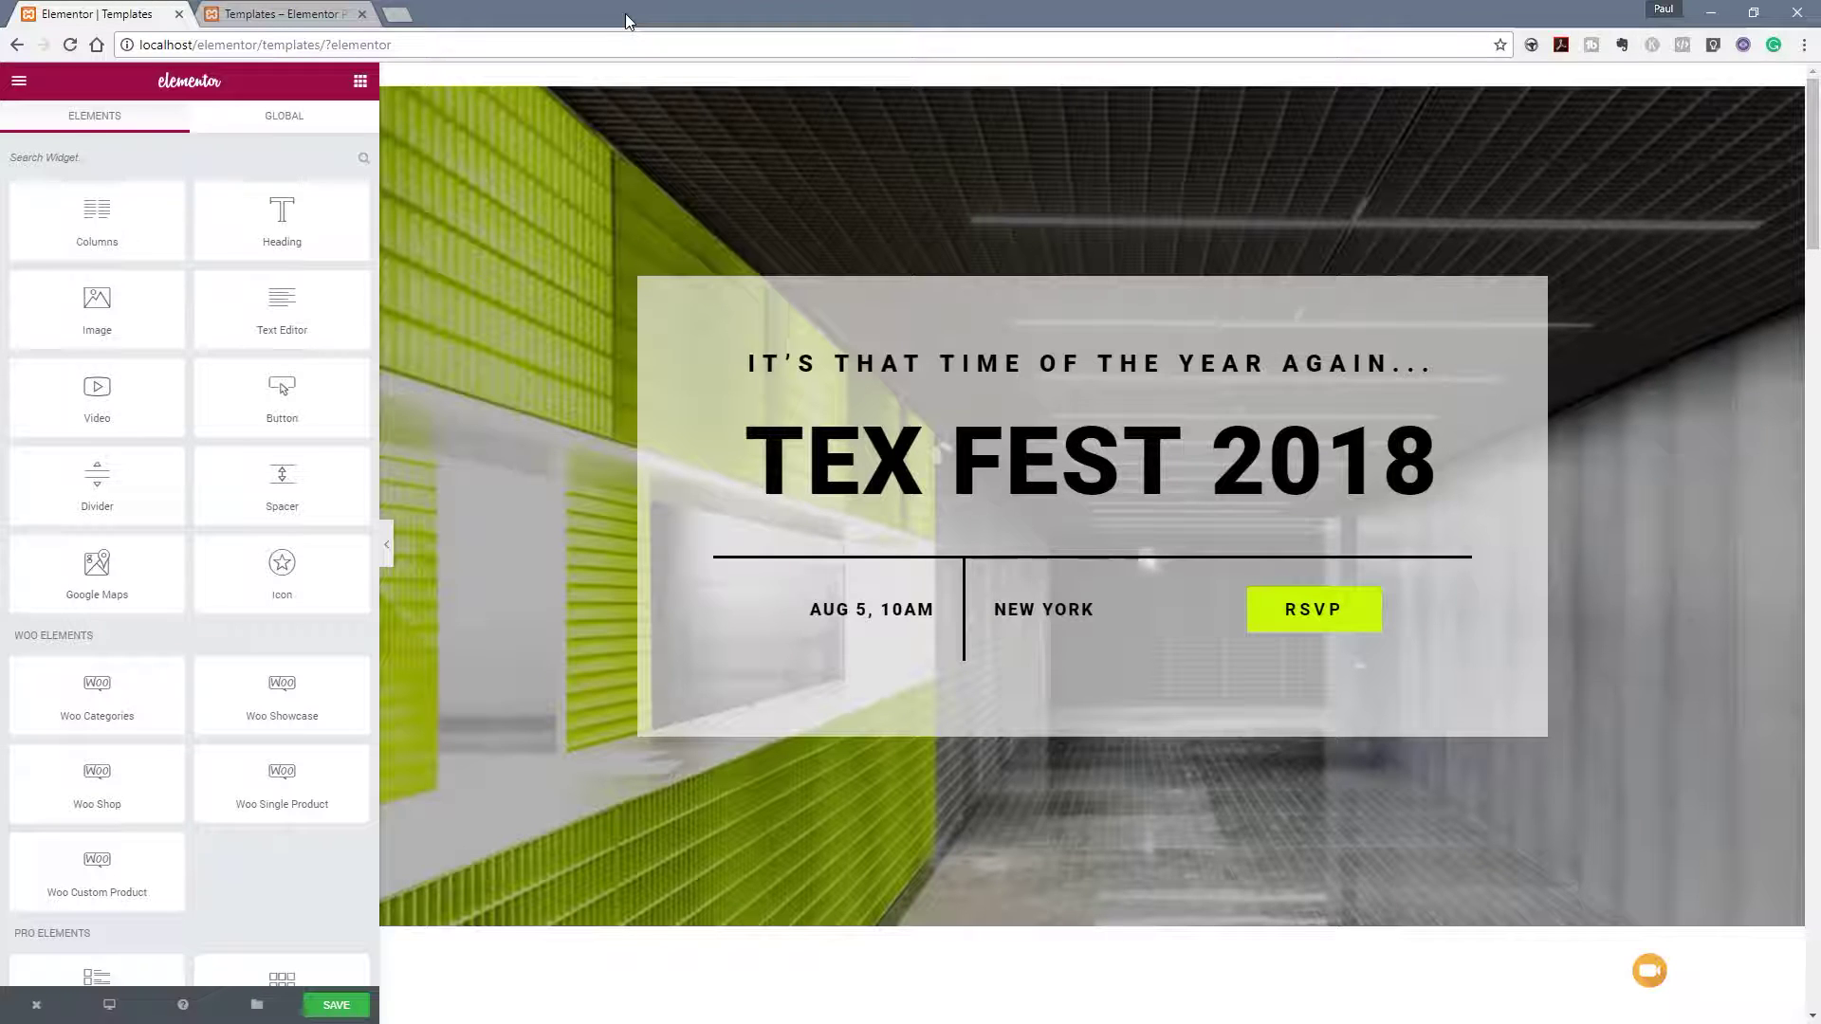
Swap the hero section's corridor background image for the keyboard-690066.jpg photo.
{"action": "mouse_move", "coordinate": [700, 161]}
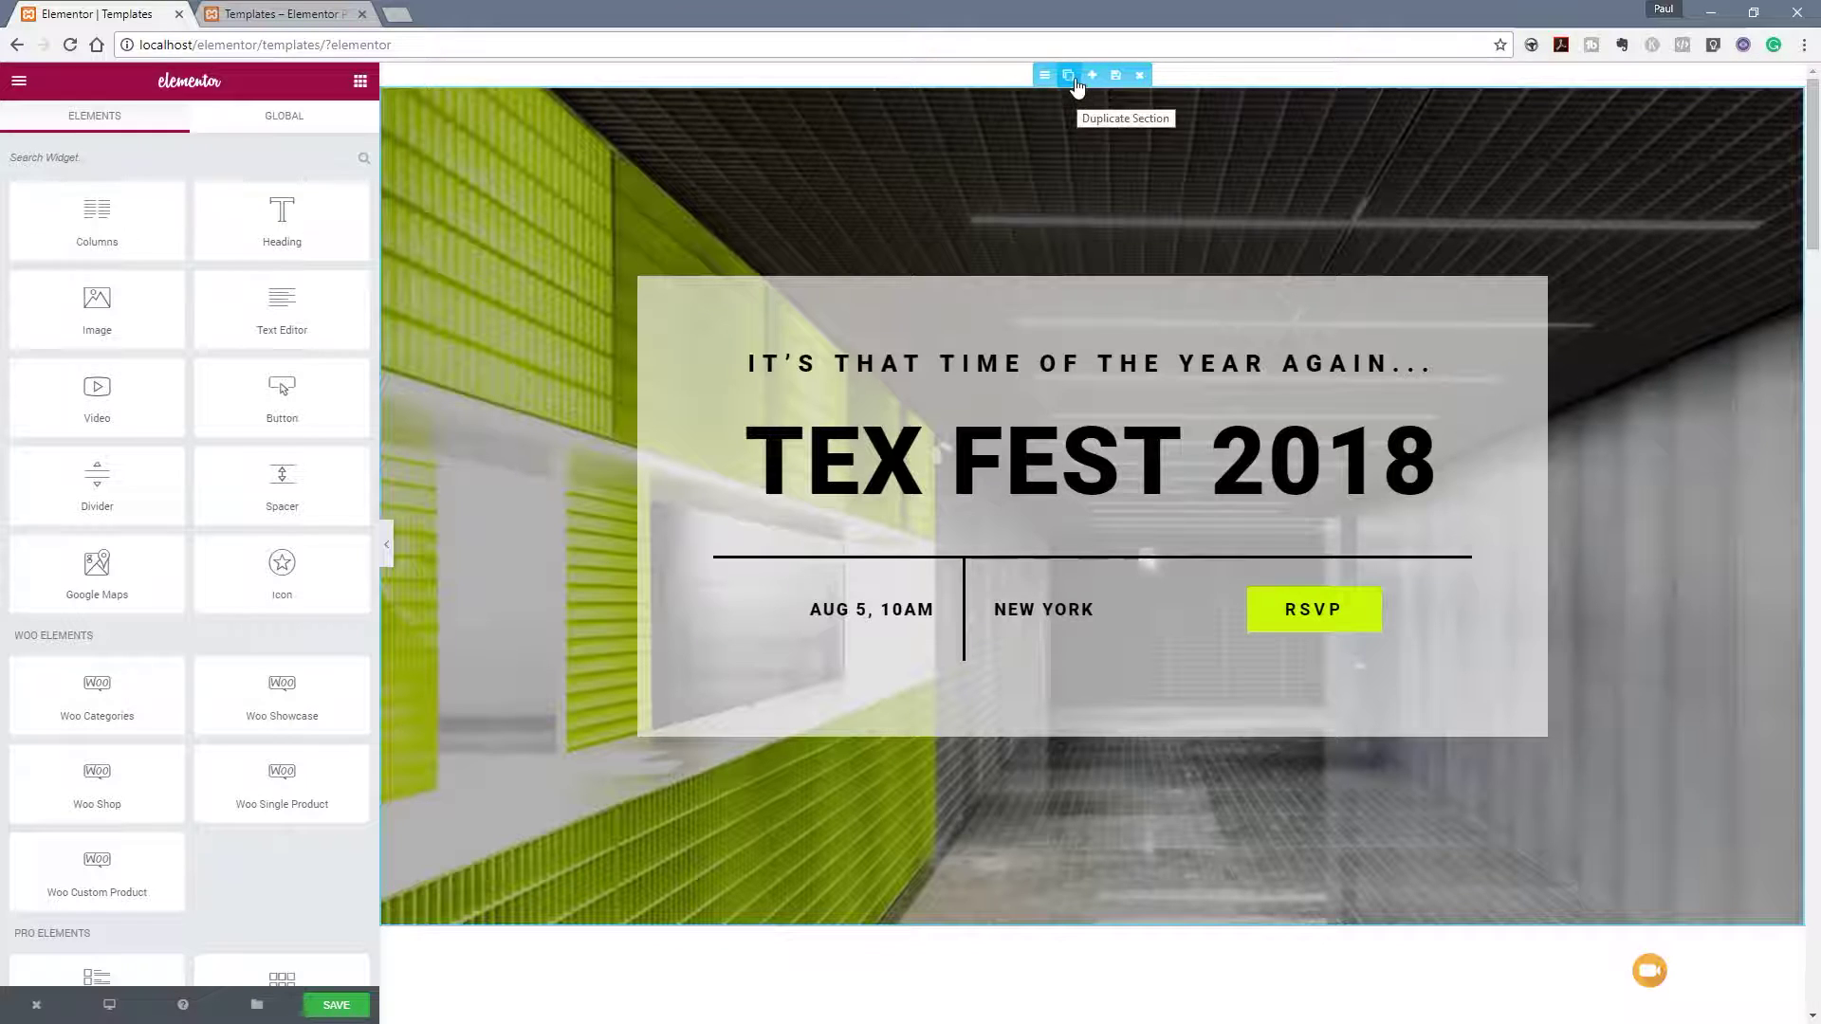
{"action": "left_click", "coordinate": [1044, 75]}
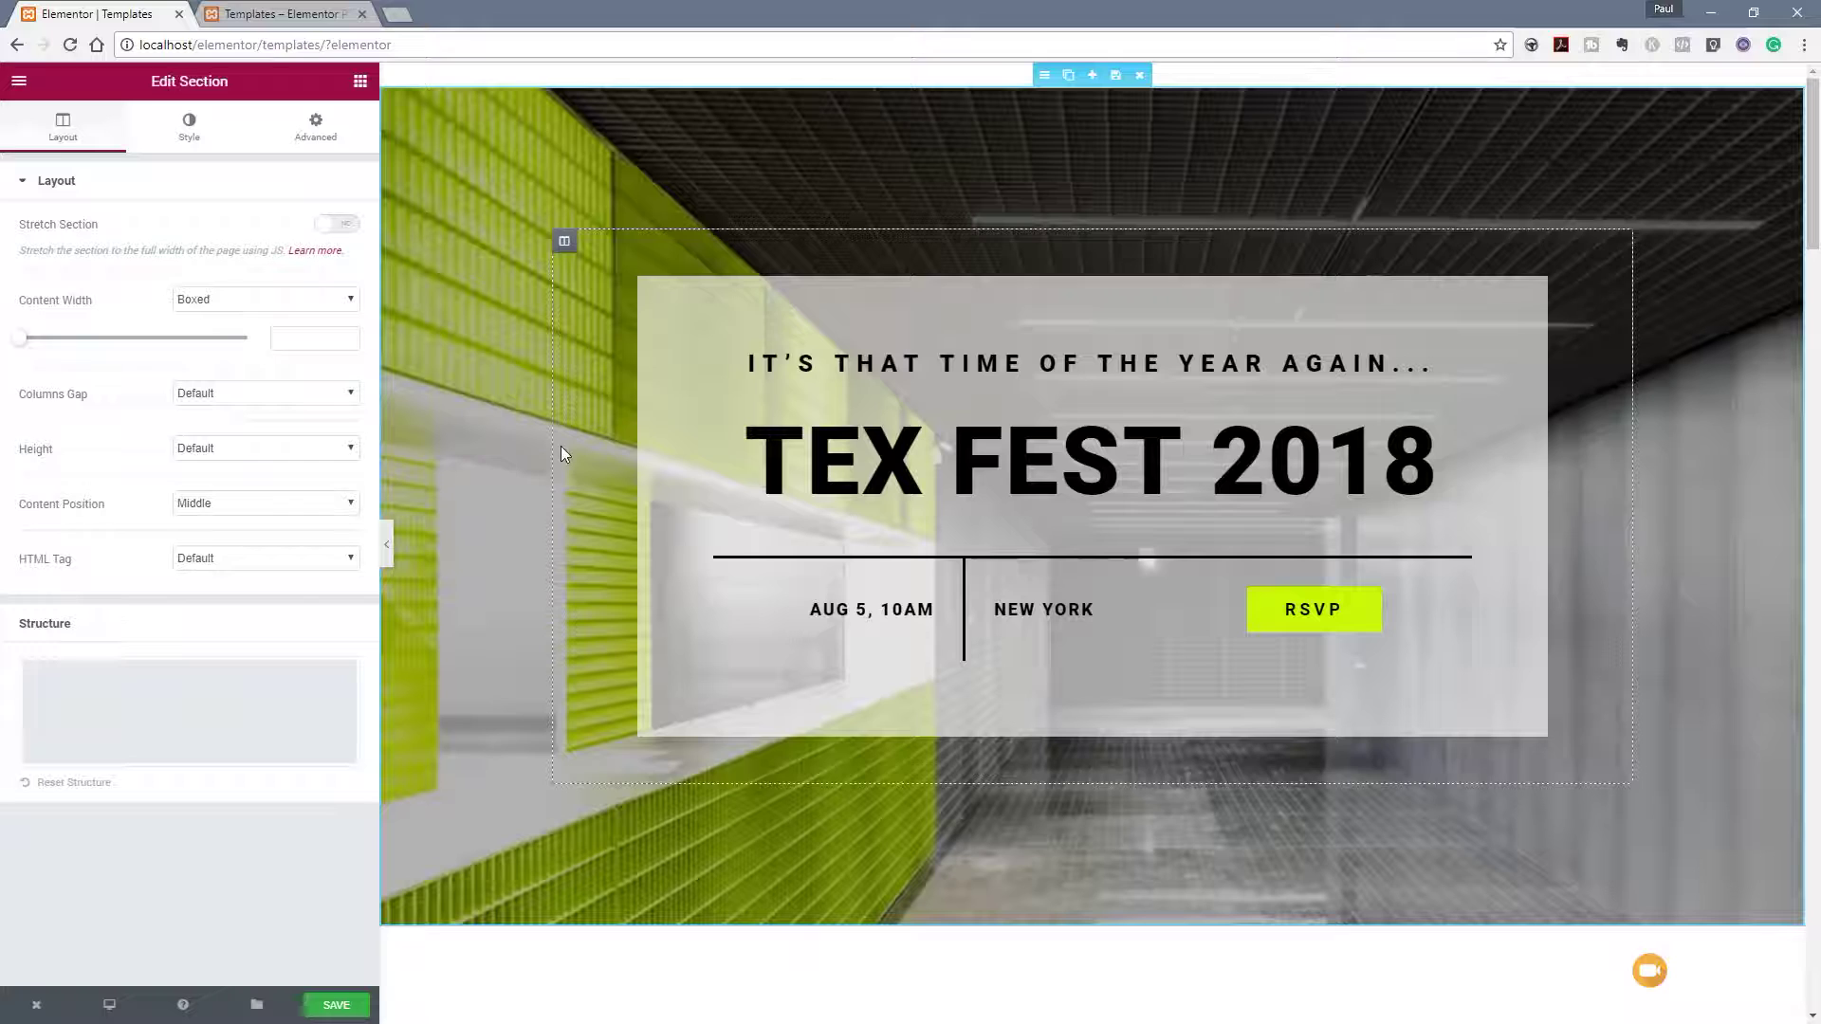
{"action": "left_click", "coordinate": [185, 133]}
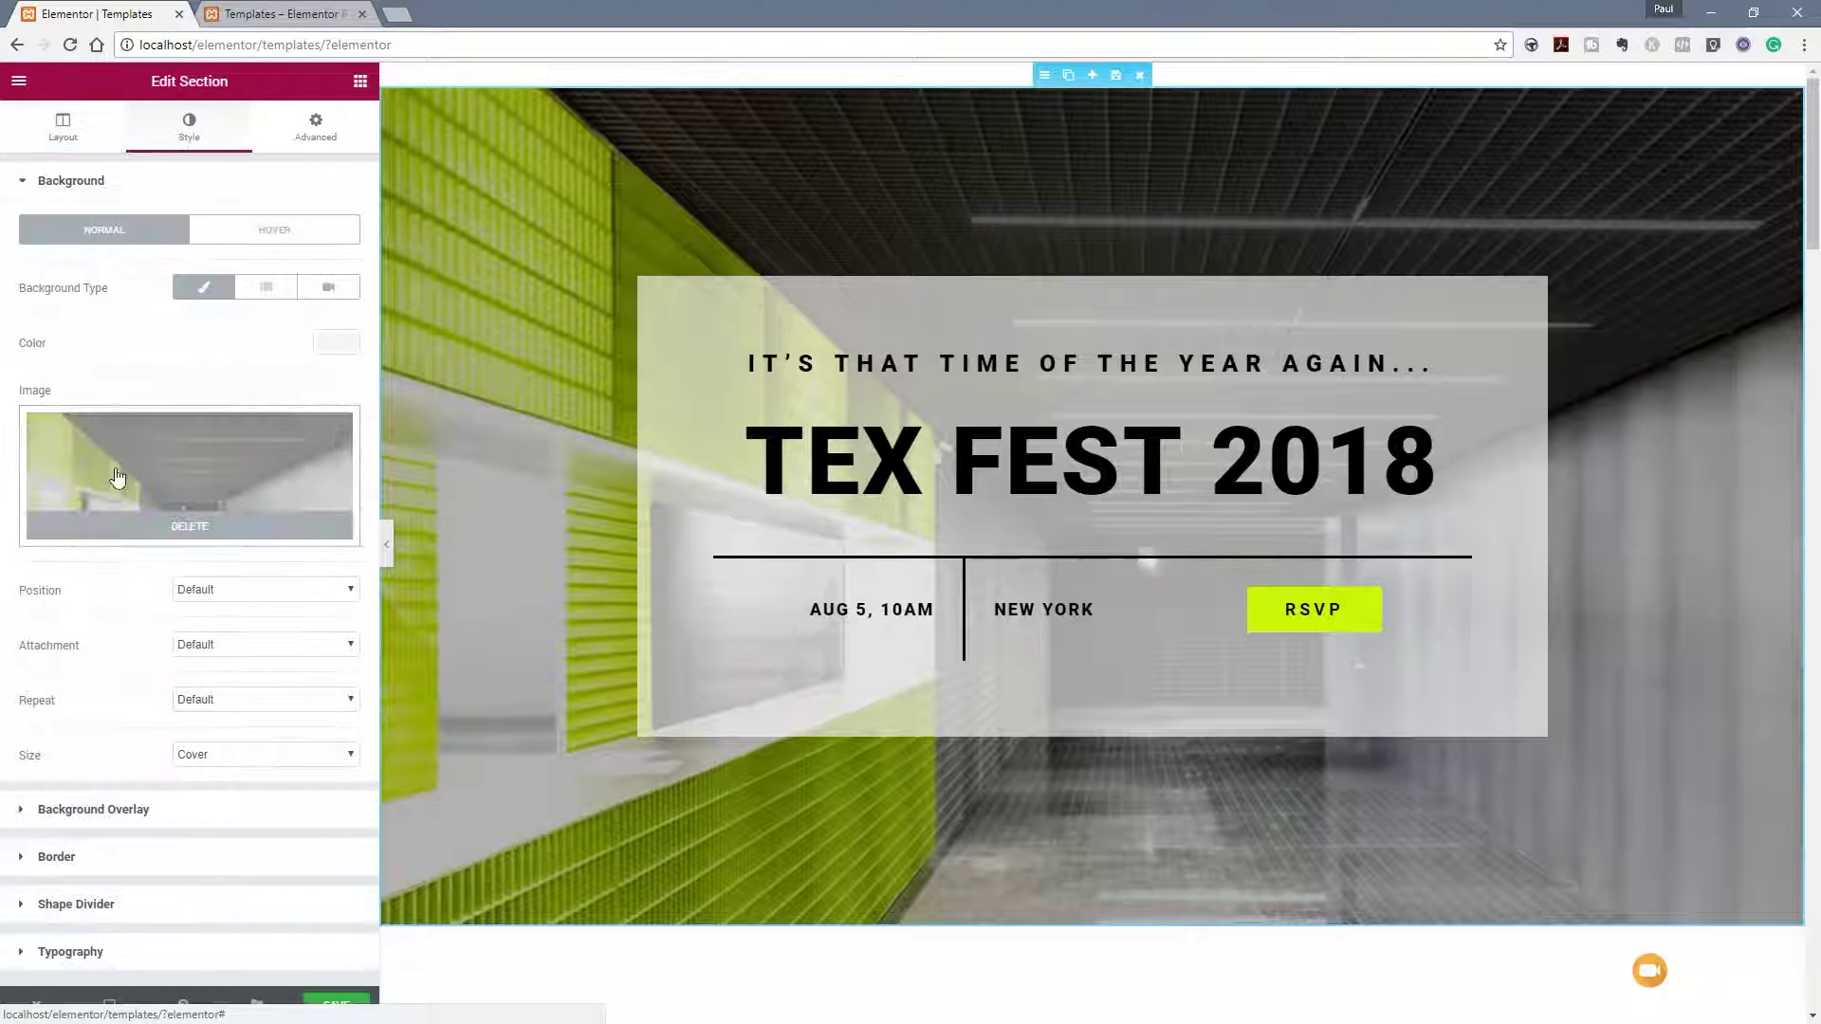
{"action": "left_click", "coordinate": [185, 527]}
{"action": "left_click", "coordinate": [190, 480]}
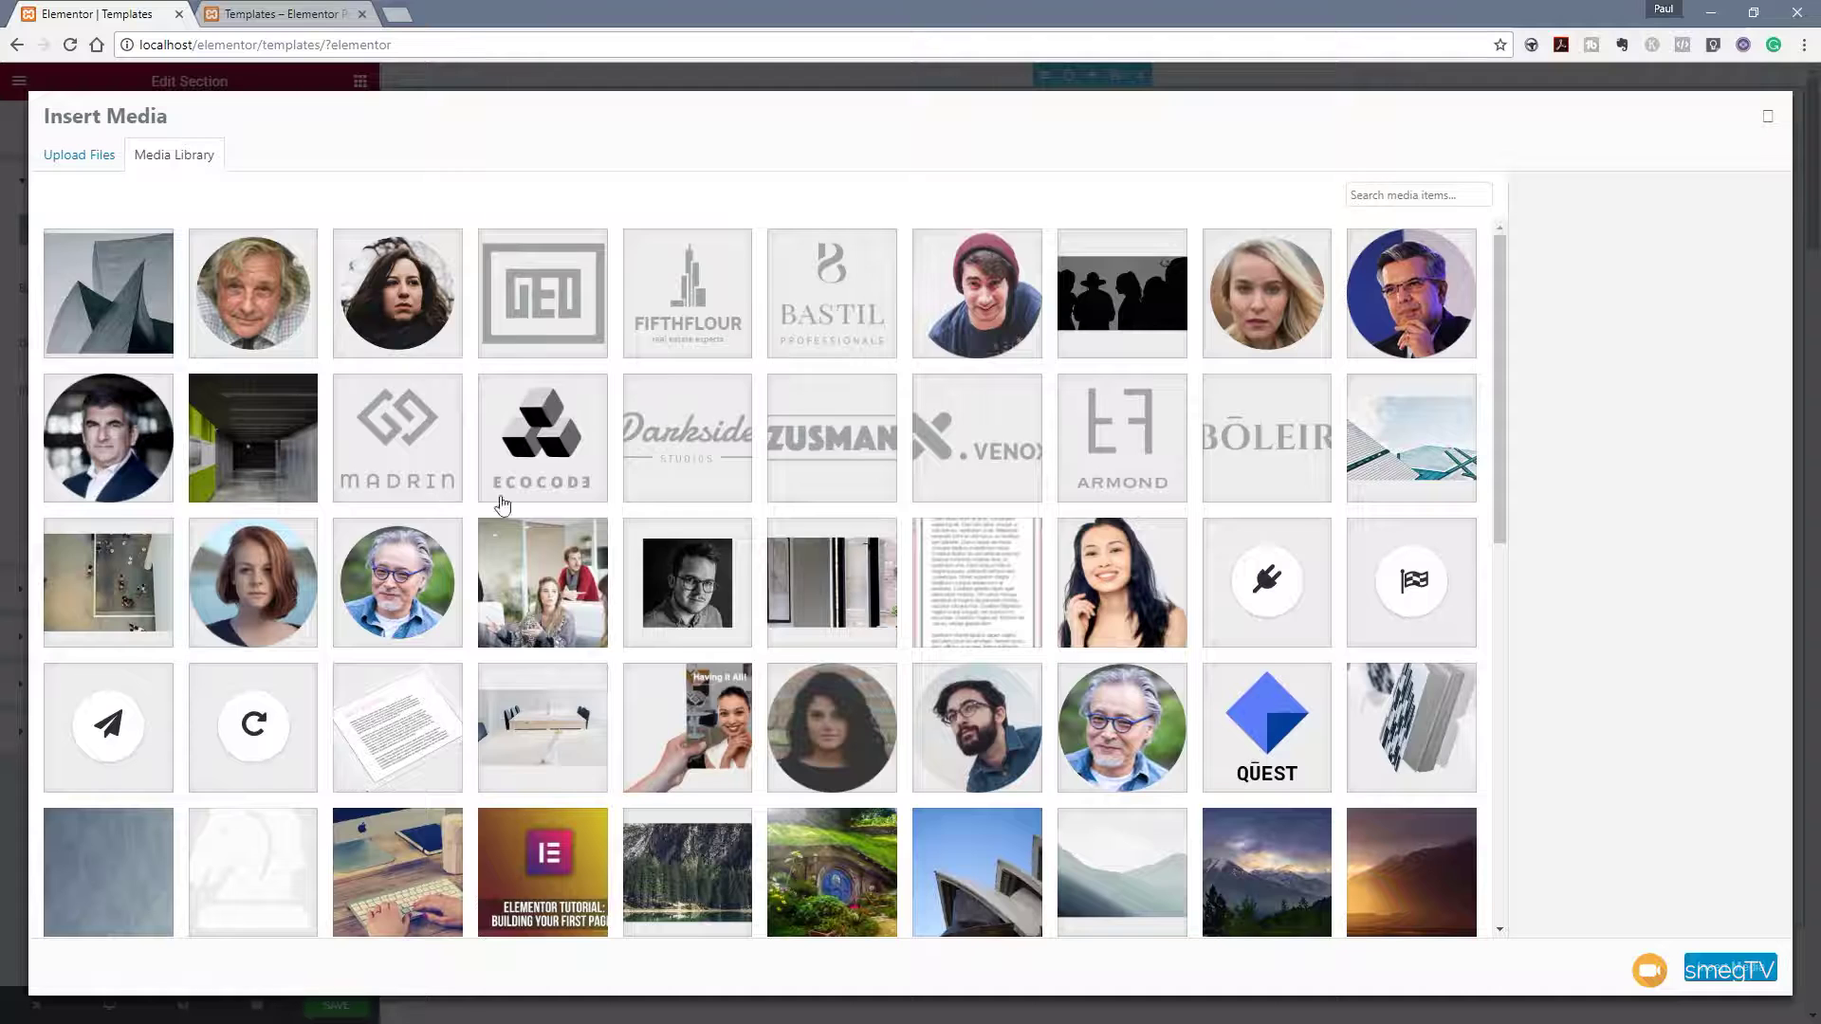
{"action": "scroll", "coordinate": [926, 601], "scroll_direction": "down", "scroll_amount": 5}
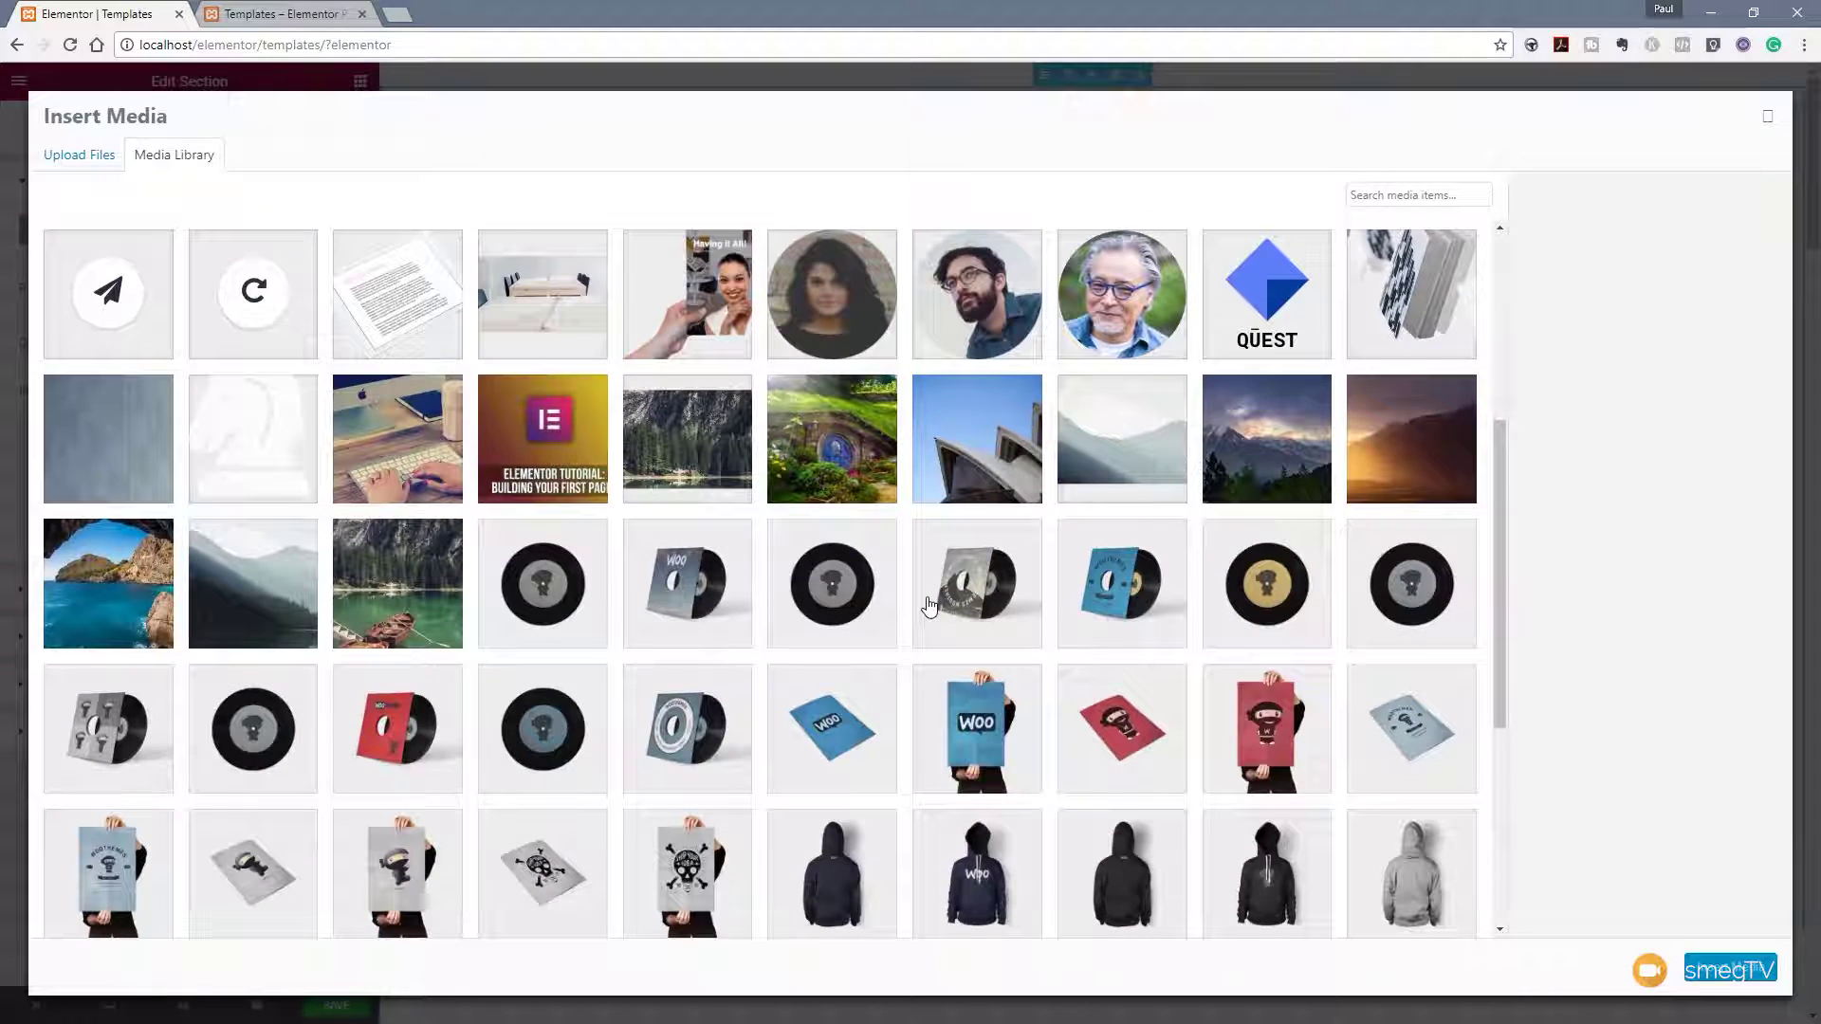
{"action": "left_click", "coordinate": [398, 437]}
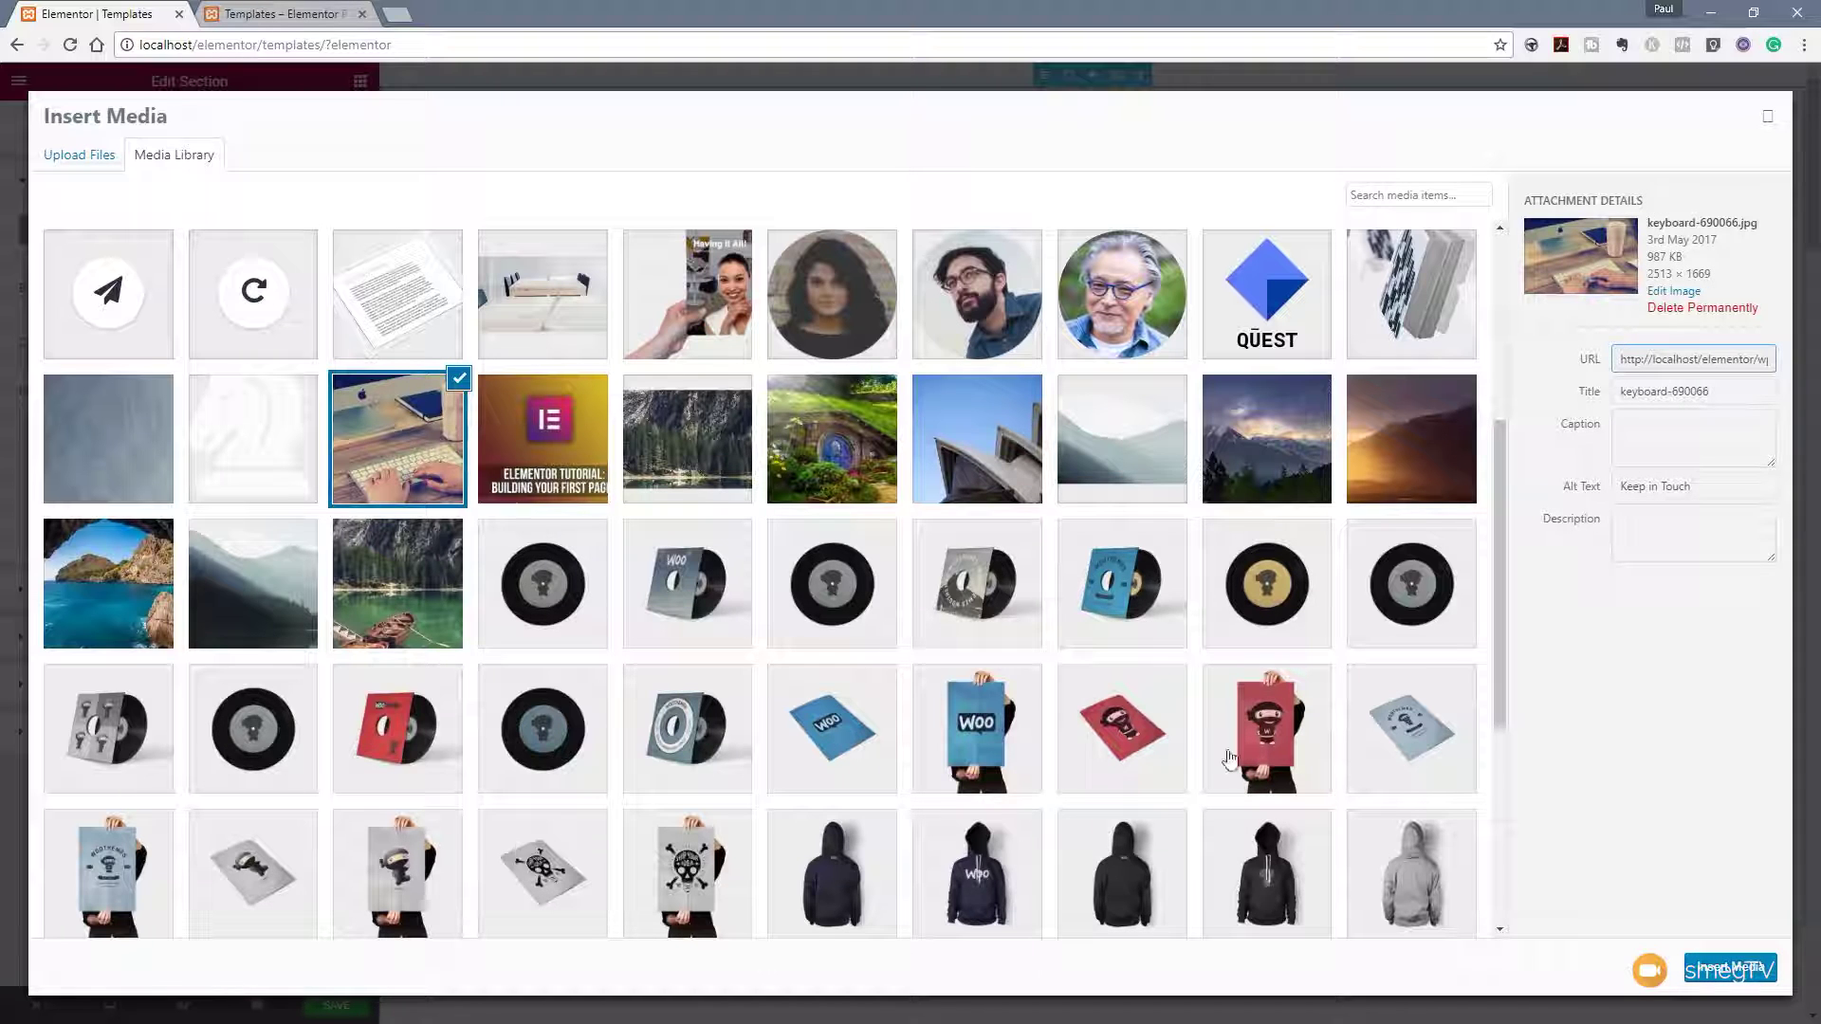
{"action": "left_click", "coordinate": [1730, 968]}
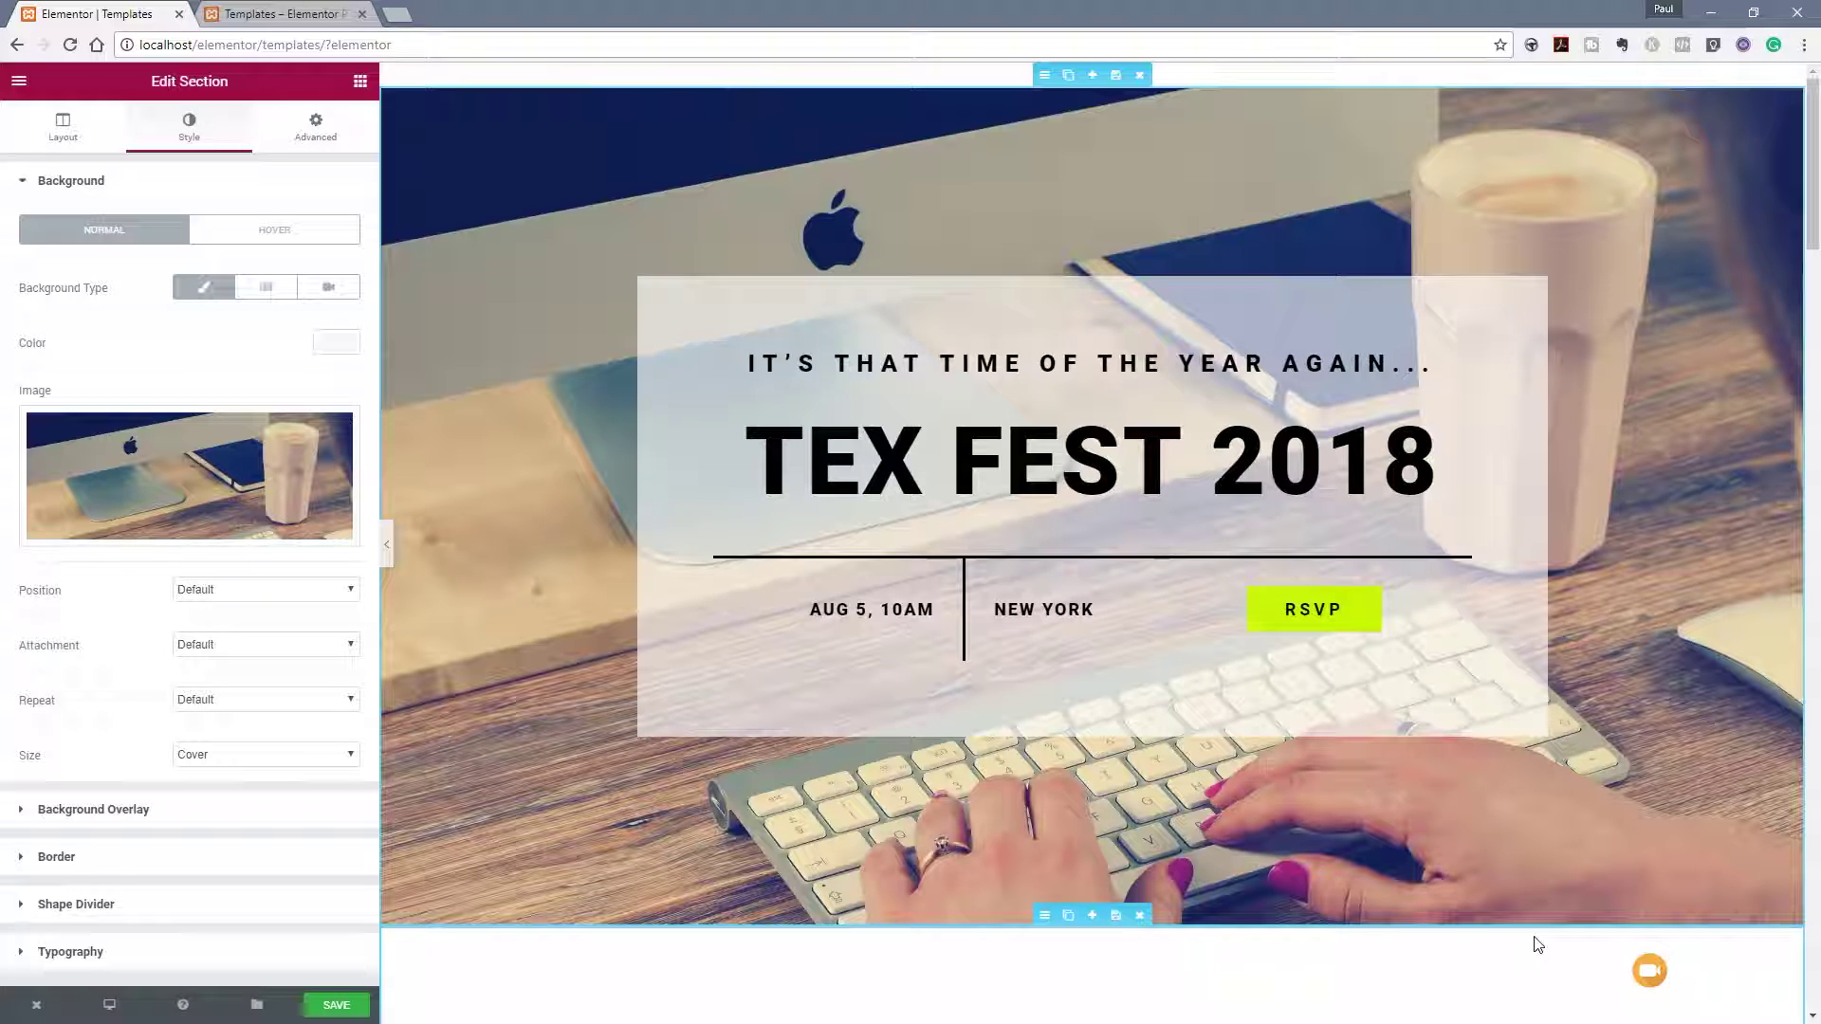
Replace the TEX FEST 2018 heading title with DESK FEST 17.
{"action": "left_click", "coordinate": [1126, 473]}
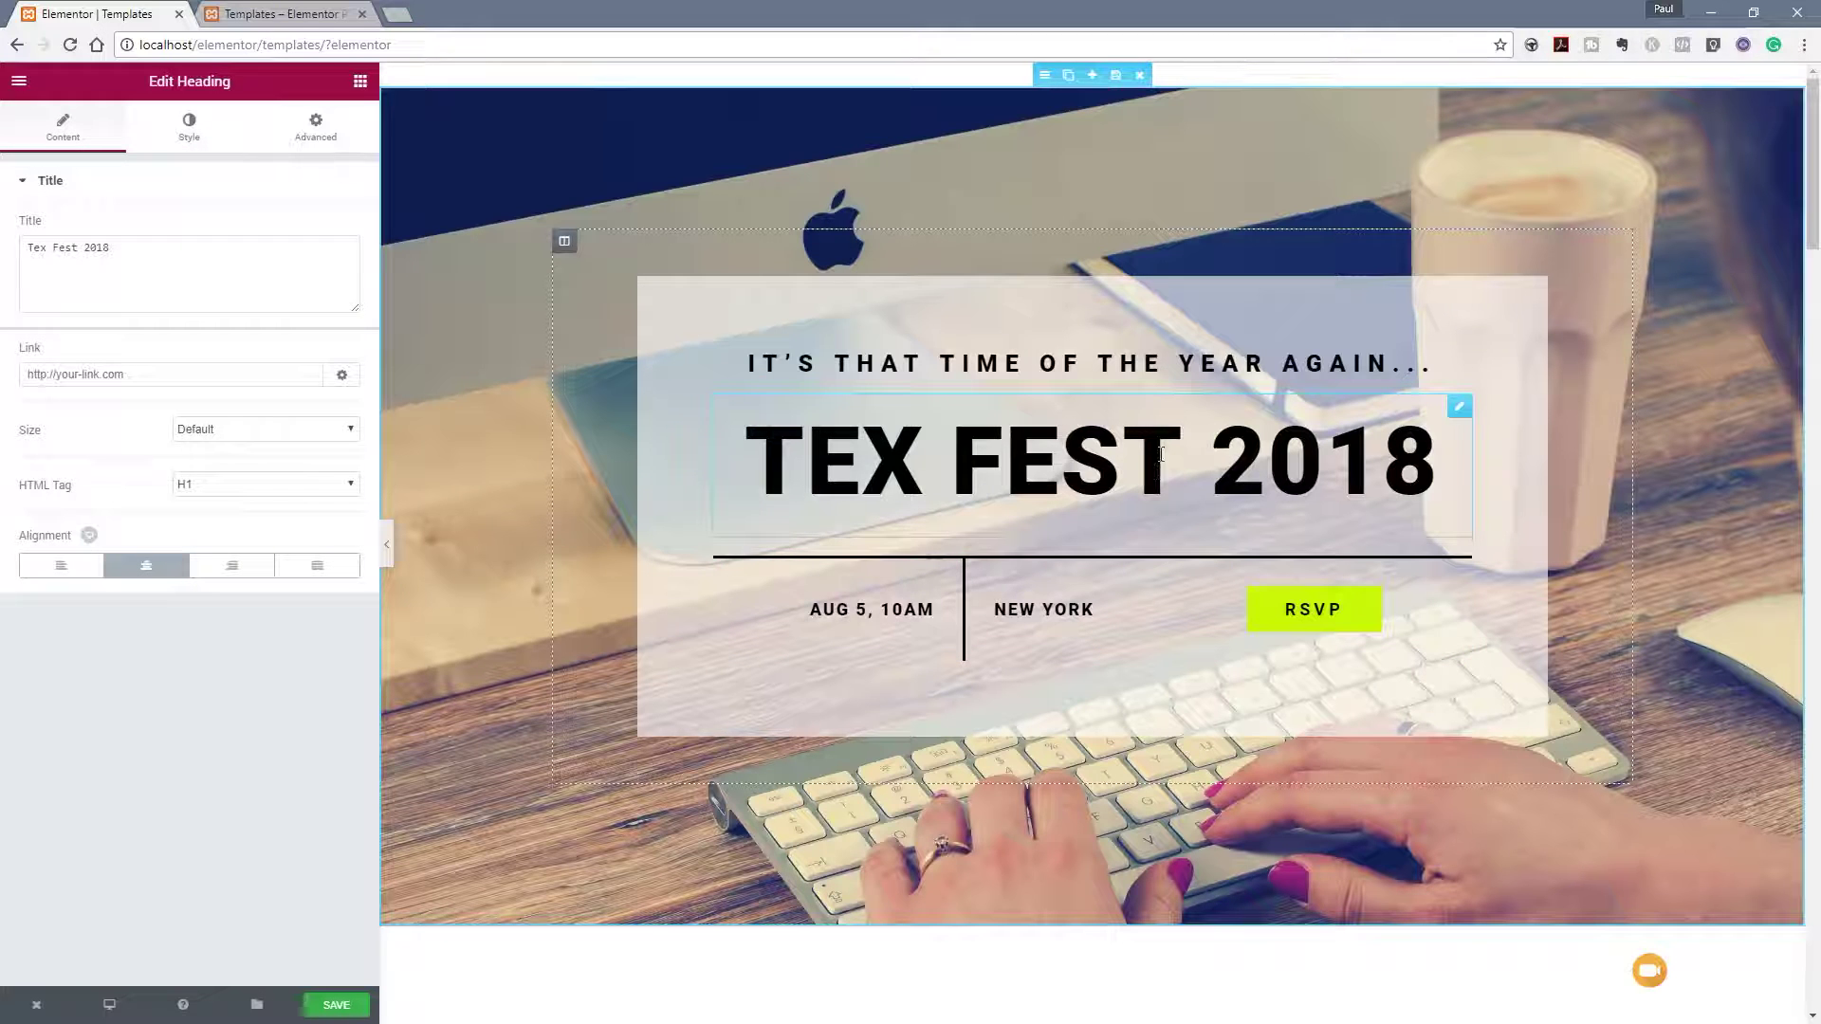
{"action": "left_click_drag", "start_coordinate": [1394, 465], "coordinate": [883, 465]}
{"action": "triple_click", "coordinate": [203, 254]}
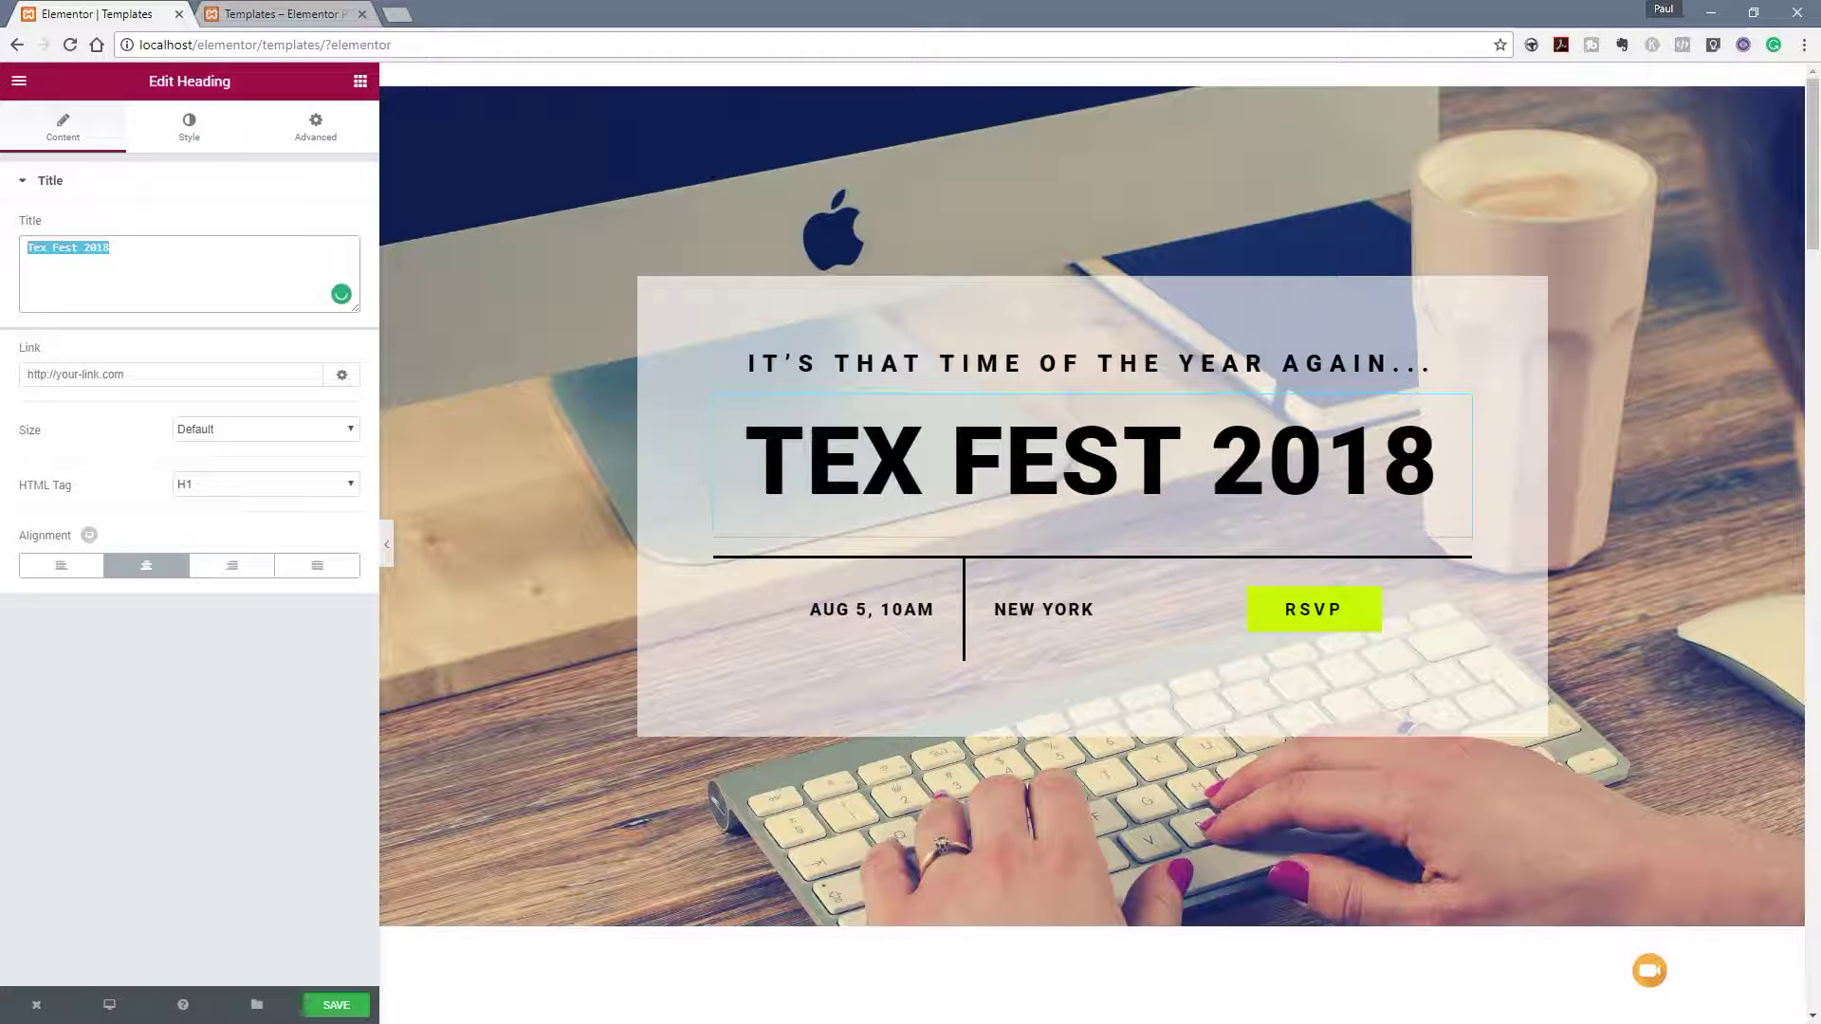
{"action": "type", "text": "DESK "}
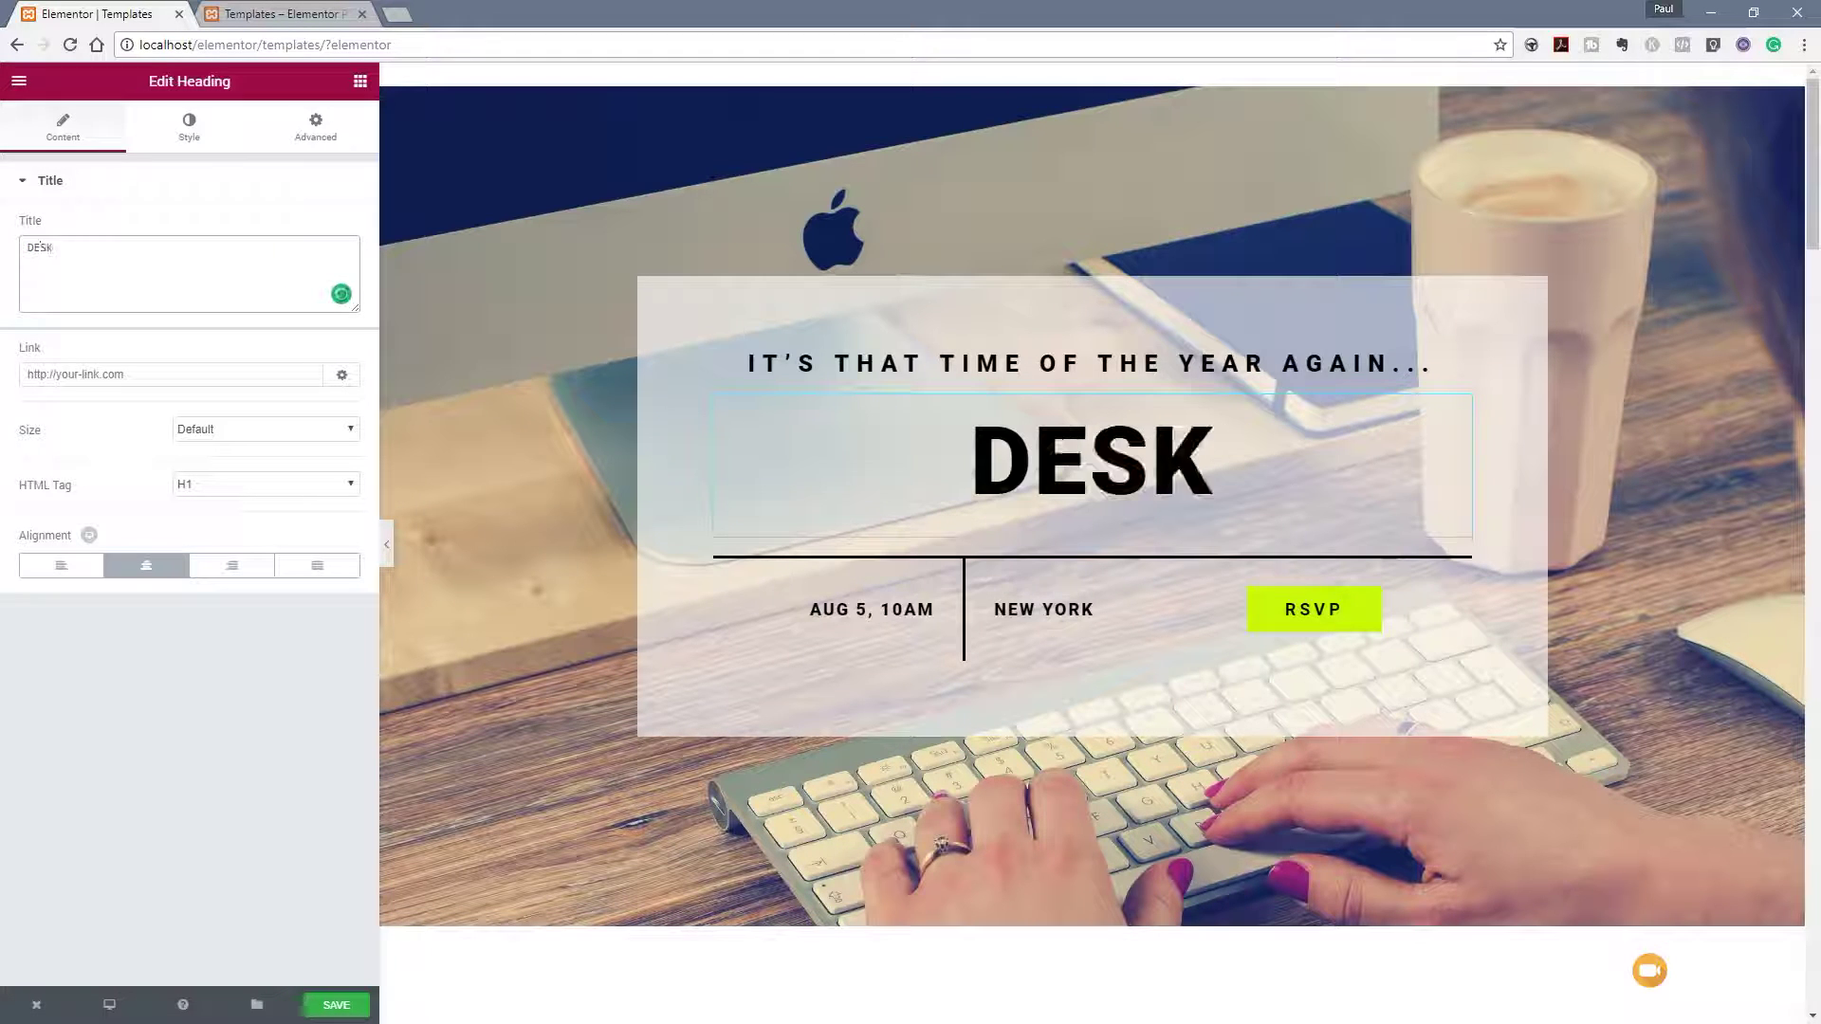
{"action": "type", "text": "FEST 17"}
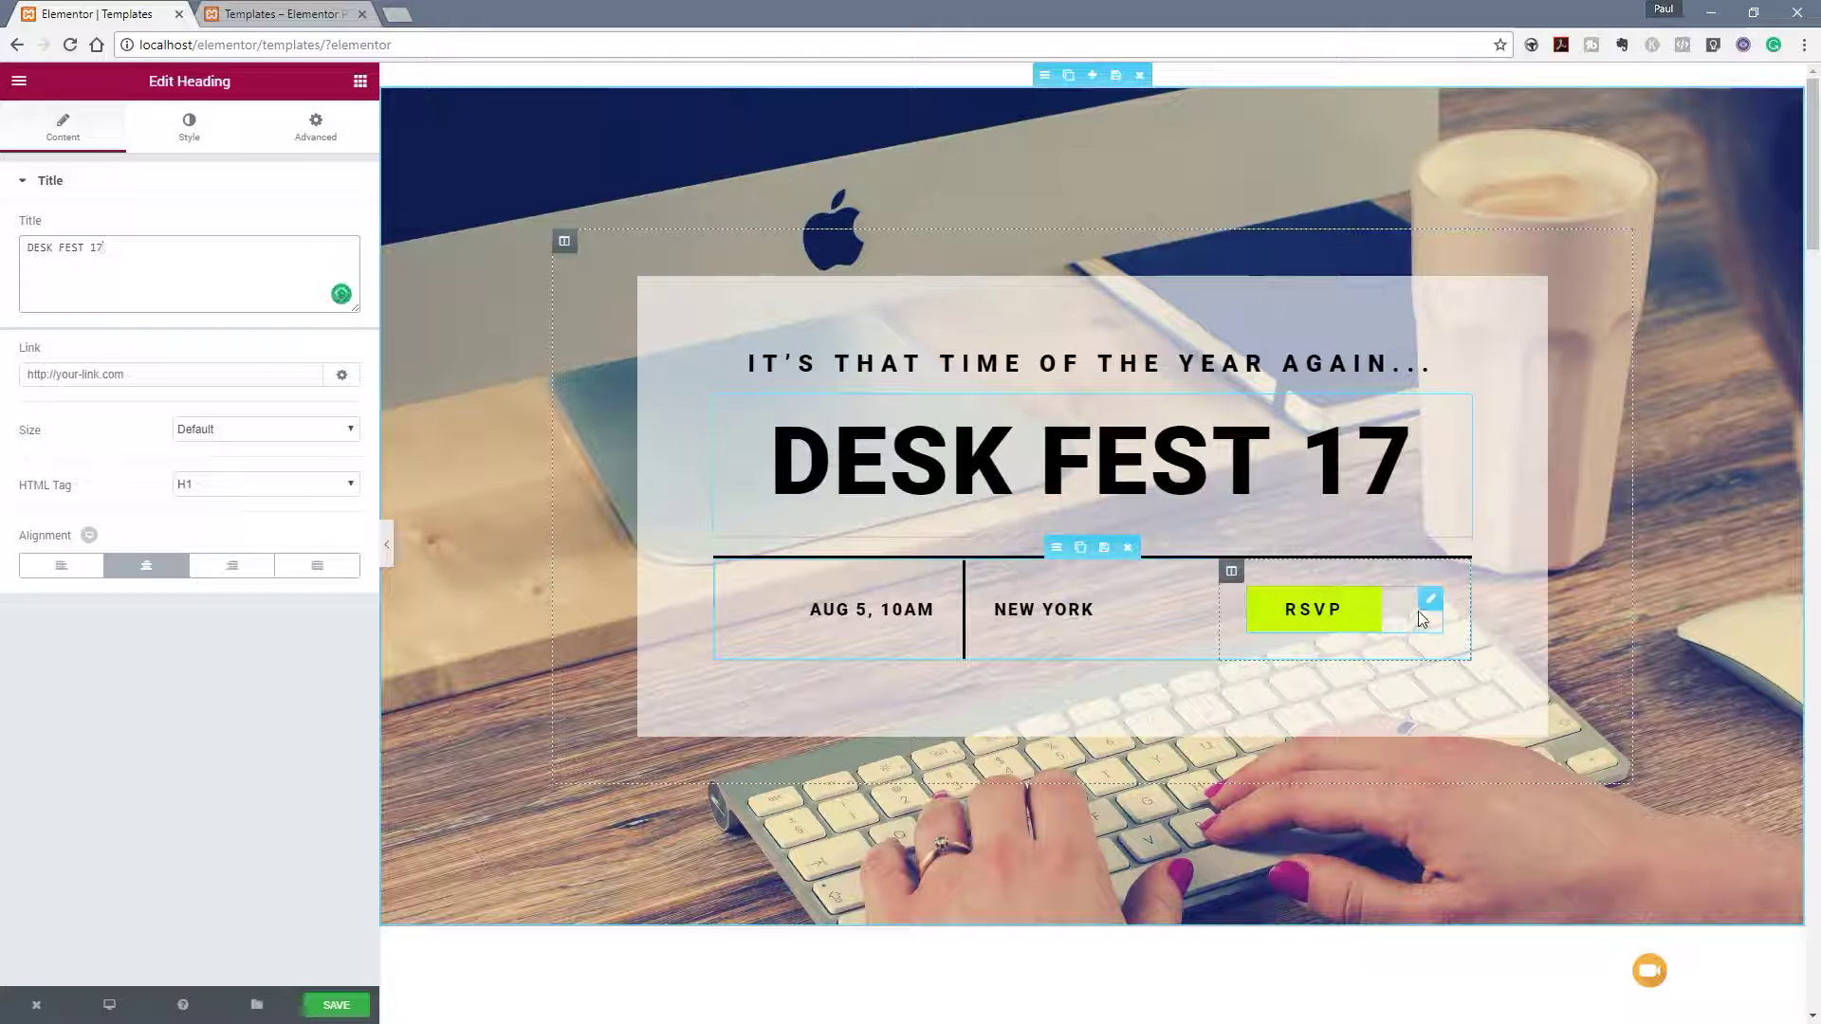
Replace the RSVP button's label text with 'MORE INNFO'.
{"action": "left_click", "coordinate": [1362, 605]}
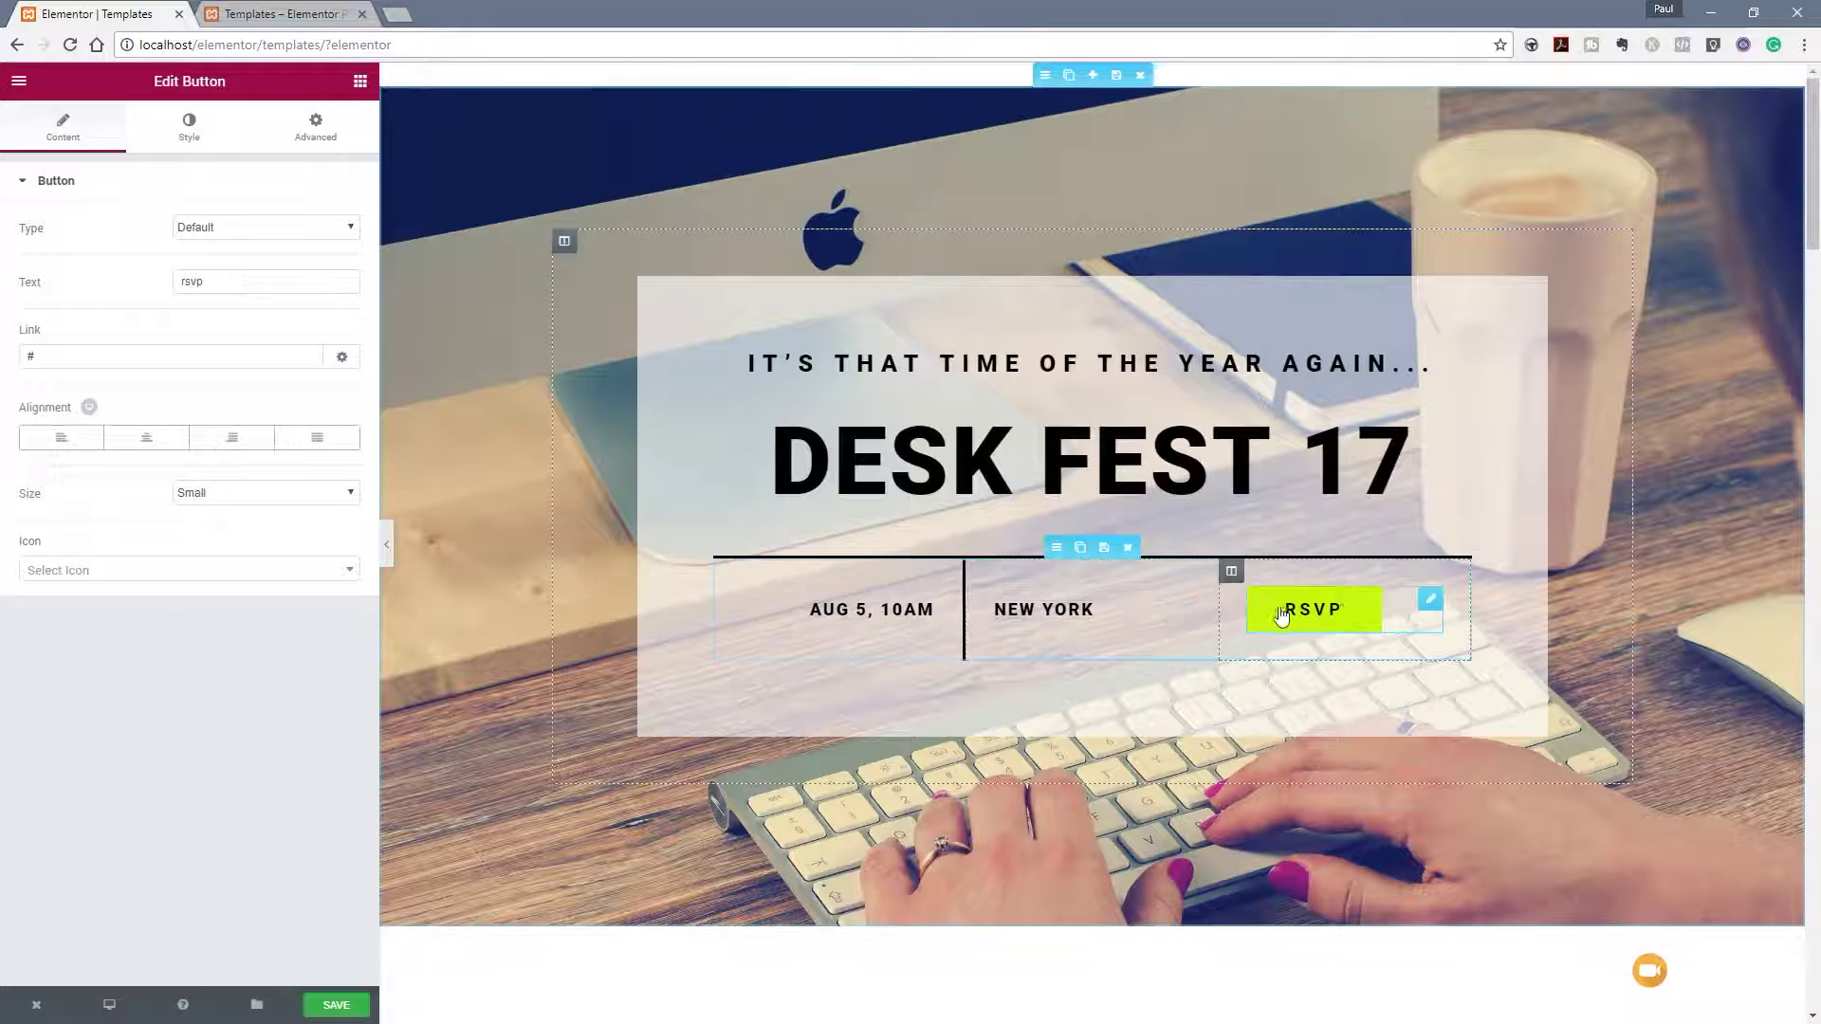
{"action": "left_click", "coordinate": [235, 284]}
{"action": "left_click_drag", "start_coordinate": [235, 285], "coordinate": [158, 281]}
{"action": "type", "text": "MORE"}
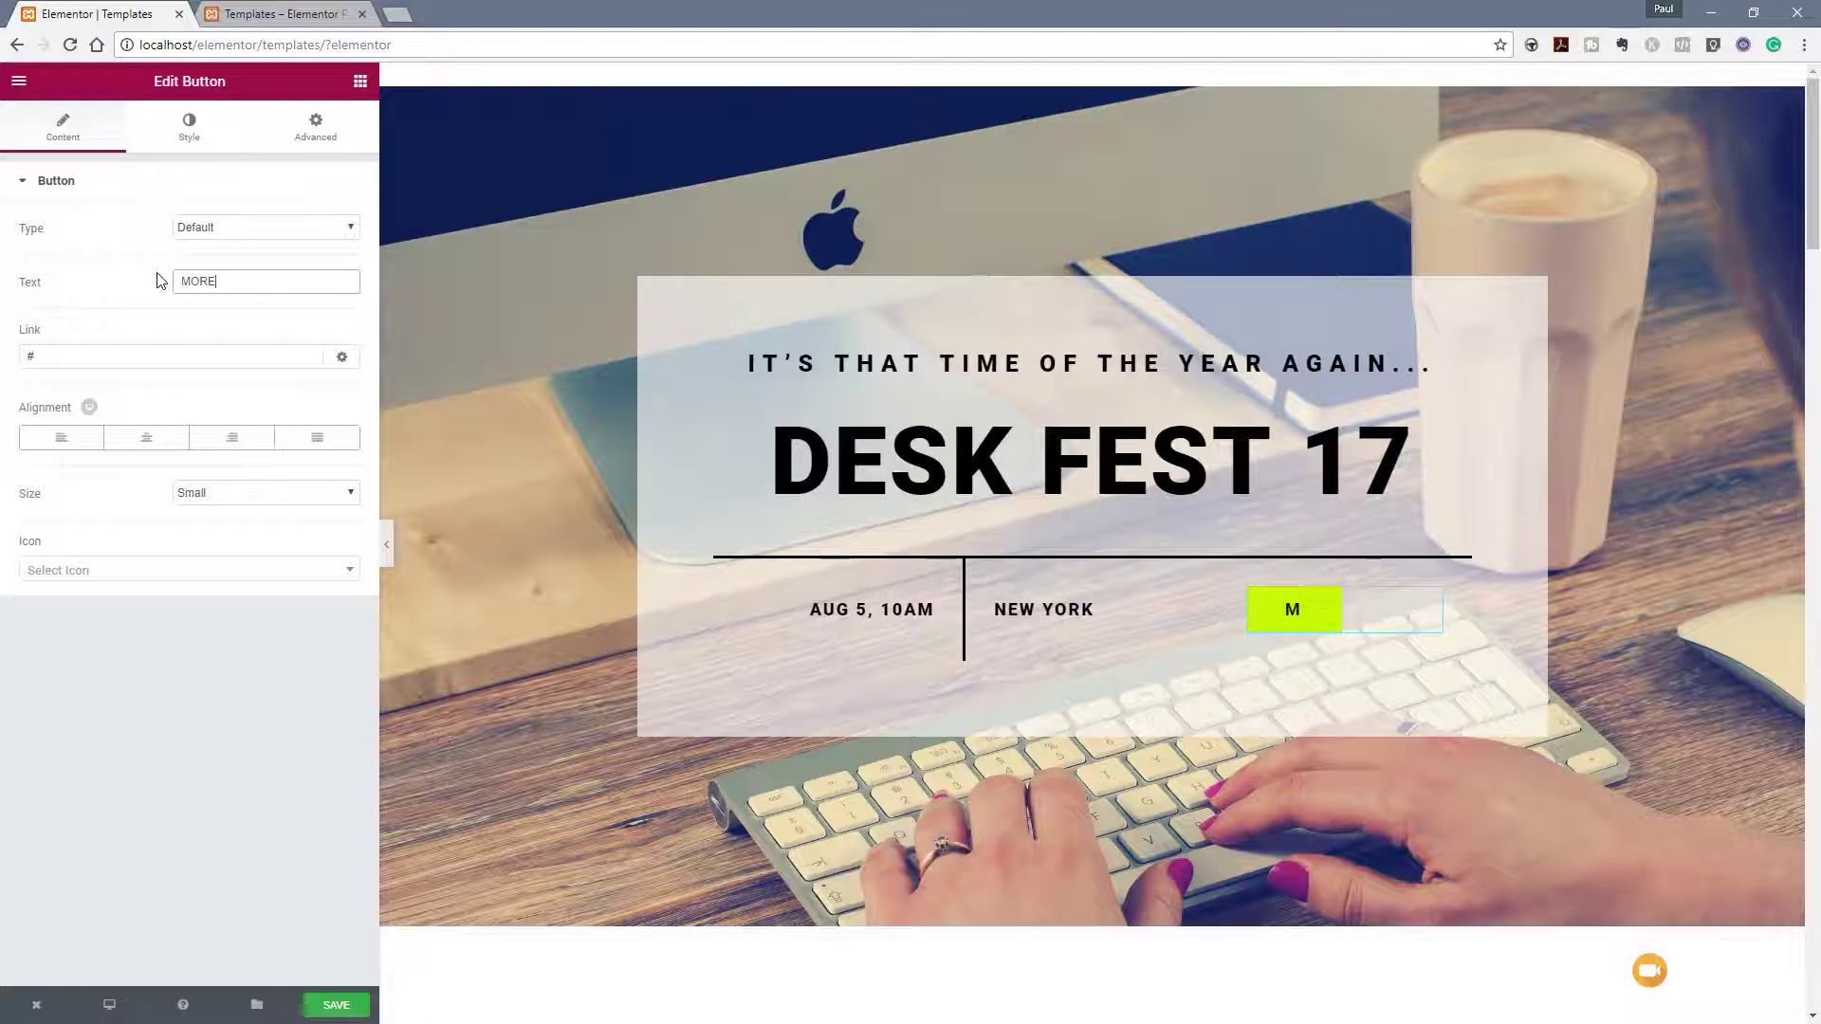
{"action": "type", "text": " I"}
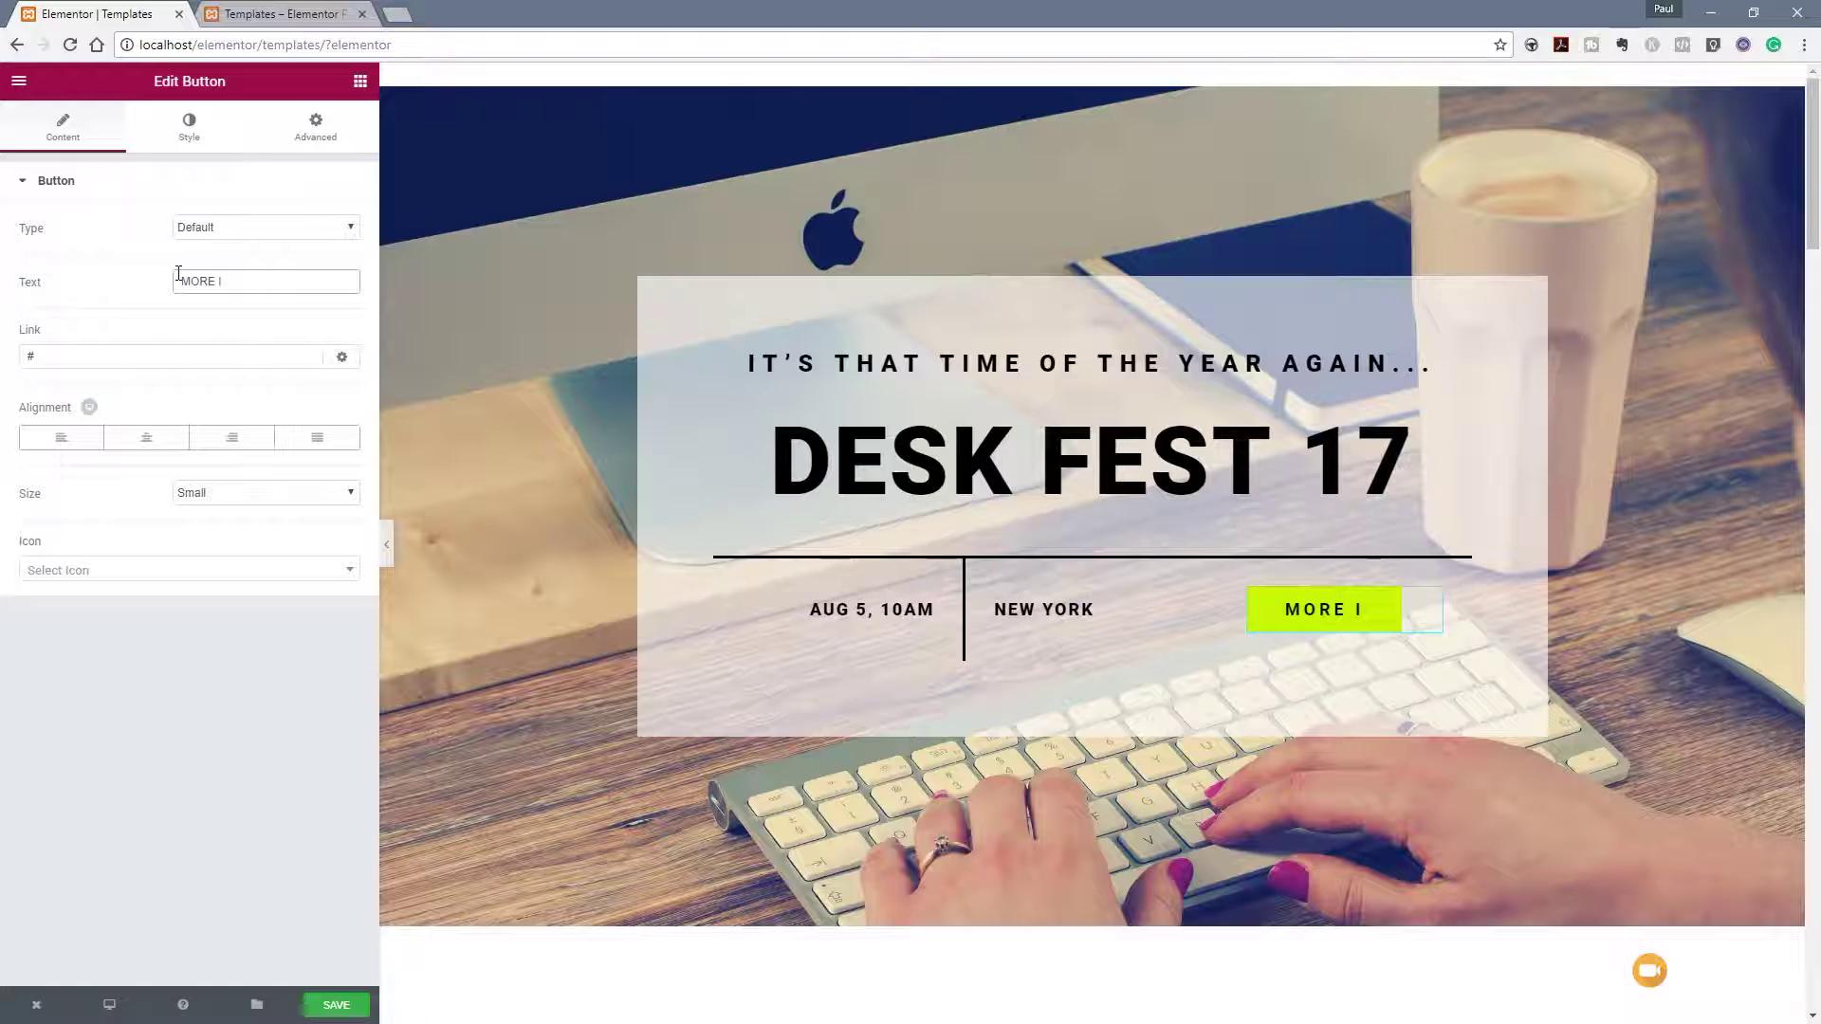
{"action": "type", "text": "NNFO"}
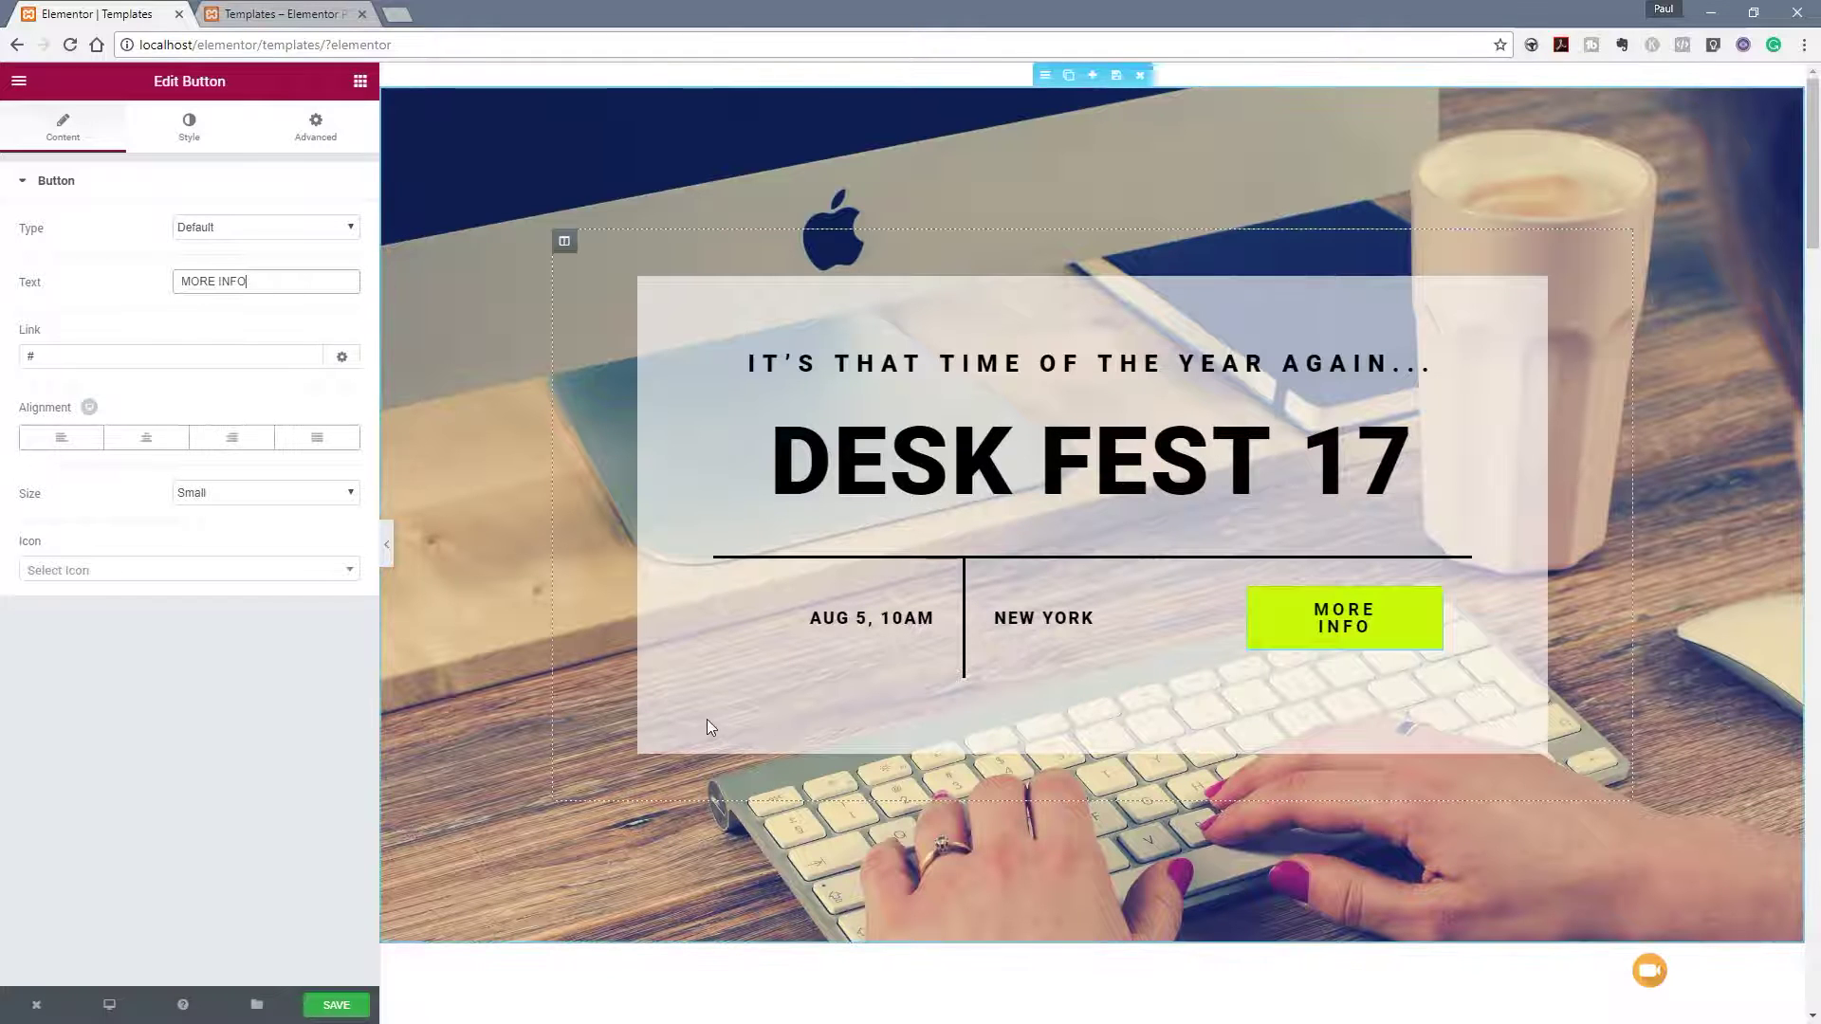
{"action": "left_click", "coordinate": [1098, 618]}
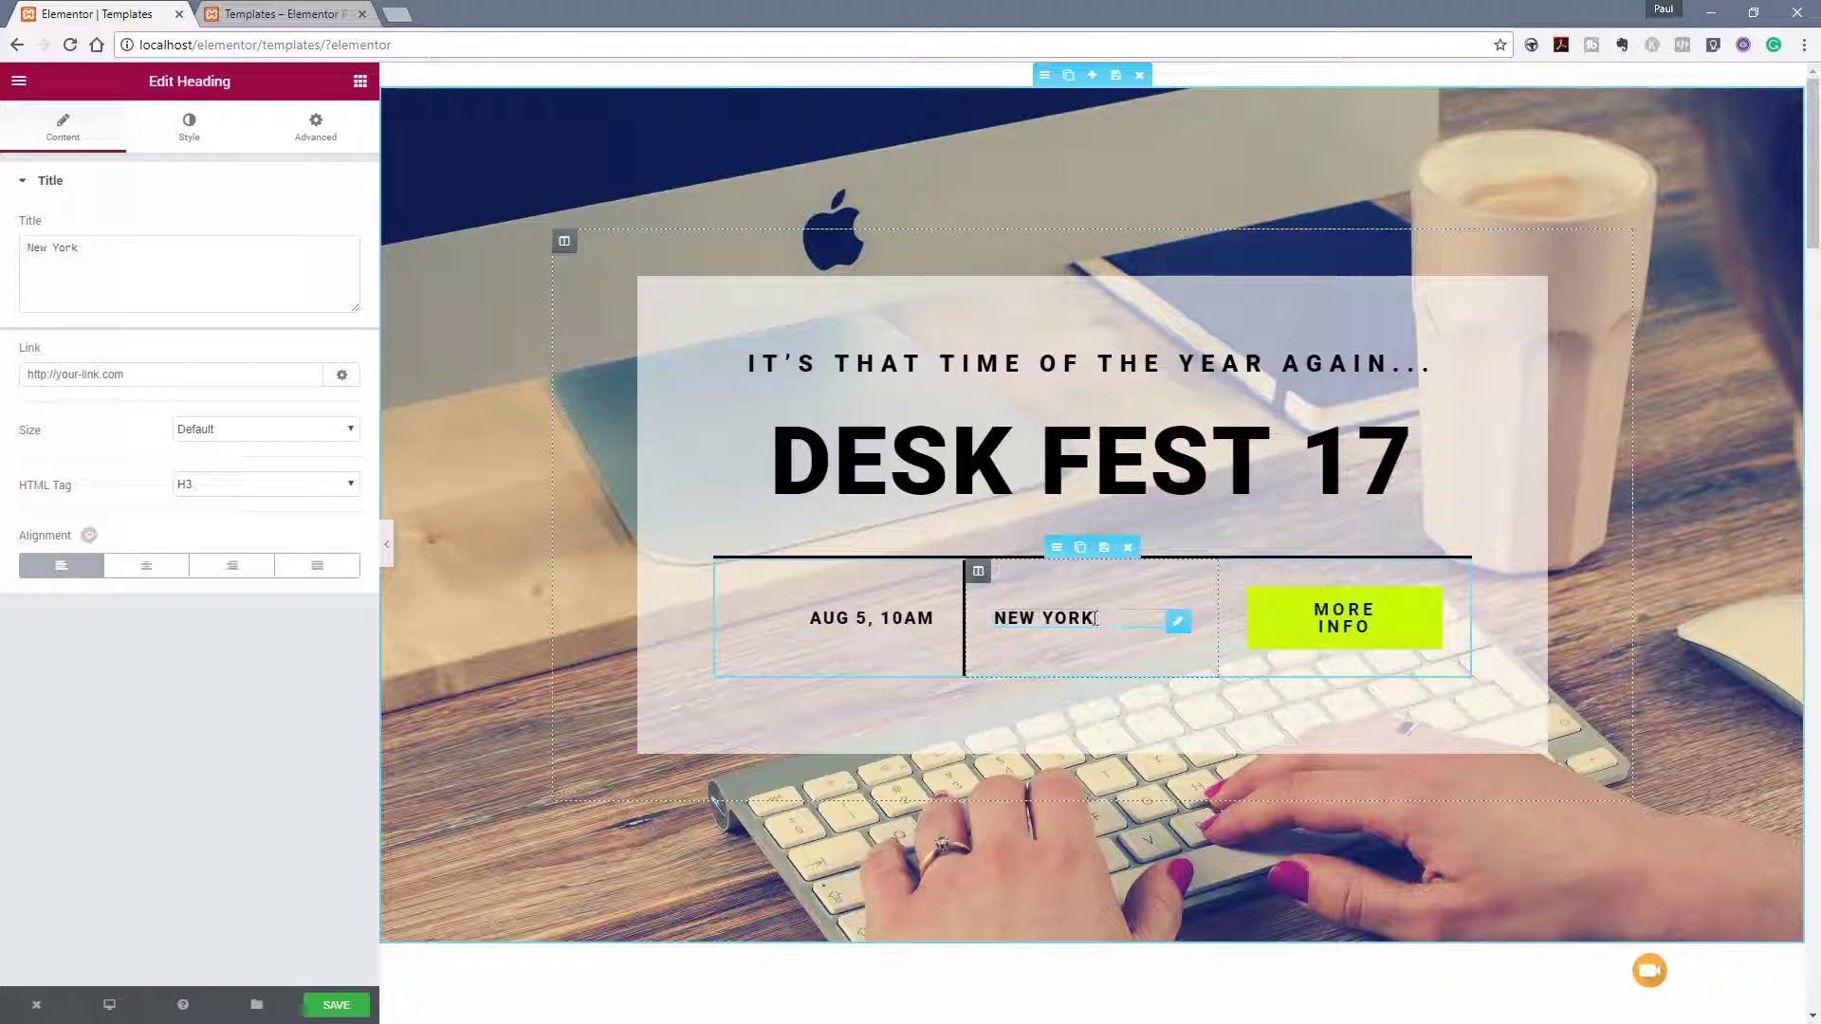
{"action": "left_click_drag", "start_coordinate": [1097, 617], "coordinate": [291, 370]}
{"action": "left_click_drag", "start_coordinate": [80, 248], "coordinate": [27, 248]}
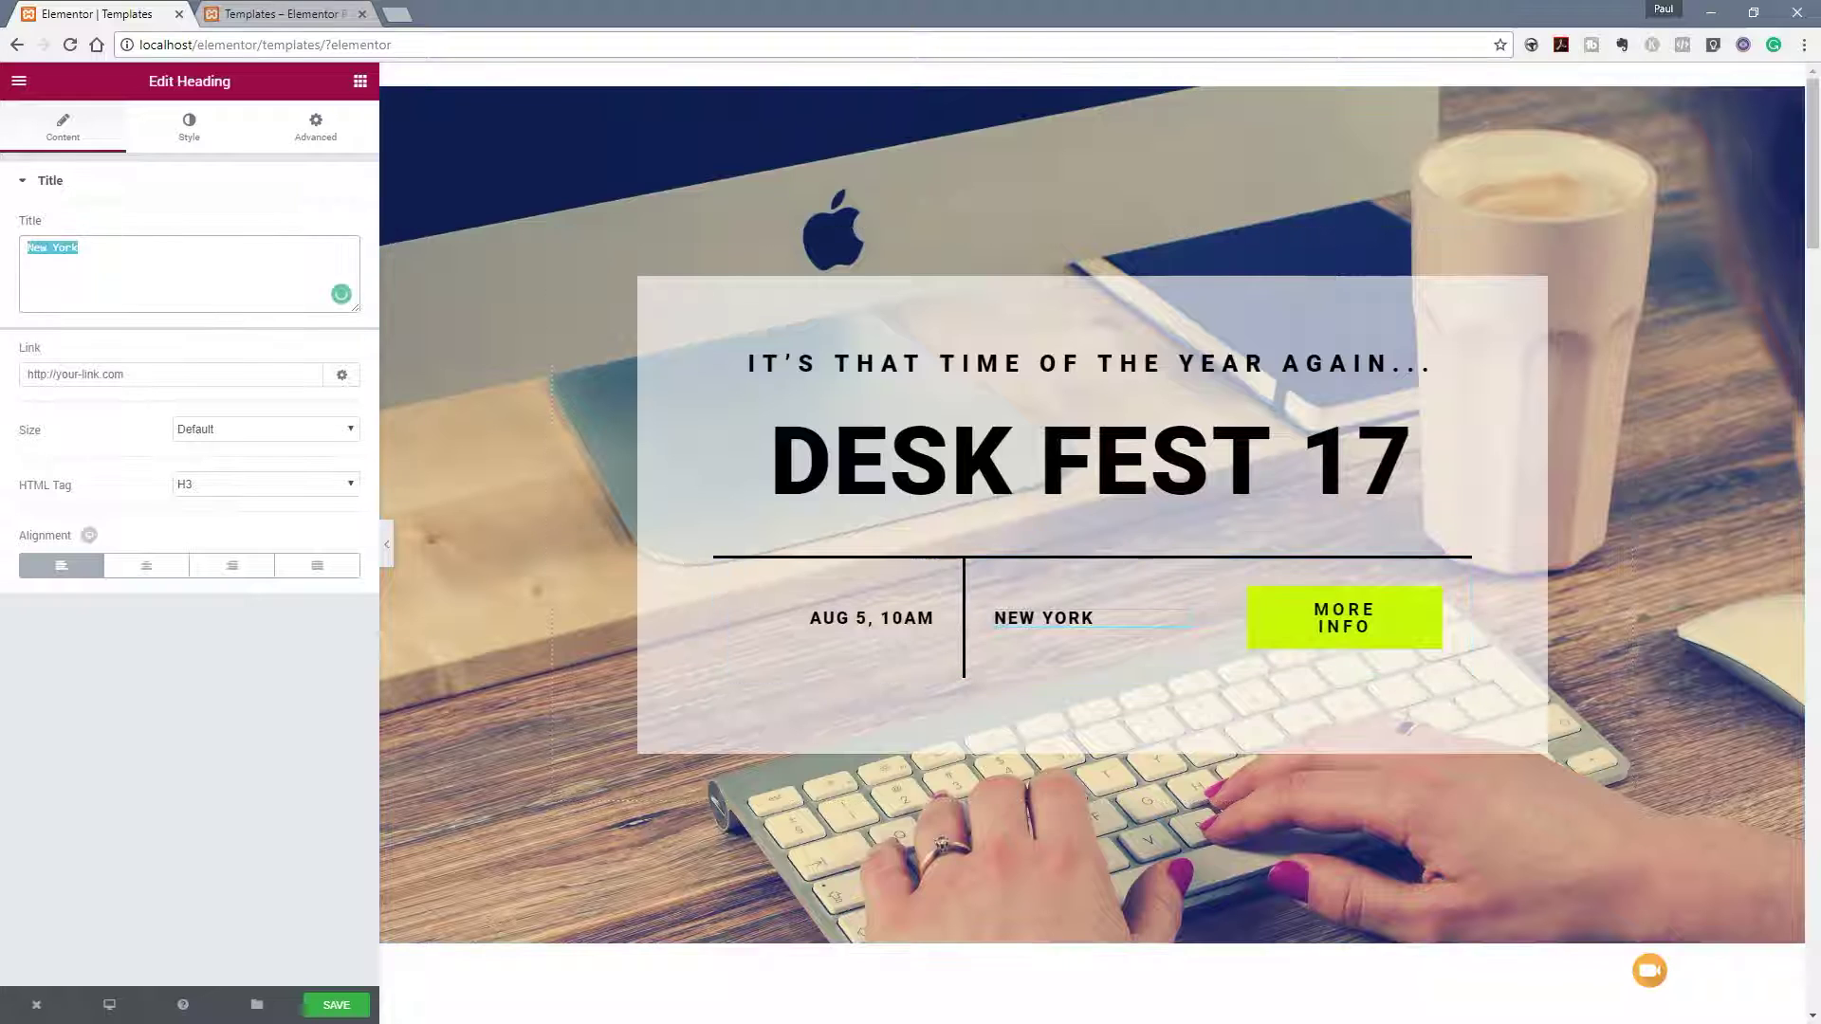
{"action": "type", "text": "London"}
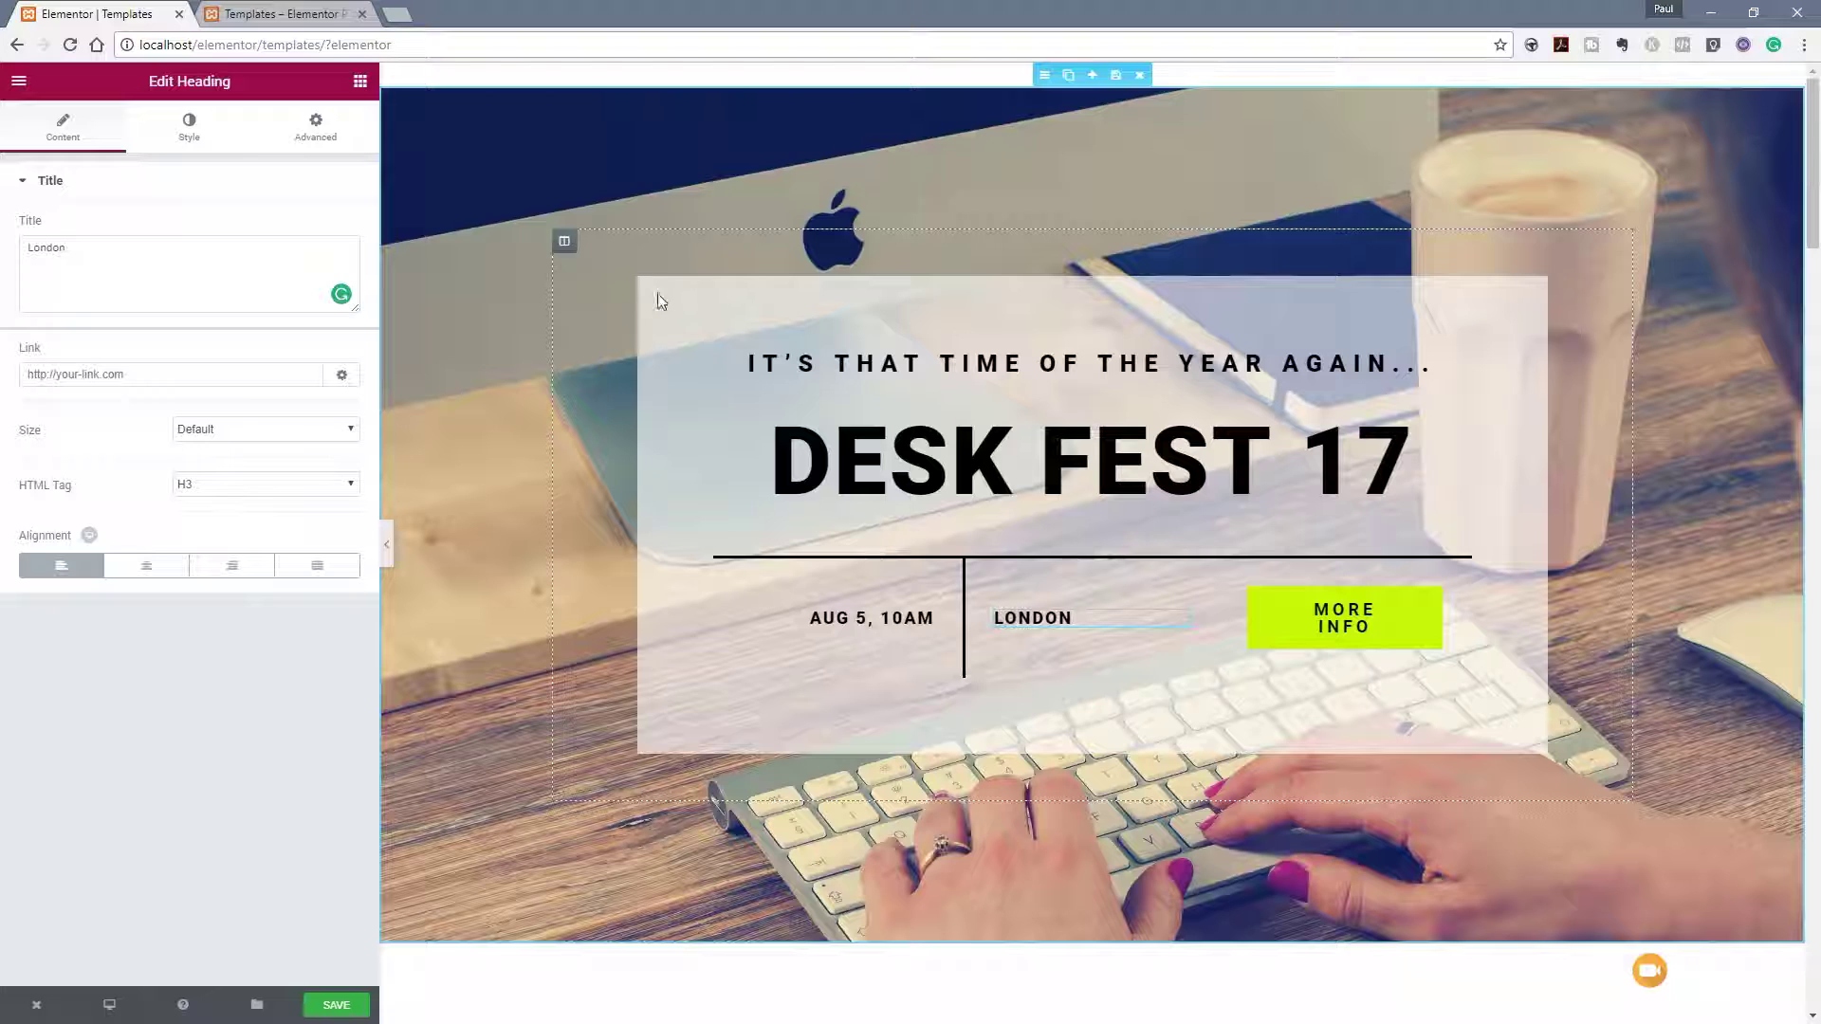
{"action": "mouse_move", "coordinate": [564, 242]}
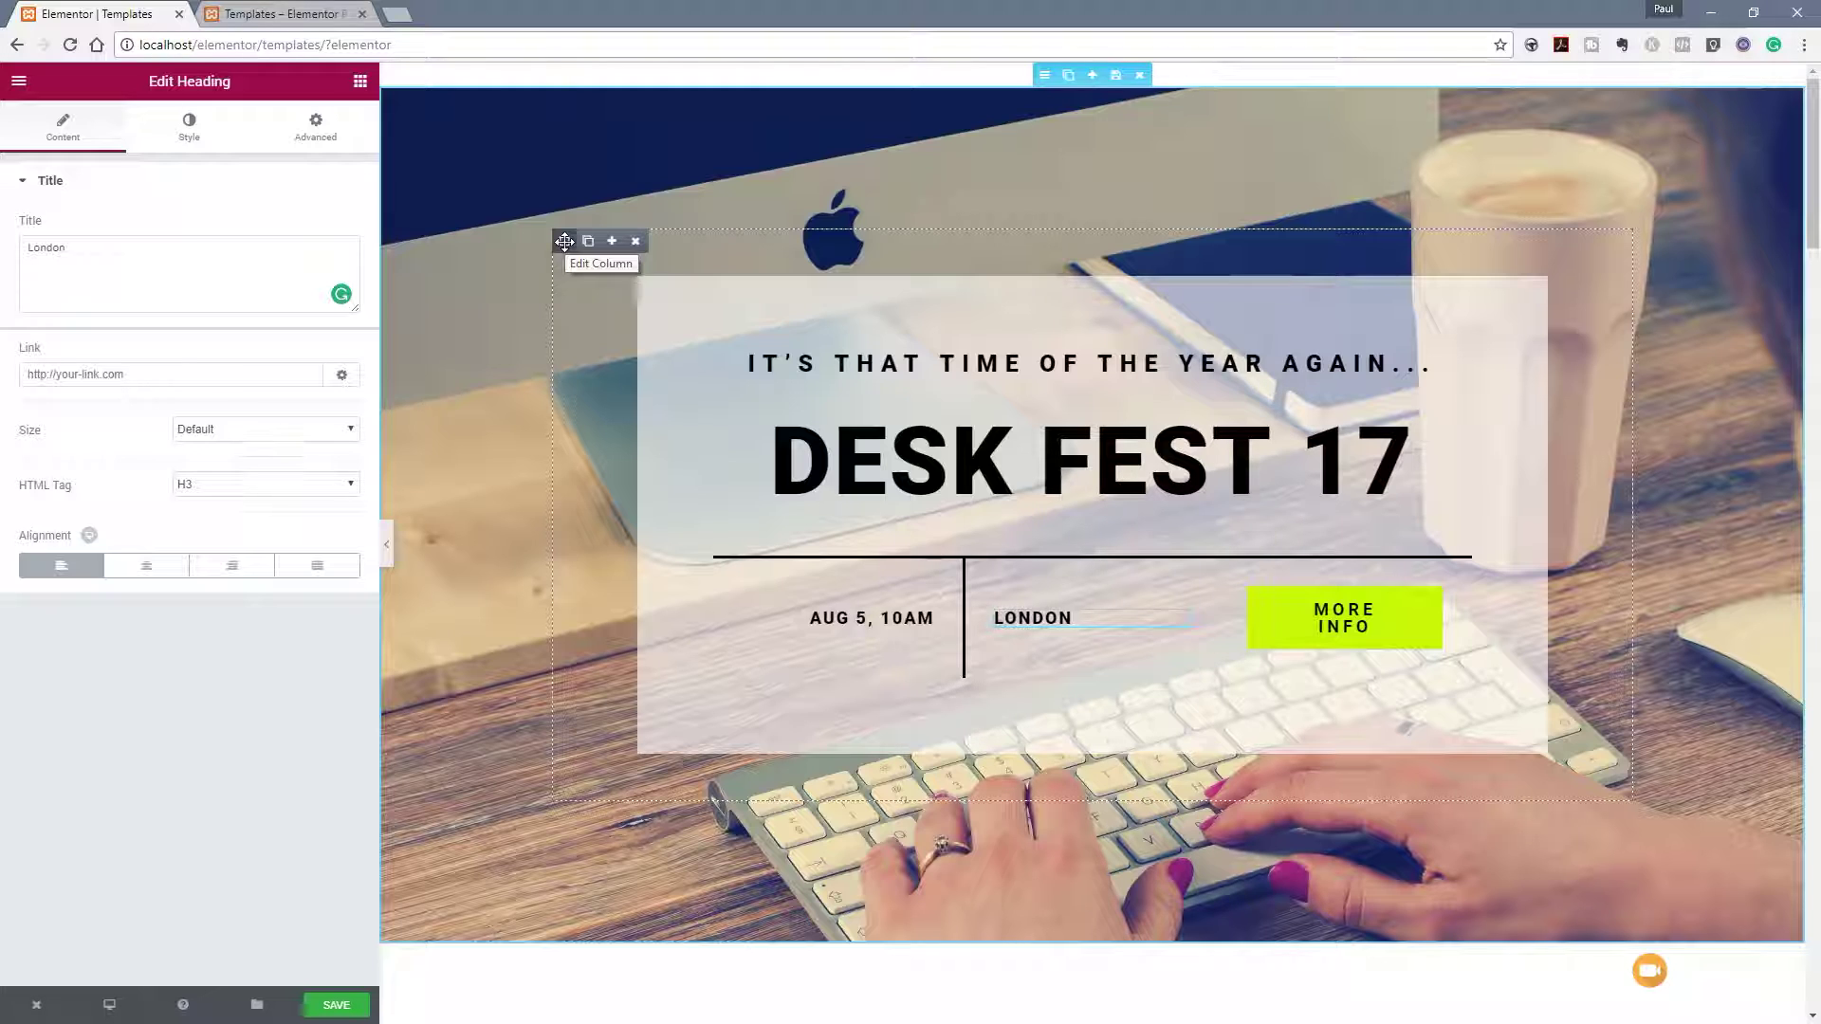
Link the hero column's margins and set all four sides to 20 px.
{"action": "left_click", "coordinate": [564, 241]}
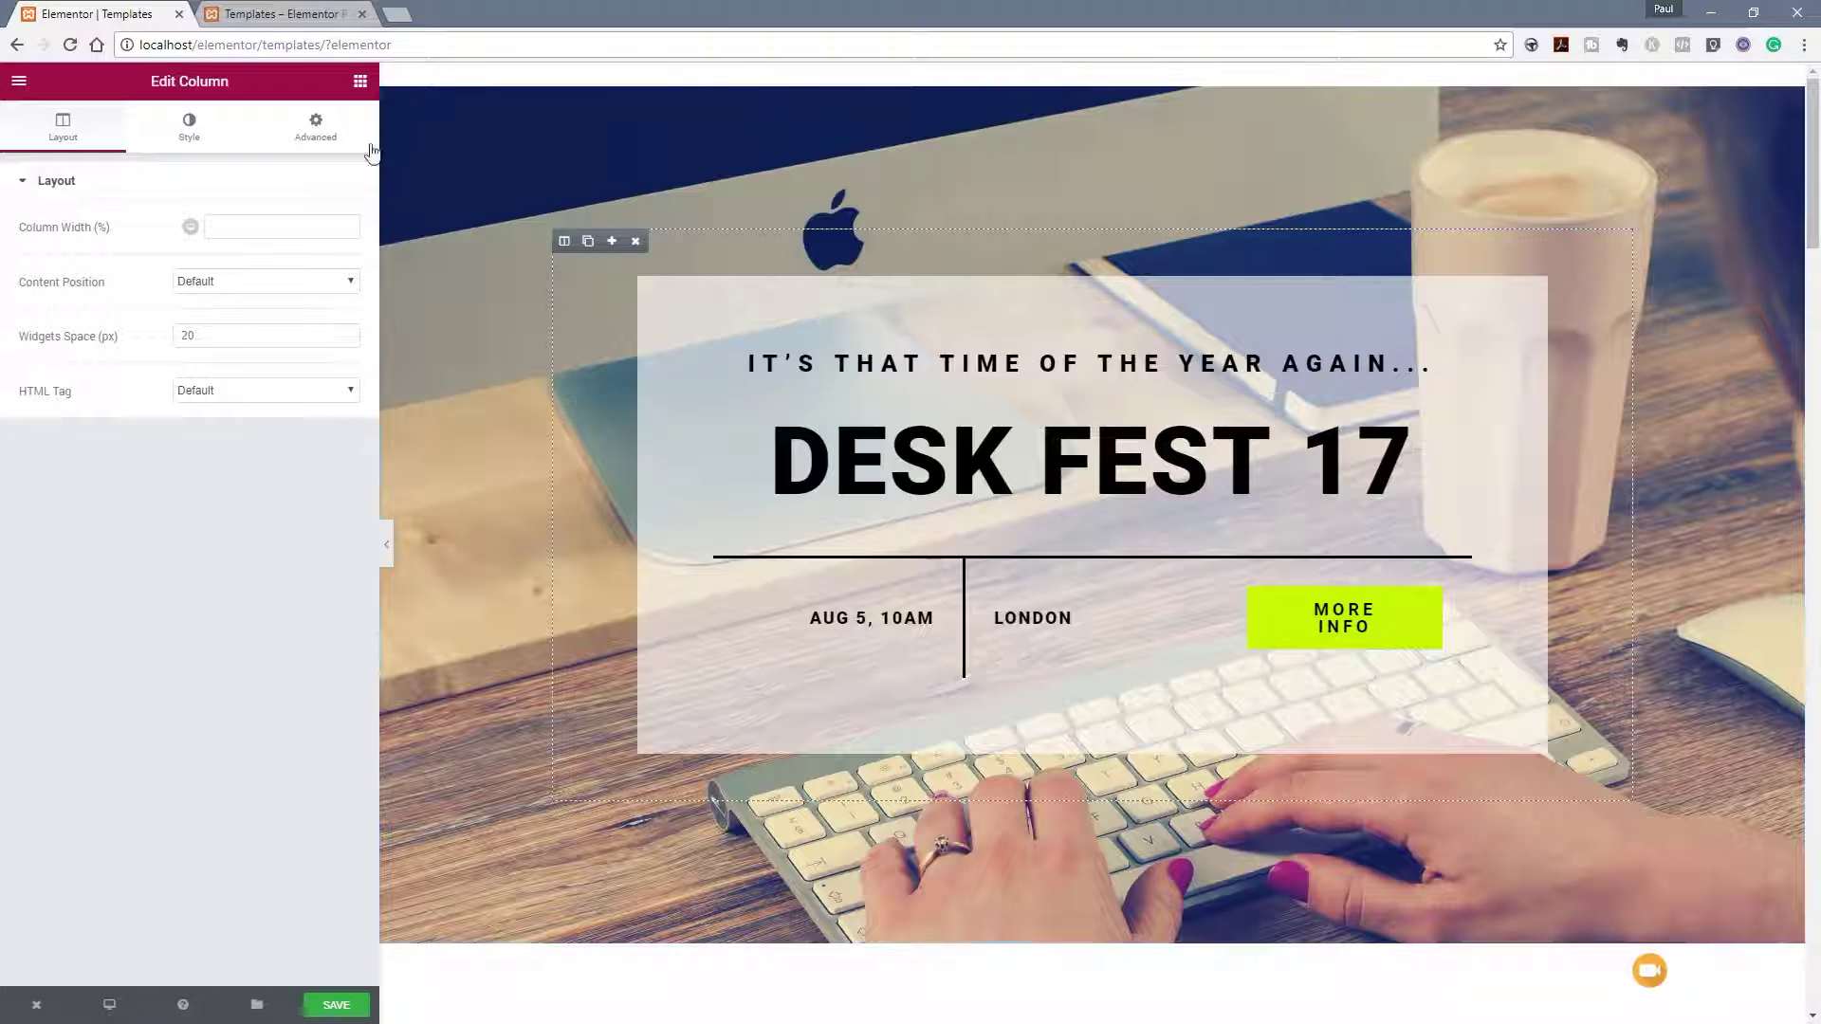
{"action": "left_click", "coordinate": [319, 126]}
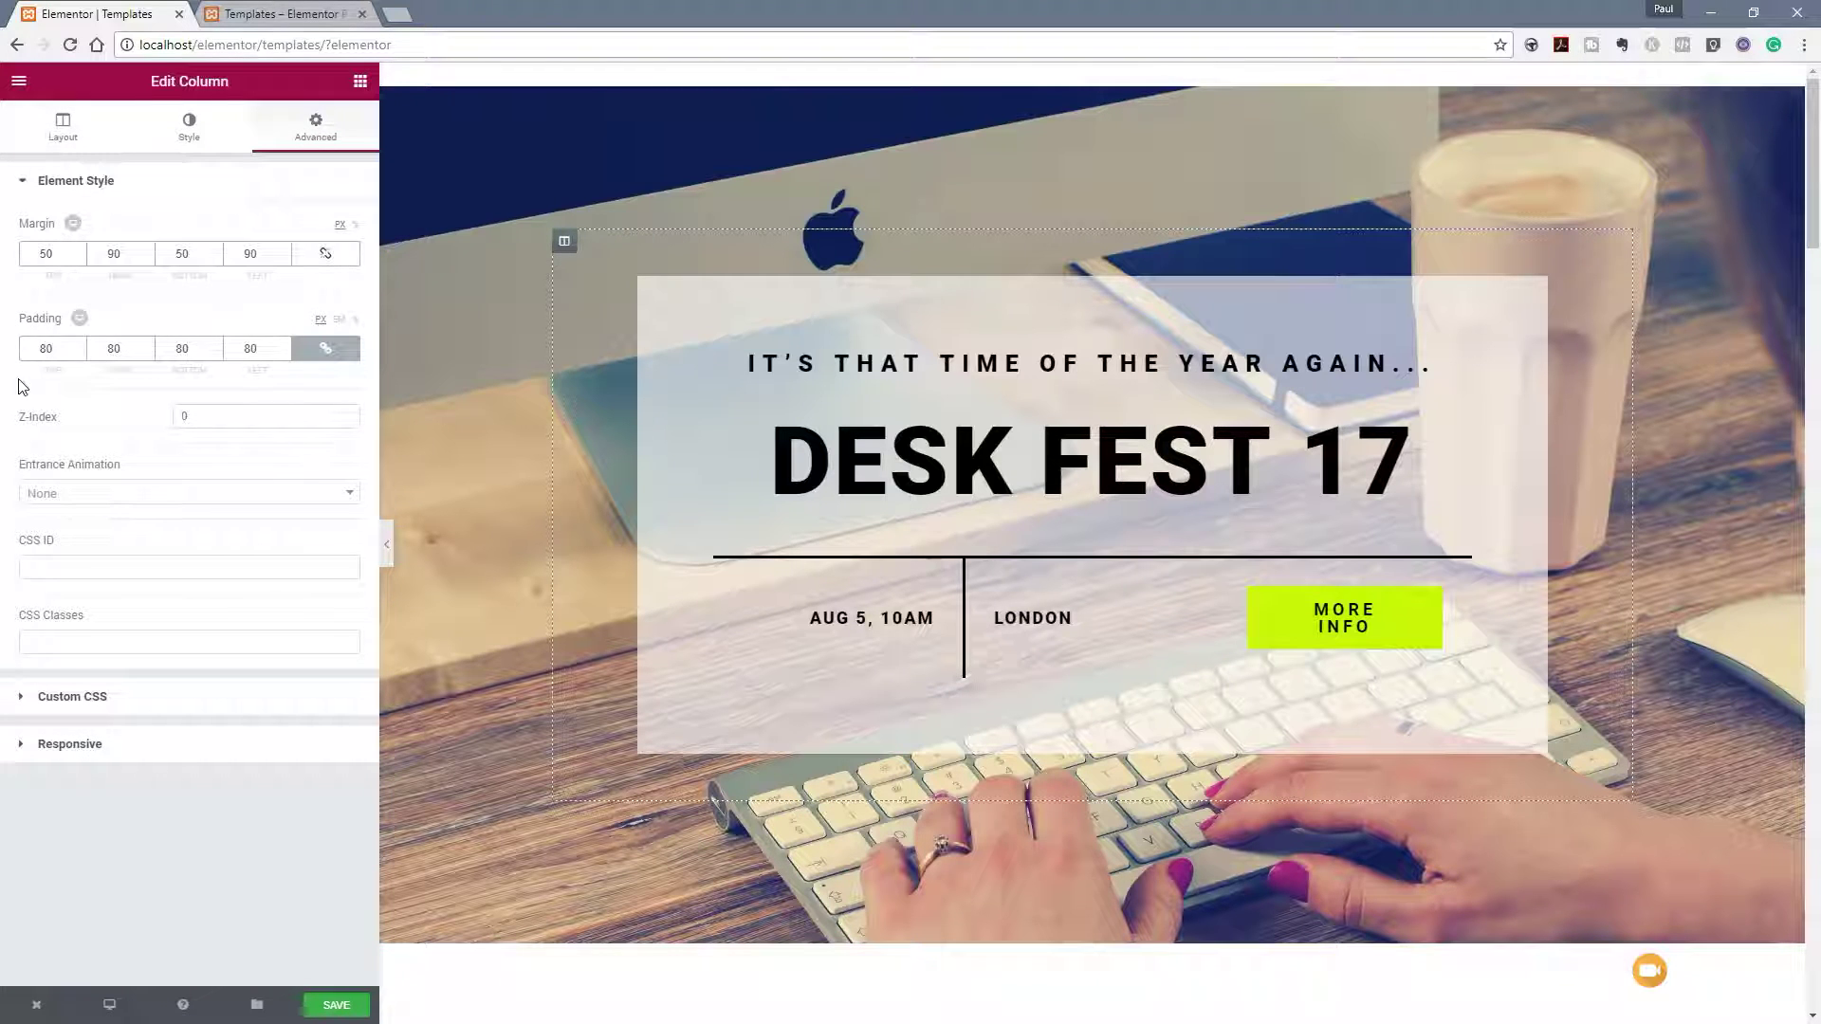
{"action": "left_click", "coordinate": [51, 256]}
{"action": "key", "text": "BackSpace"}
{"action": "key", "text": "BackSpace"}
{"action": "type", "text": "200"}
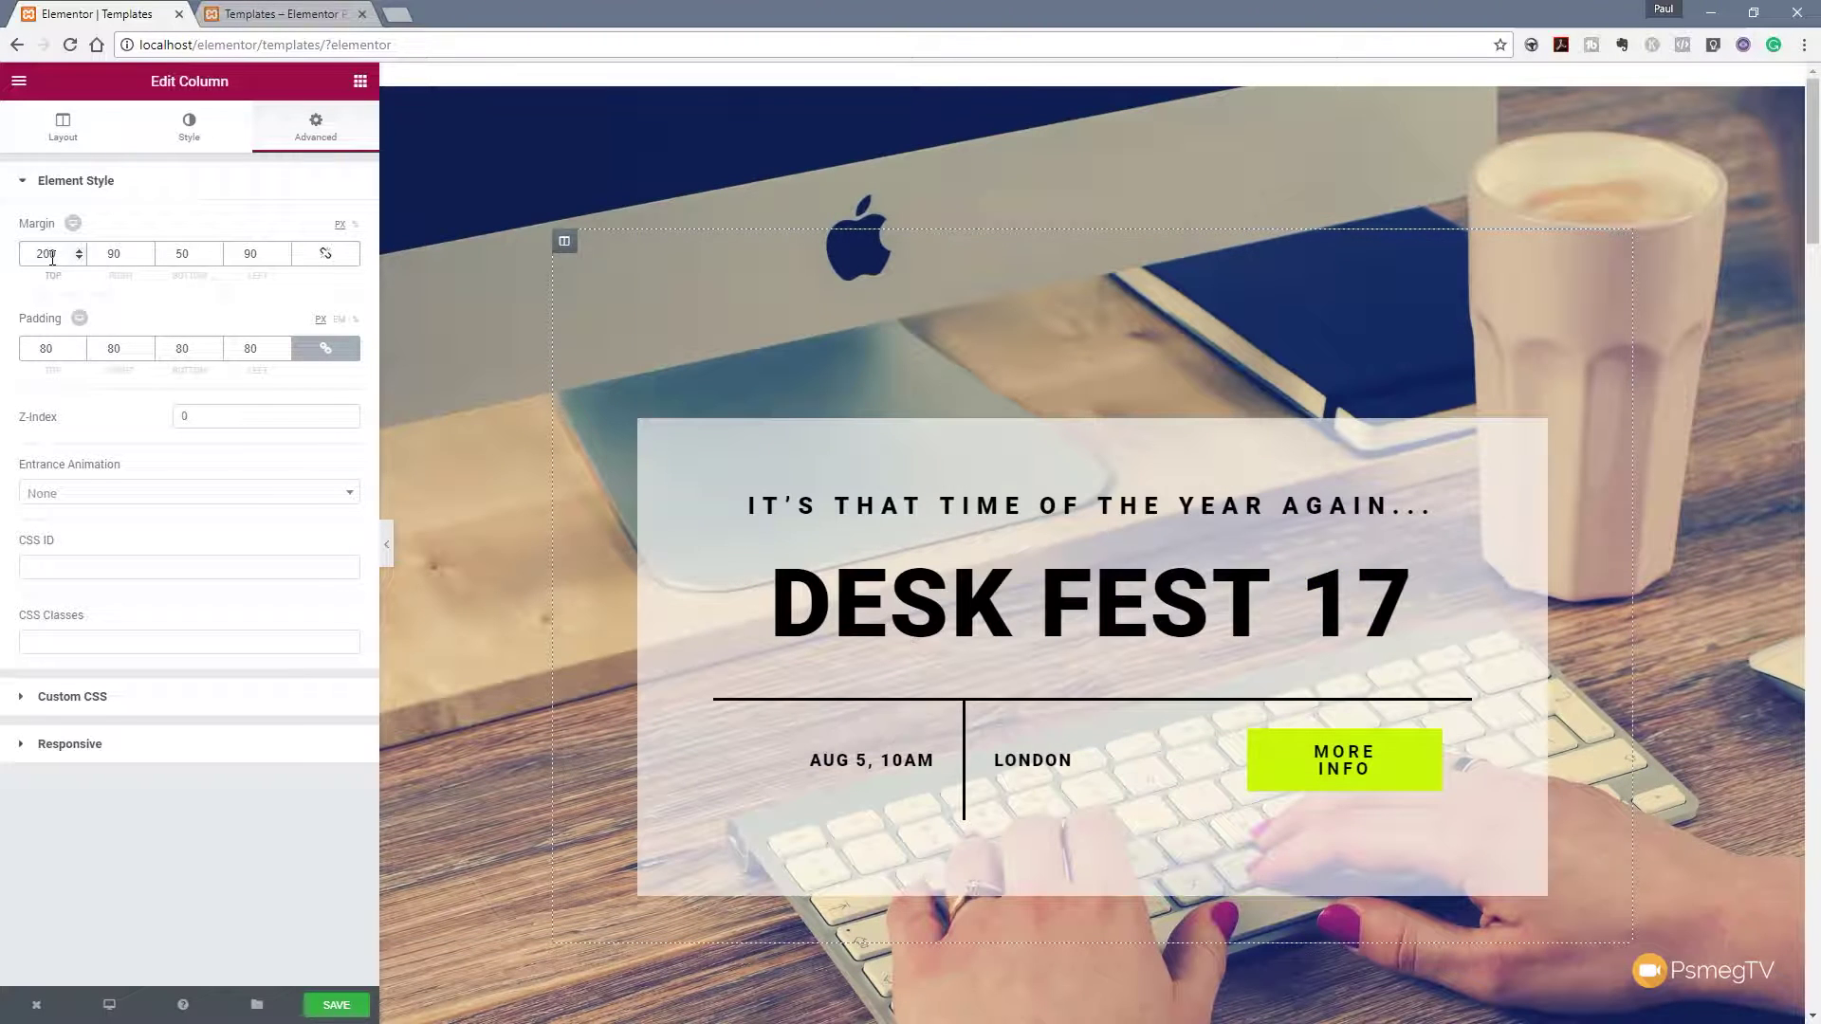
{"action": "left_click", "coordinate": [330, 259]}
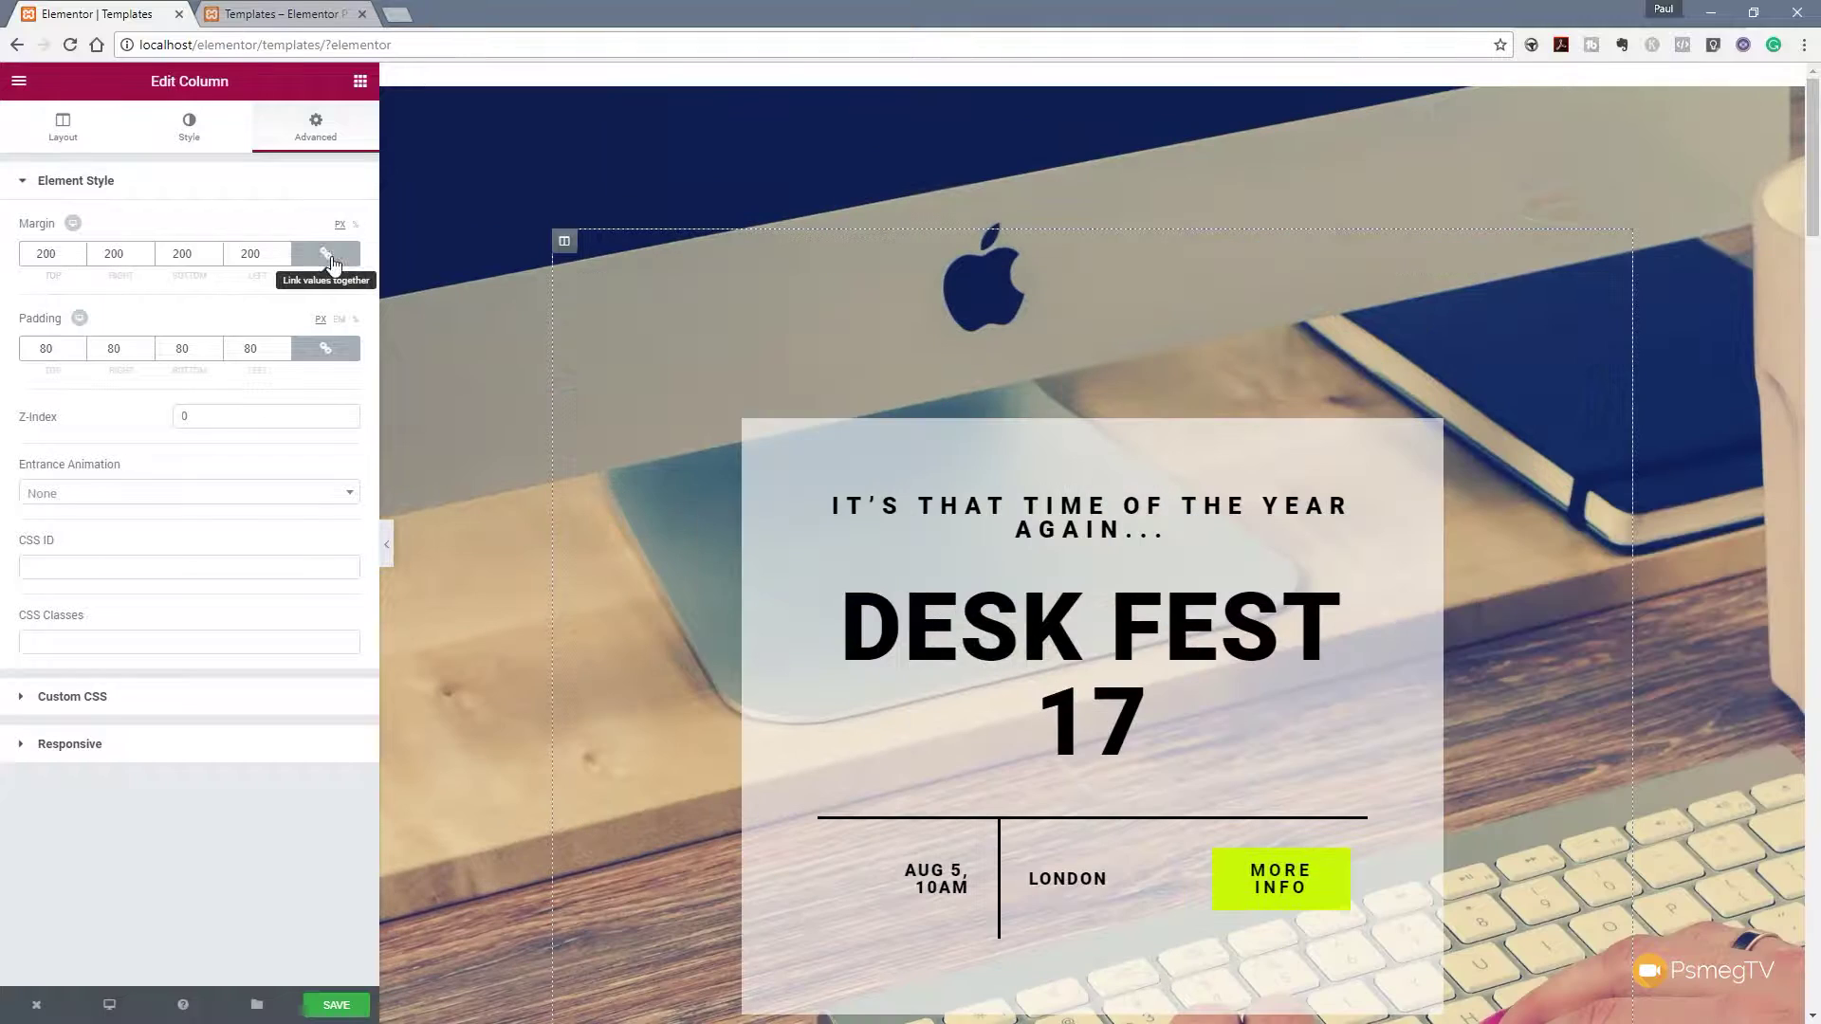
{"action": "left_click", "coordinate": [75, 261]}
{"action": "key", "text": "BackSpace"}
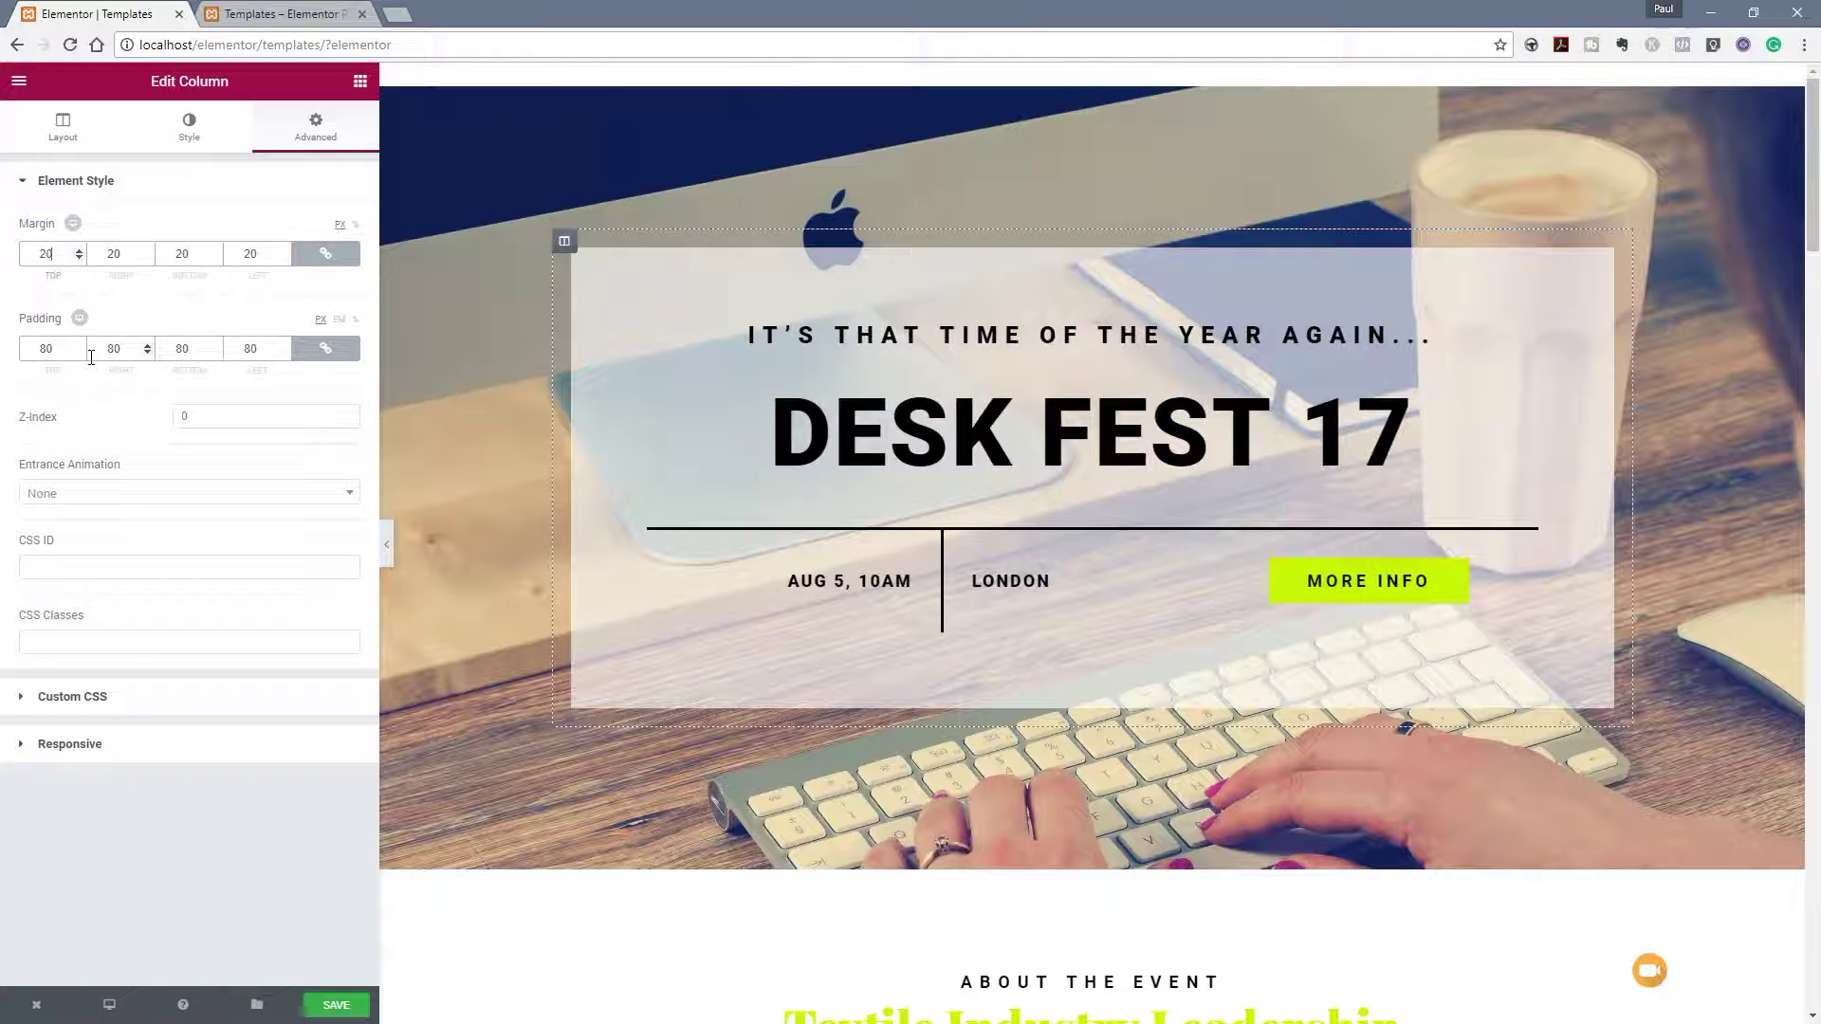
Give the hero column a Fade In entrance animation.
{"action": "left_click", "coordinate": [93, 496]}
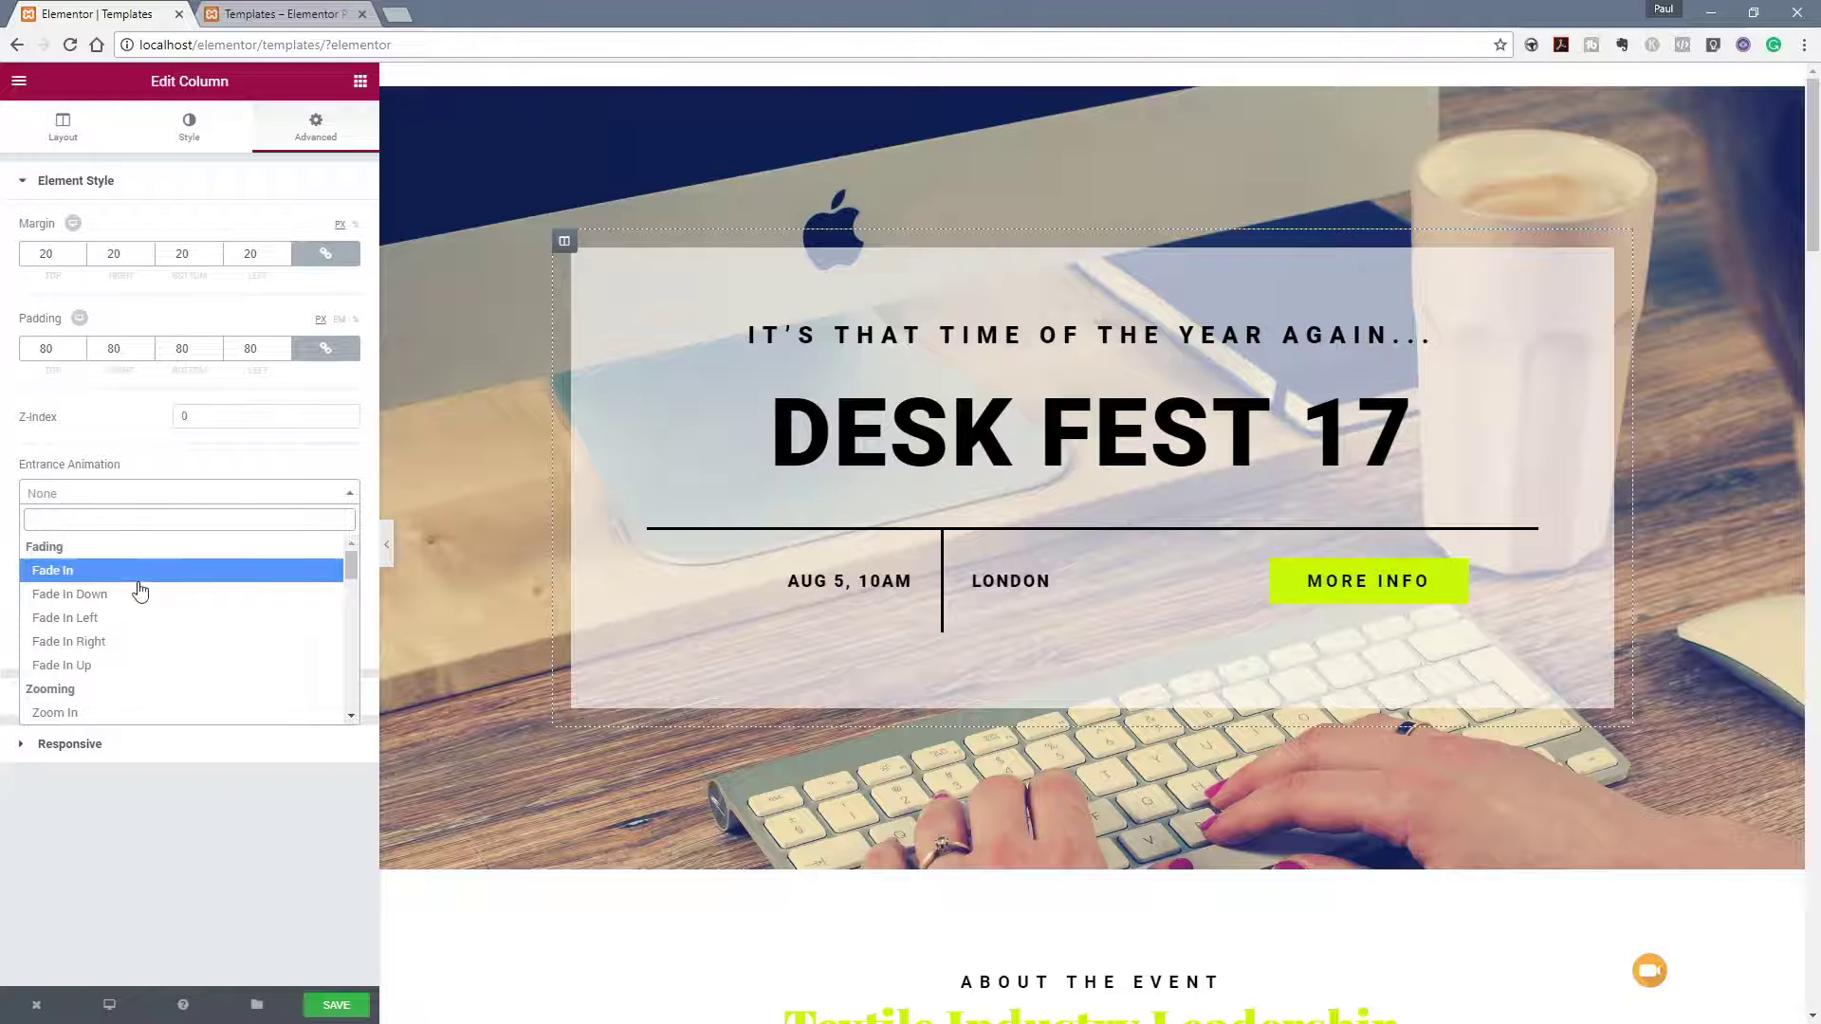
{"action": "left_click", "coordinate": [66, 572]}
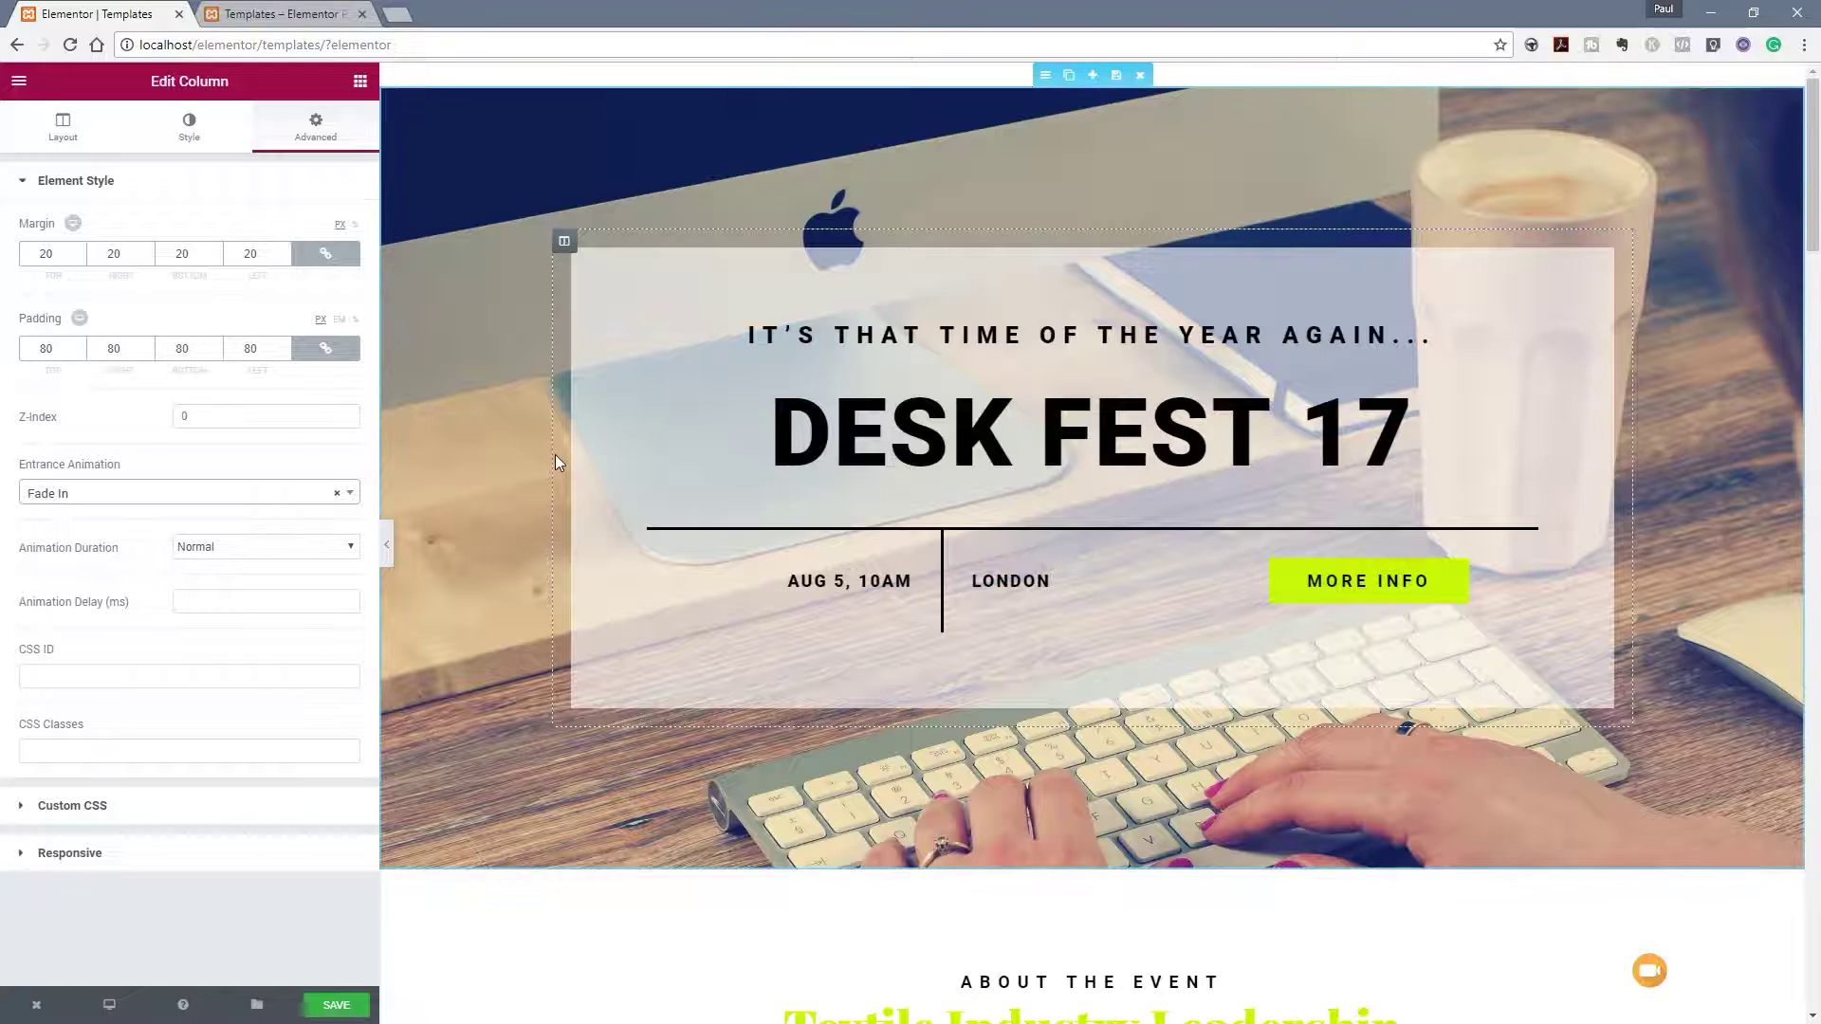
{"action": "scroll", "coordinate": [588, 486], "scroll_direction": "down", "scroll_amount": 5}
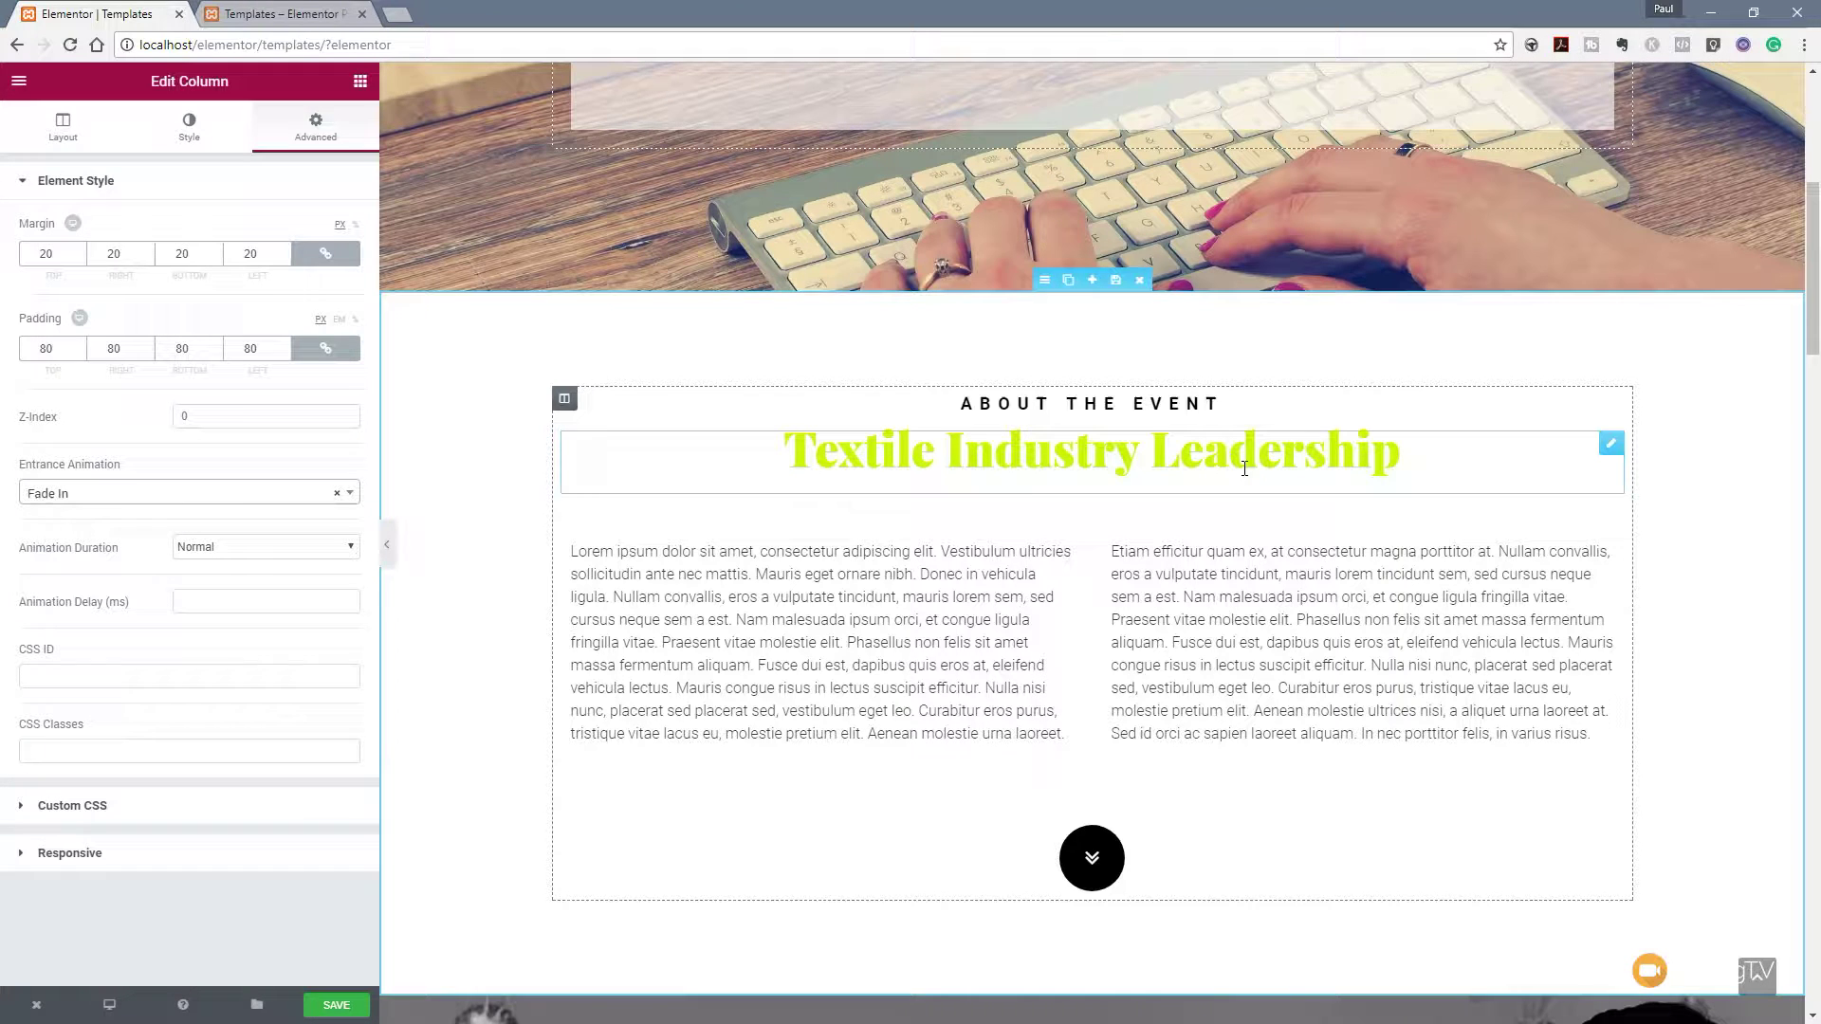
Set the Textile Industry Leadership heading font to Nunito Sans at weight 400.
{"action": "left_click", "coordinate": [1603, 446]}
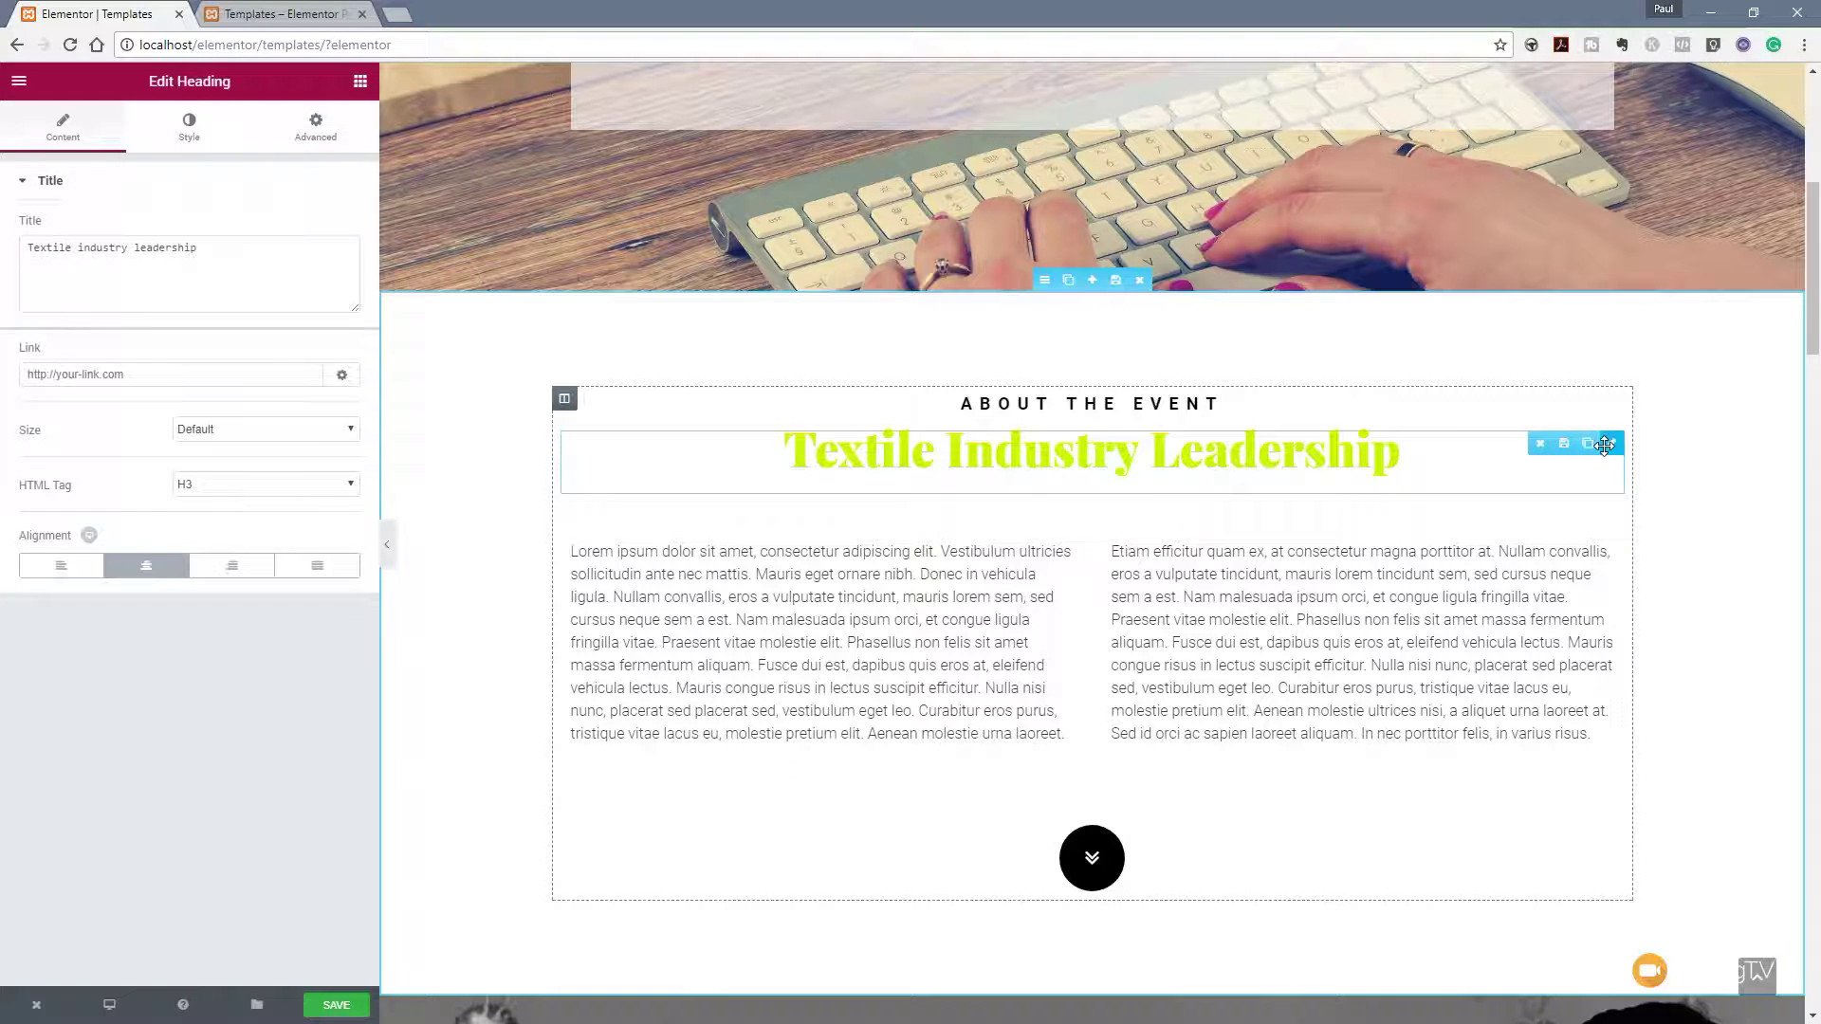
{"action": "left_click", "coordinate": [239, 254]}
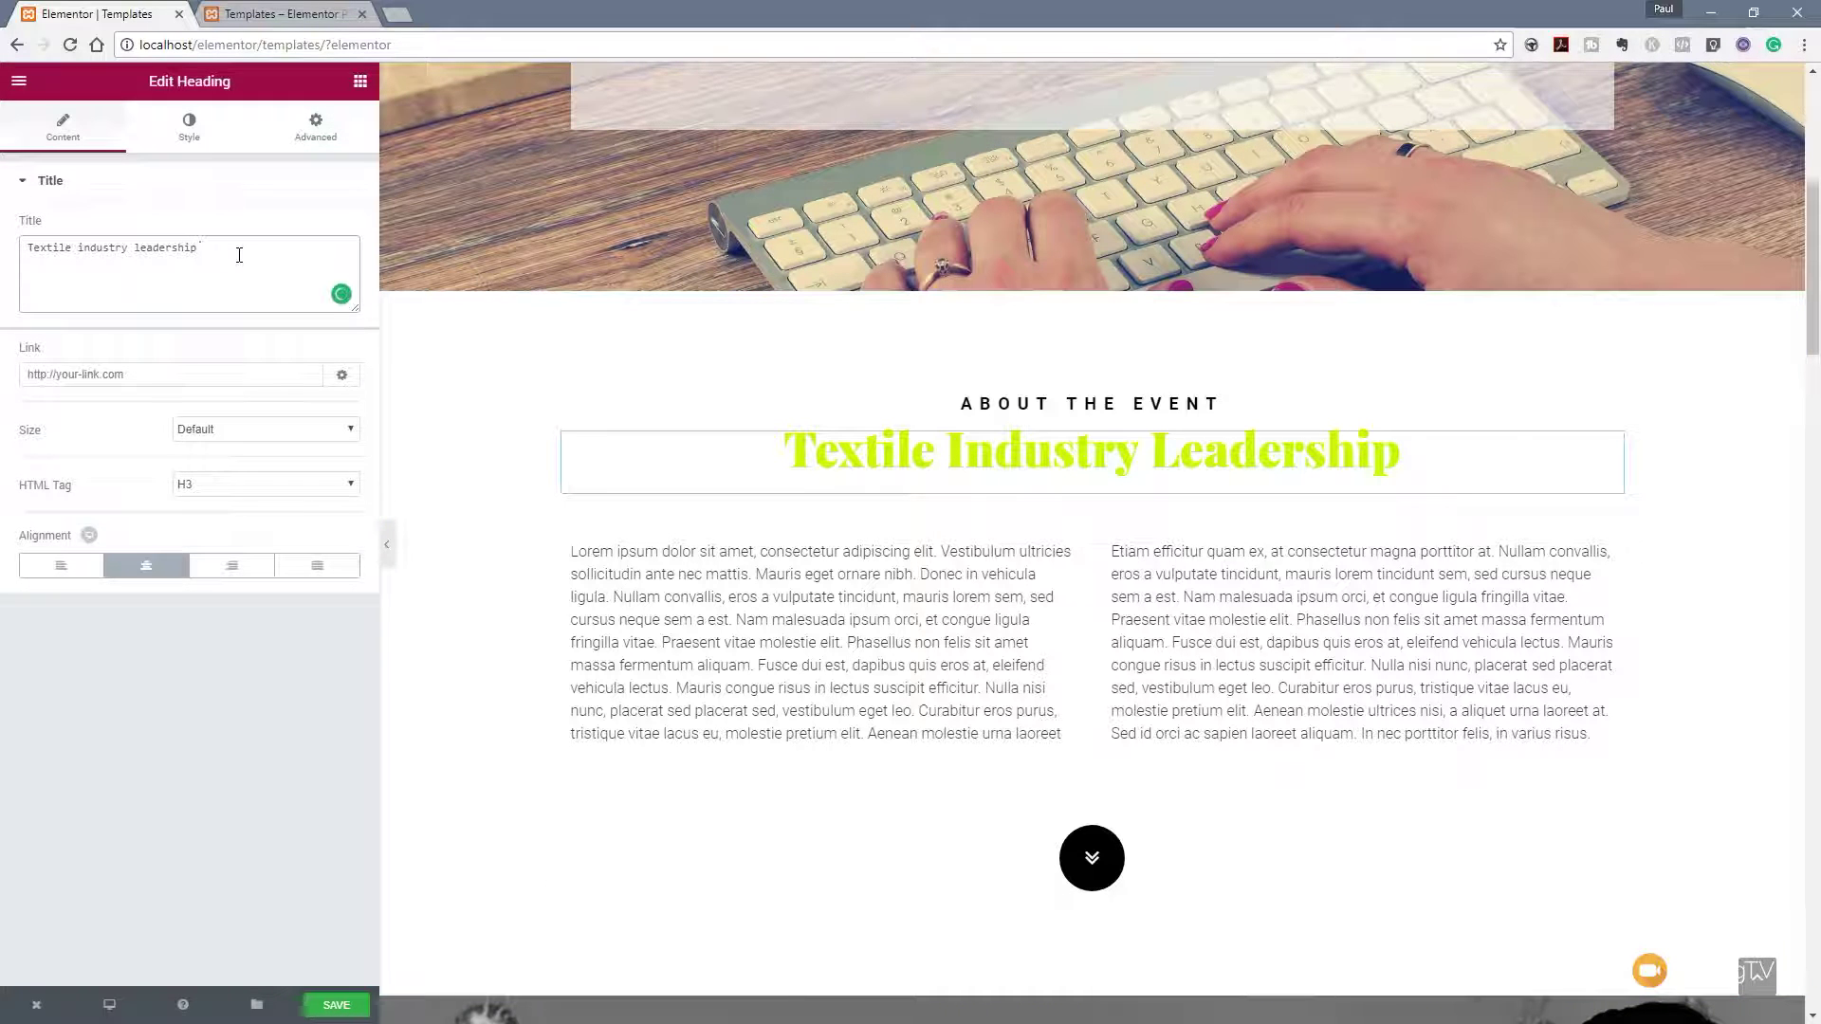
{"action": "left_click", "coordinate": [189, 125]}
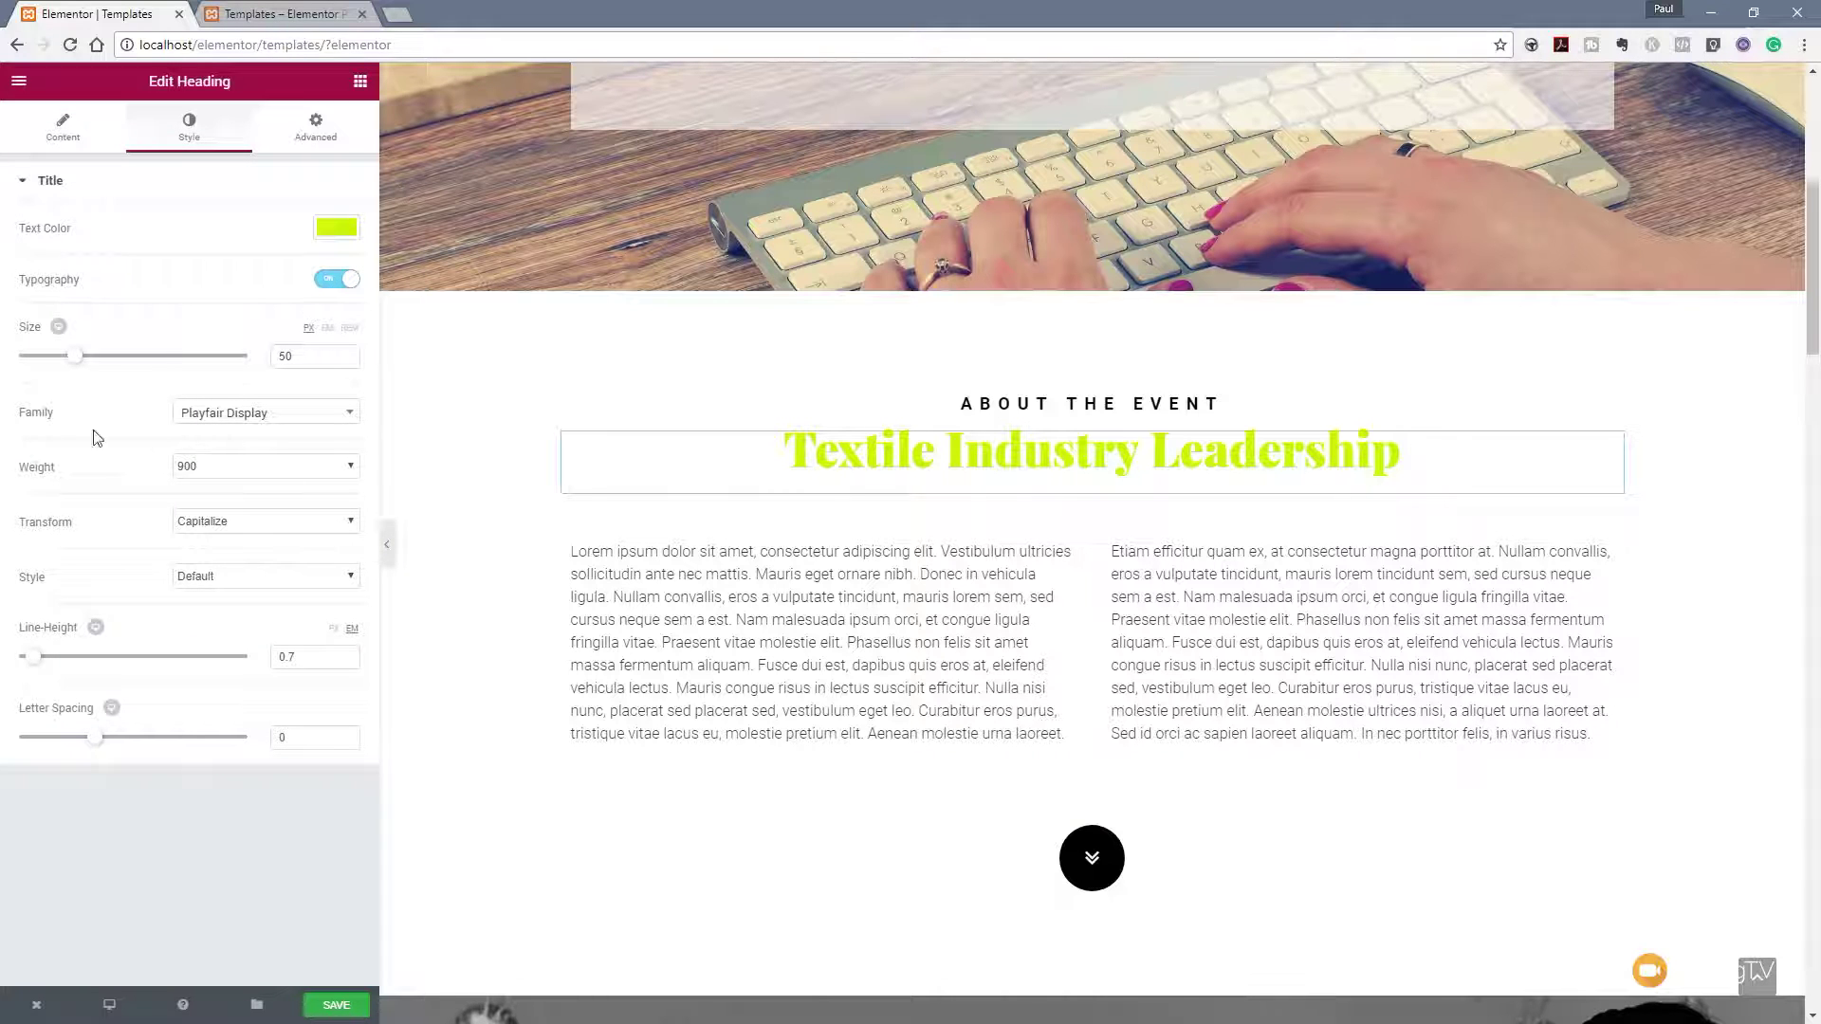
{"action": "left_click", "coordinate": [273, 417]}
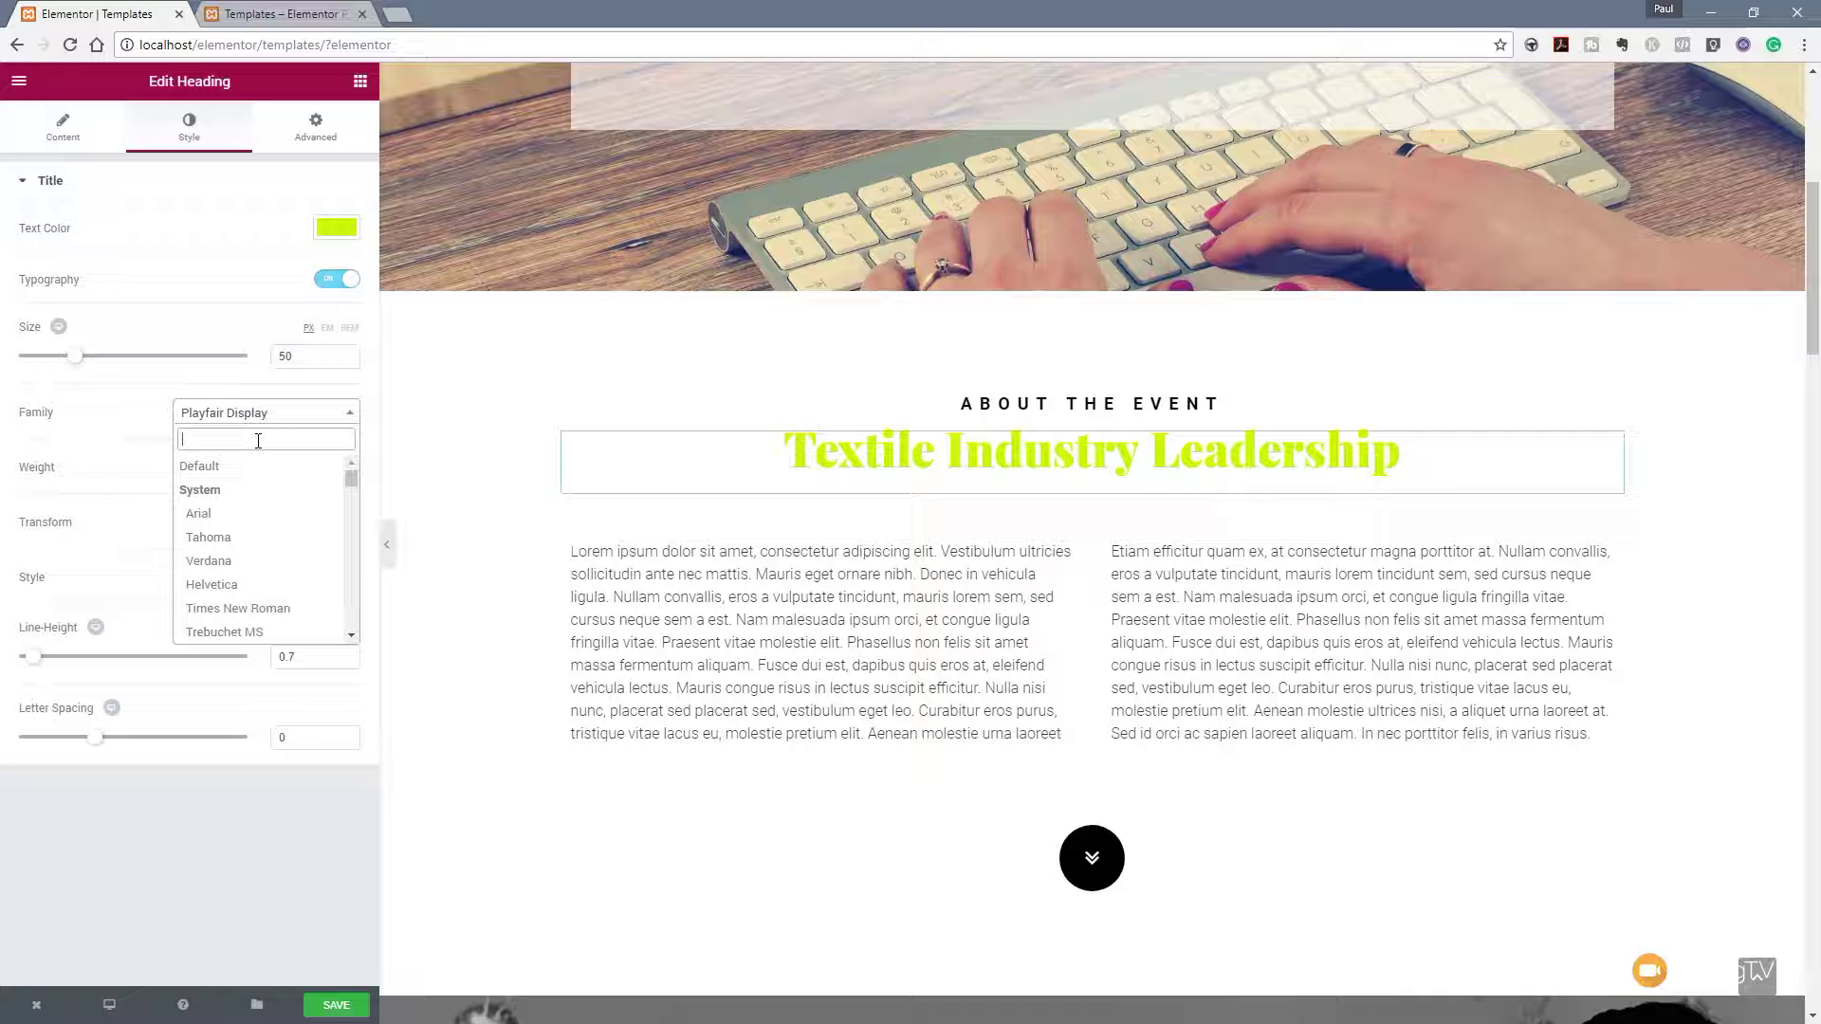
{"action": "type", "text": "Nuni"}
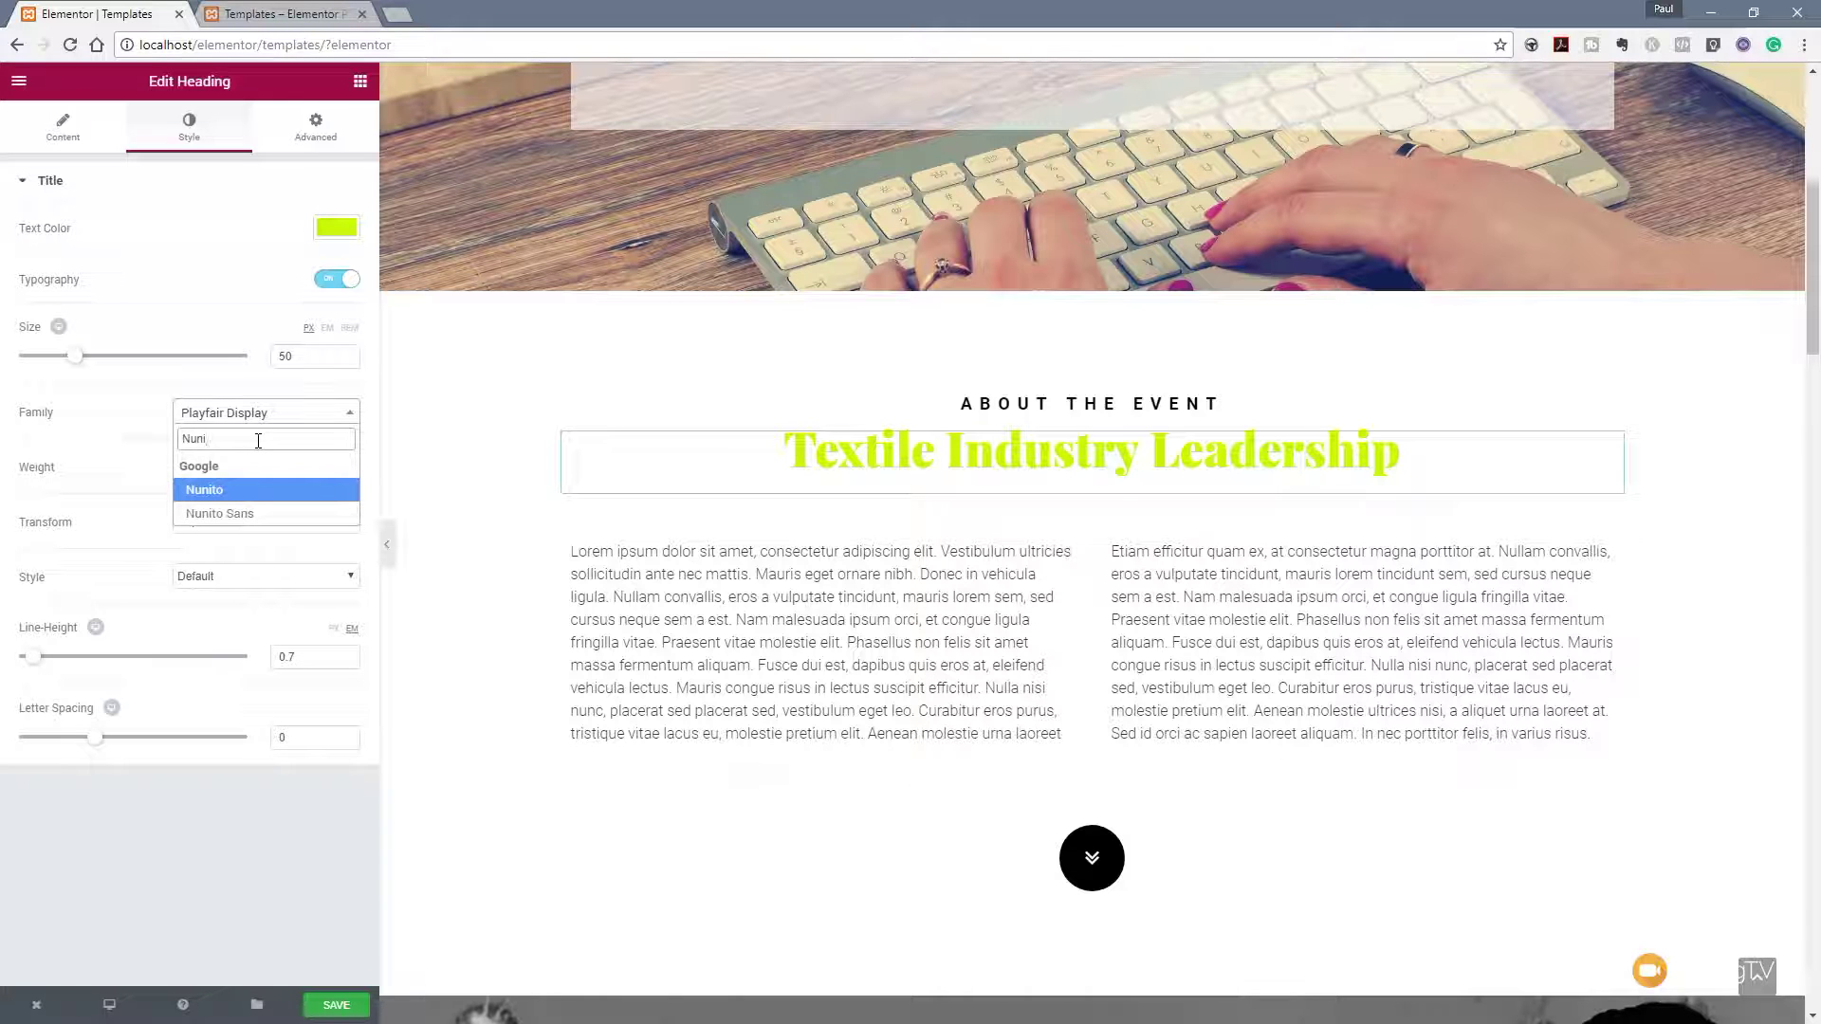
{"action": "left_click", "coordinate": [230, 515]}
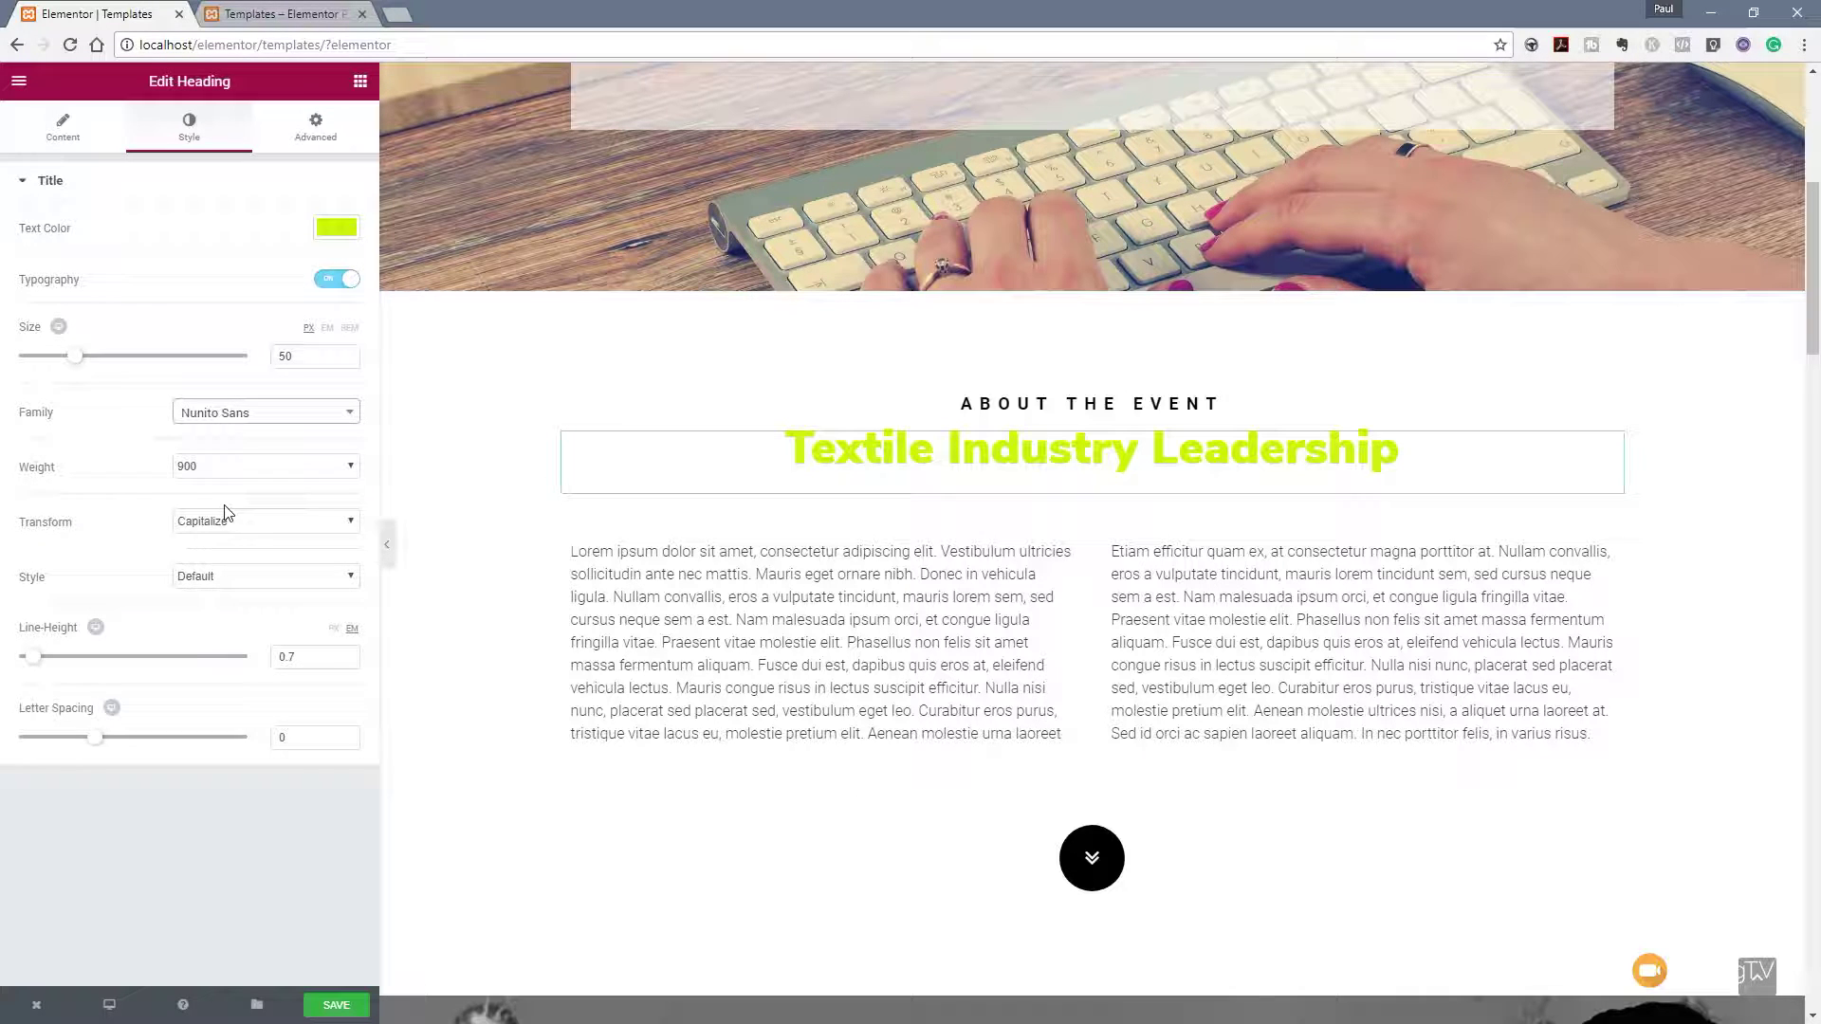
{"action": "left_click", "coordinate": [322, 468]}
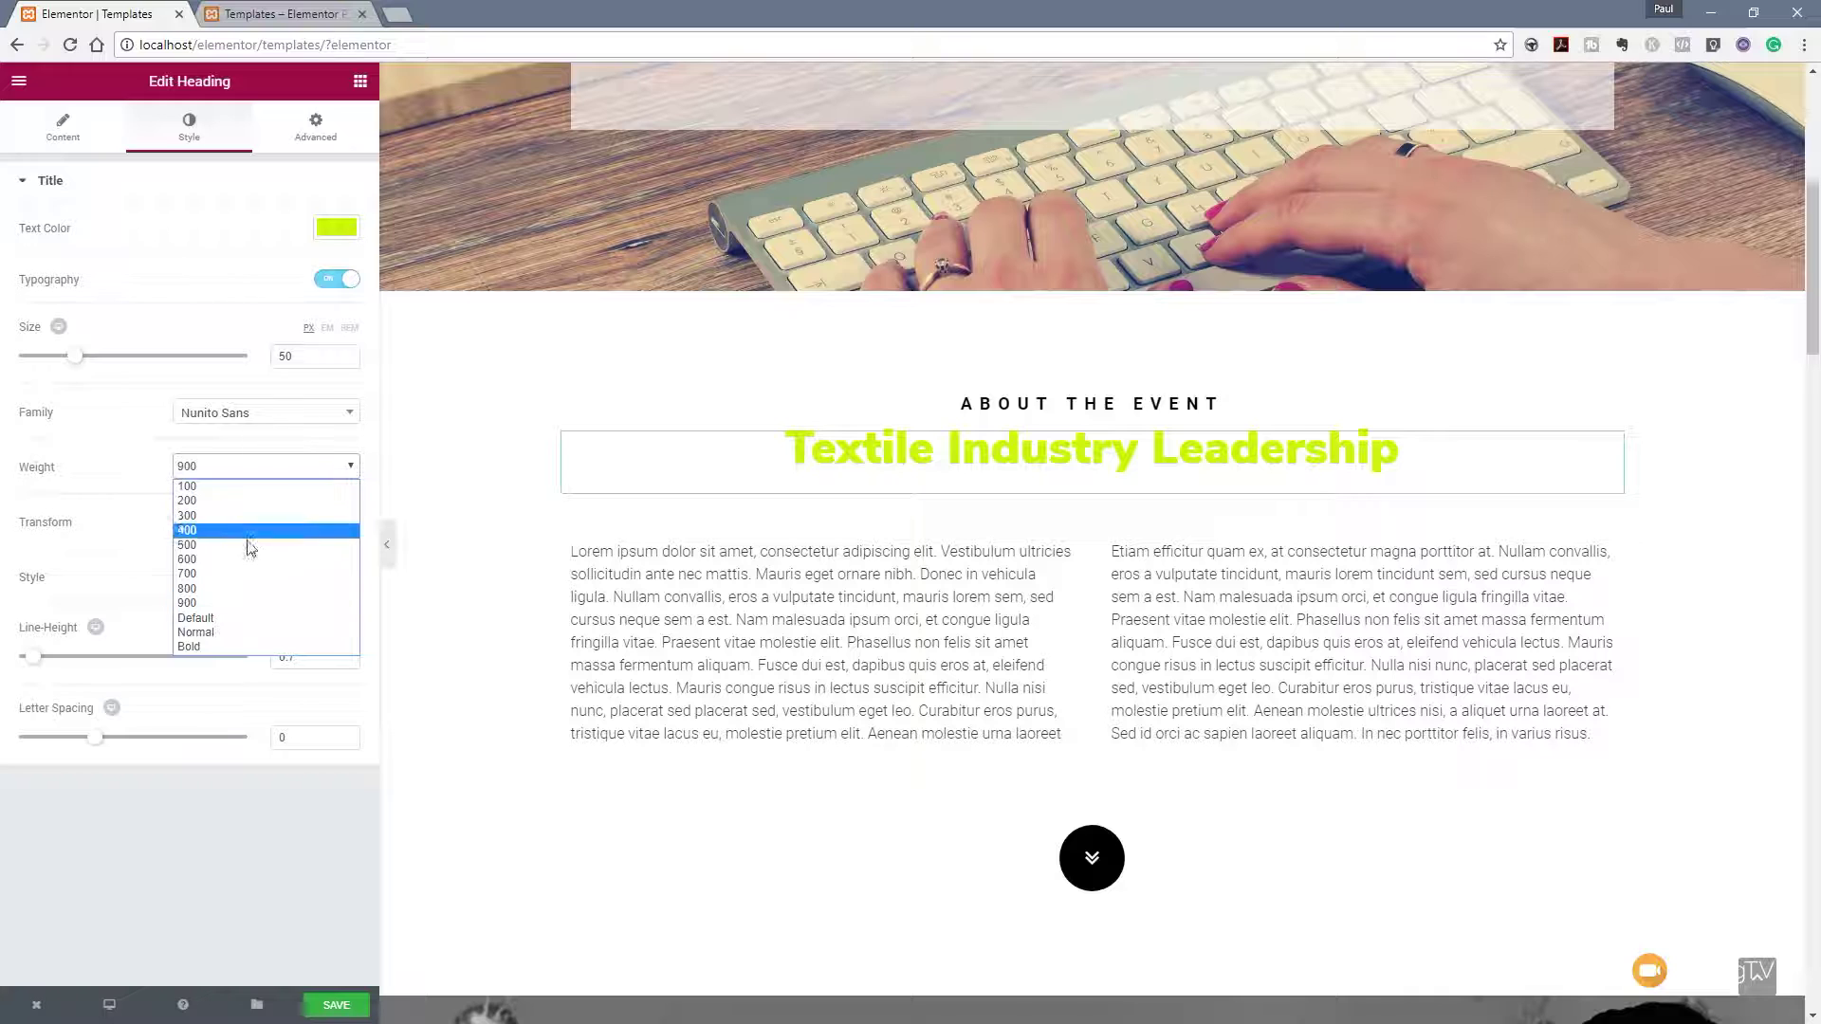
{"action": "left_click", "coordinate": [220, 531]}
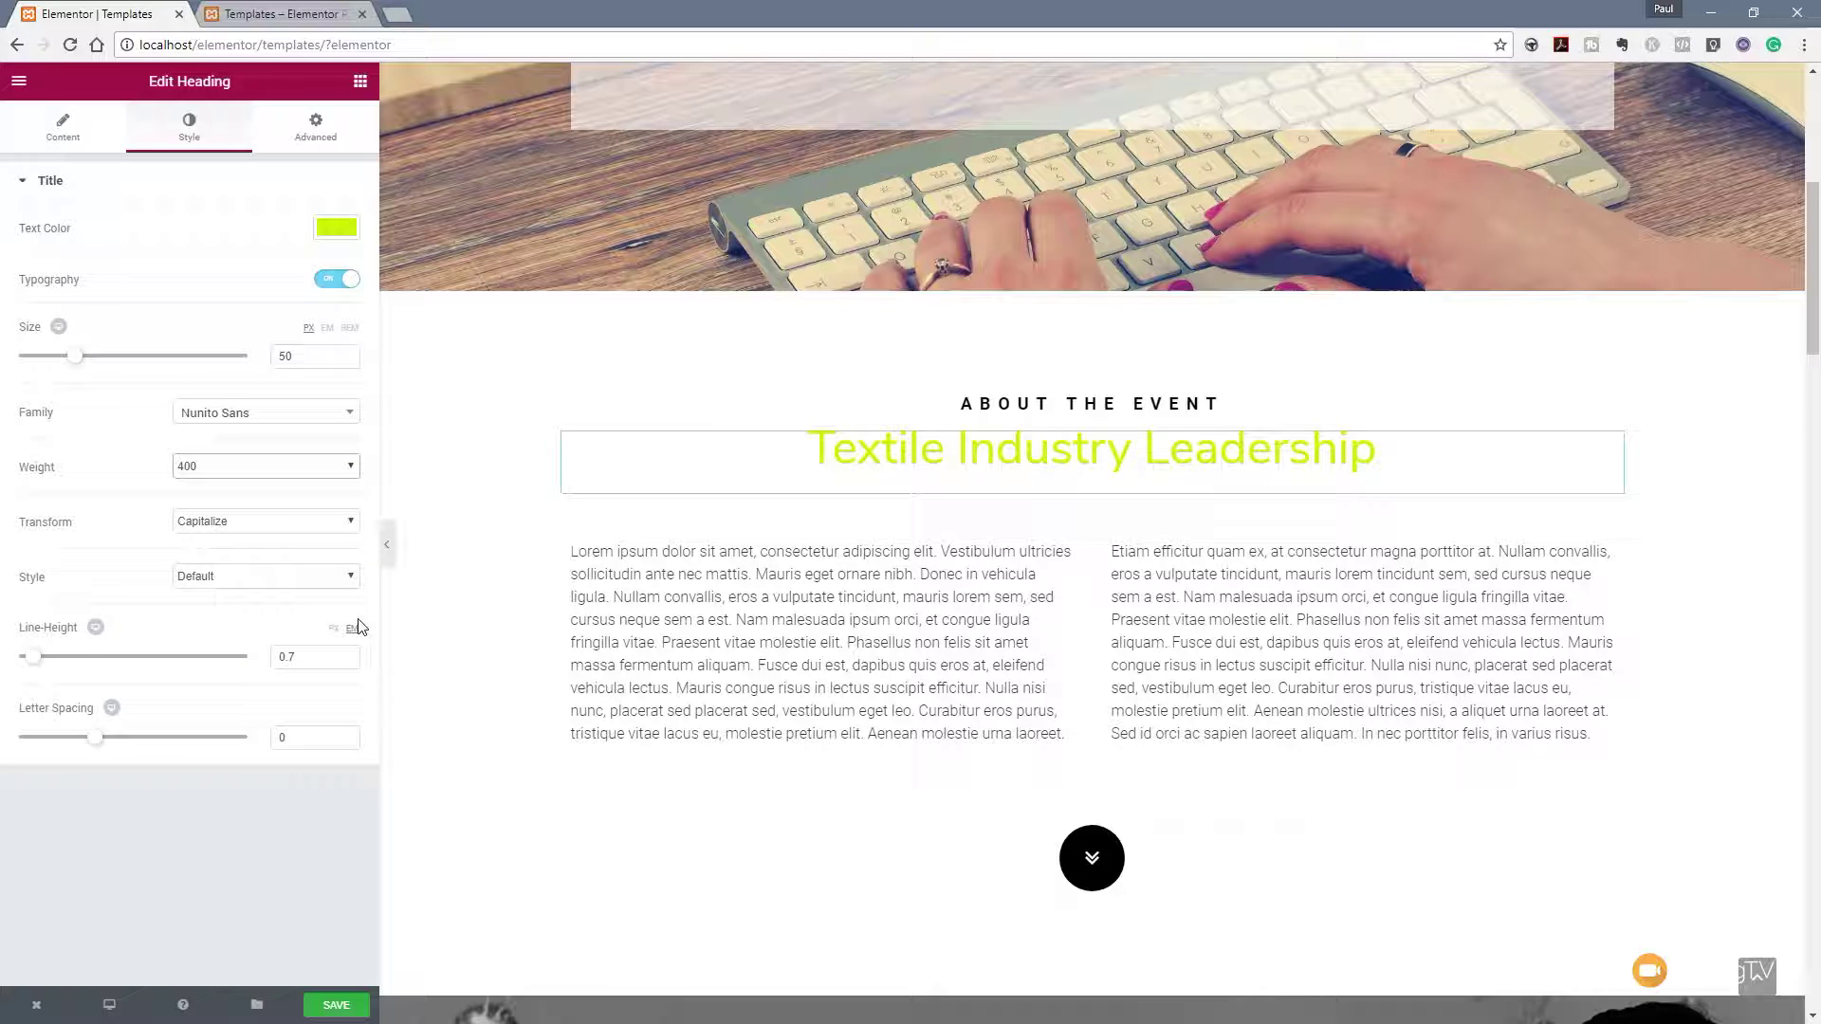
Color the heading blue #067ed3 and copy that hex value.
{"action": "left_click", "coordinate": [343, 230]}
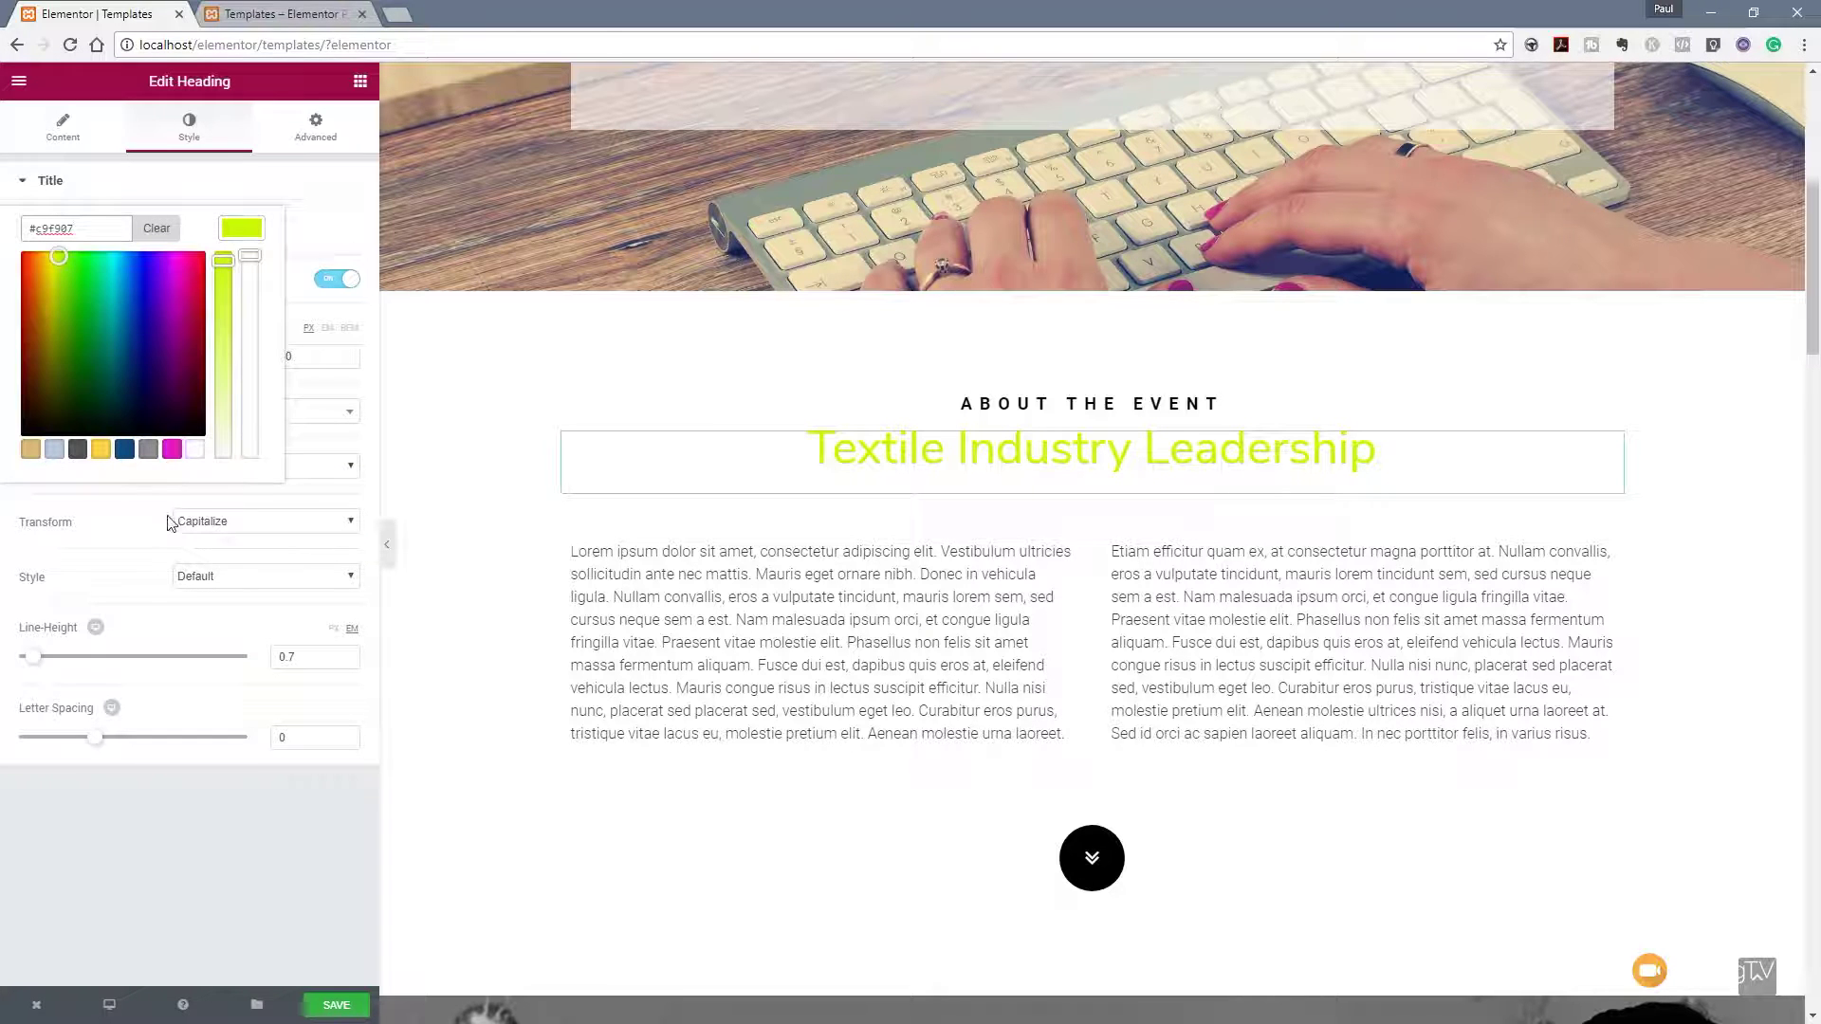
{"action": "left_click_drag", "start_coordinate": [54, 258], "coordinate": [69, 279]}
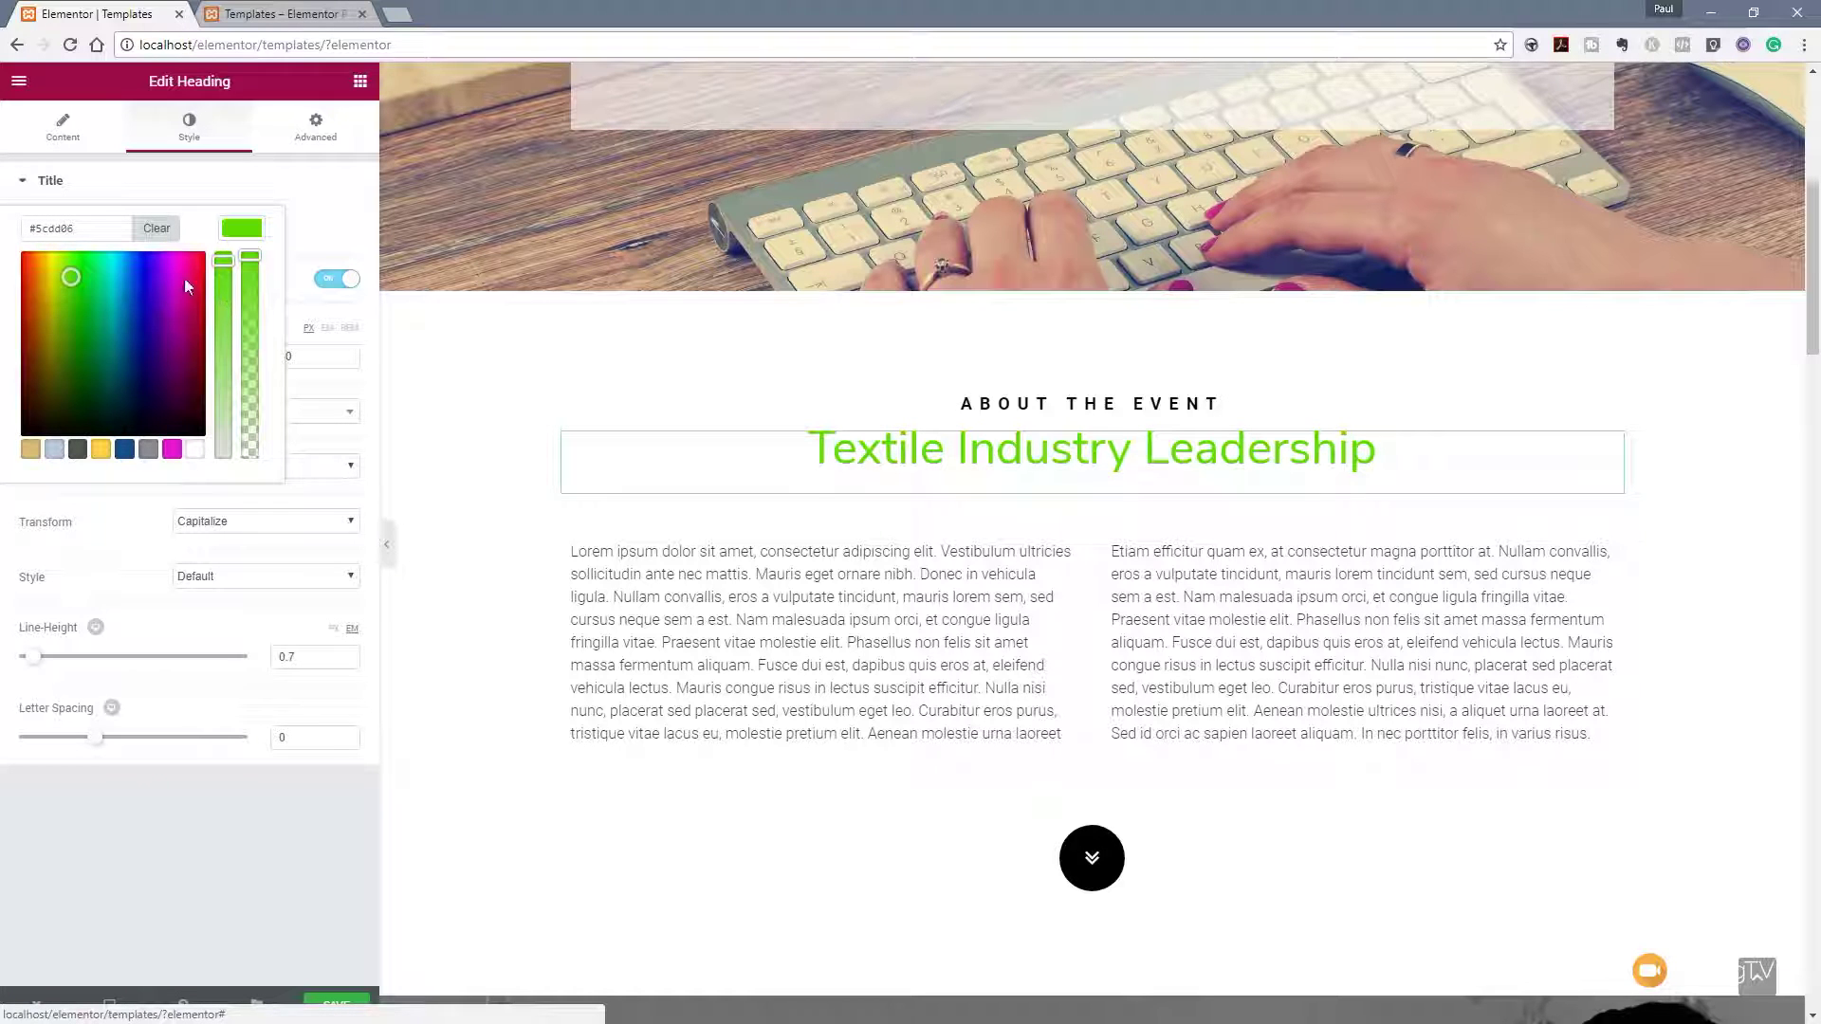
{"action": "left_click_drag", "start_coordinate": [77, 278], "coordinate": [132, 286]}
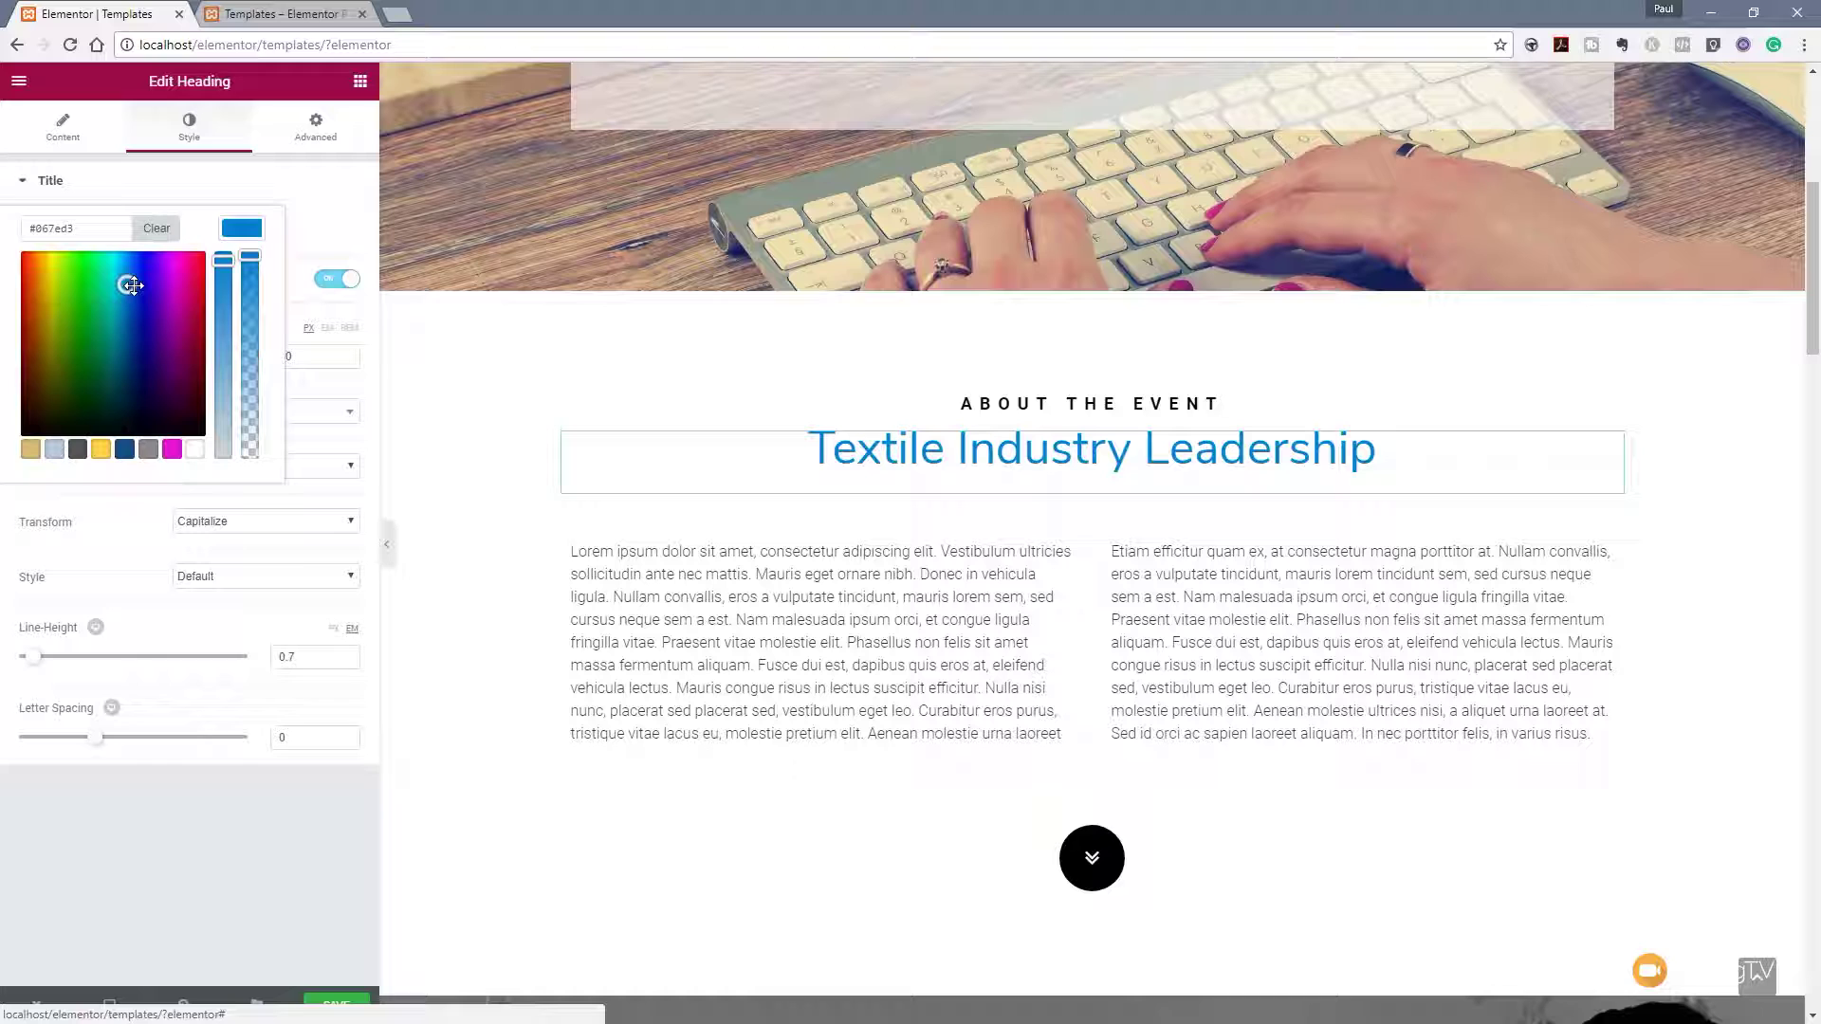
{"action": "left_click", "coordinate": [318, 217]}
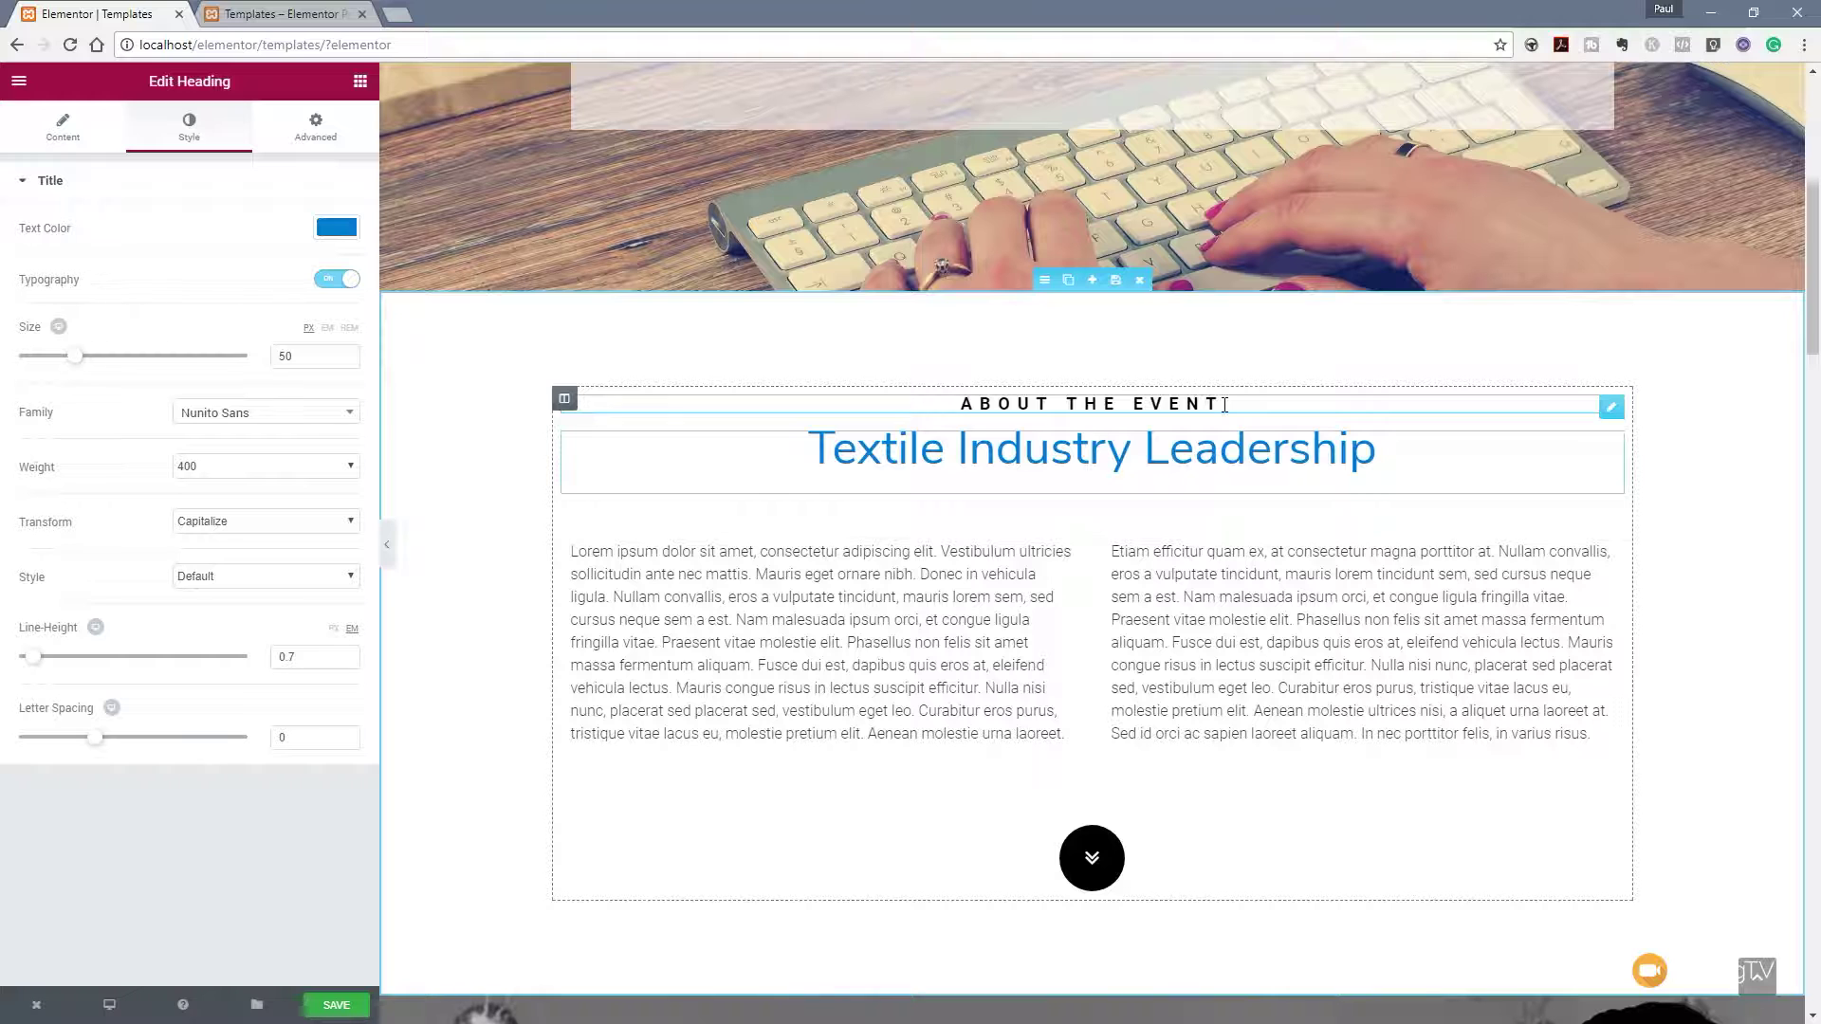
{"action": "scroll", "coordinate": [1110, 801], "scroll_direction": "down", "scroll_amount": 2}
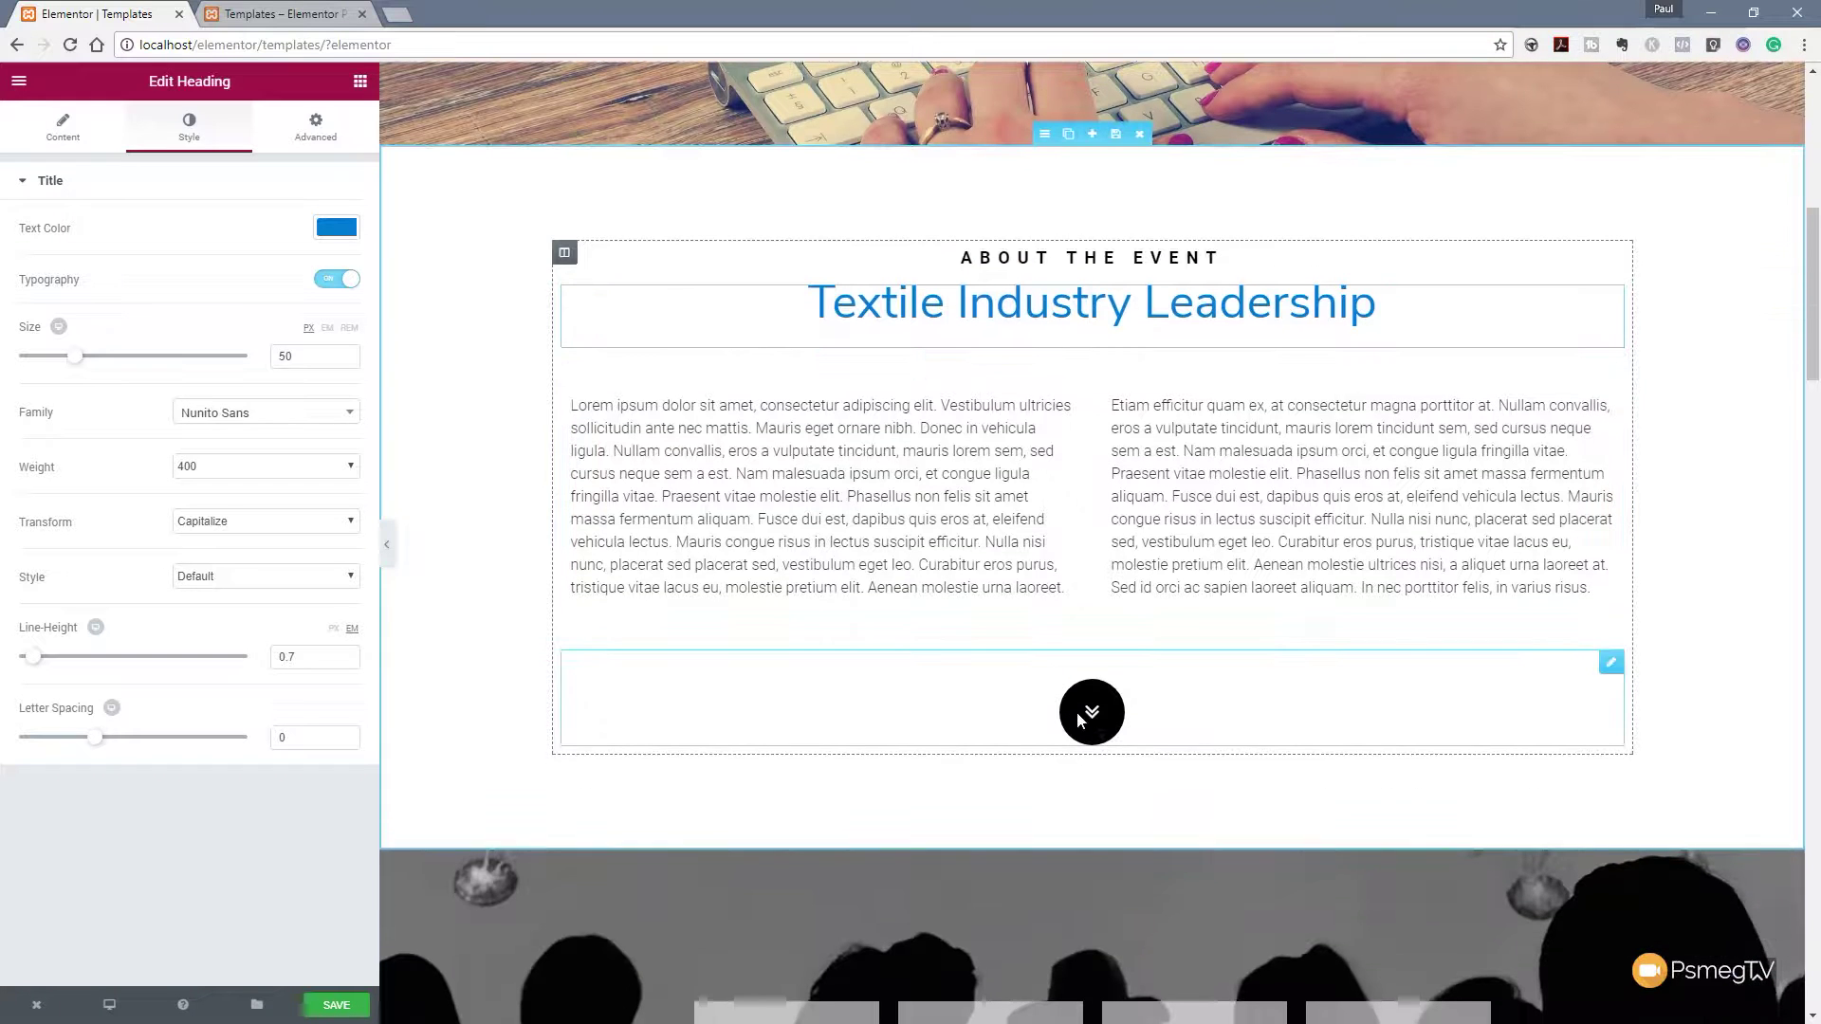
{"action": "scroll", "coordinate": [1078, 721], "scroll_direction": "down", "scroll_amount": 5}
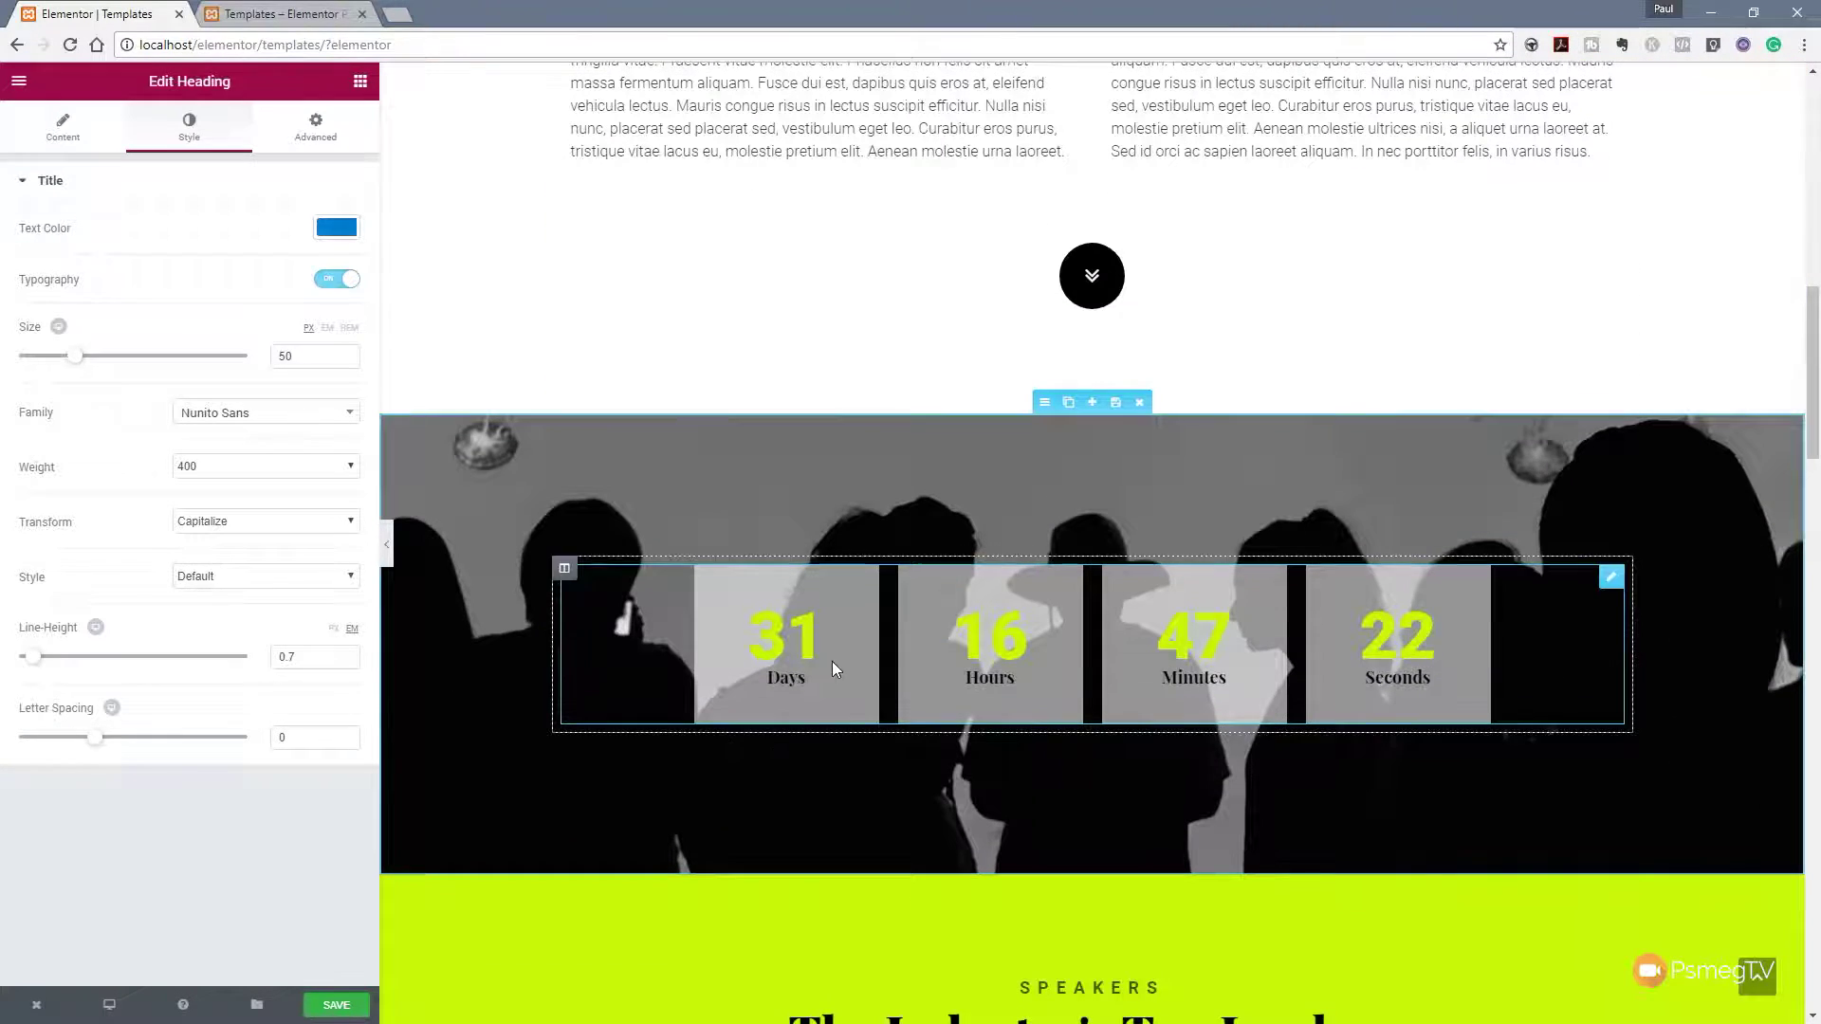
{"action": "scroll", "coordinate": [851, 675], "scroll_direction": "up", "scroll_amount": 6}
{"action": "left_click", "coordinate": [336, 228]}
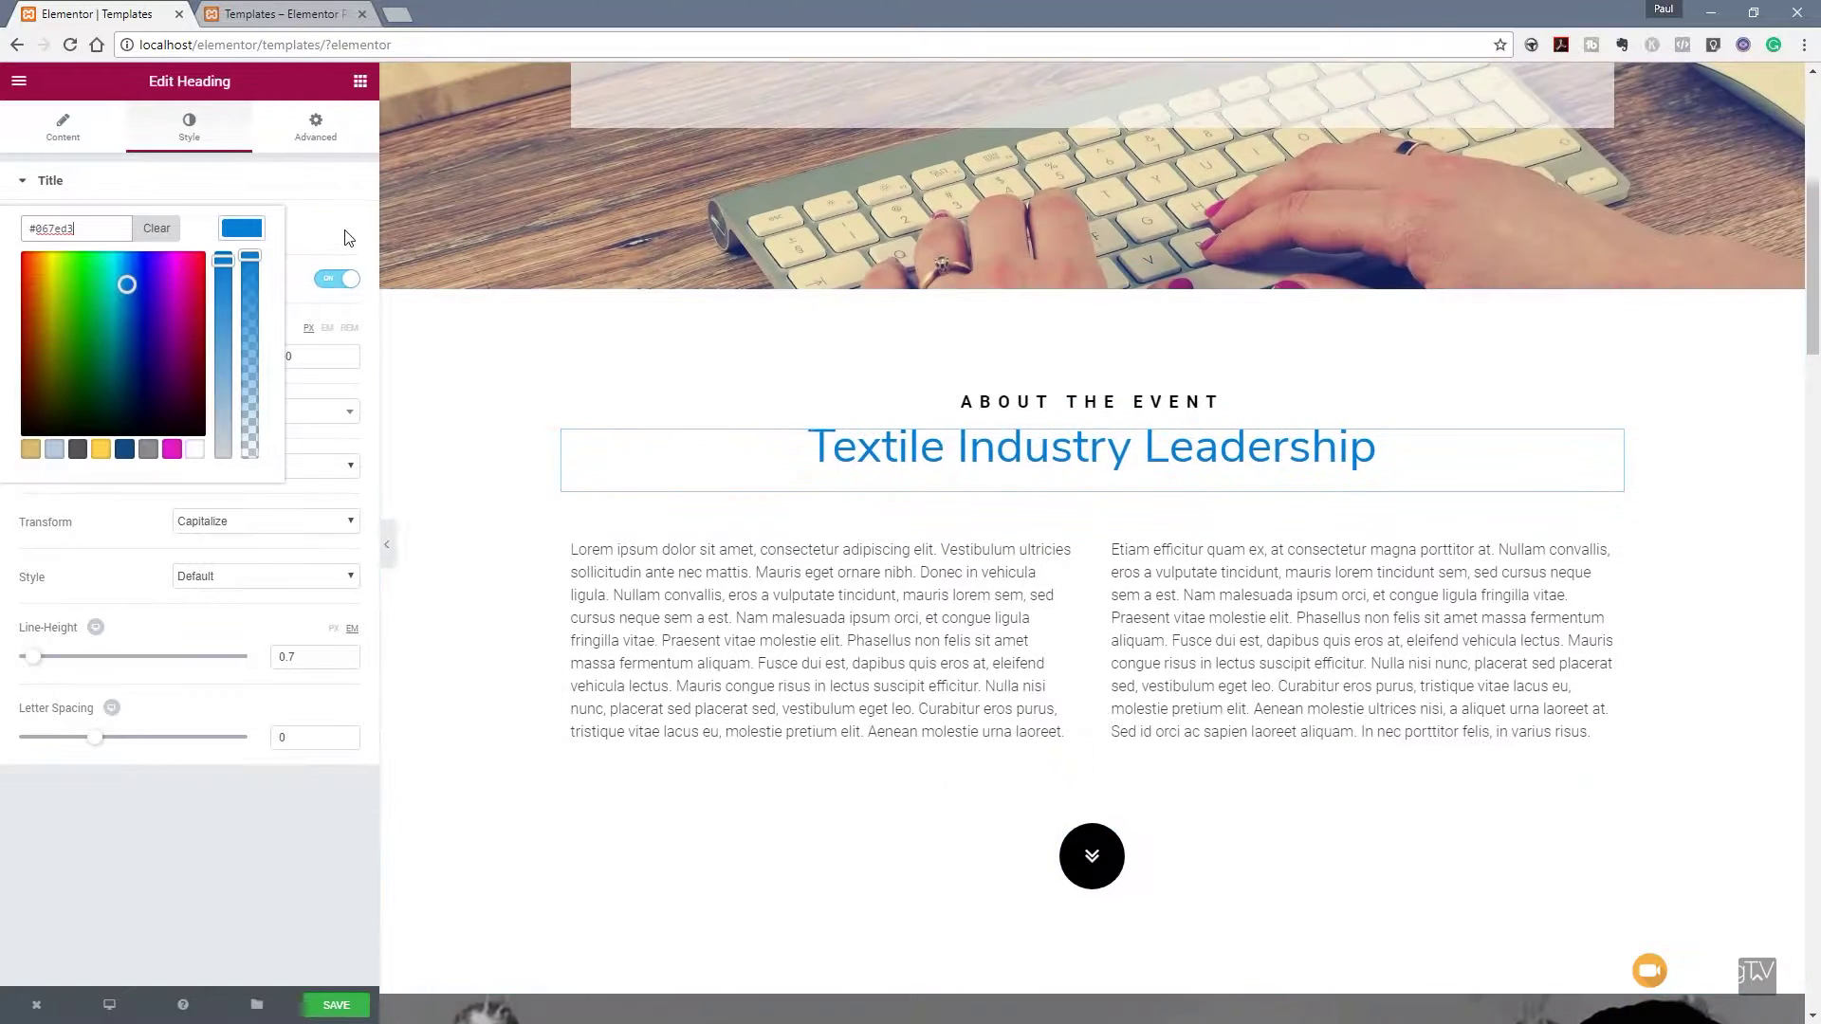
{"action": "left_click_drag", "start_coordinate": [92, 229], "coordinate": [8, 235]}
{"action": "left_click", "coordinate": [307, 229]}
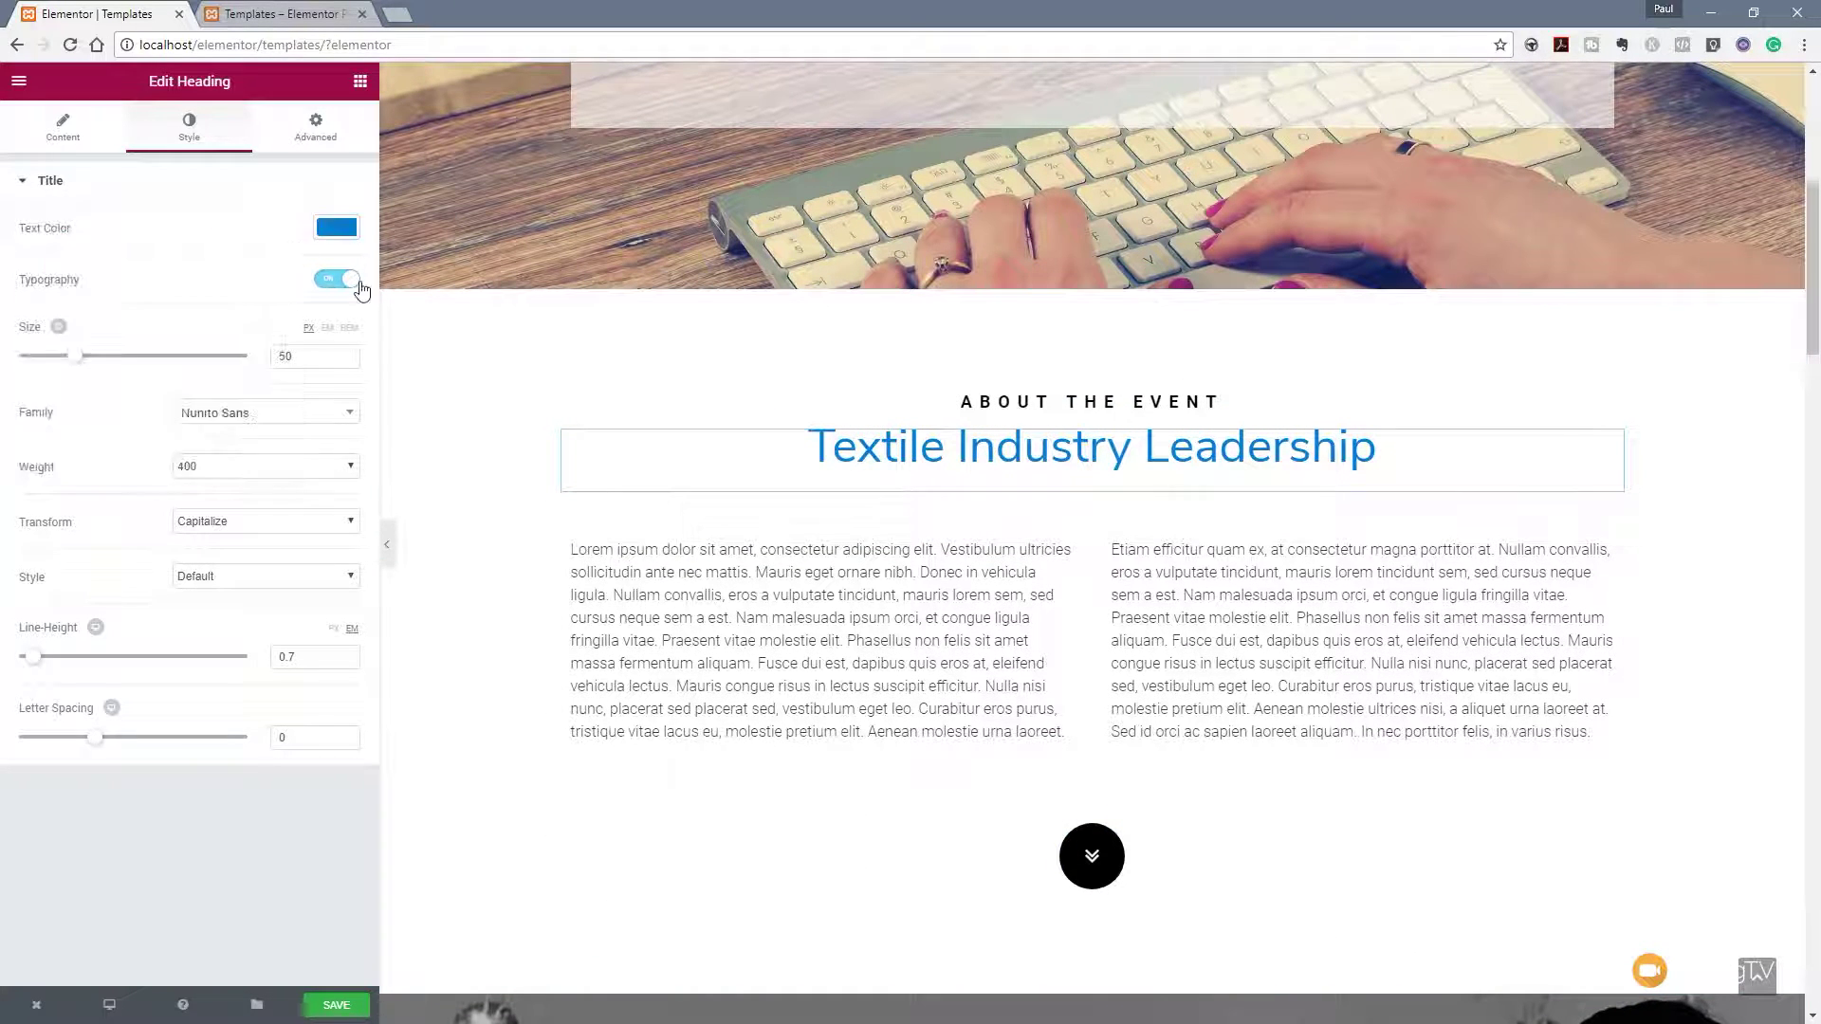
{"action": "scroll", "coordinate": [802, 793], "scroll_direction": "down", "scroll_amount": 6}
{"action": "scroll", "coordinate": [795, 792], "scroll_direction": "down", "scroll_amount": 4}
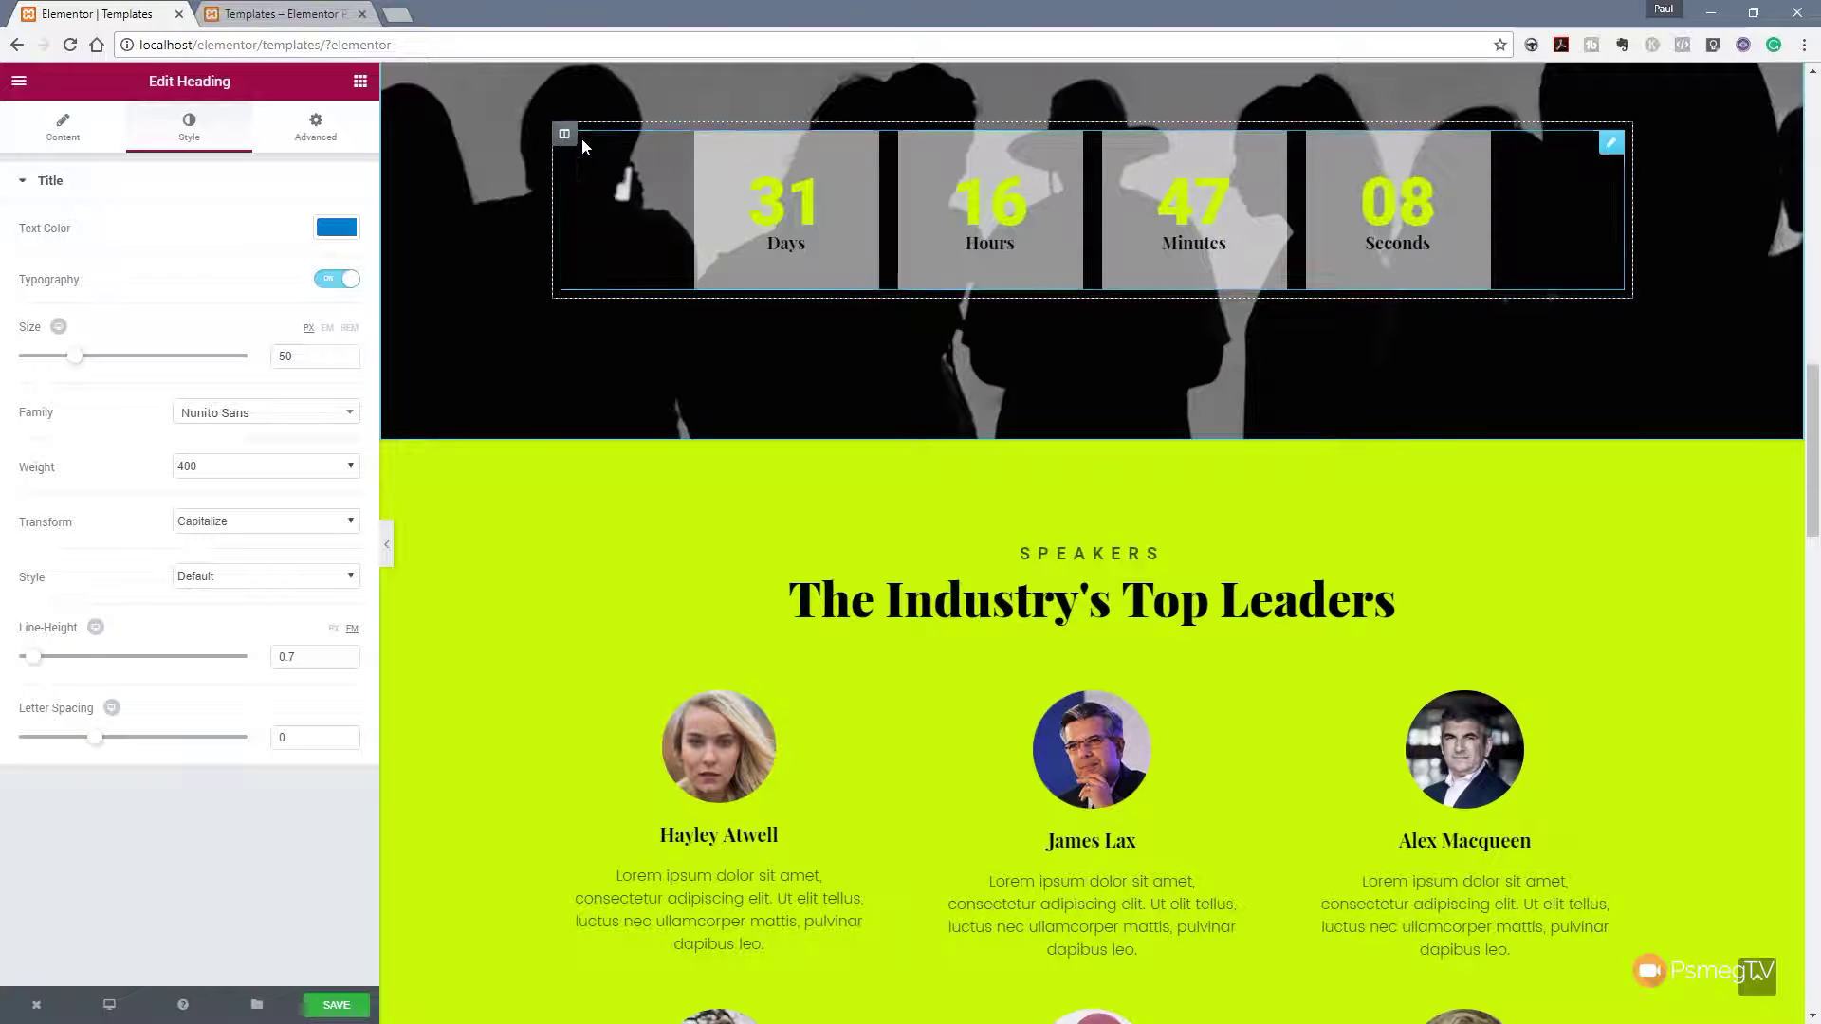
Paste blue #067ed3 as the countdown digit colour, then select the Speakers section.
{"action": "left_click", "coordinate": [1604, 144]}
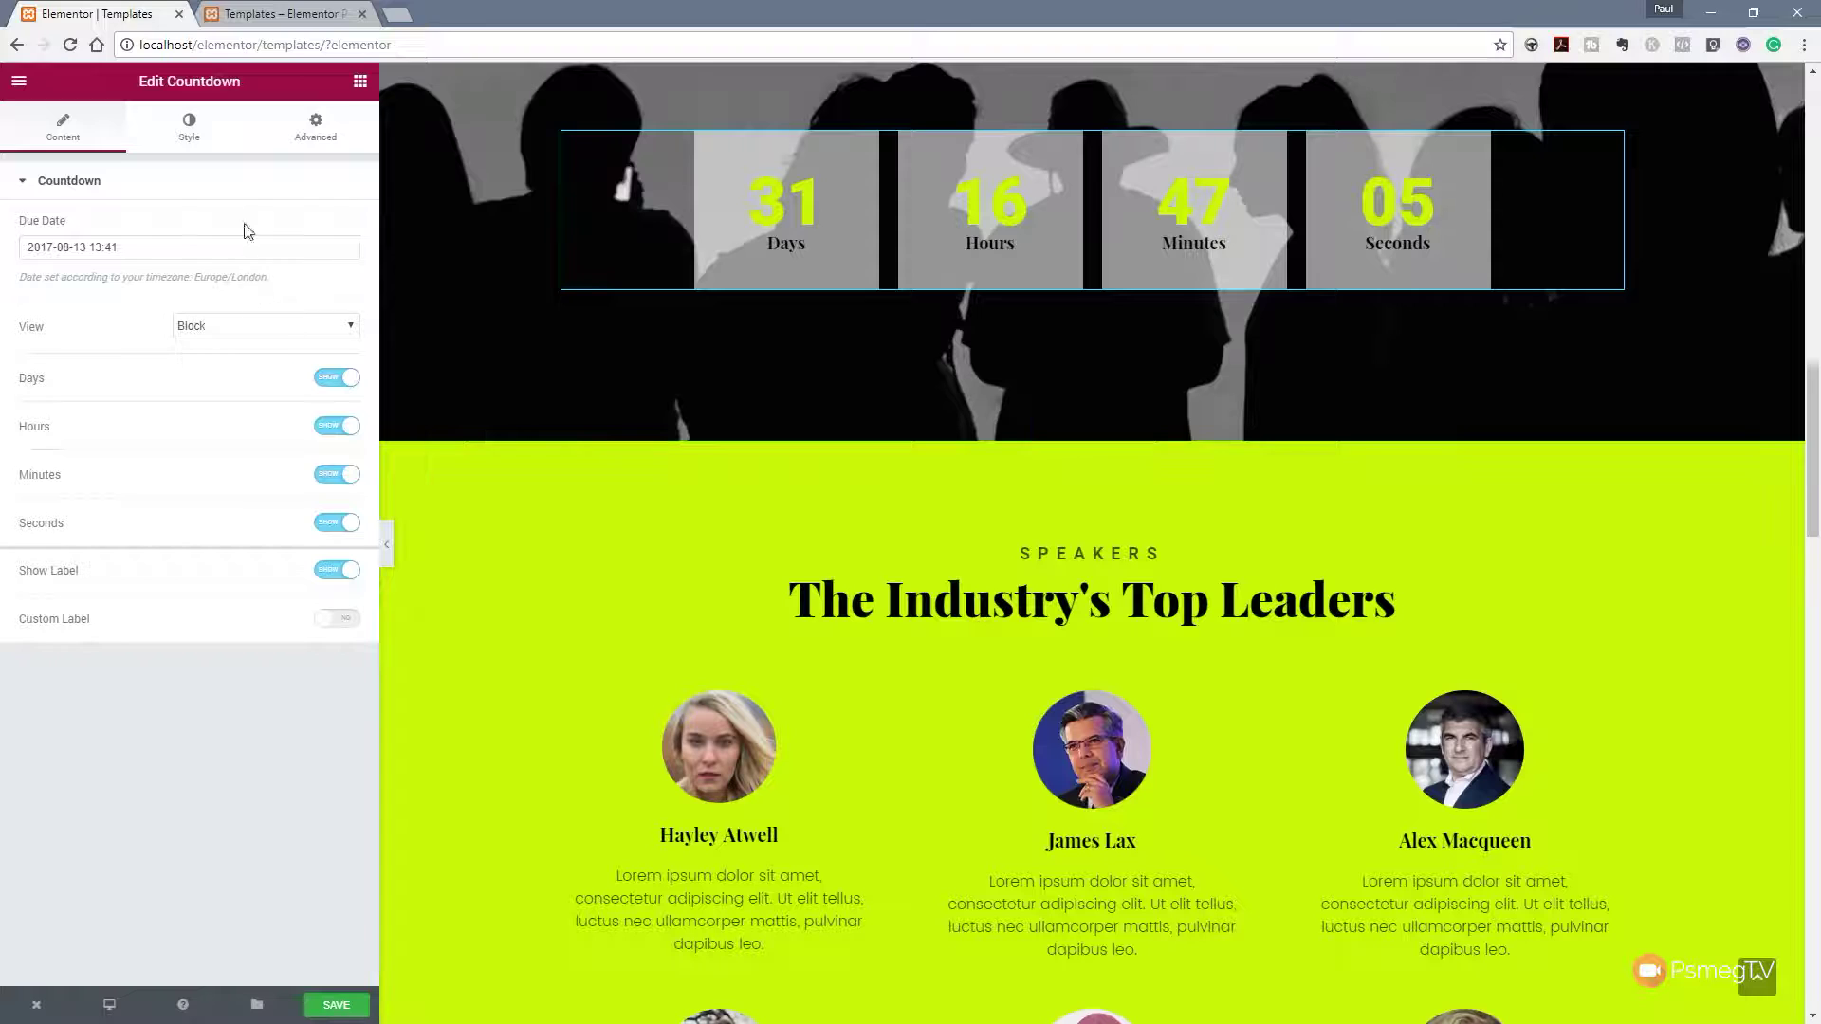
{"action": "left_click", "coordinate": [189, 128]}
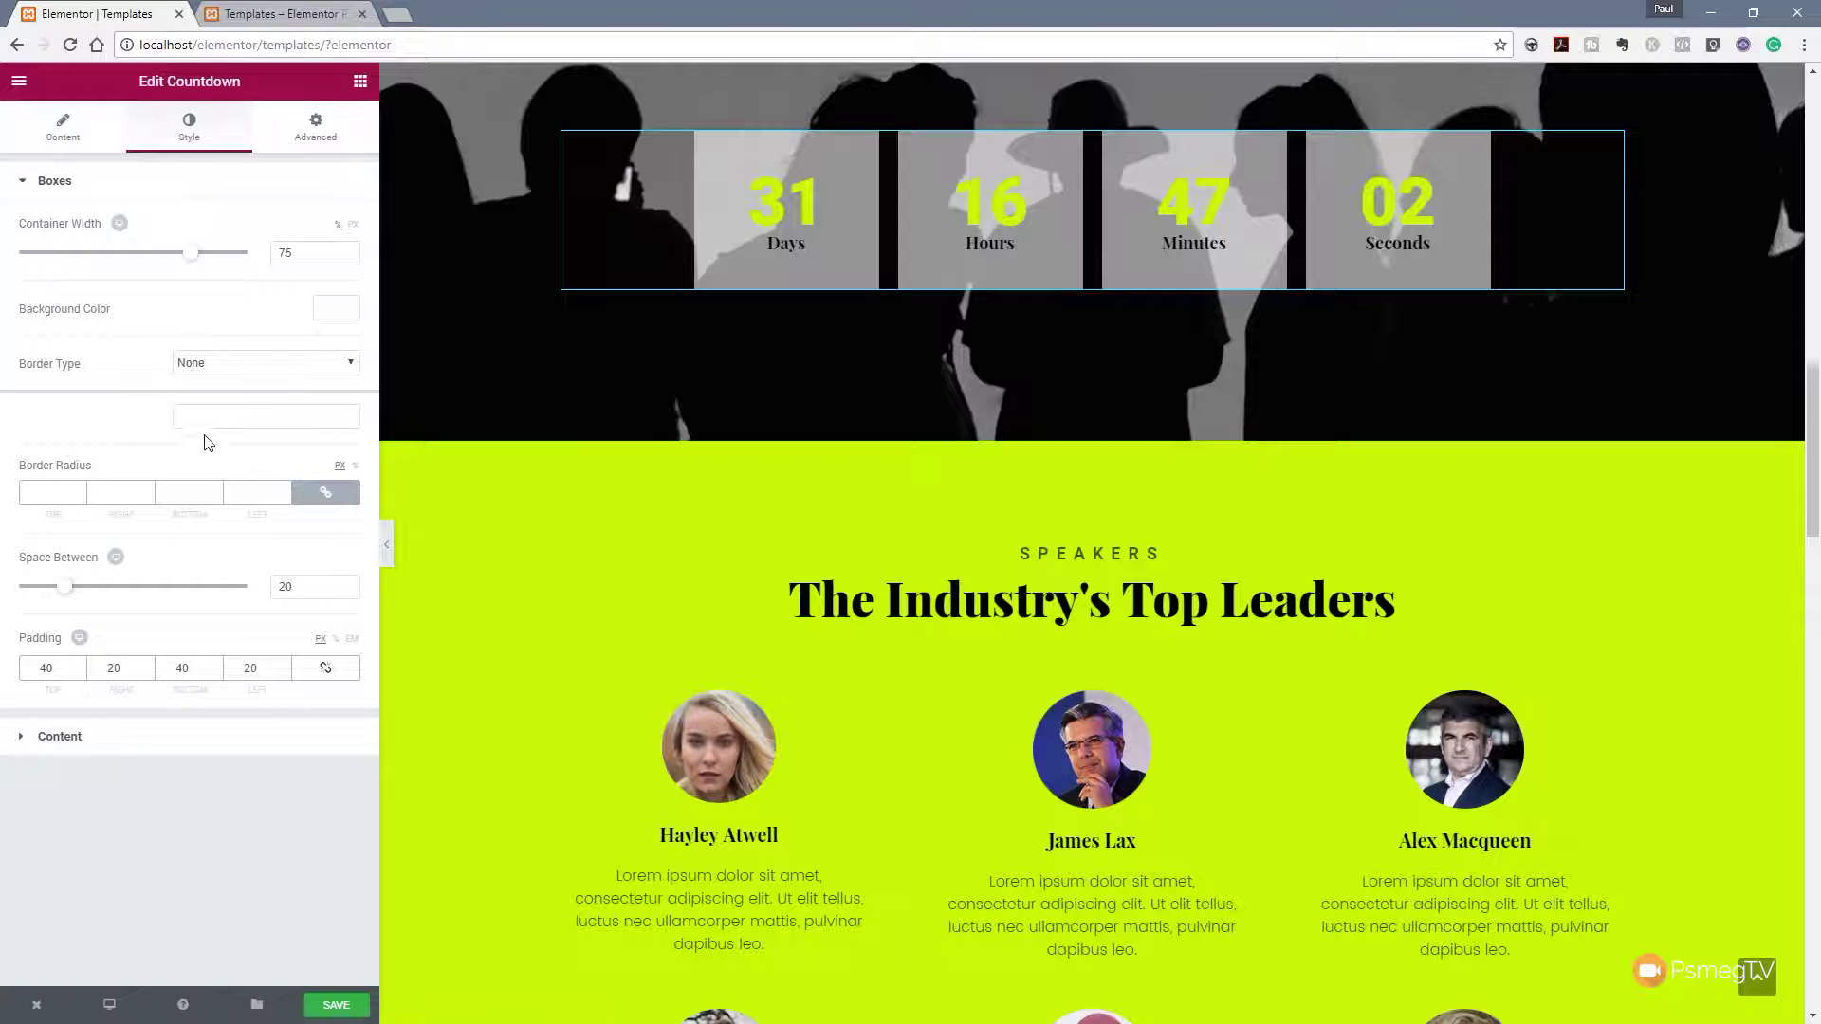
{"action": "left_click", "coordinate": [317, 139]}
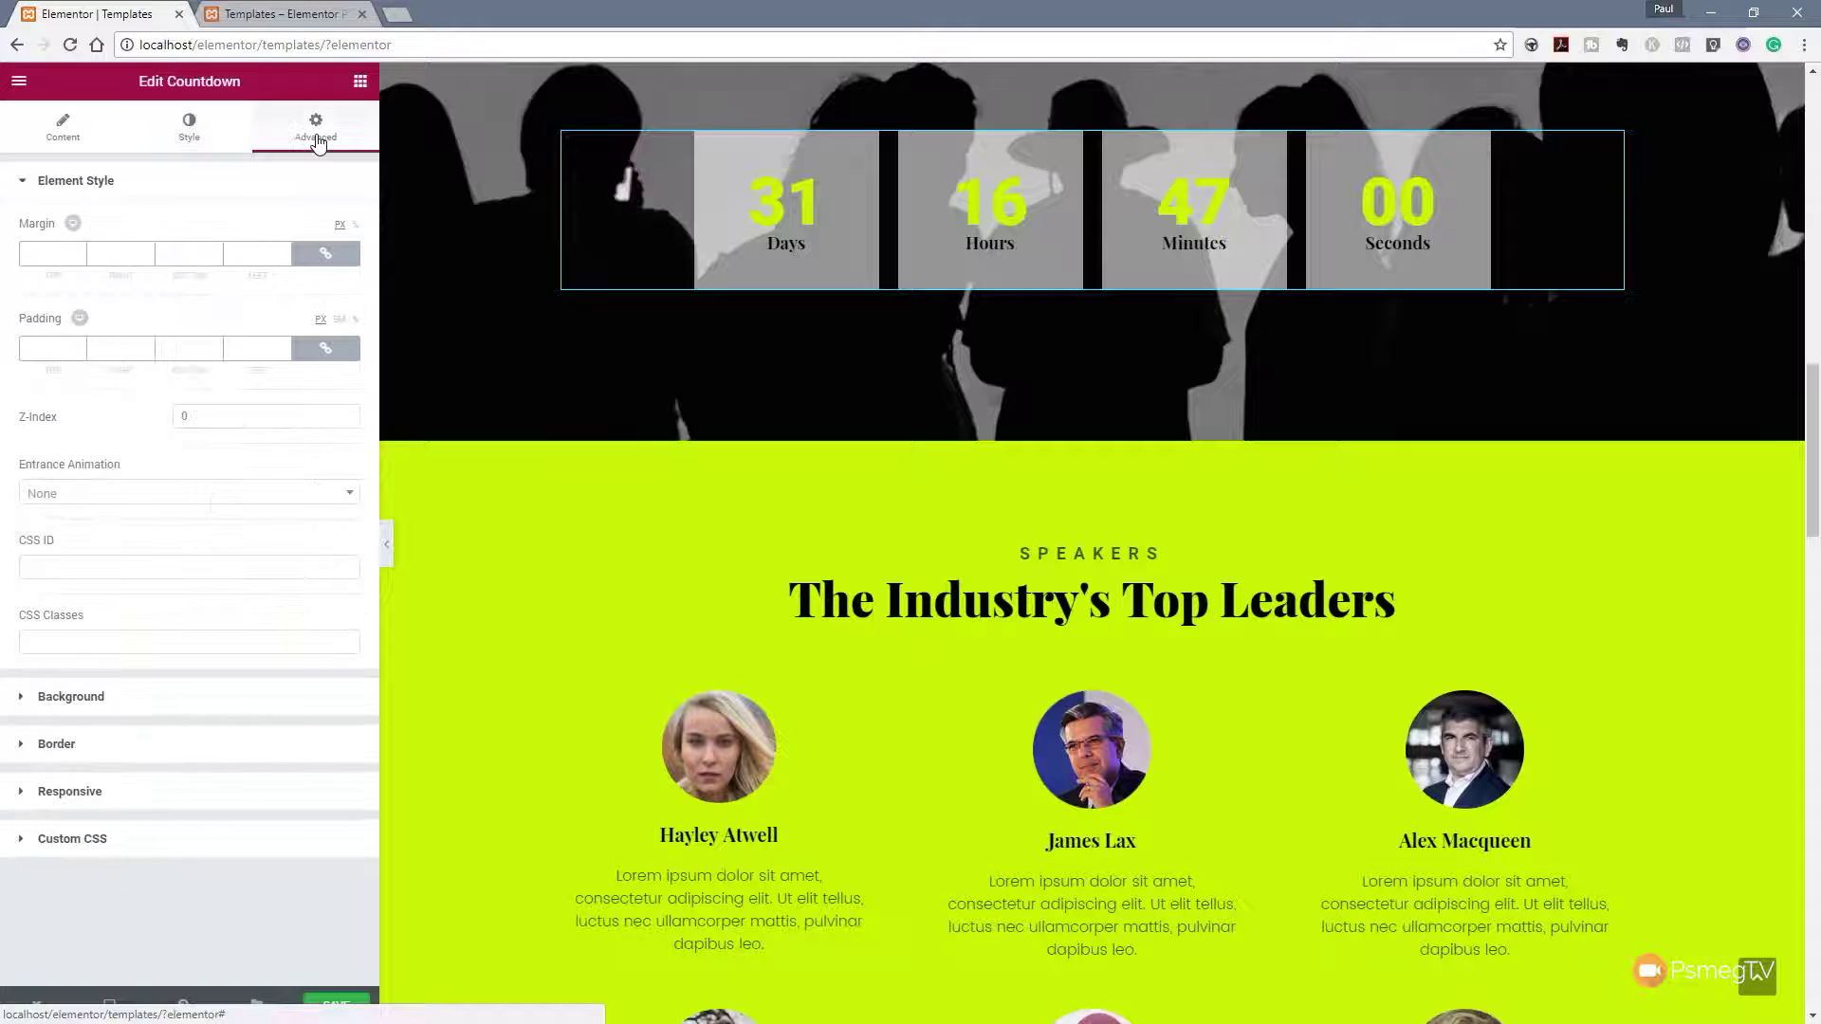
{"action": "left_click", "coordinate": [191, 137]}
{"action": "left_click", "coordinate": [68, 747]}
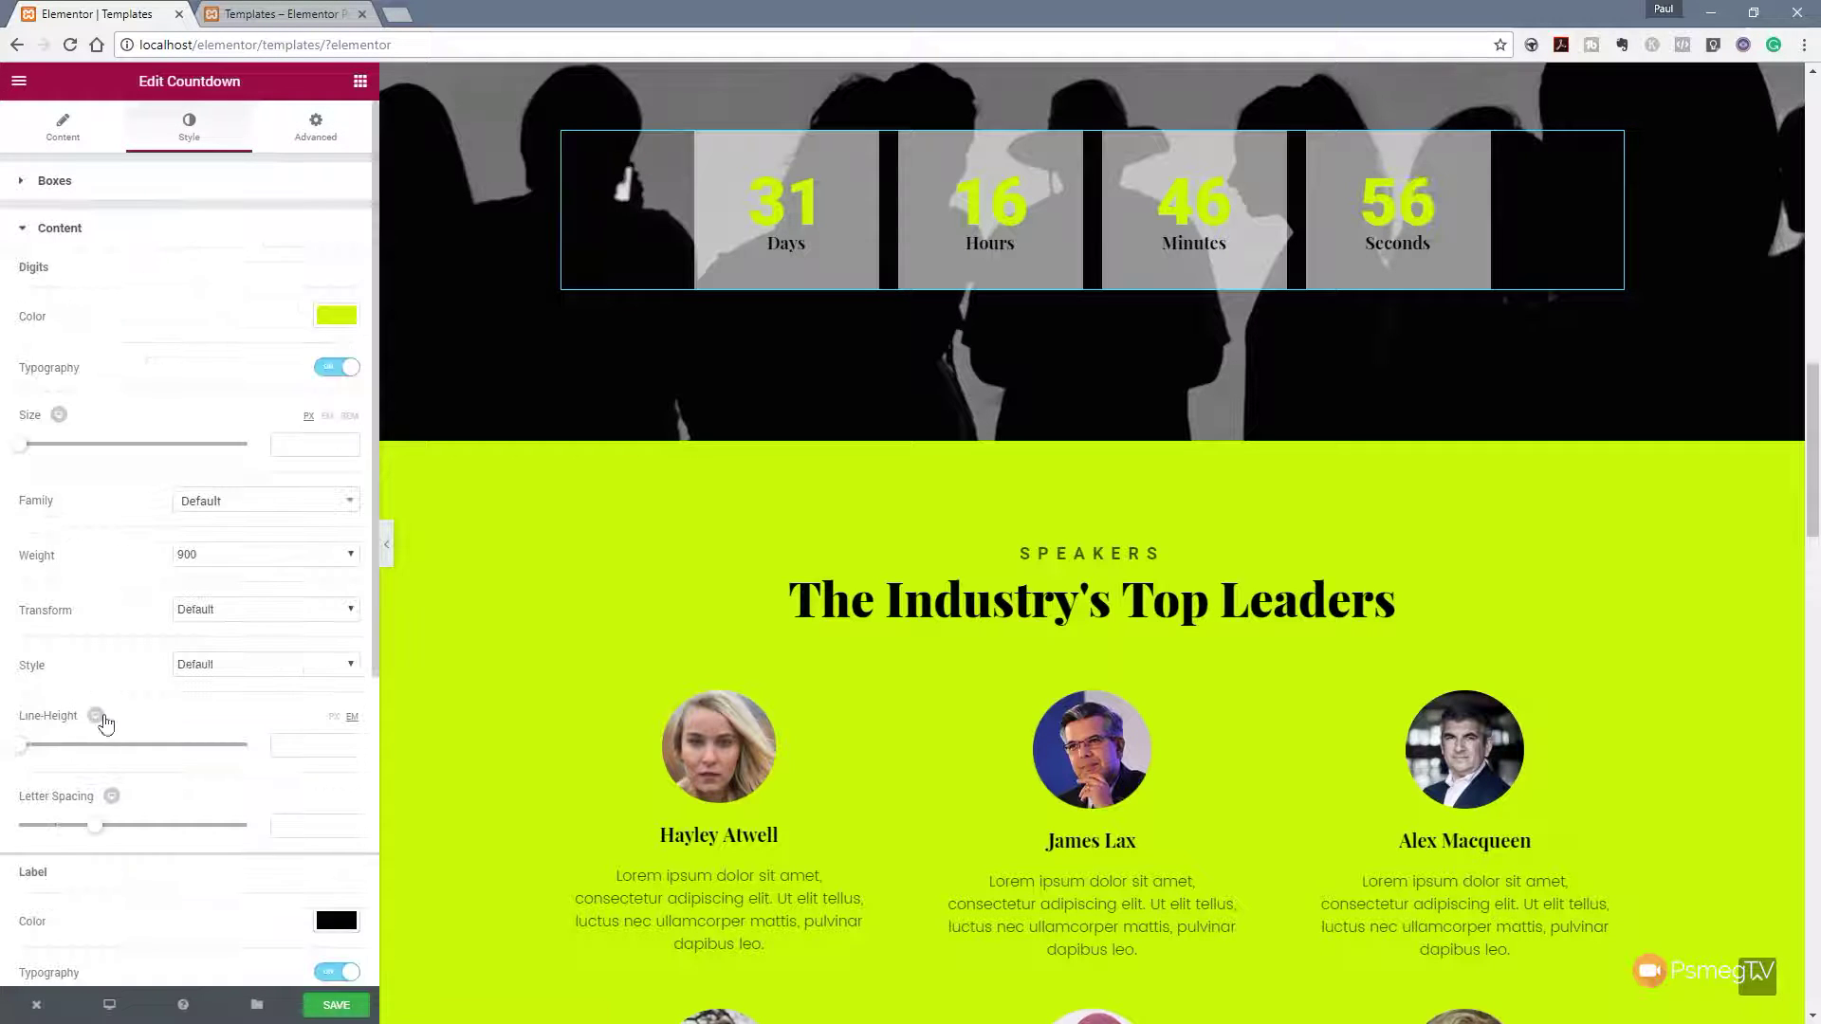
{"action": "left_click", "coordinate": [334, 316]}
{"action": "left_click_drag", "start_coordinate": [120, 317], "coordinate": [28, 315]}
{"action": "type", "text": "#067ed3"}
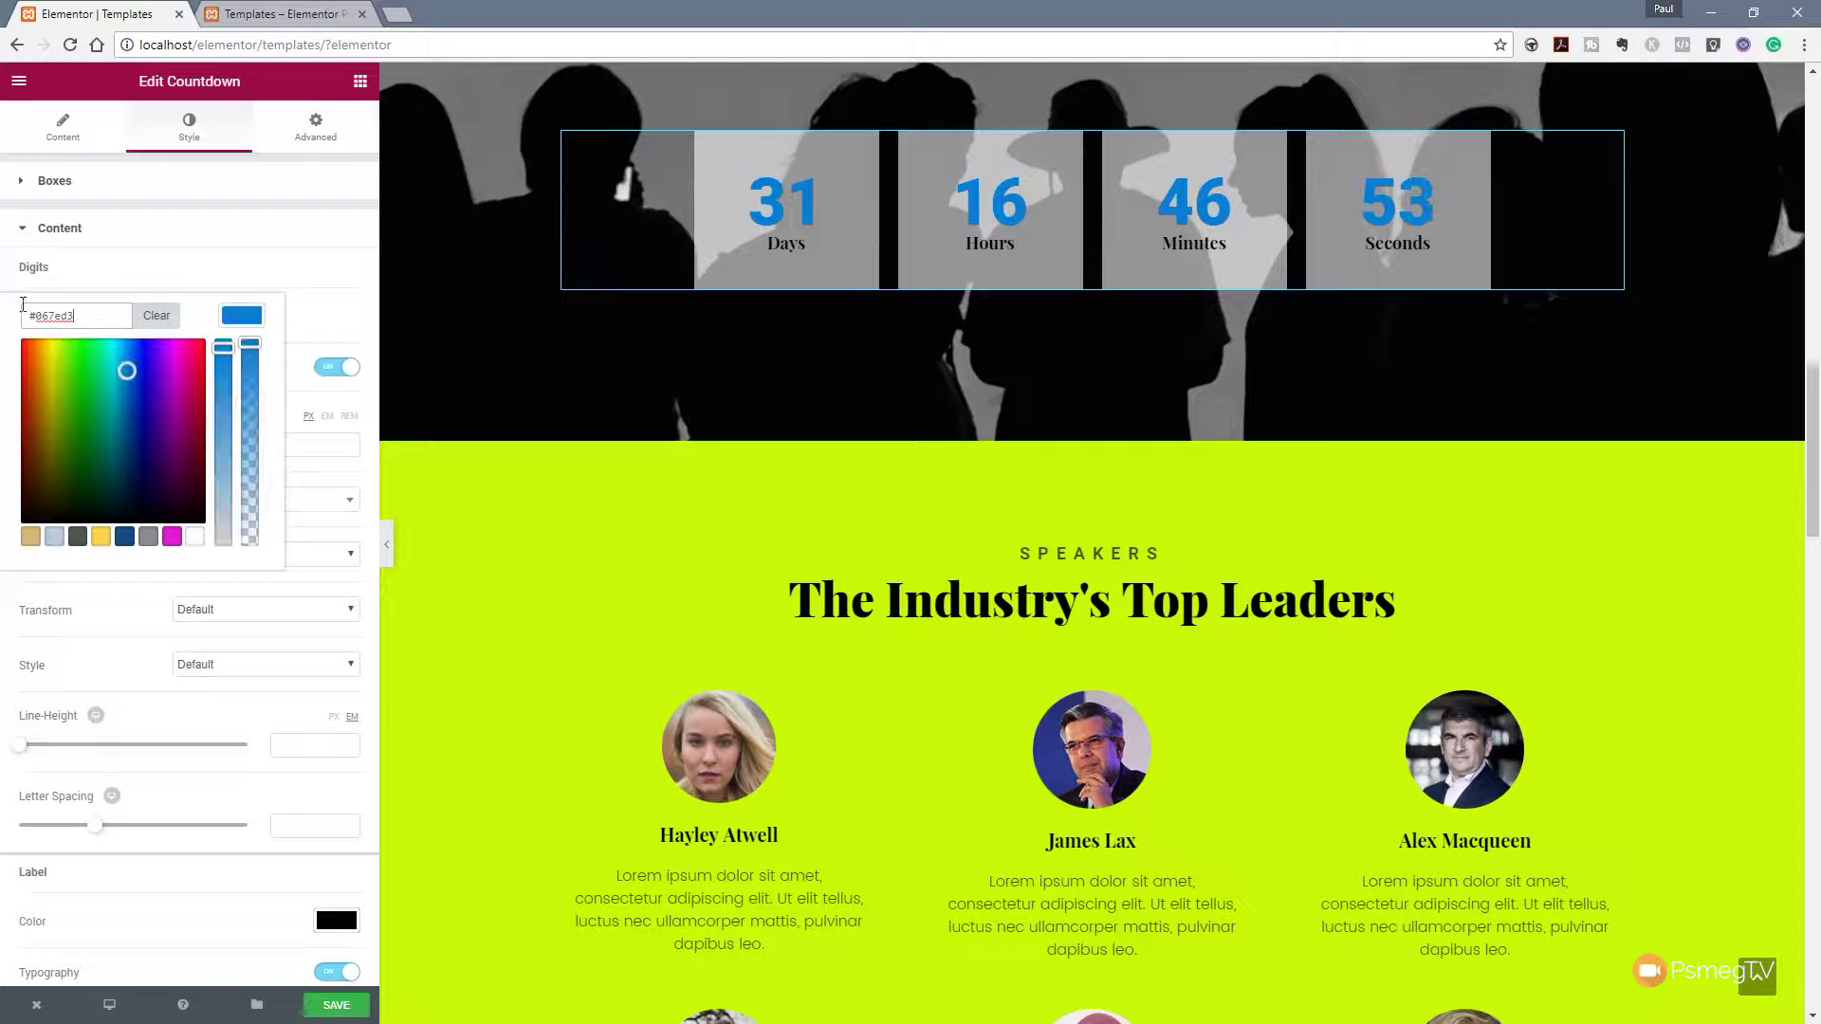
{"action": "left_click", "coordinate": [324, 277]}
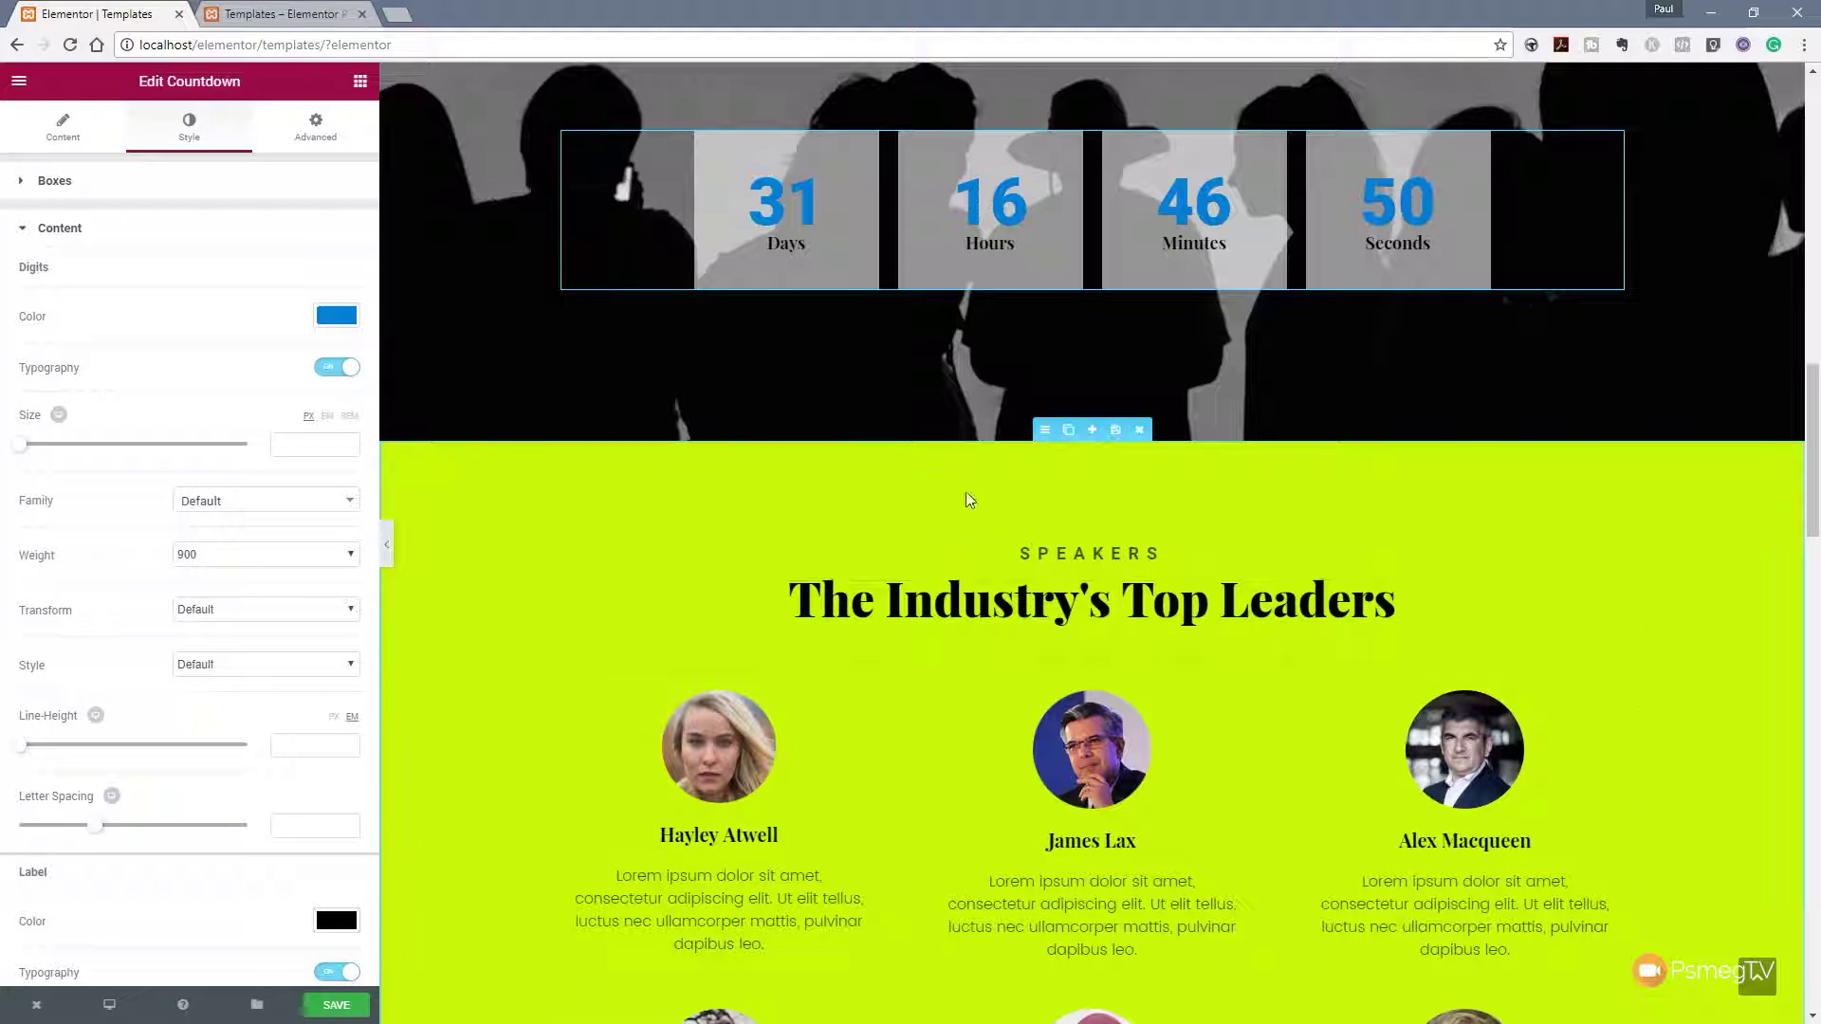
{"action": "left_click", "coordinate": [1038, 435]}
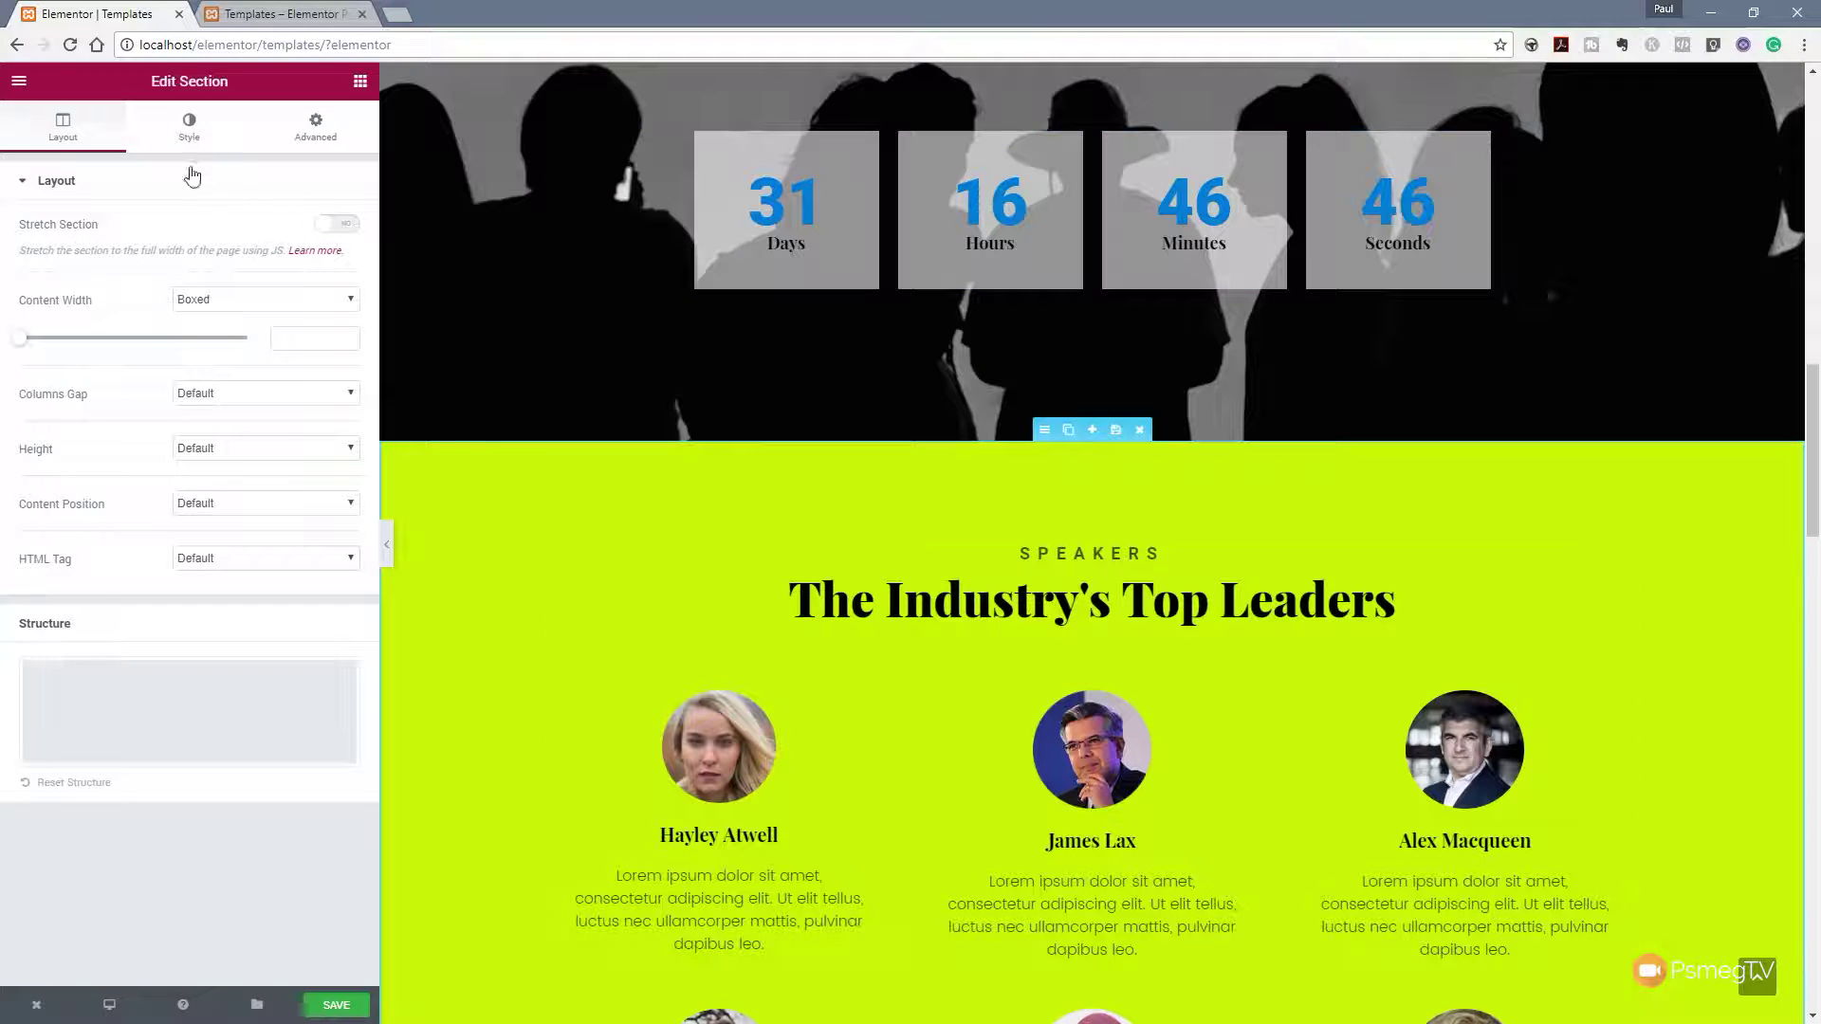
Replace the Speakers section's lime background with the copied blue.
{"action": "left_click", "coordinate": [195, 128]}
{"action": "left_click", "coordinate": [340, 339]}
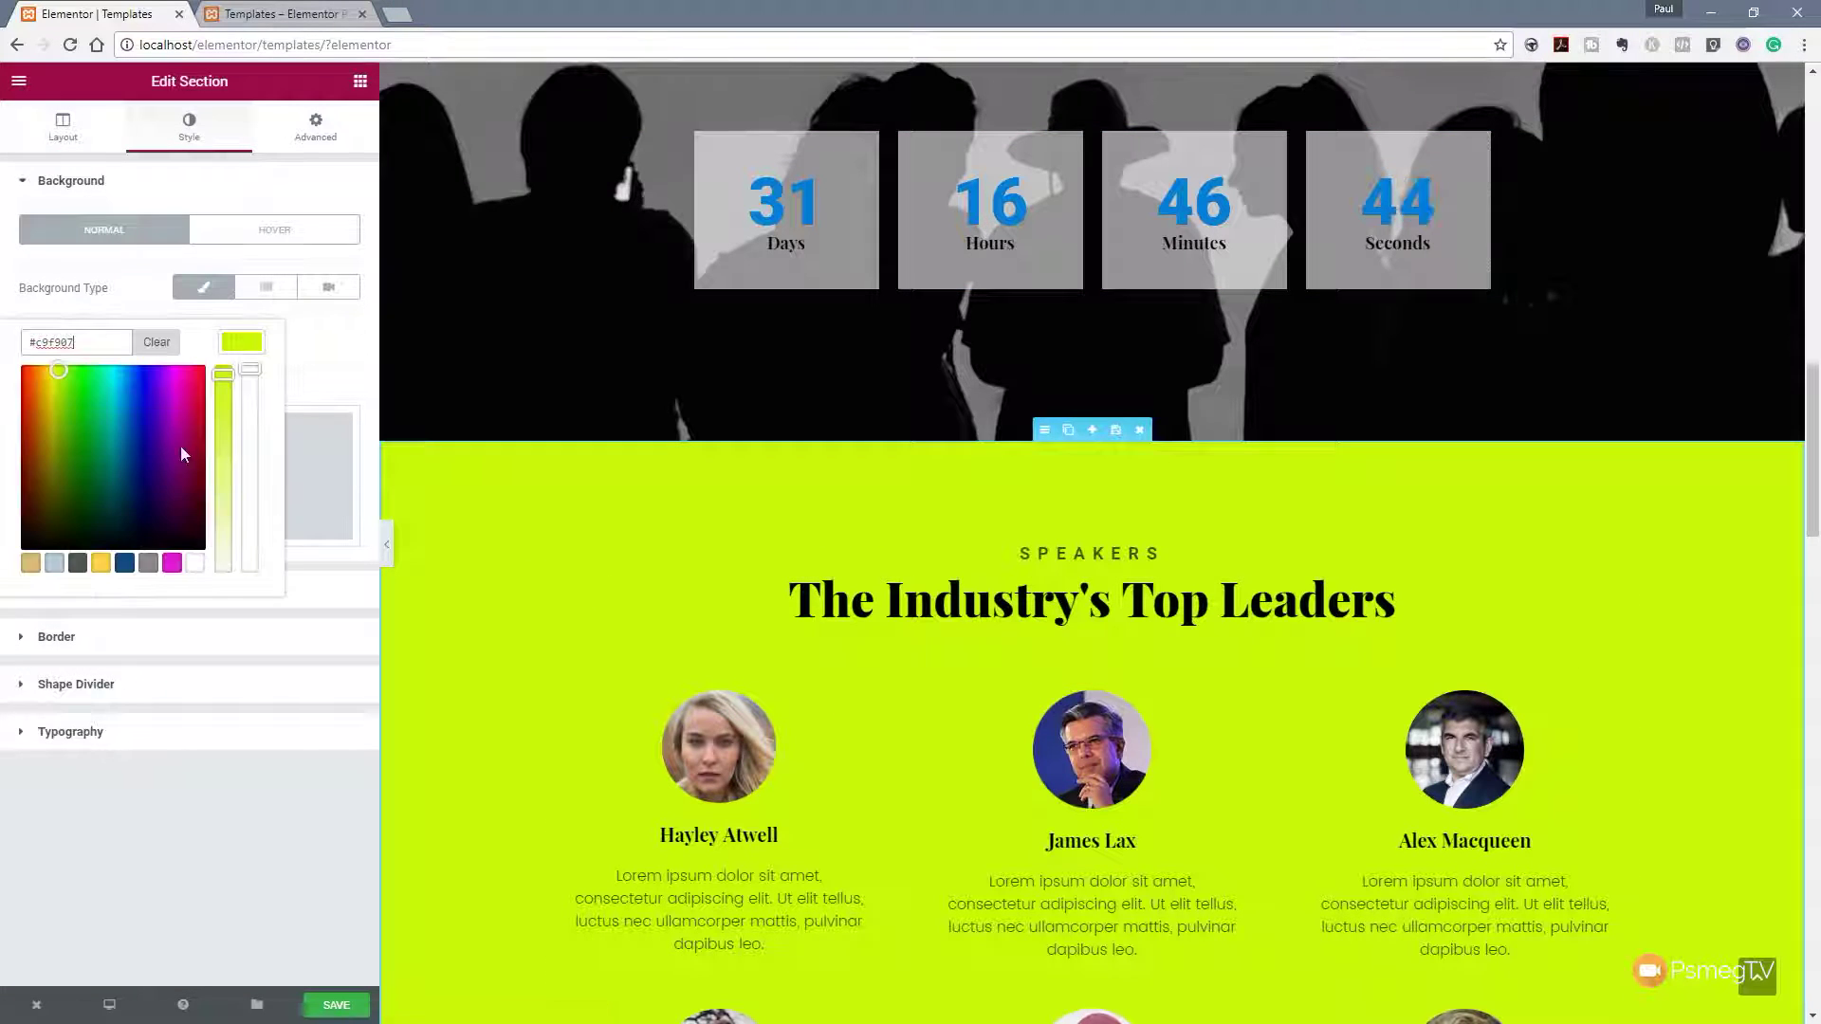
{"action": "key", "text": "ctrl+a"}
{"action": "type", "text": "#067ec3"}
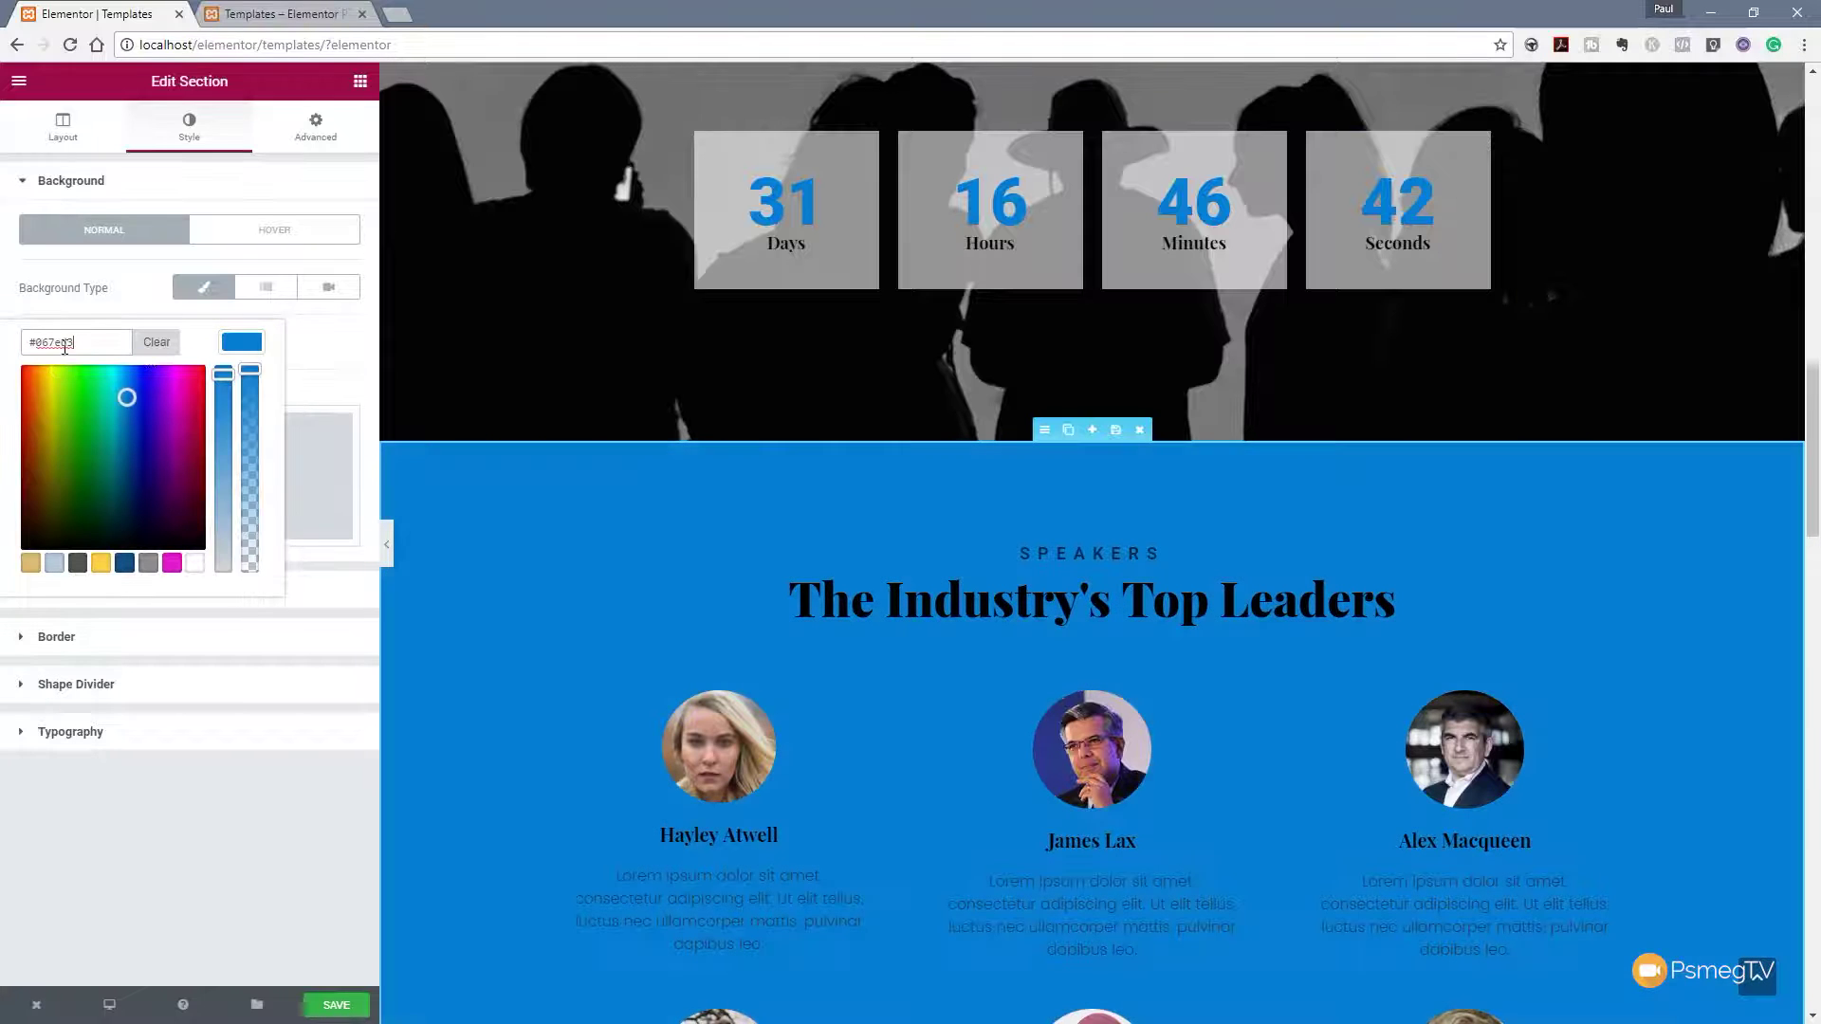
{"action": "left_click", "coordinate": [329, 351]}
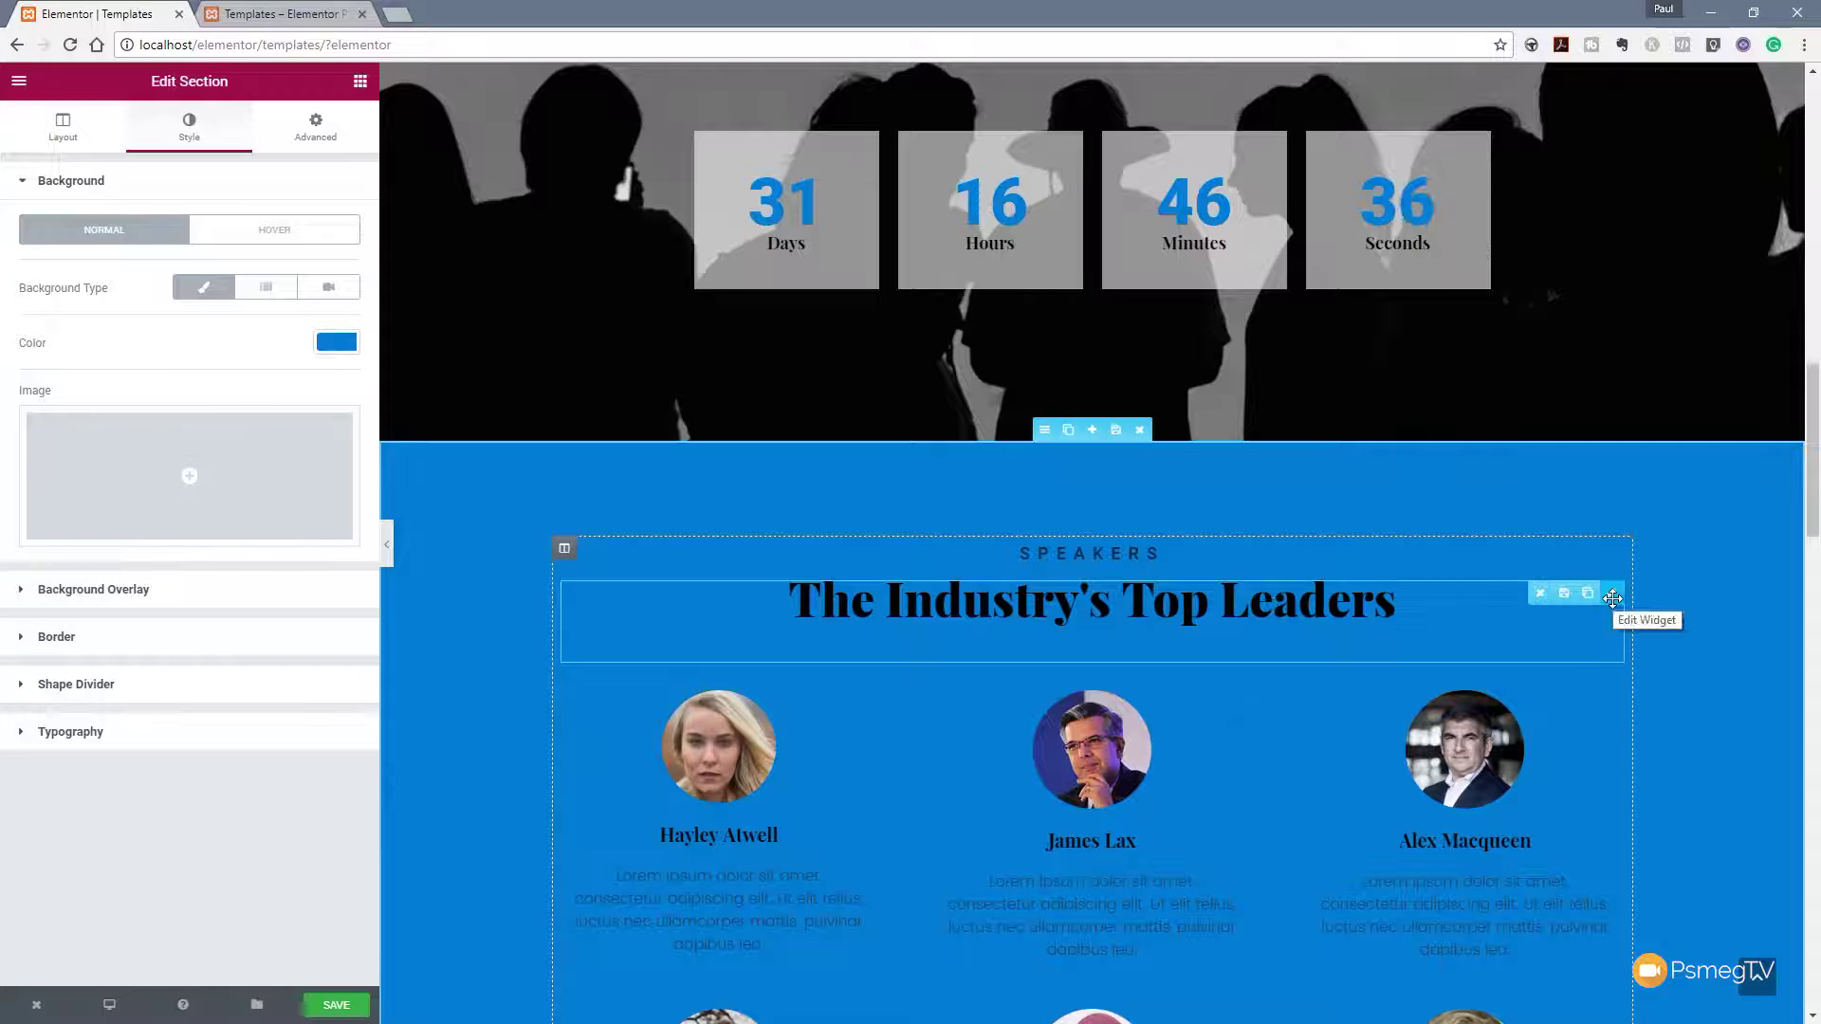
Style The Industry's Top Leaders heading white, in Nunito Sans at weight 500.
{"action": "left_click", "coordinate": [1455, 630]}
{"action": "left_click", "coordinate": [189, 128]}
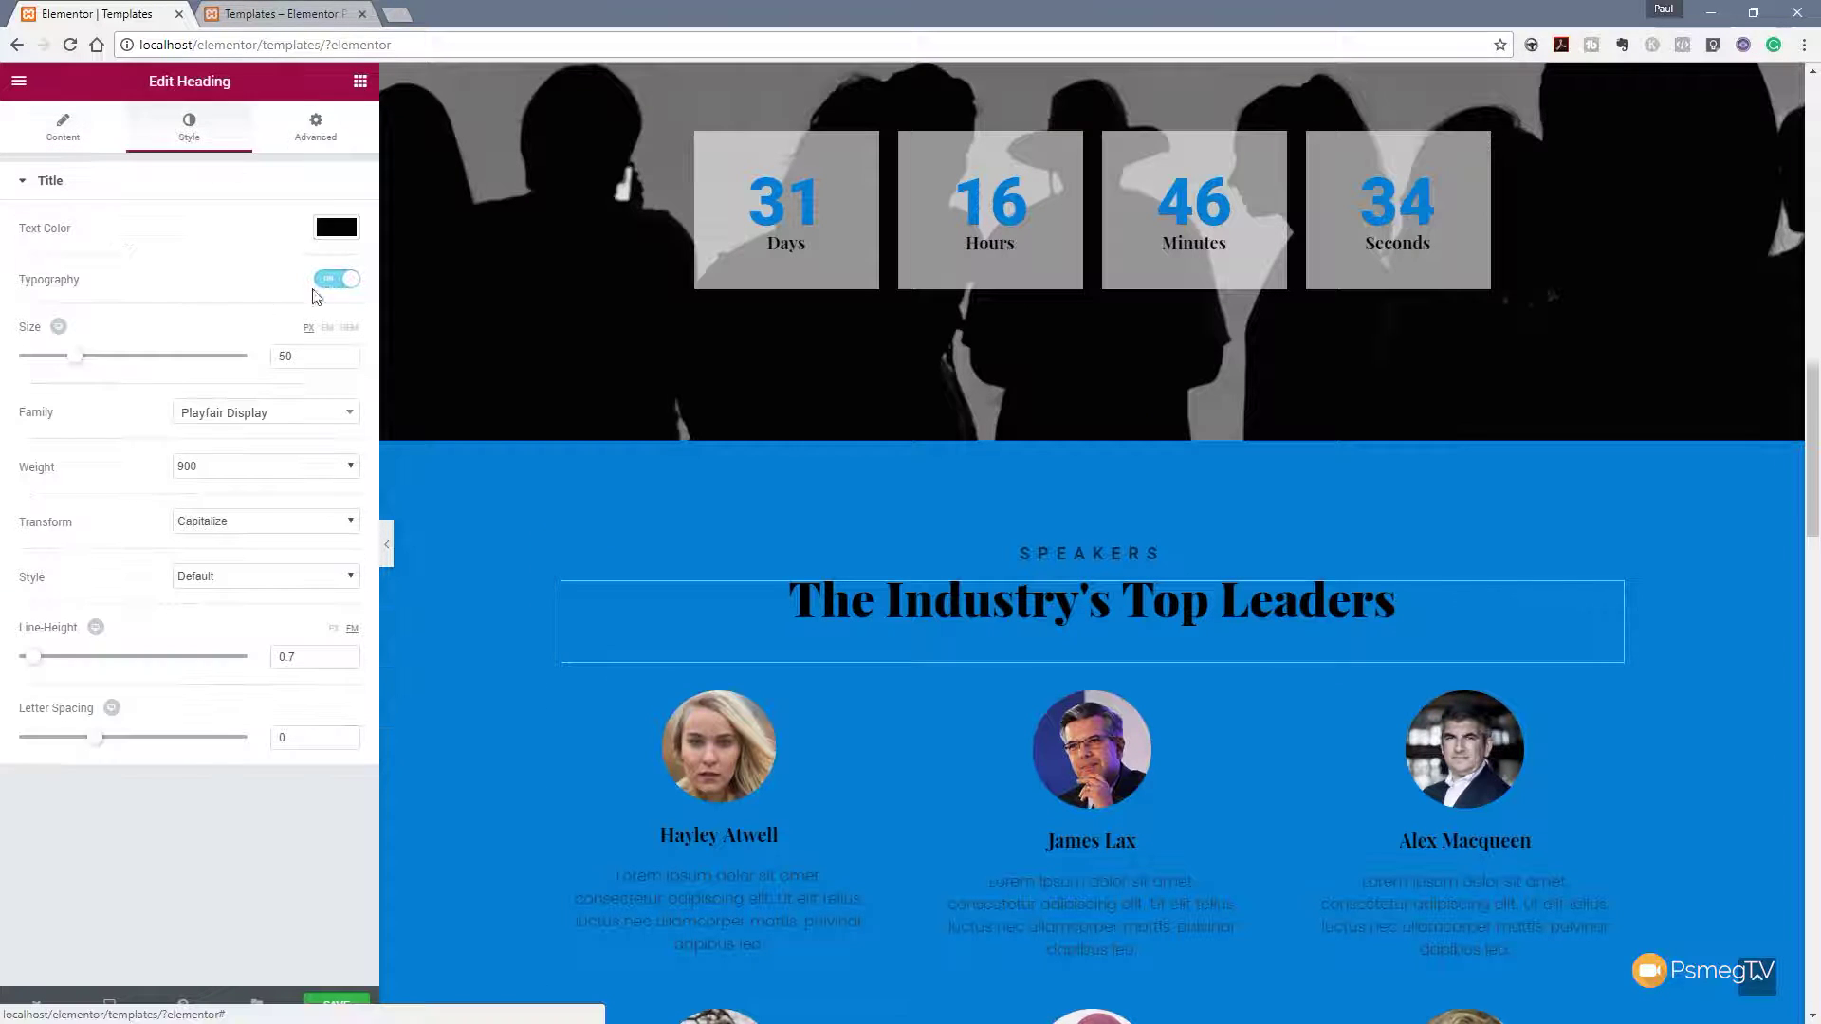
{"action": "left_click", "coordinate": [326, 235]}
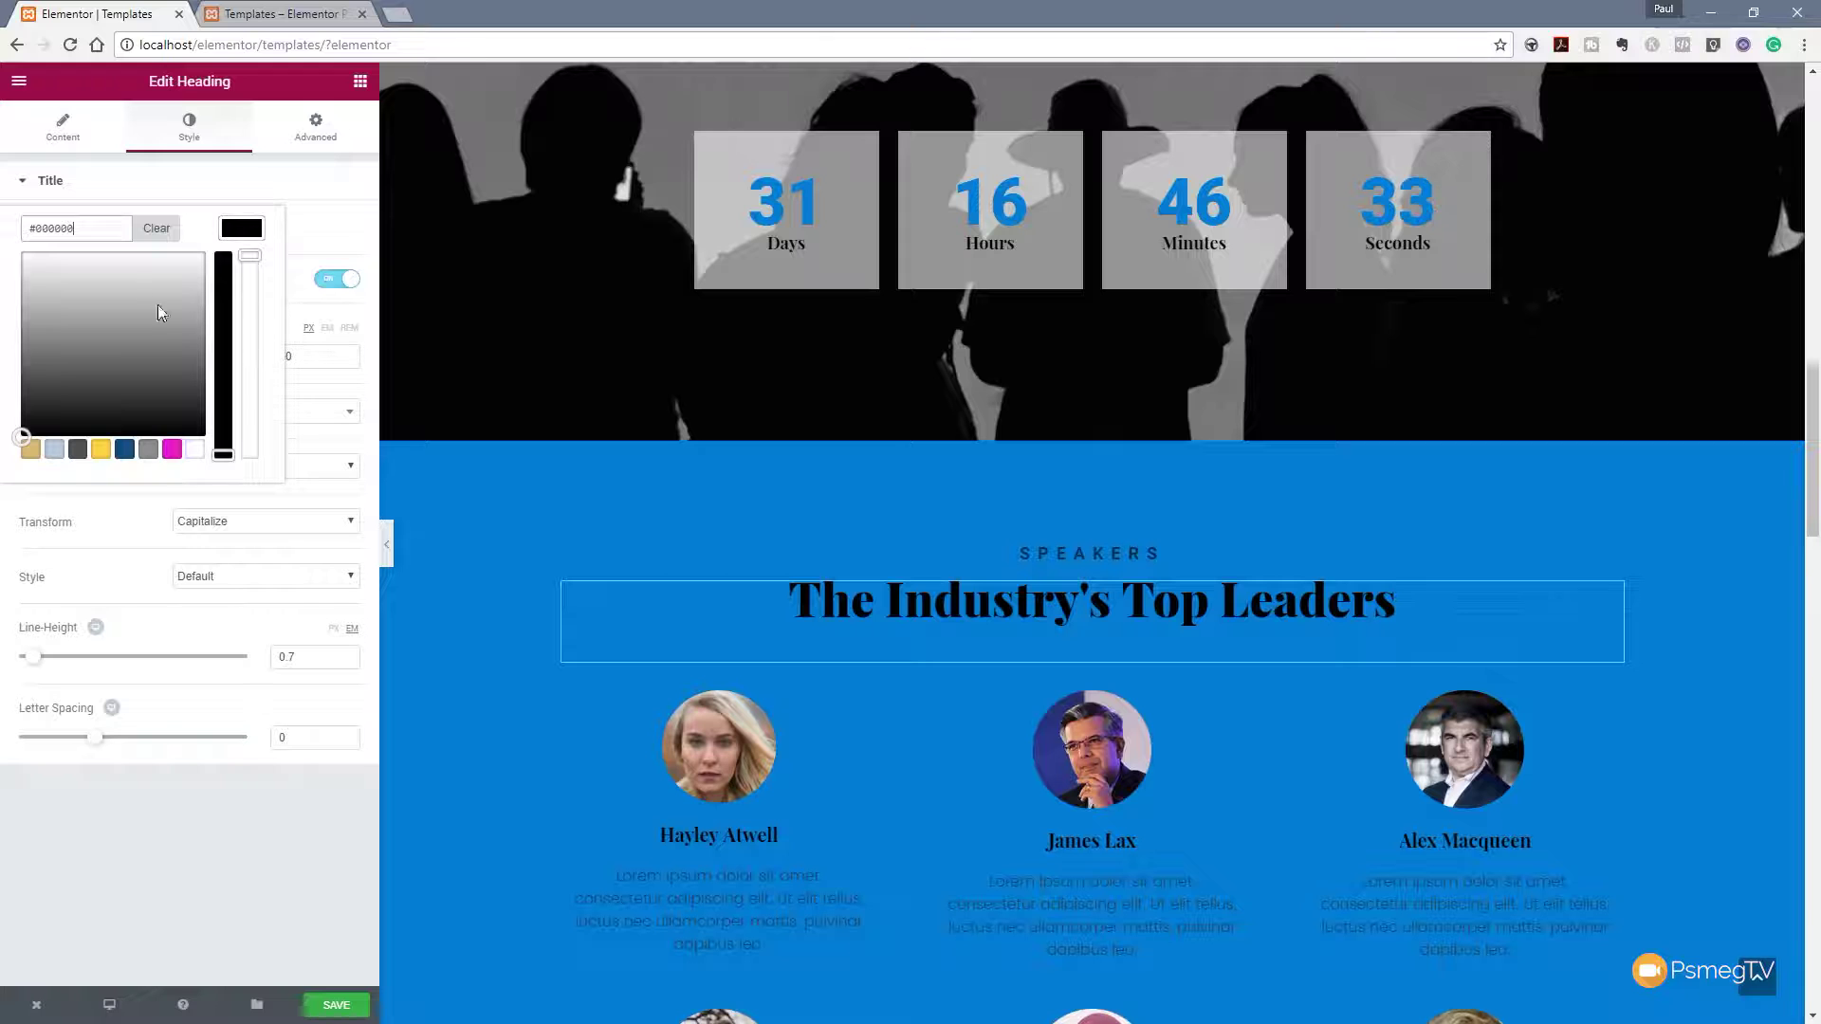
{"action": "left_click", "coordinate": [194, 448]}
{"action": "left_click", "coordinate": [318, 232]}
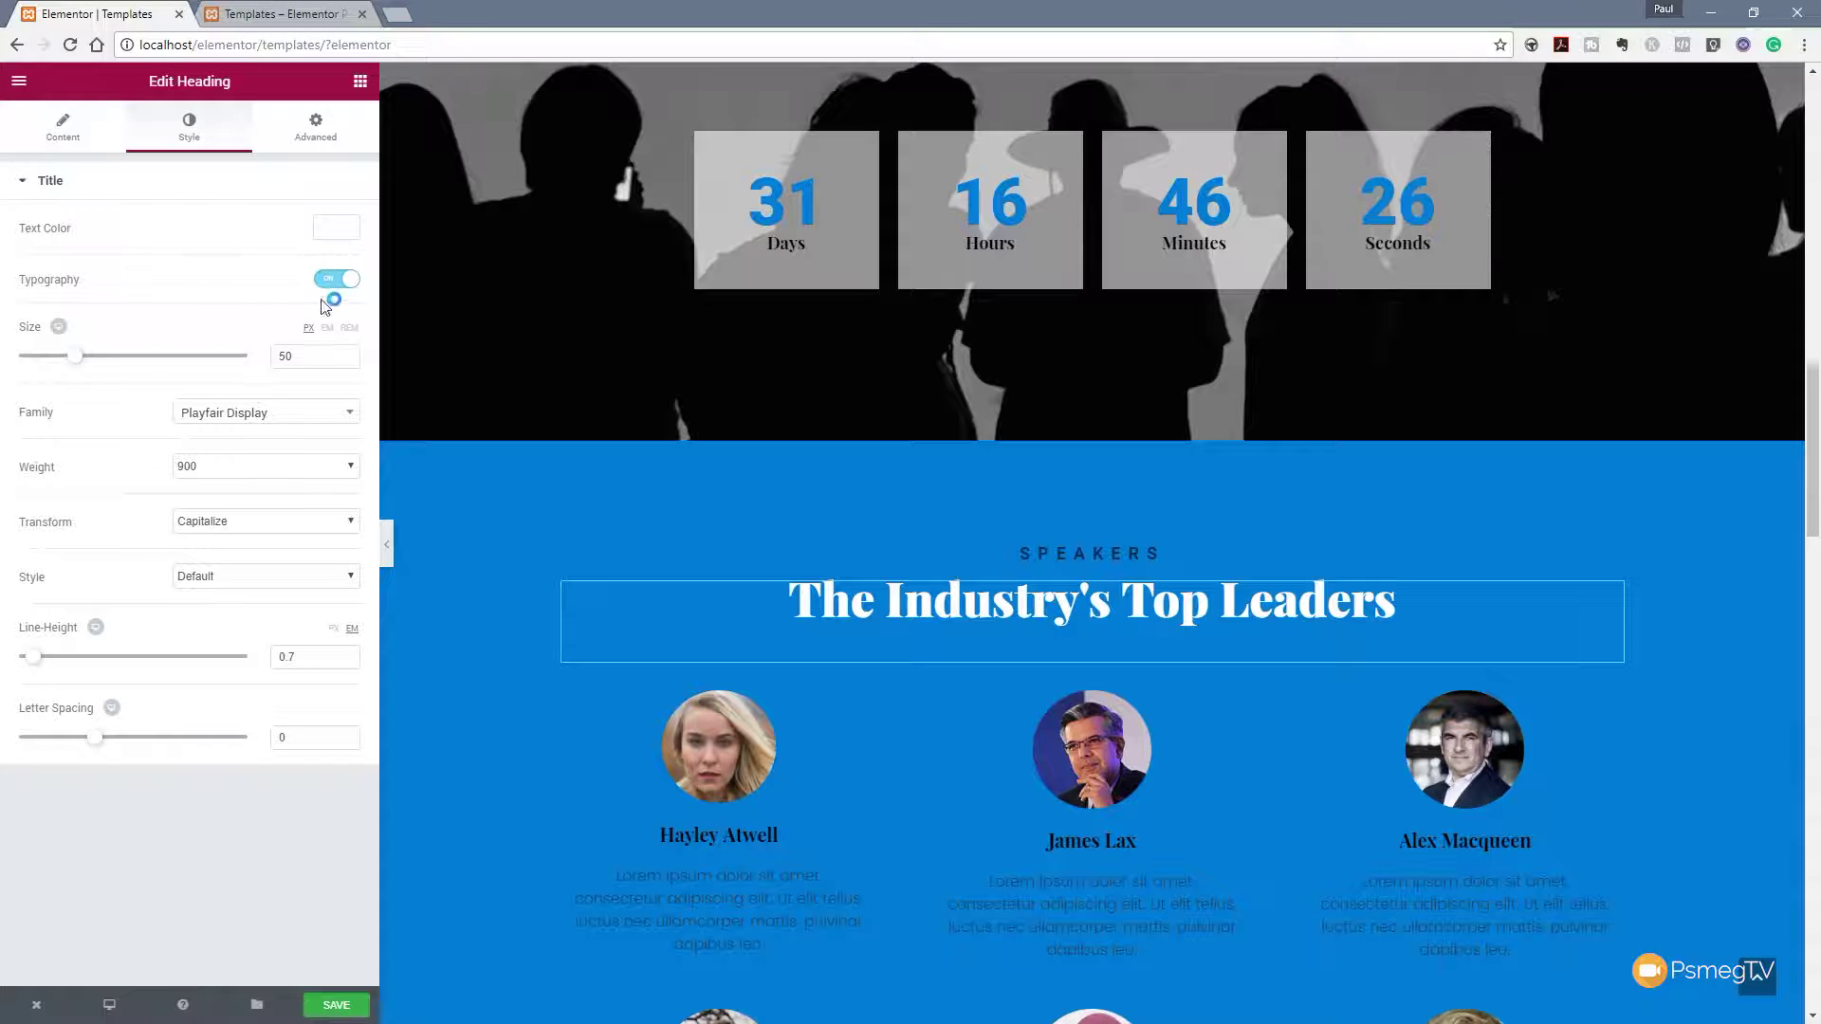
{"action": "left_click", "coordinate": [300, 414]}
{"action": "type", "text": "nunito"}
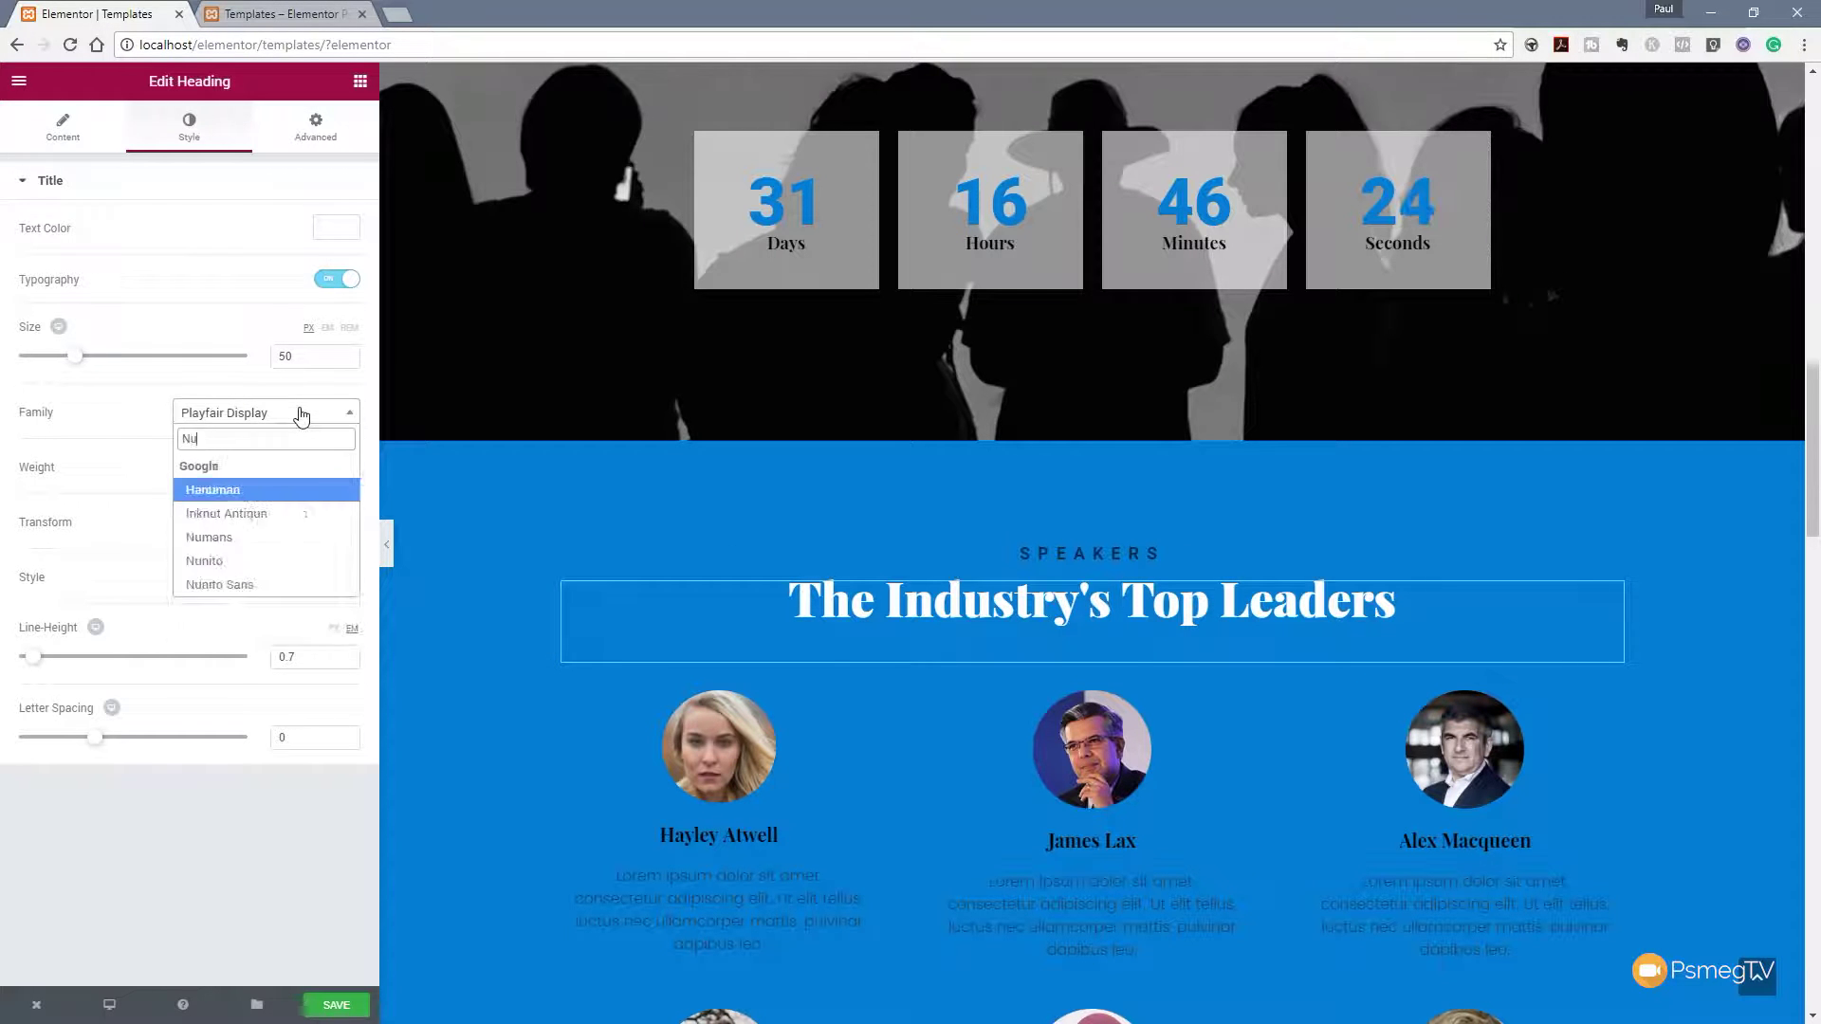
{"action": "left_click", "coordinate": [256, 513]}
{"action": "left_click", "coordinate": [272, 467]}
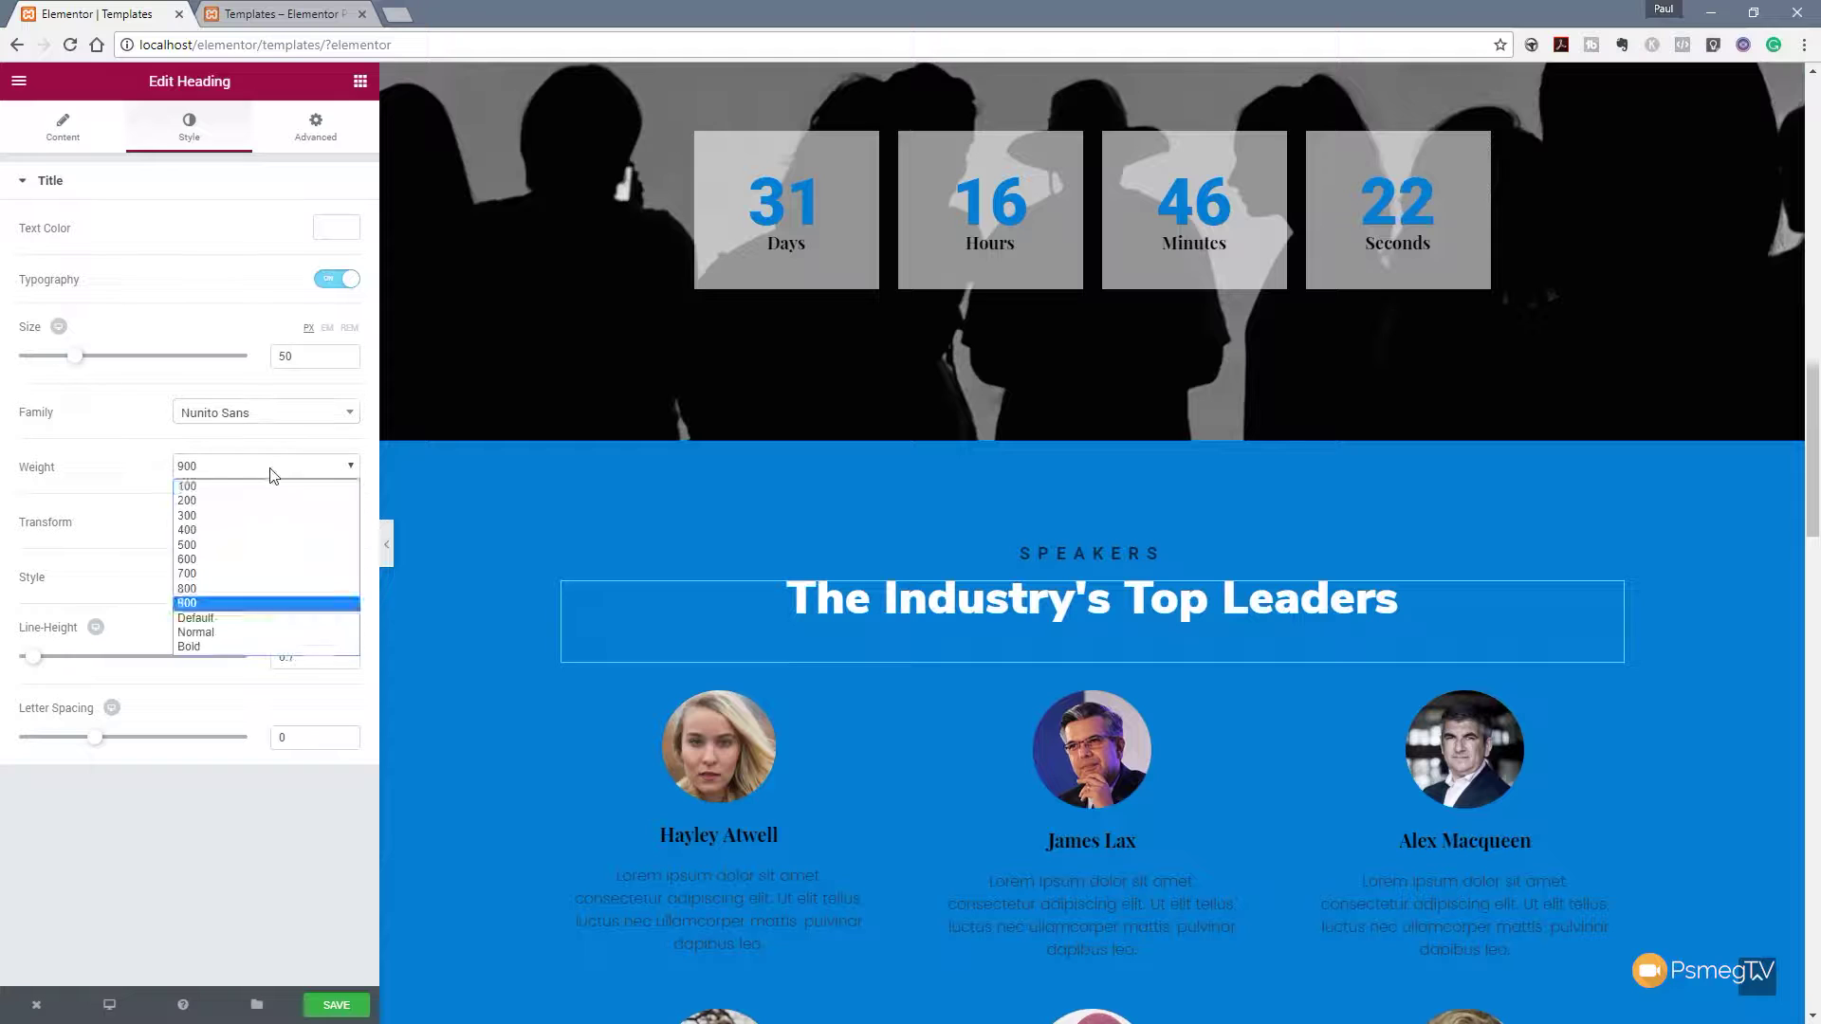
{"action": "left_click", "coordinate": [228, 554]}
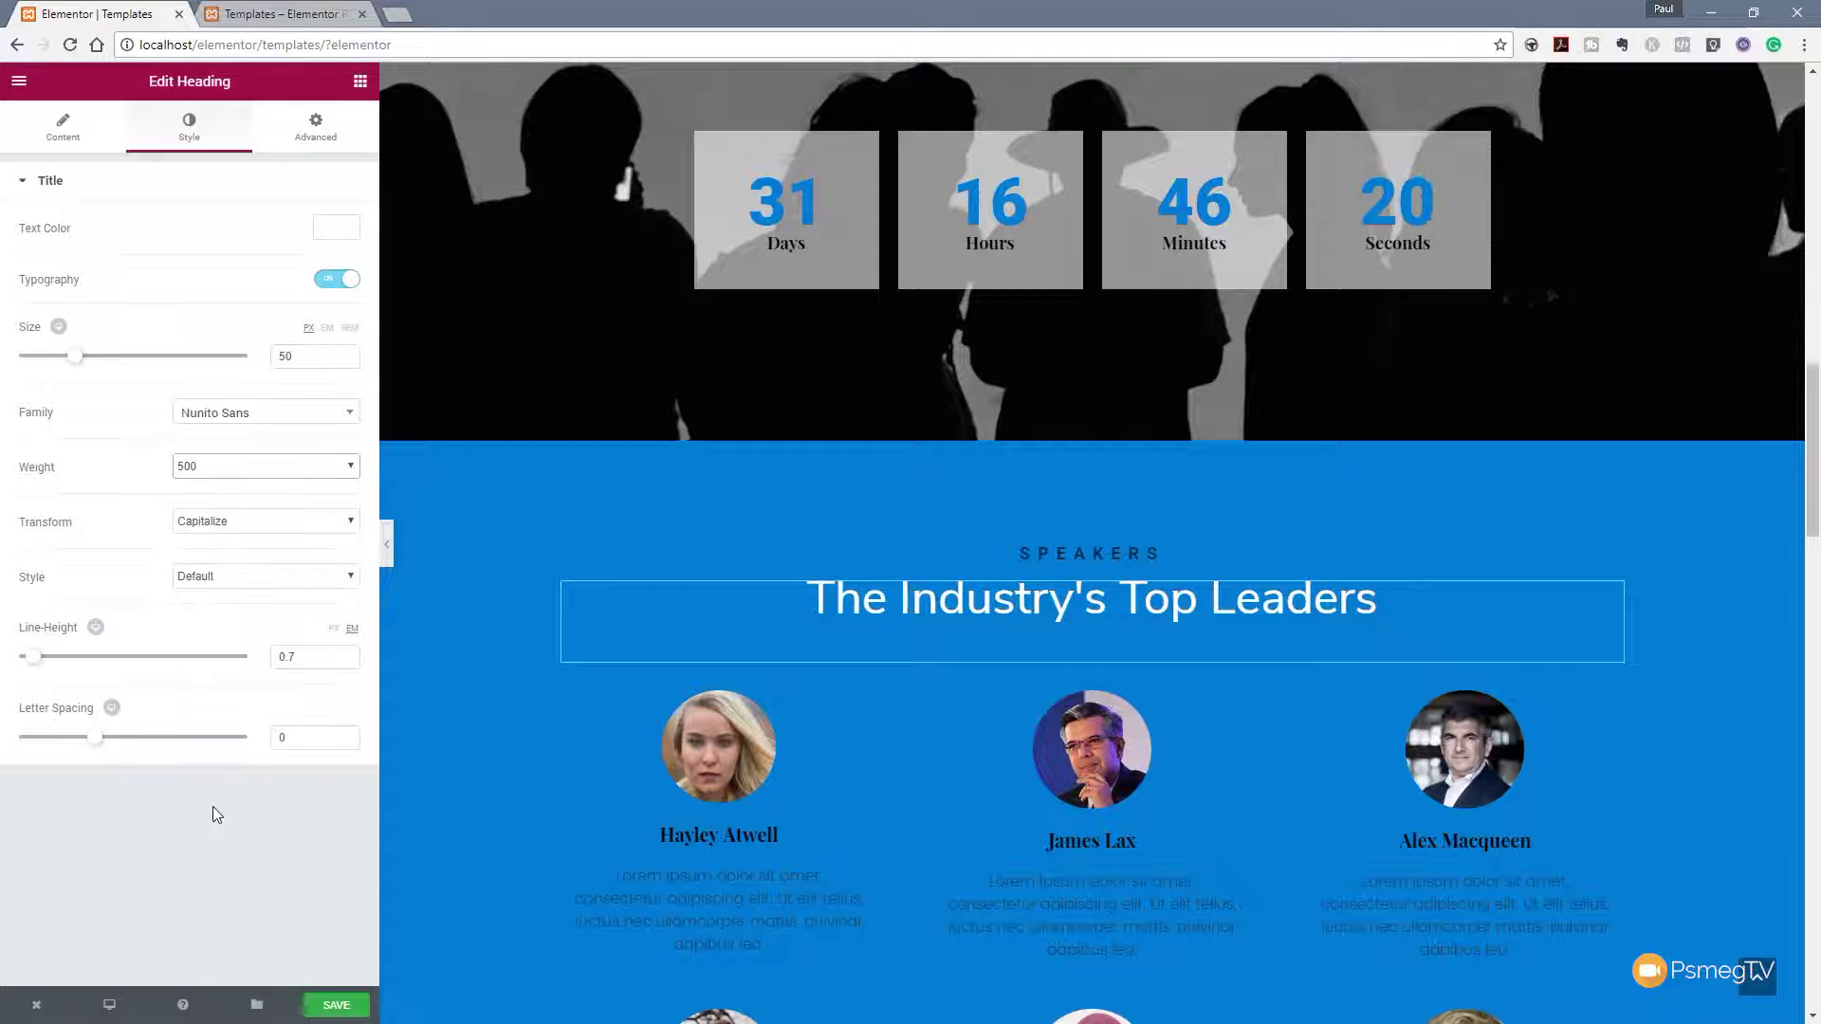
{"action": "scroll", "coordinate": [474, 745], "scroll_direction": "down", "scroll_amount": 4}
{"action": "scroll", "coordinate": [474, 753], "scroll_direction": "down", "scroll_amount": 1}
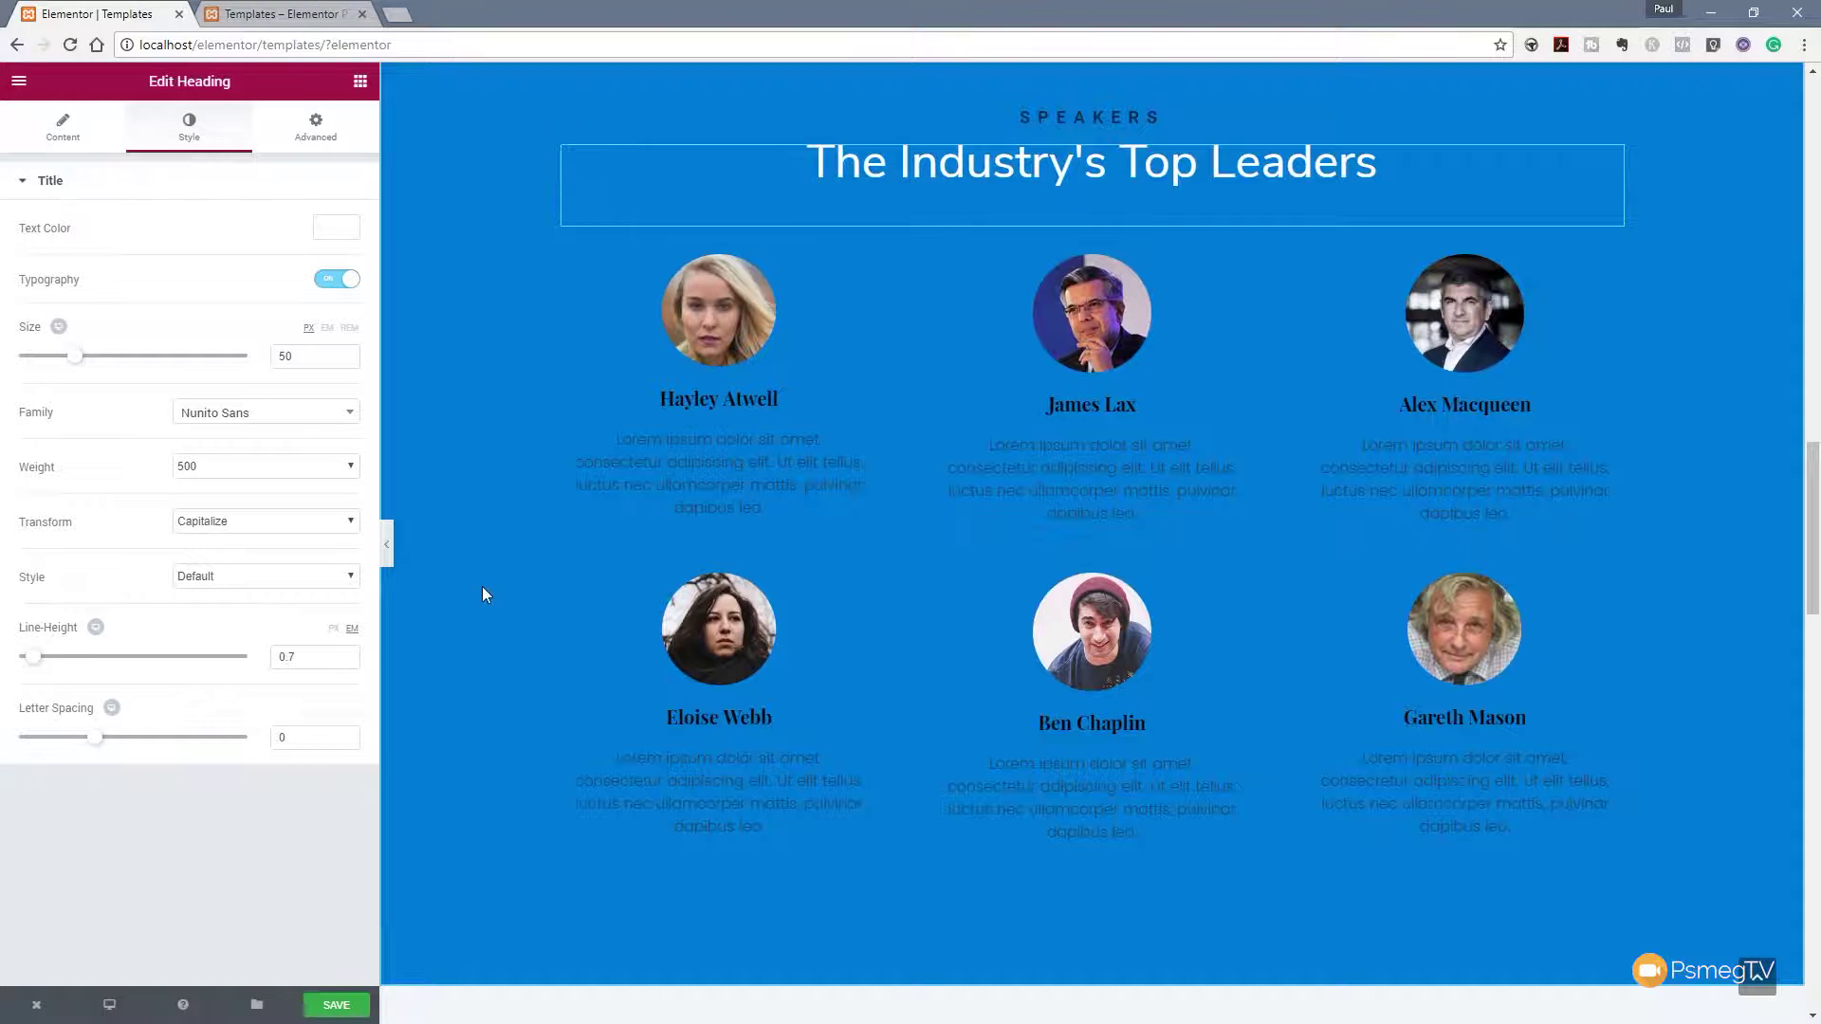
Delete the Speakers section, confirming in the Delete Section dialog.
{"action": "scroll", "coordinate": [484, 595], "scroll_direction": "up", "scroll_amount": 3}
{"action": "scroll", "coordinate": [484, 597], "scroll_direction": "down", "scroll_amount": 5}
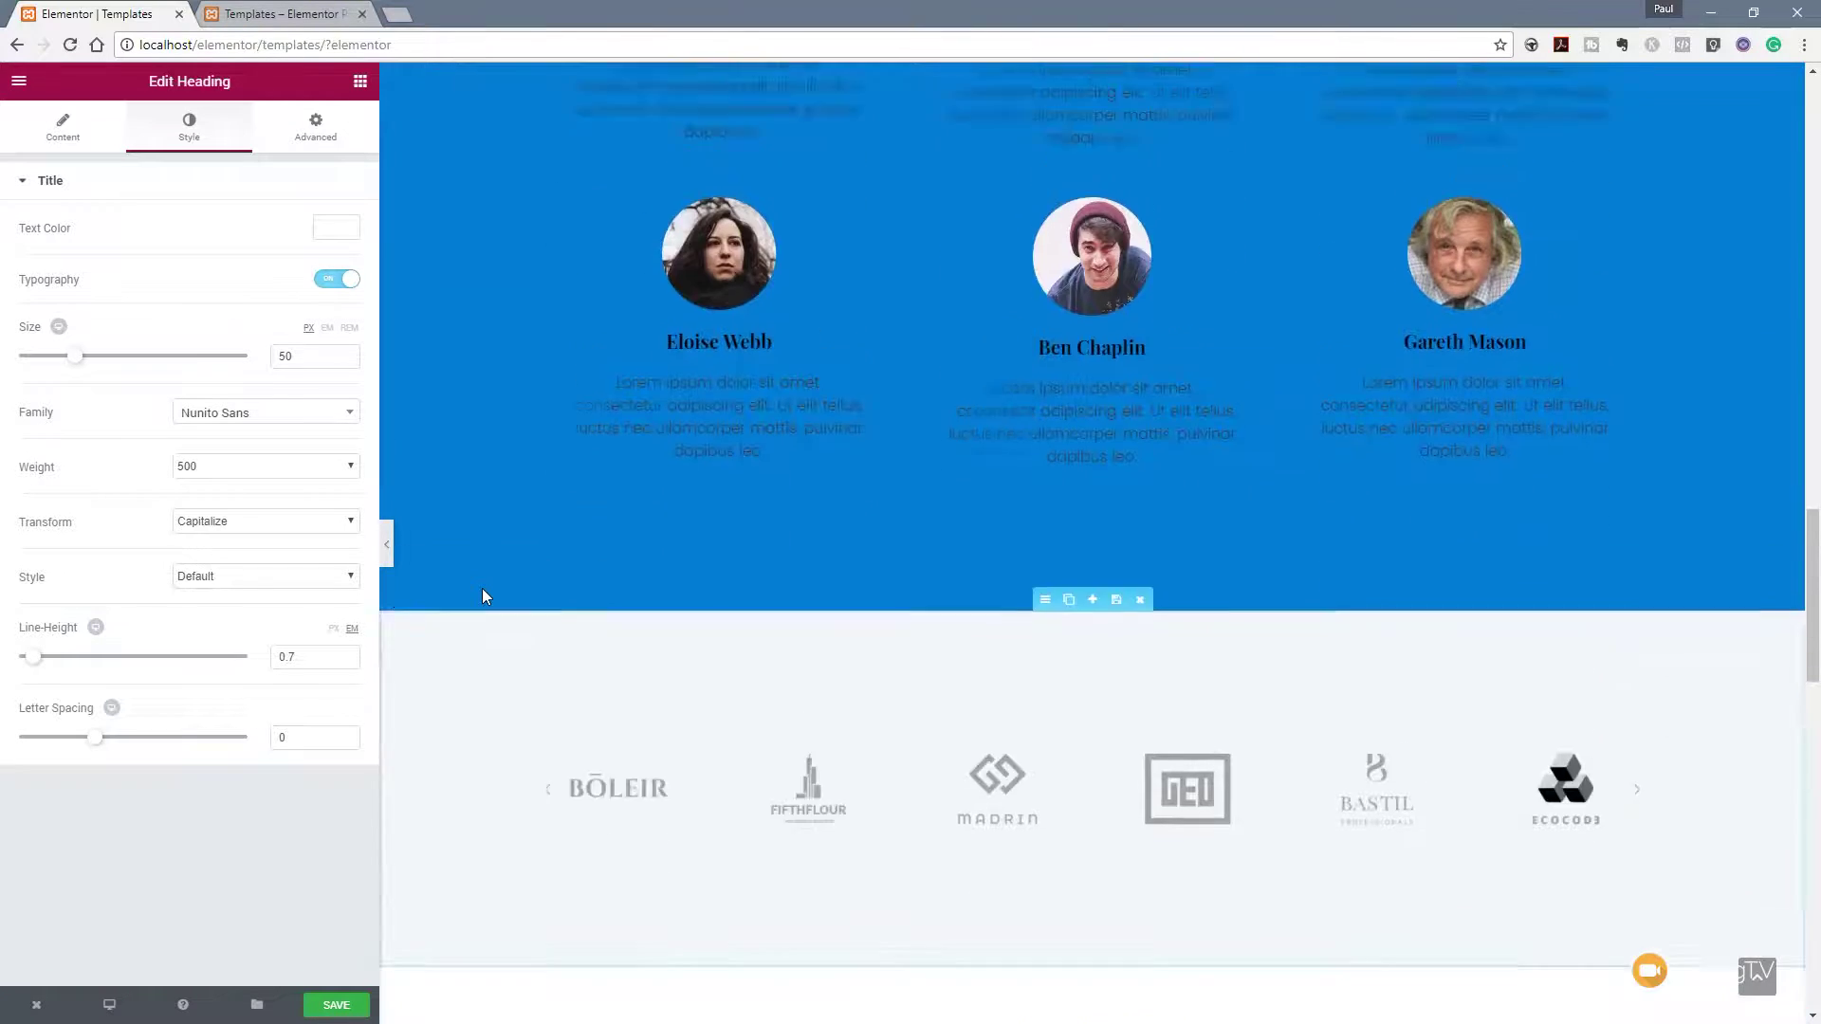
{"action": "scroll", "coordinate": [482, 596], "scroll_direction": "up", "scroll_amount": 7}
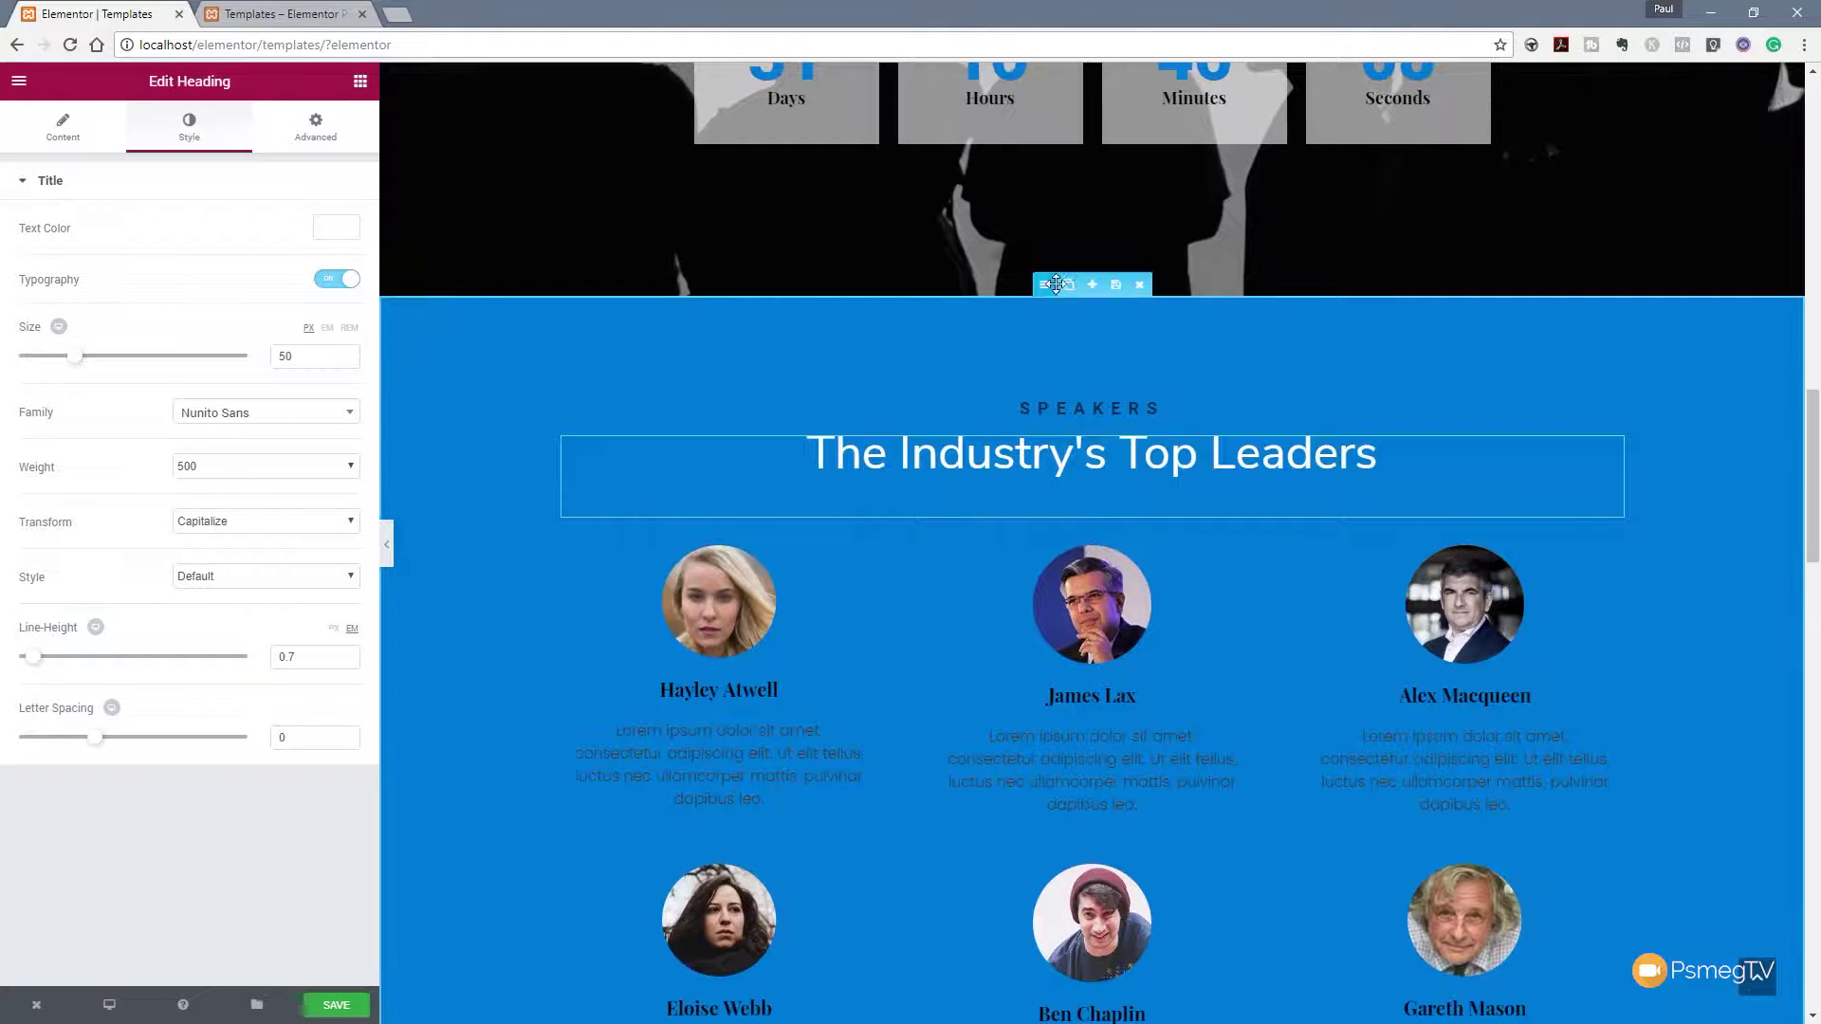
{"action": "left_click", "coordinate": [1139, 285]}
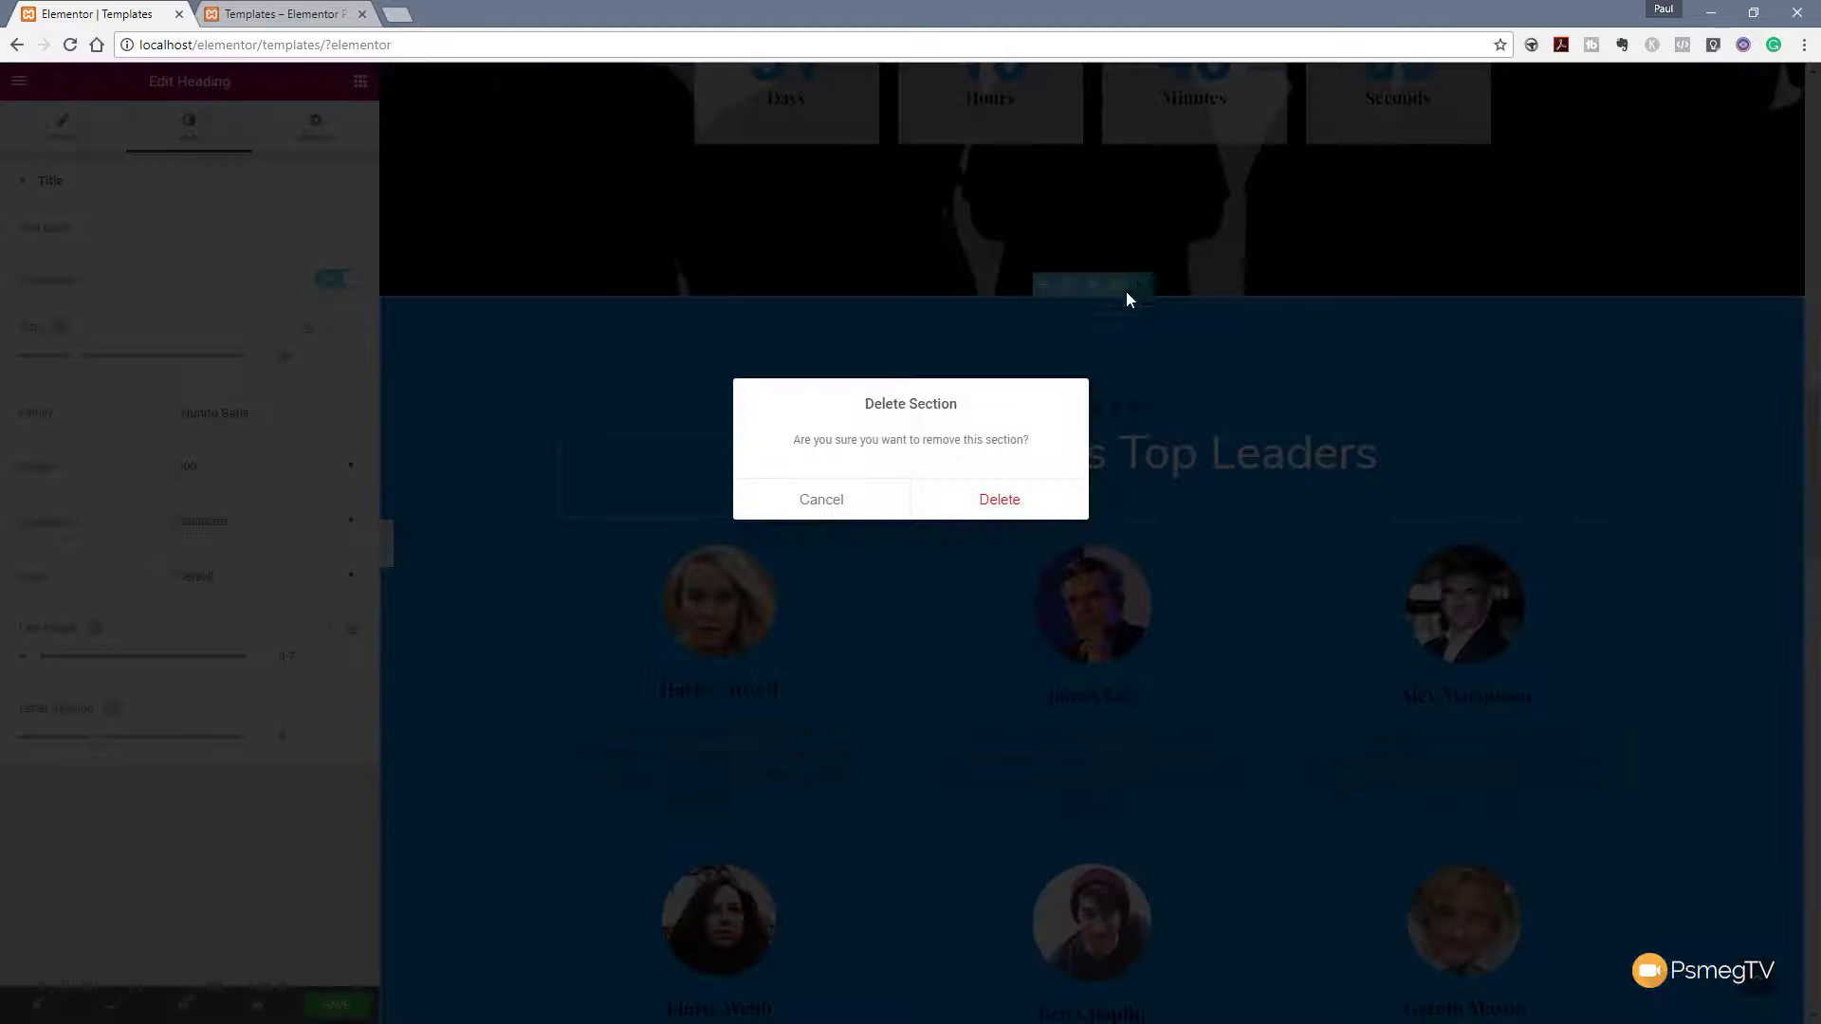
{"action": "left_click", "coordinate": [998, 501]}
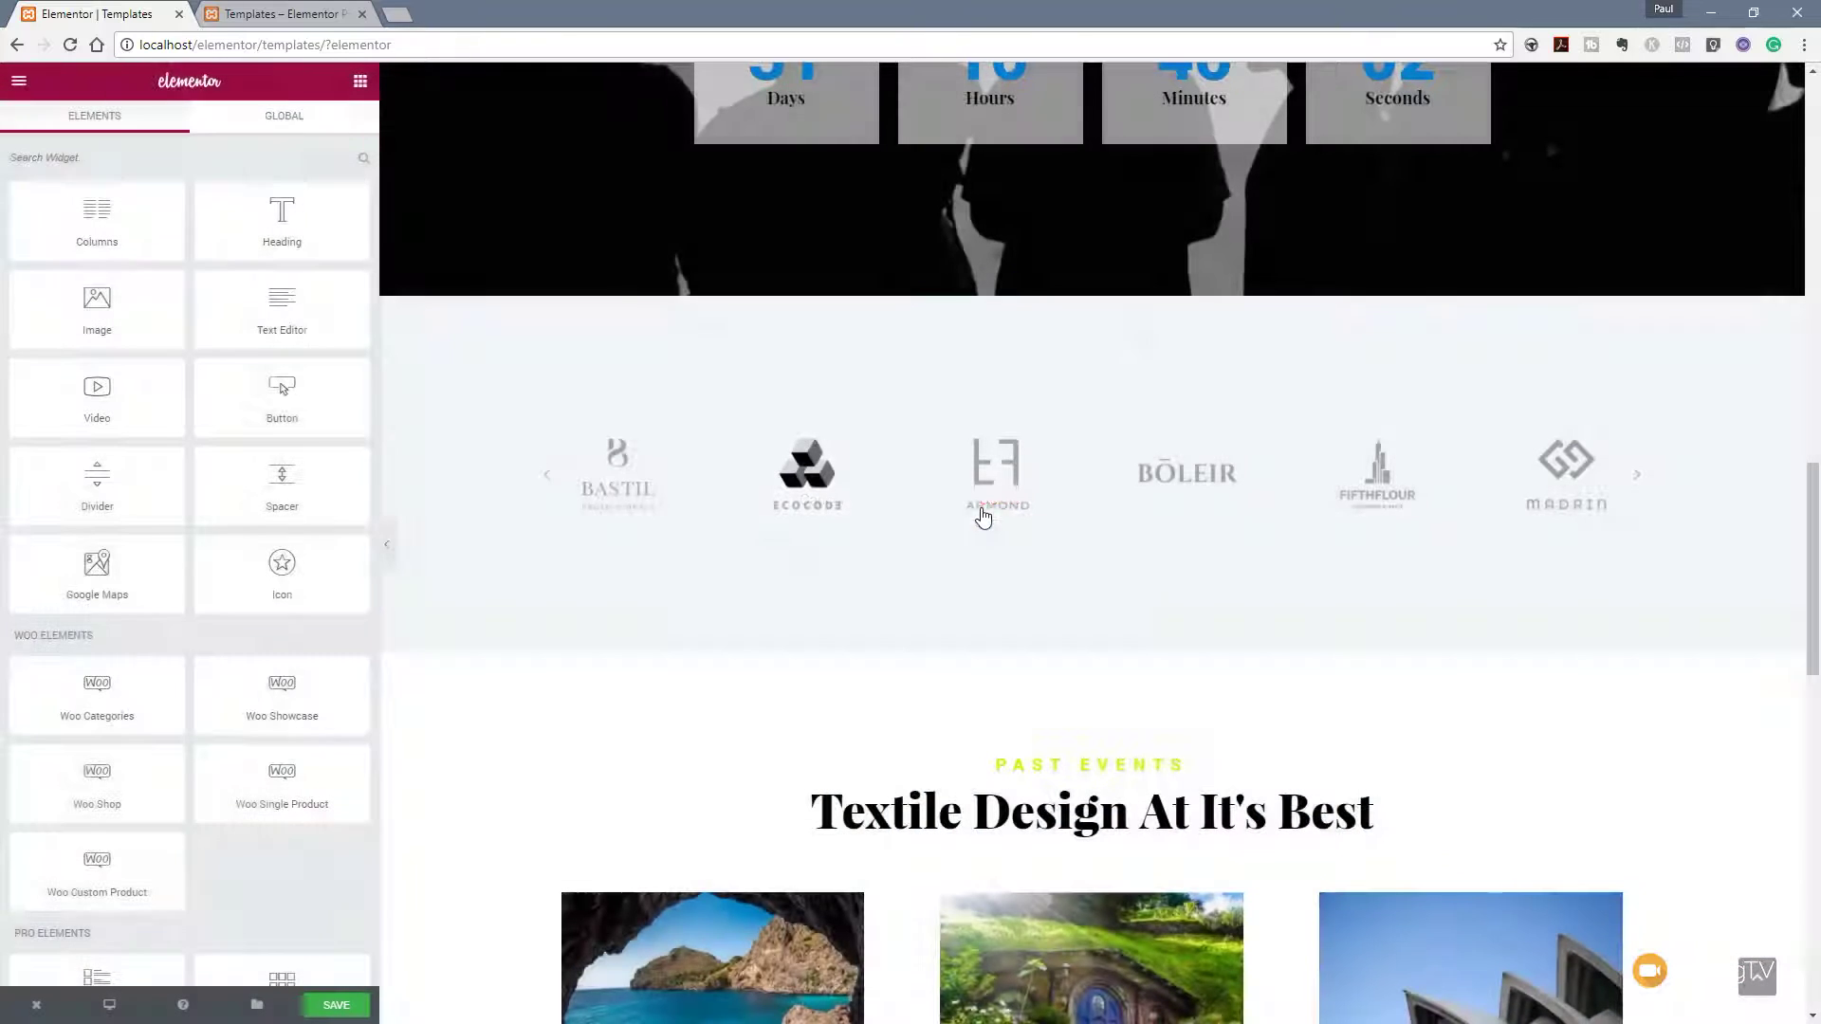
{"action": "scroll", "coordinate": [1231, 699], "scroll_direction": "up", "scroll_amount": 8}
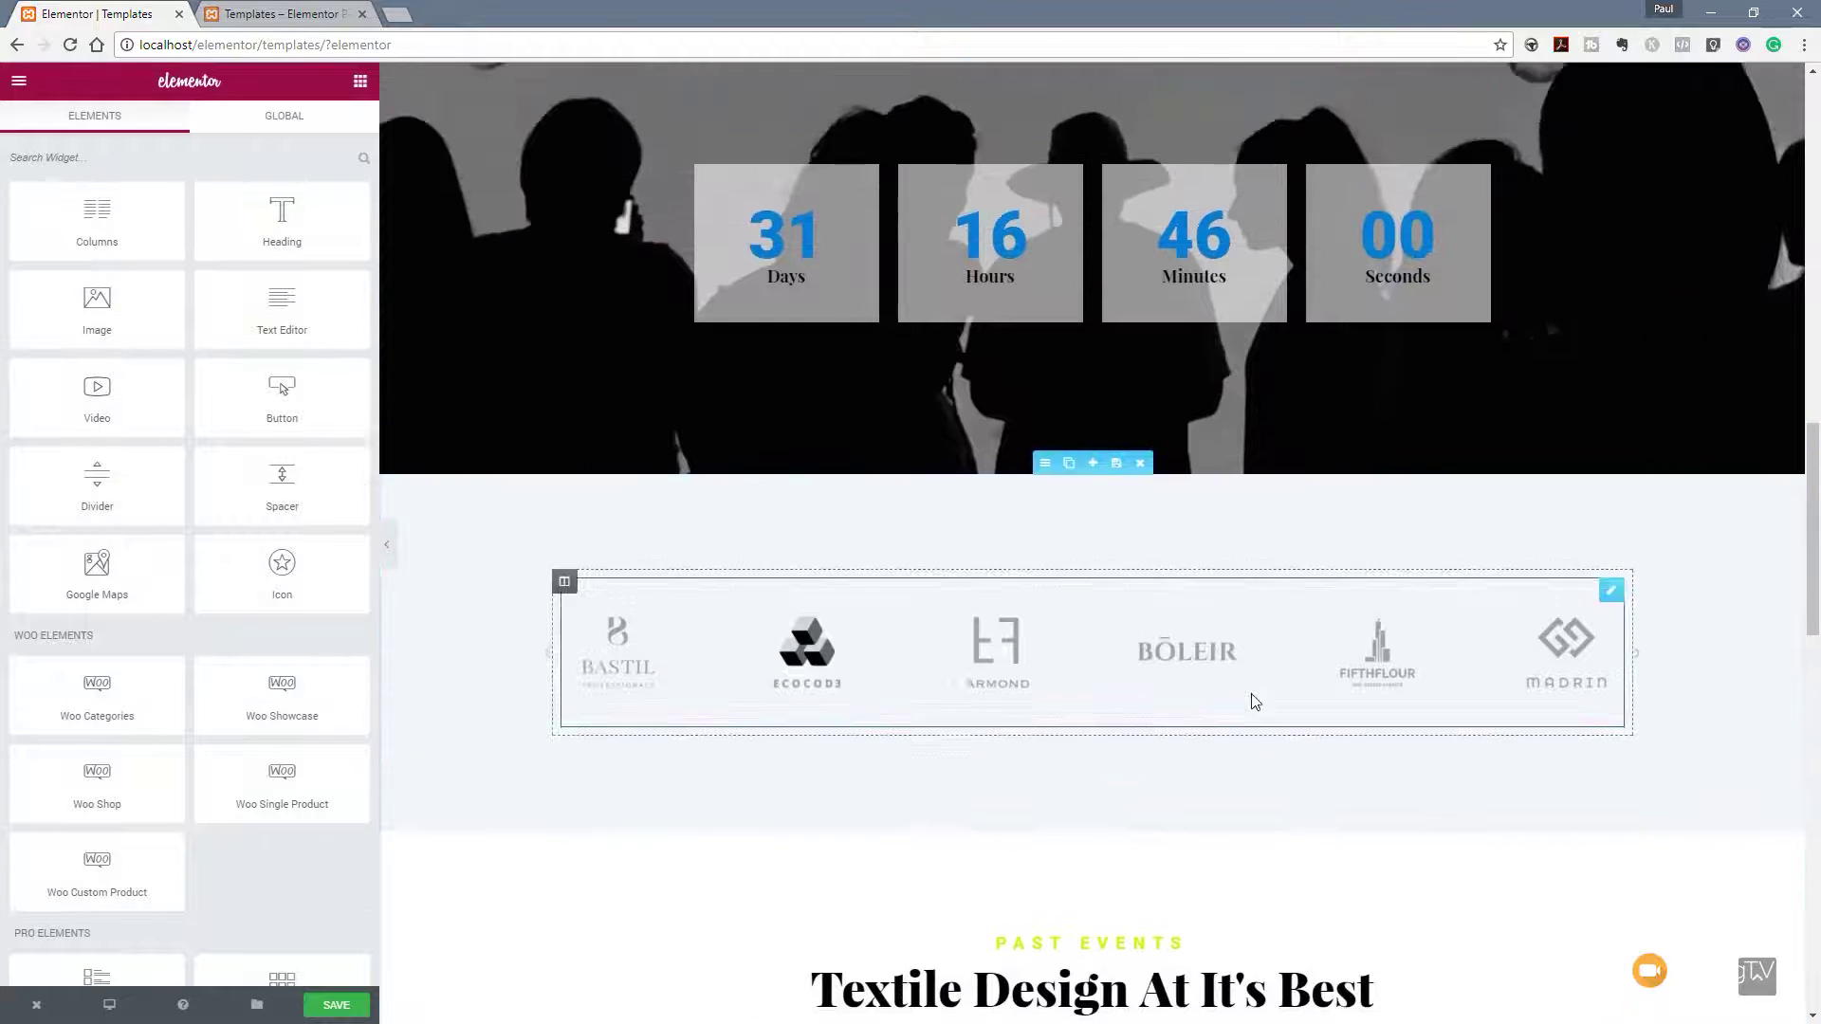
{"action": "scroll", "coordinate": [1498, 736], "scroll_direction": "down", "scroll_amount": 4}
{"action": "scroll", "coordinate": [1475, 742], "scroll_direction": "down", "scroll_amount": 5}
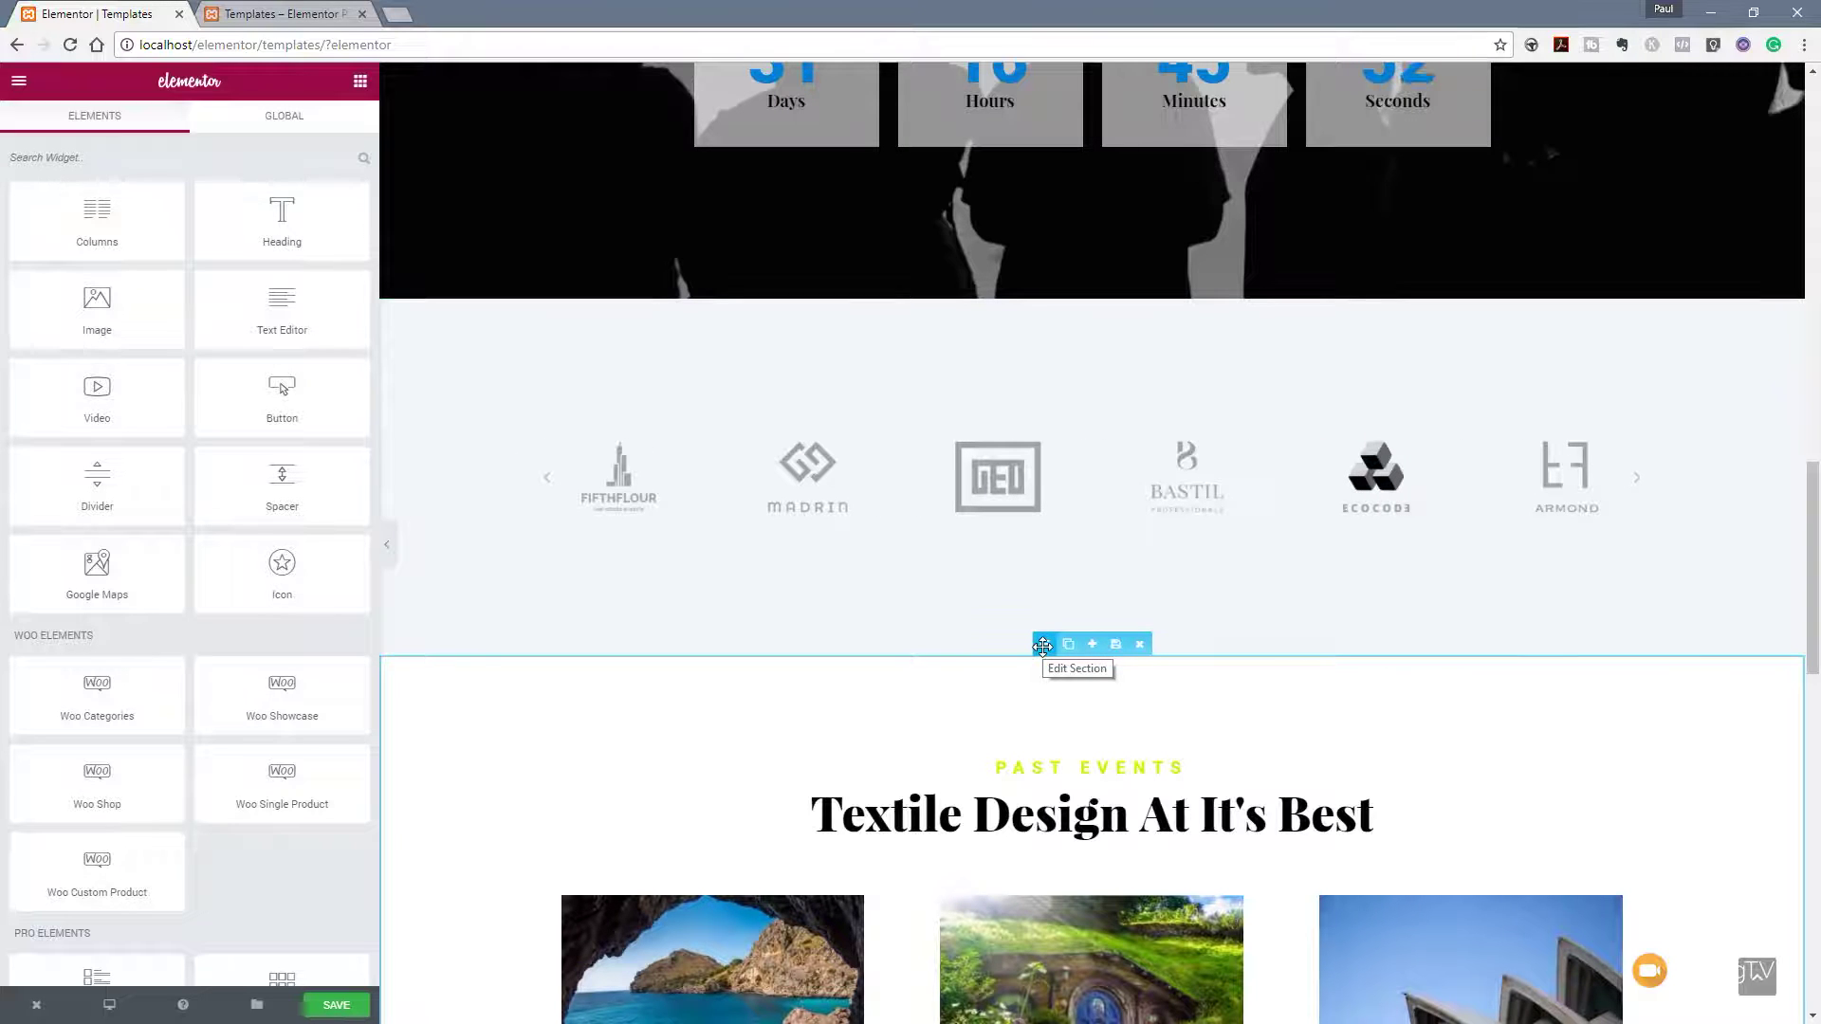
{"action": "scroll", "coordinate": [855, 569], "scroll_direction": "up", "scroll_amount": 6}
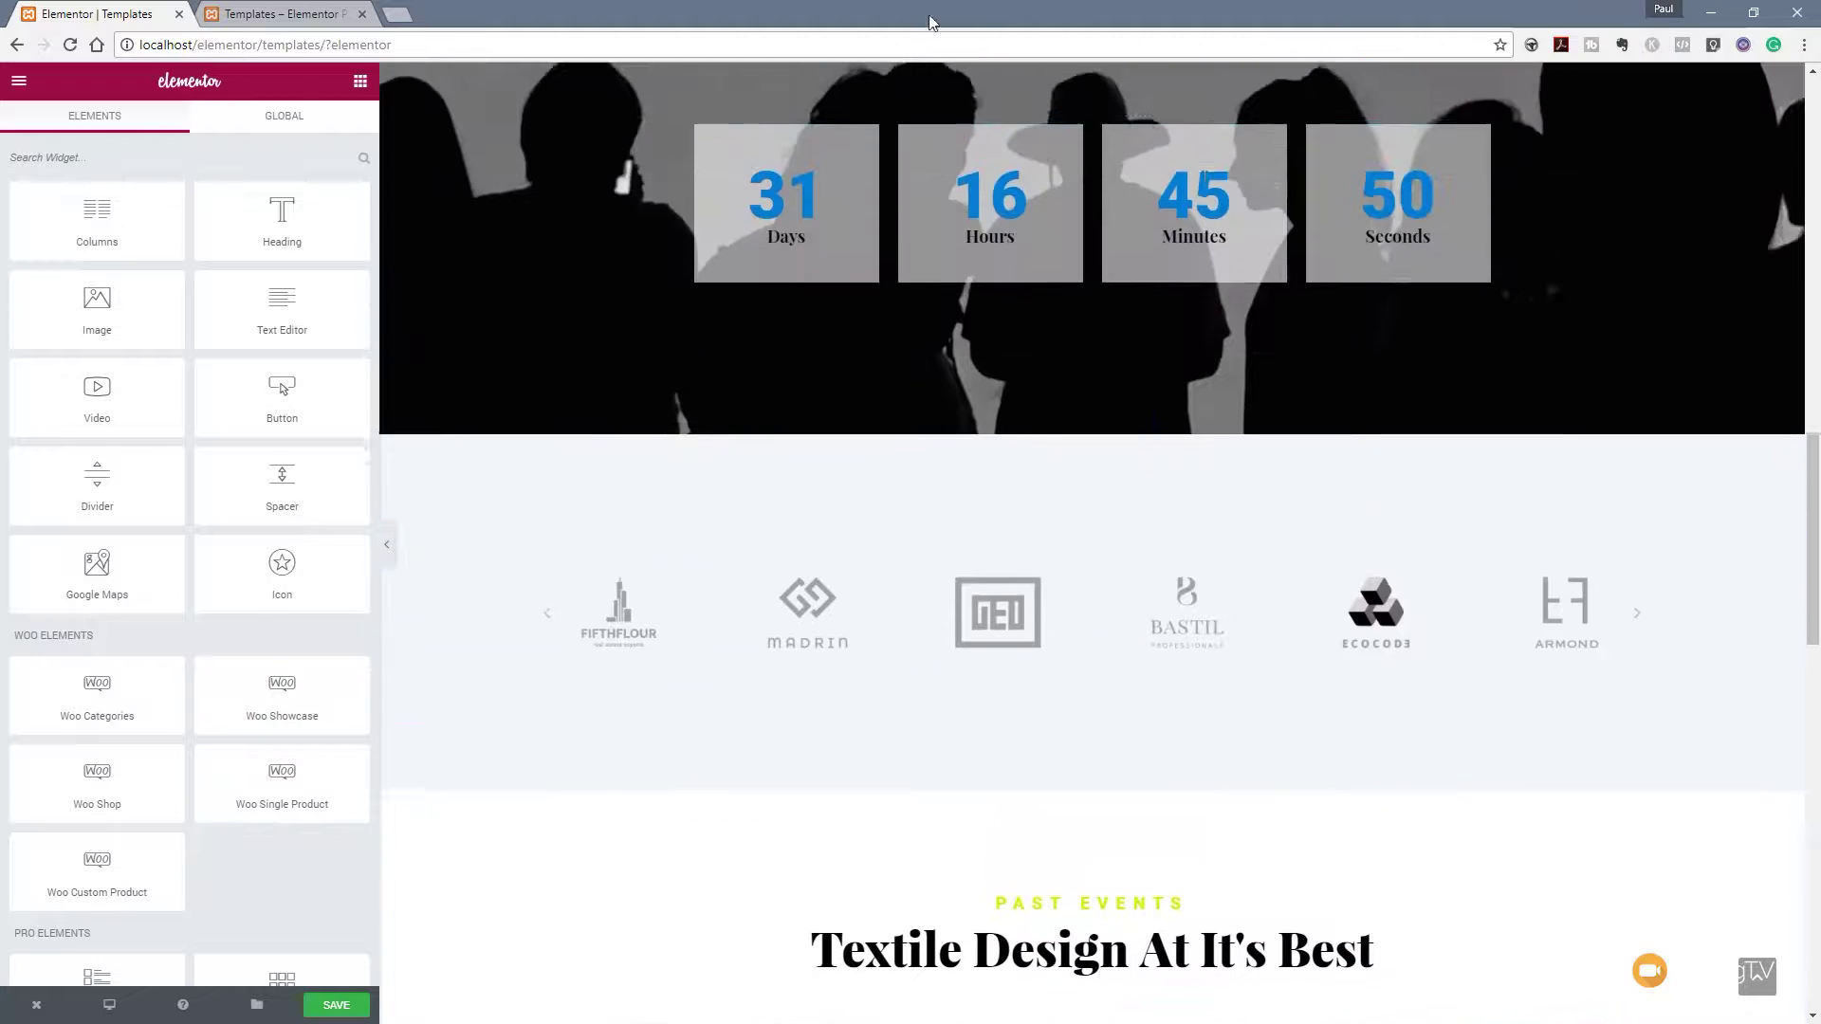
{"action": "scroll", "coordinate": [855, 569], "scroll_direction": "down", "scroll_amount": 5}
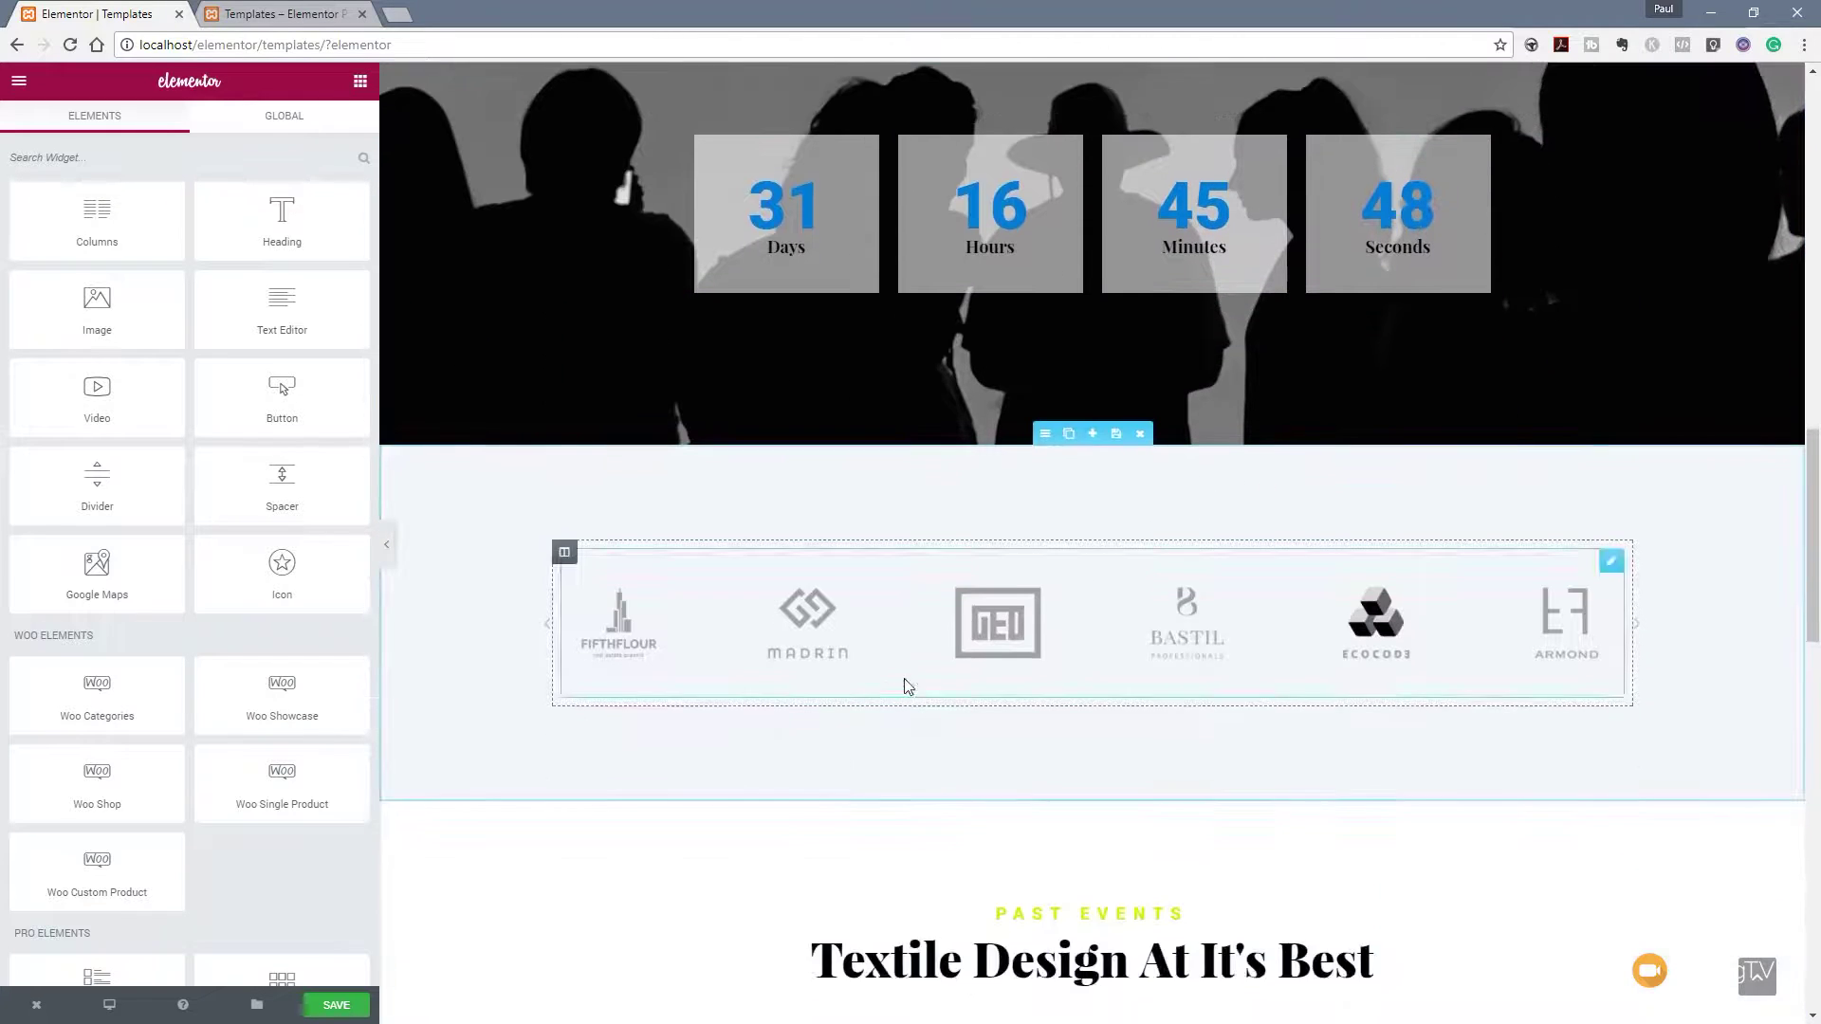
{"action": "scroll", "coordinate": [1004, 607], "scroll_direction": "up", "scroll_amount": 3}
{"action": "left_click_drag", "start_coordinate": [1044, 260], "coordinate": [1021, 631]}
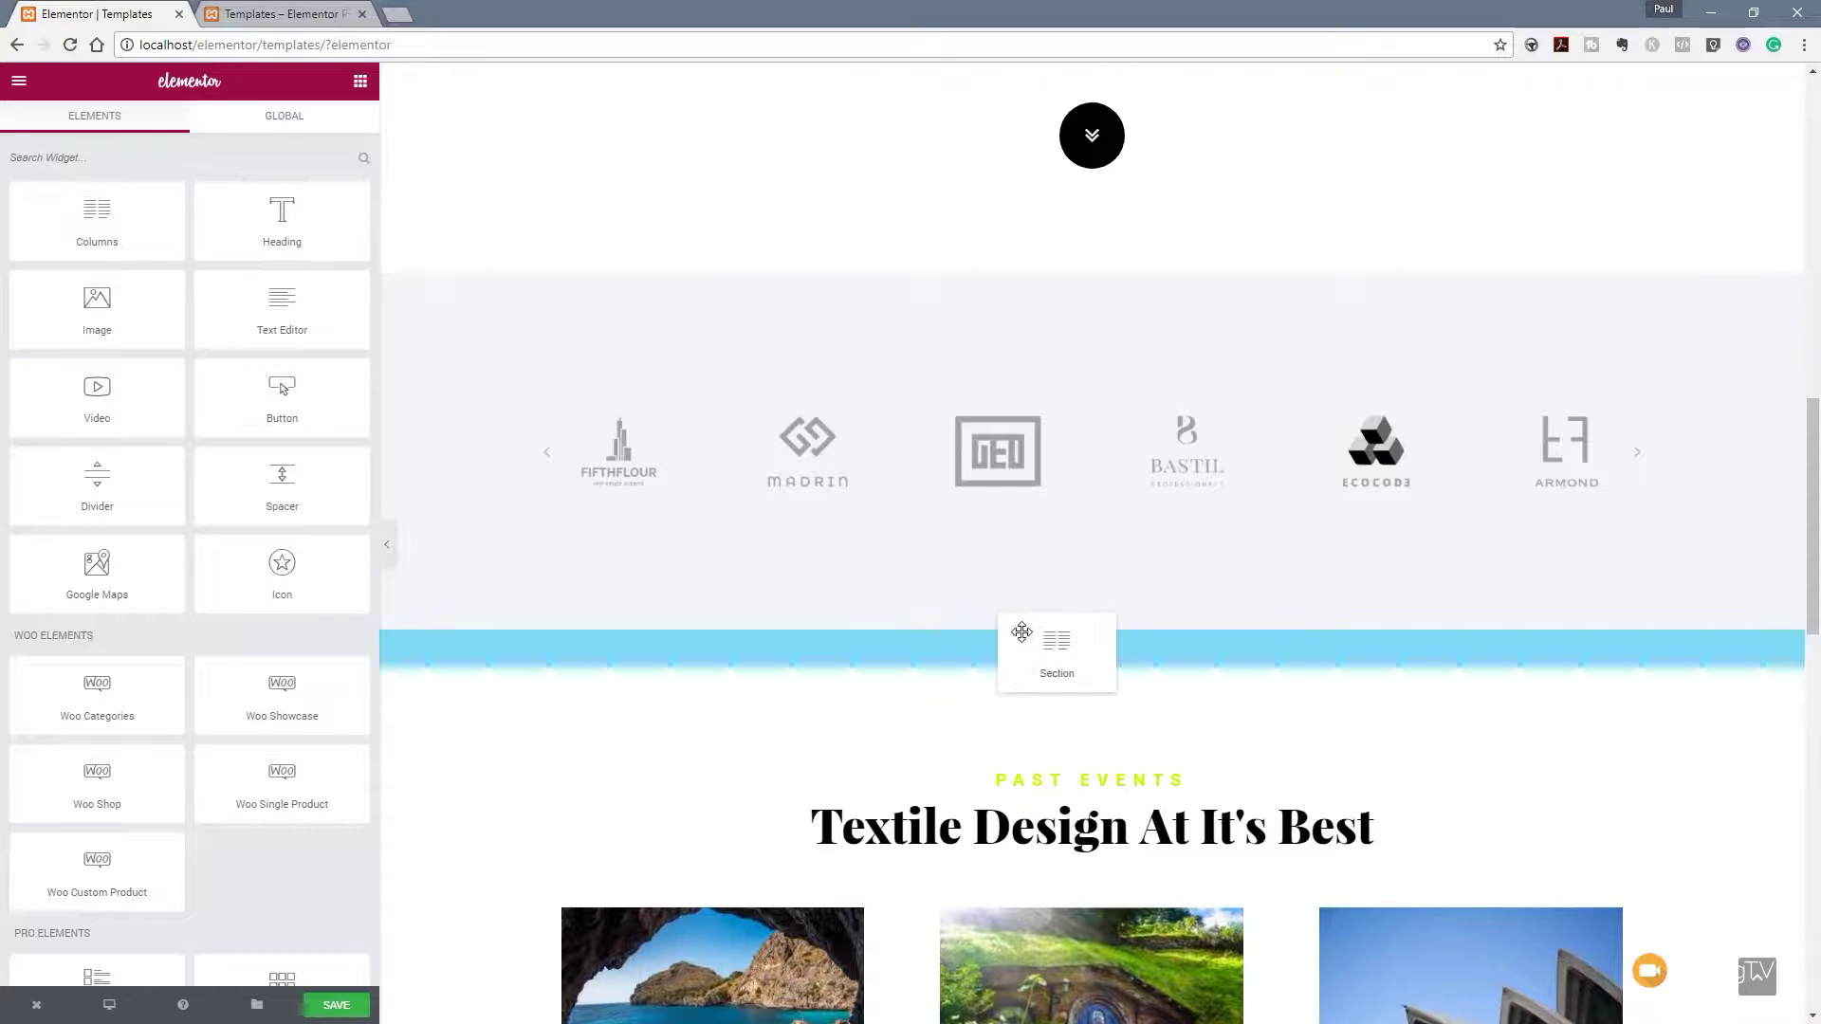
{"action": "left_click_drag", "start_coordinate": [1021, 631], "coordinate": [1021, 632]}
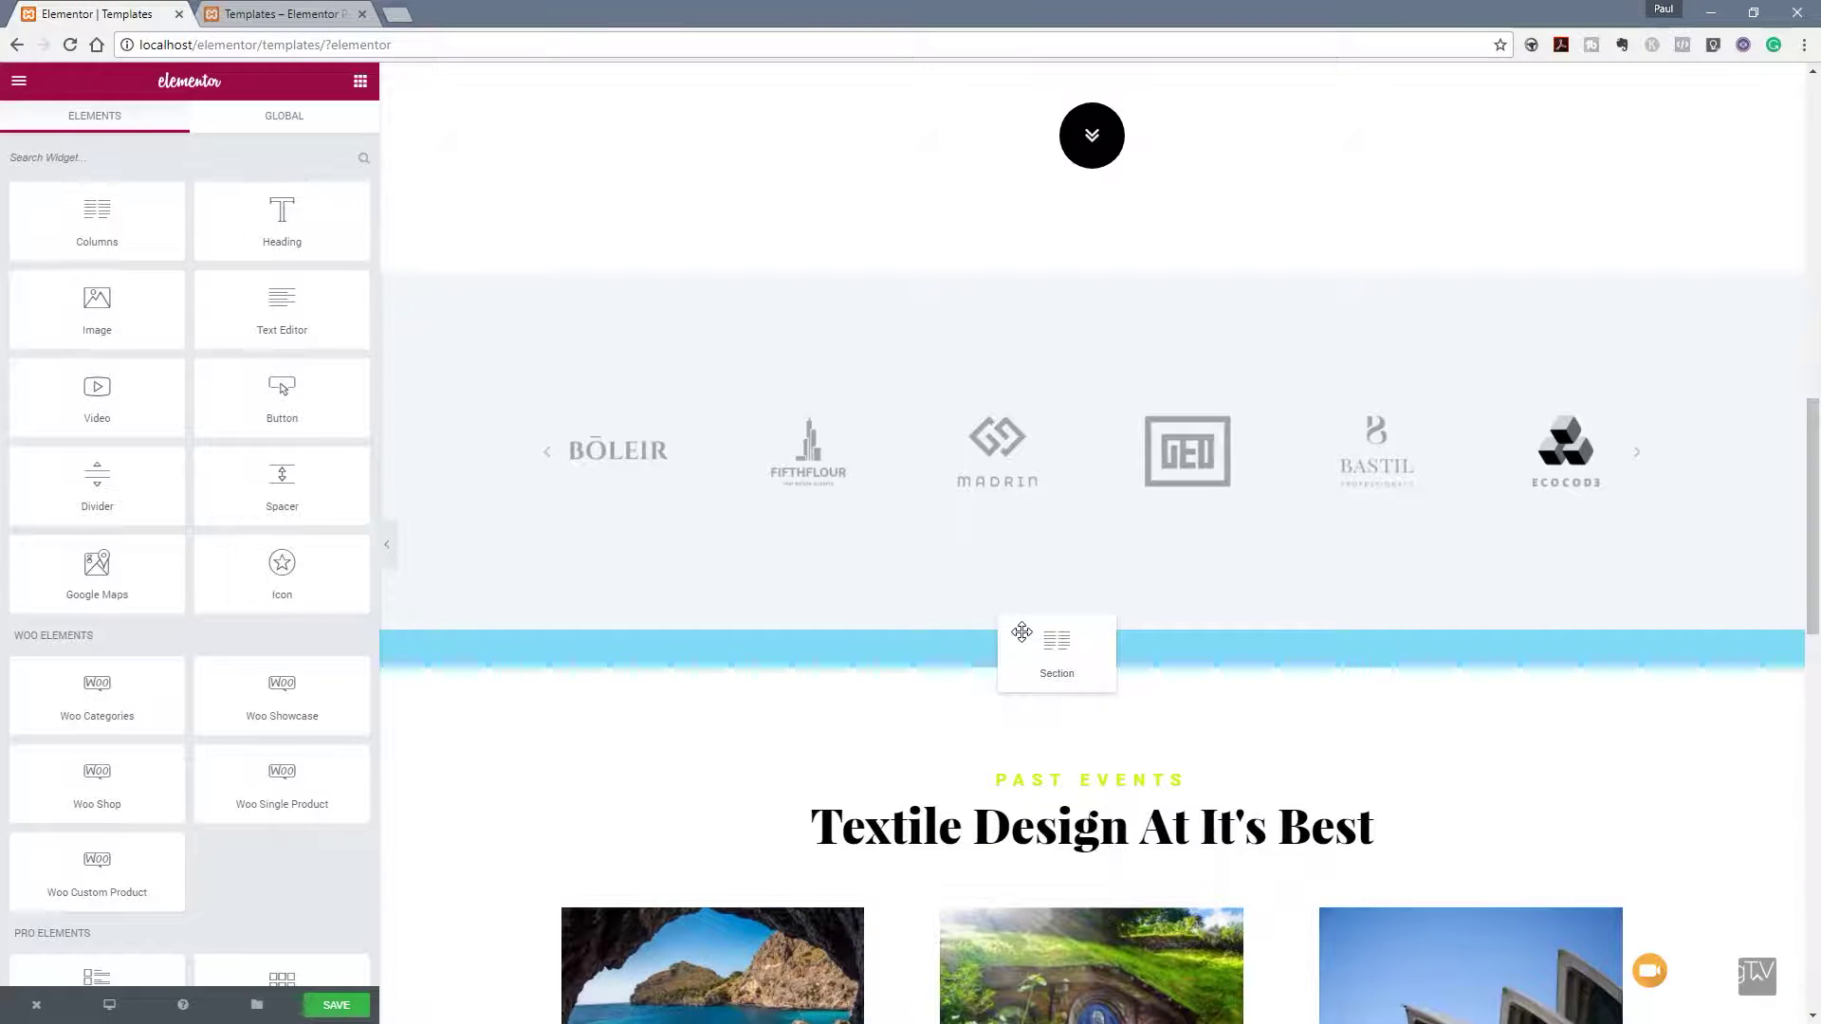
{"action": "left_click_drag", "start_coordinate": [1021, 631], "coordinate": [1022, 634]}
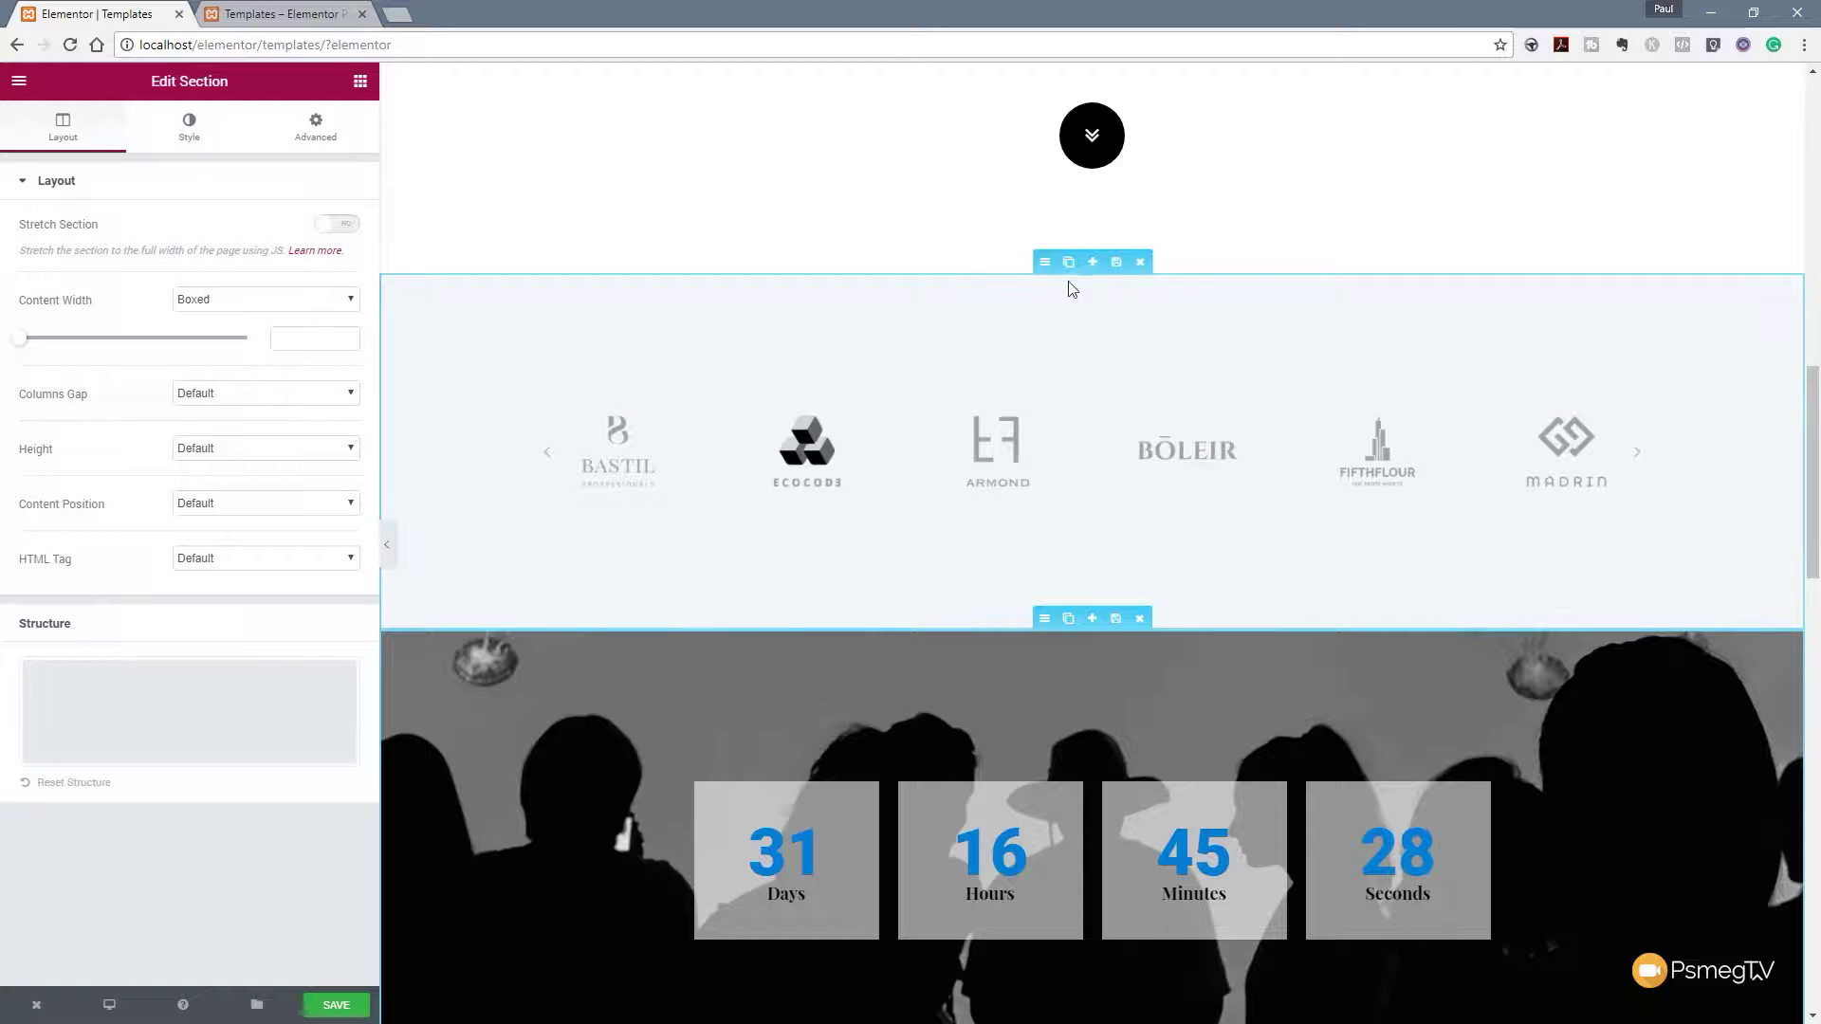
{"action": "left_click_drag", "start_coordinate": [1040, 266], "coordinate": [1024, 766]}
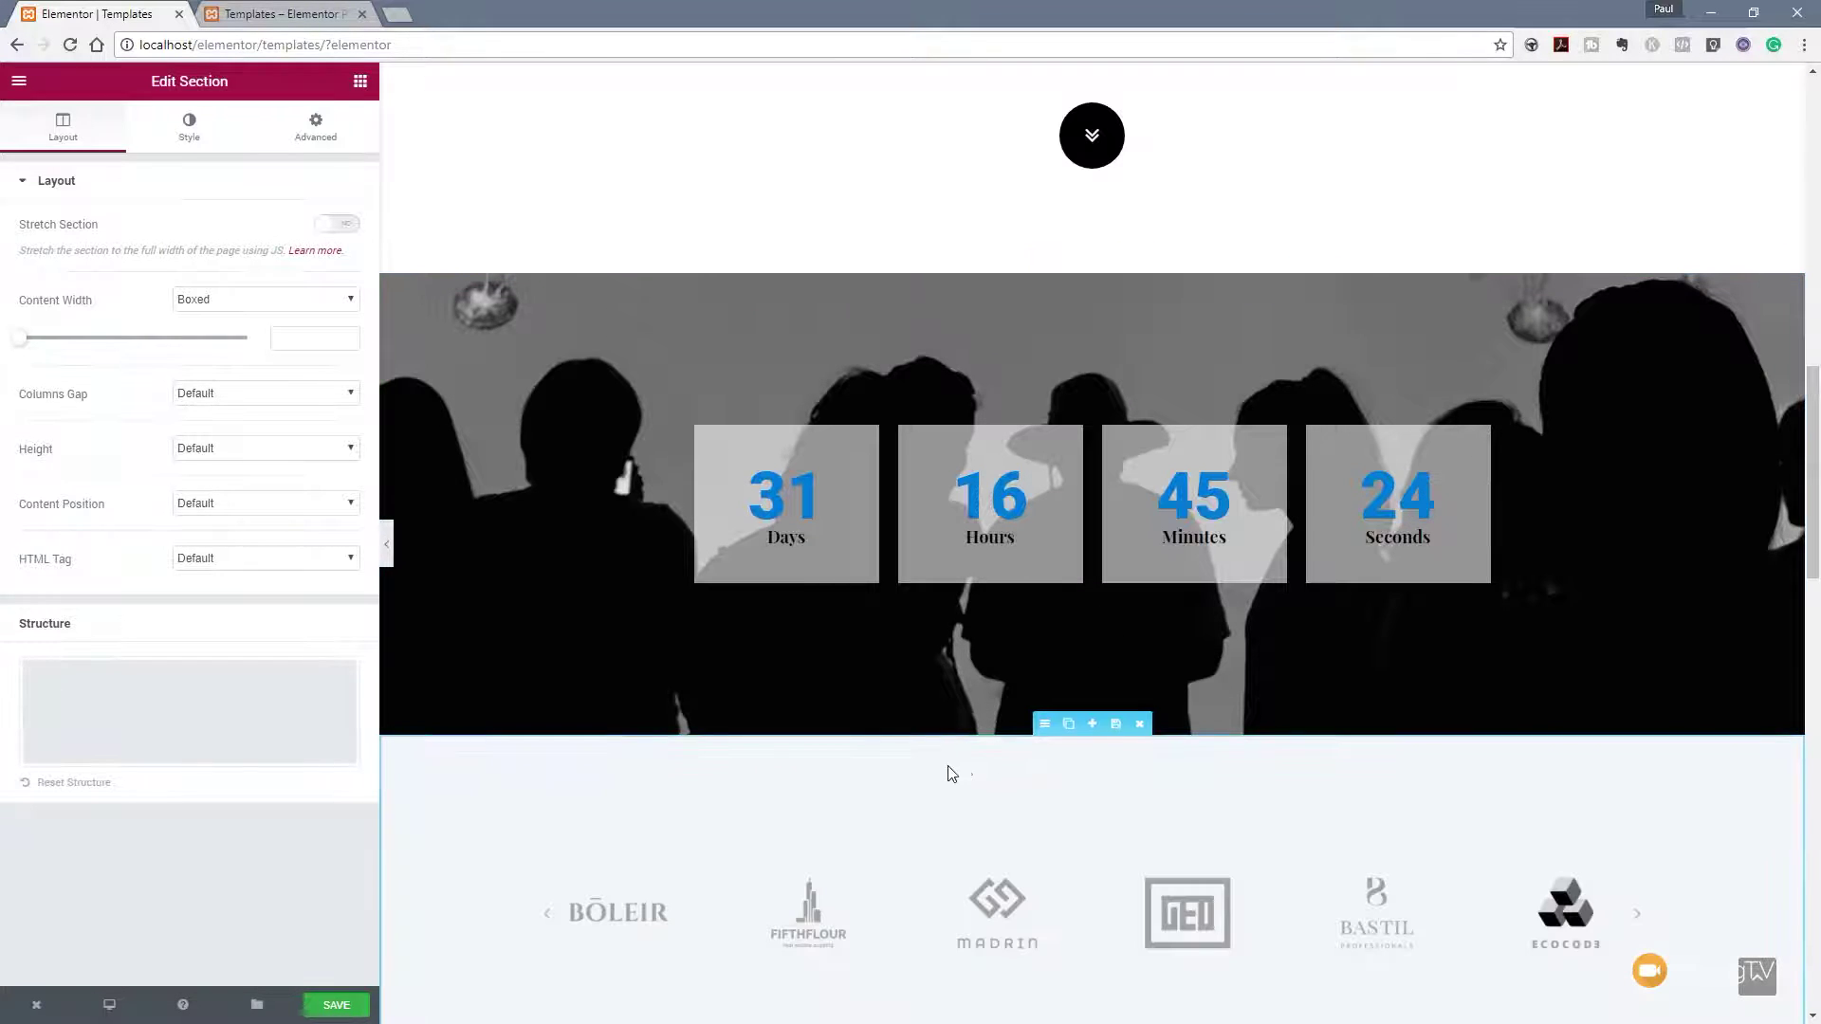
{"action": "scroll", "coordinate": [1364, 695], "scroll_direction": "down", "scroll_amount": 9}
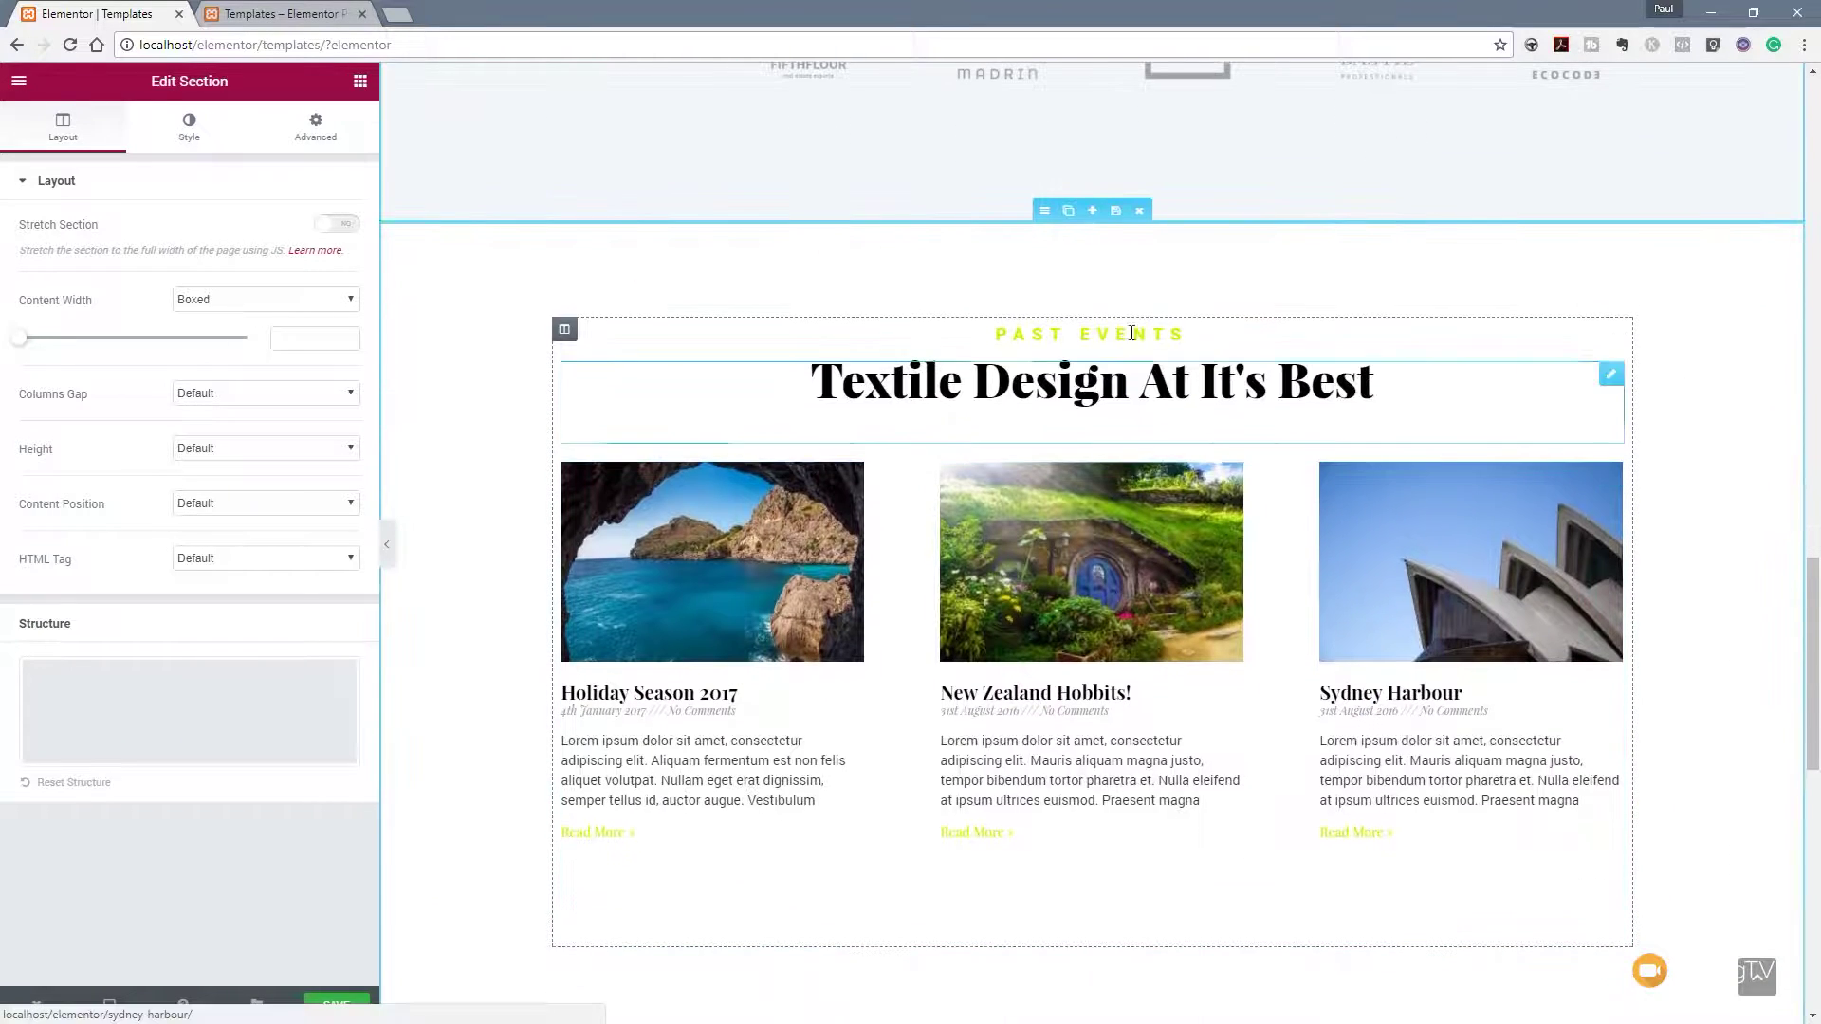
Turn the PAST EVENTS heading text blue #067ed3.
{"action": "left_click", "coordinate": [1612, 335]}
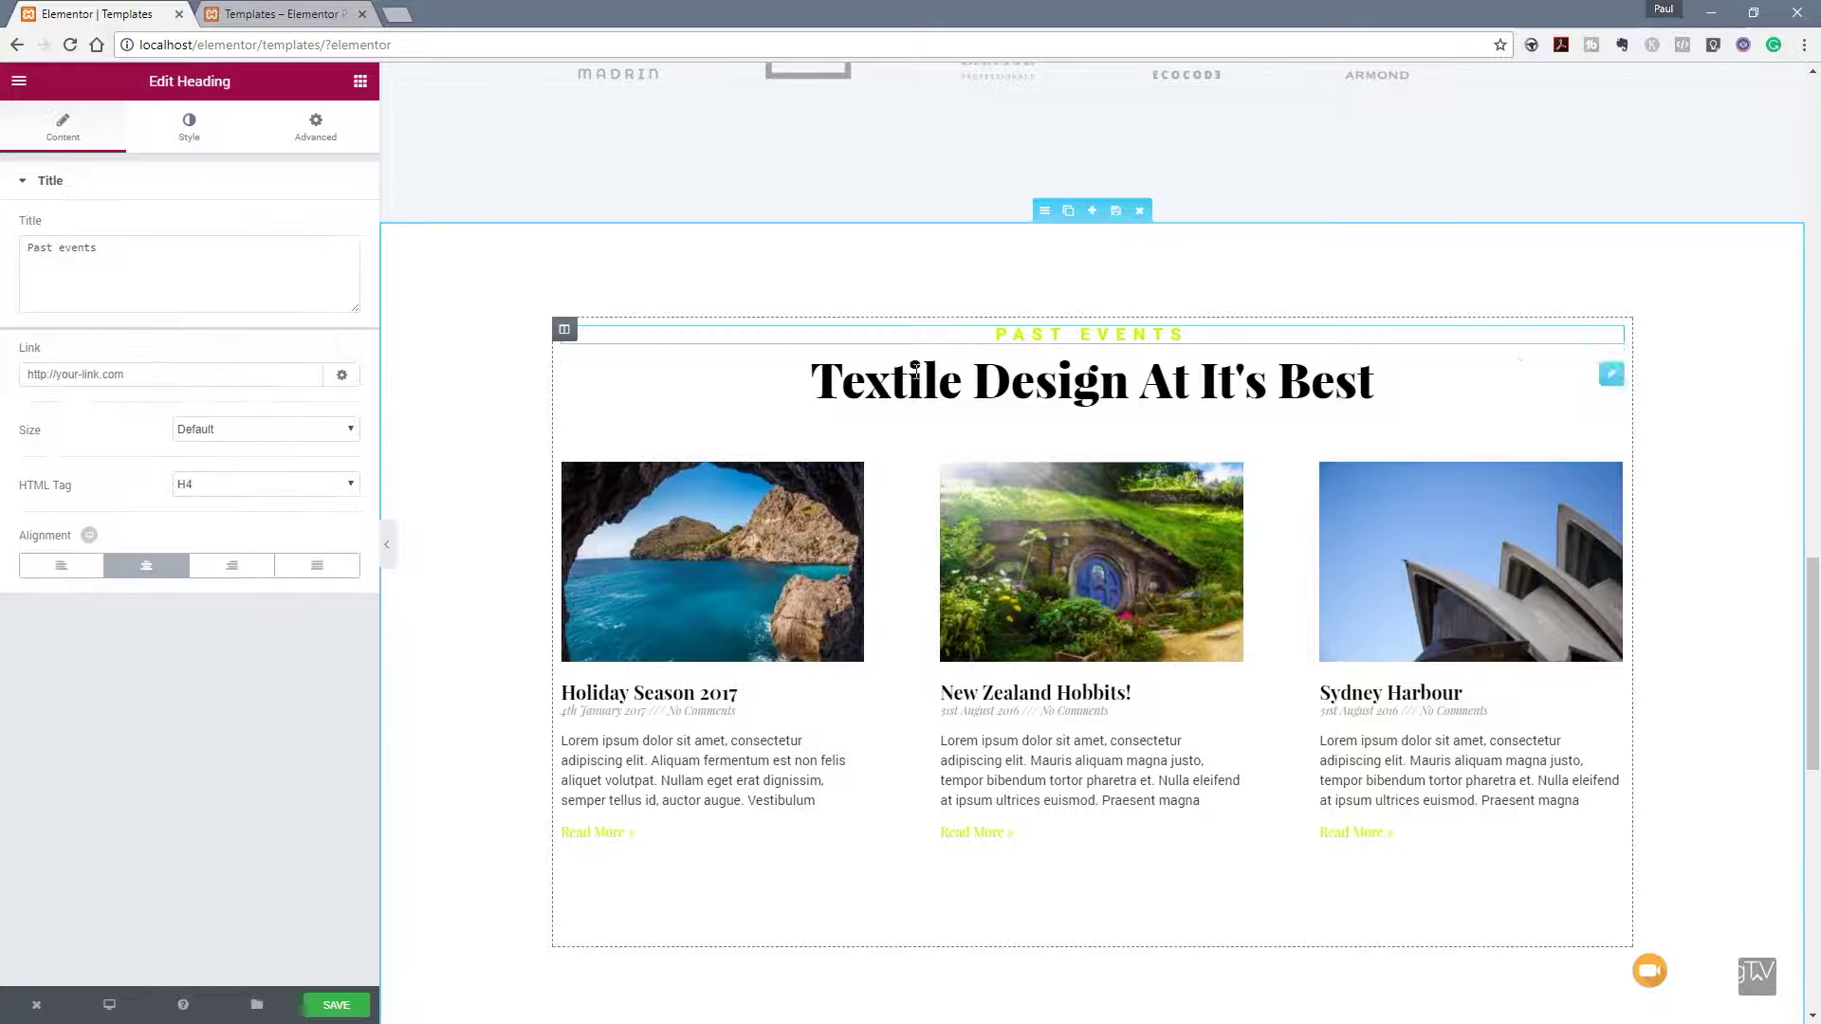
{"action": "left_click", "coordinate": [216, 134]}
{"action": "left_click", "coordinate": [327, 230]}
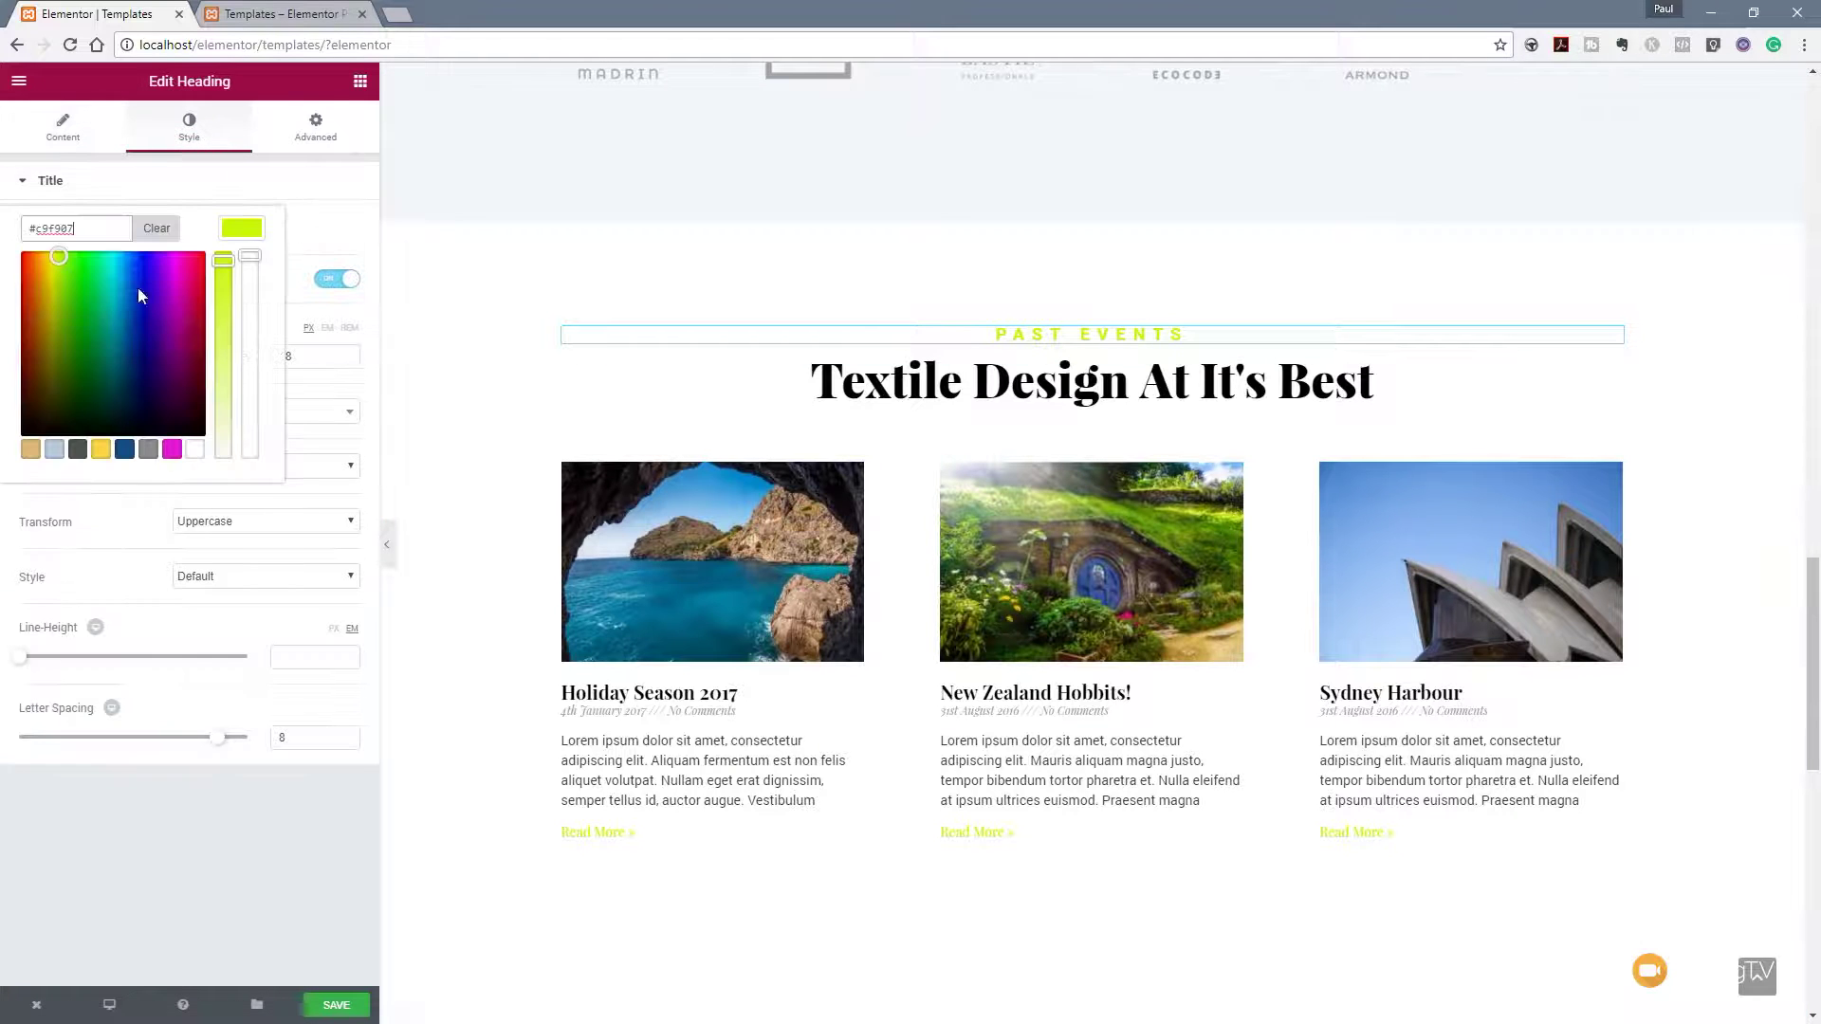
{"action": "triple_click", "coordinate": [69, 231]}
{"action": "type", "text": "#067ed3"}
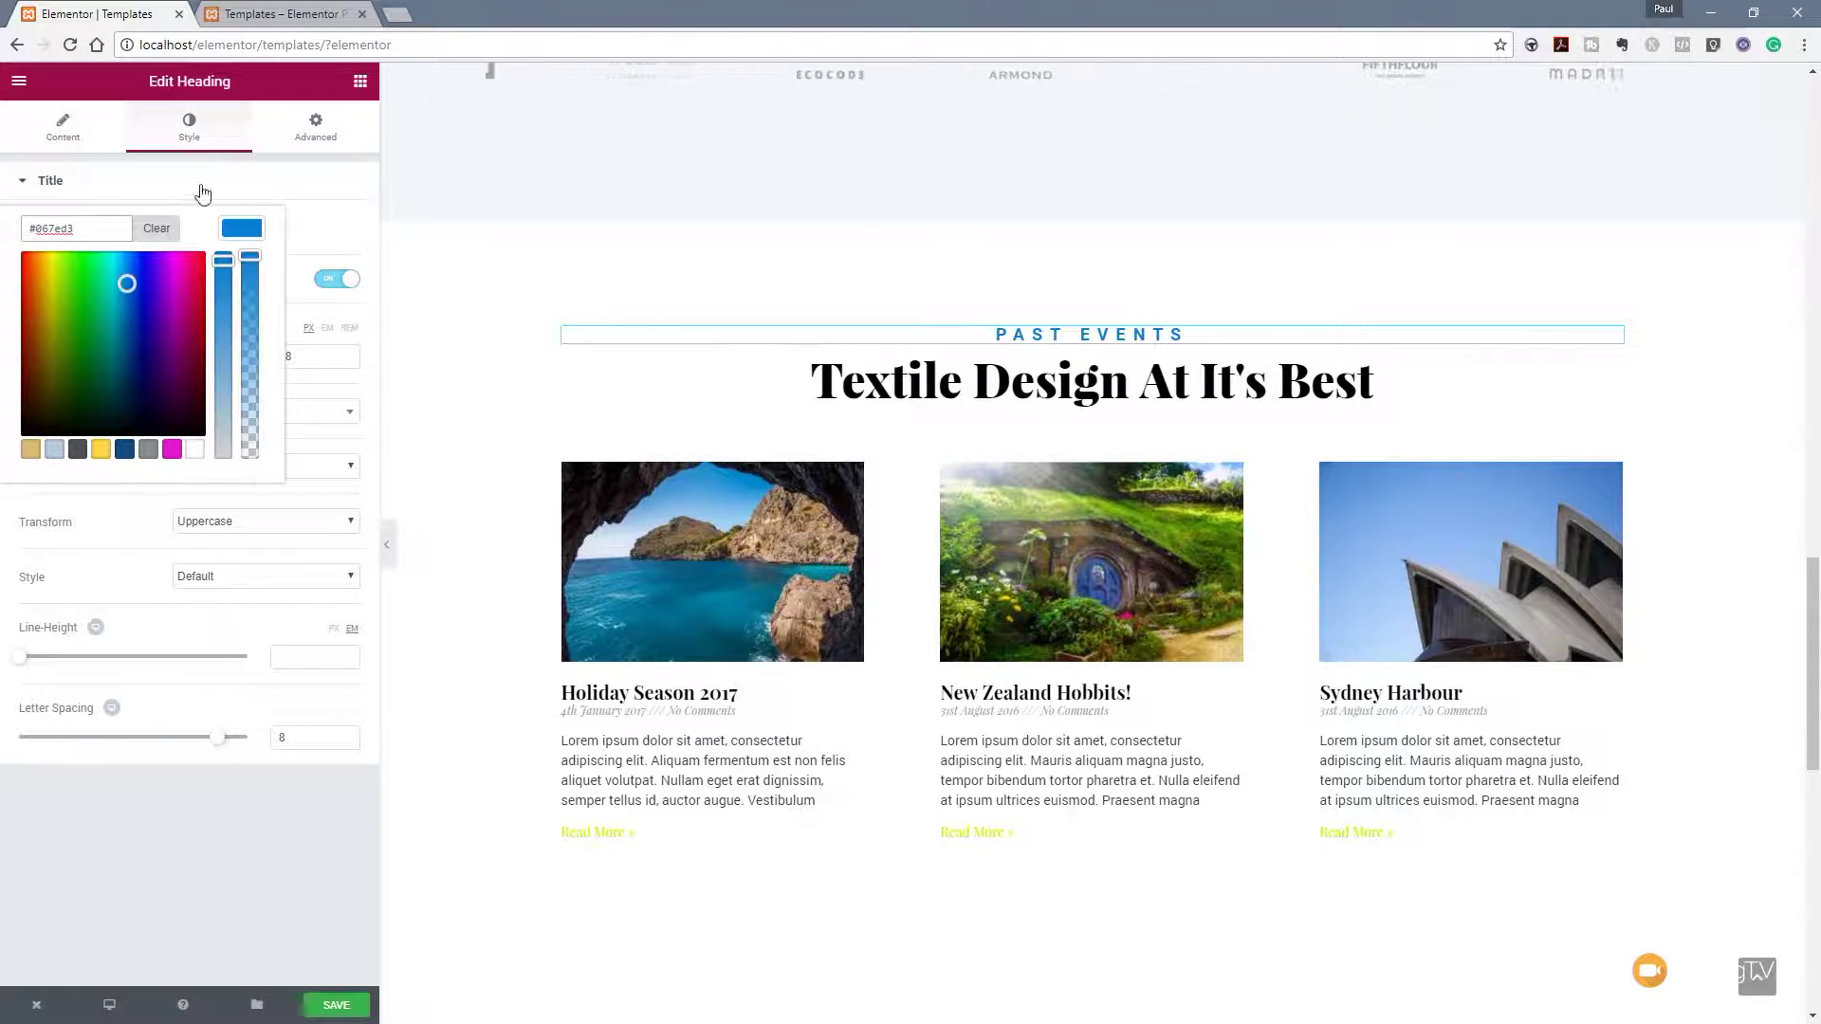
{"action": "left_click", "coordinate": [290, 189]}
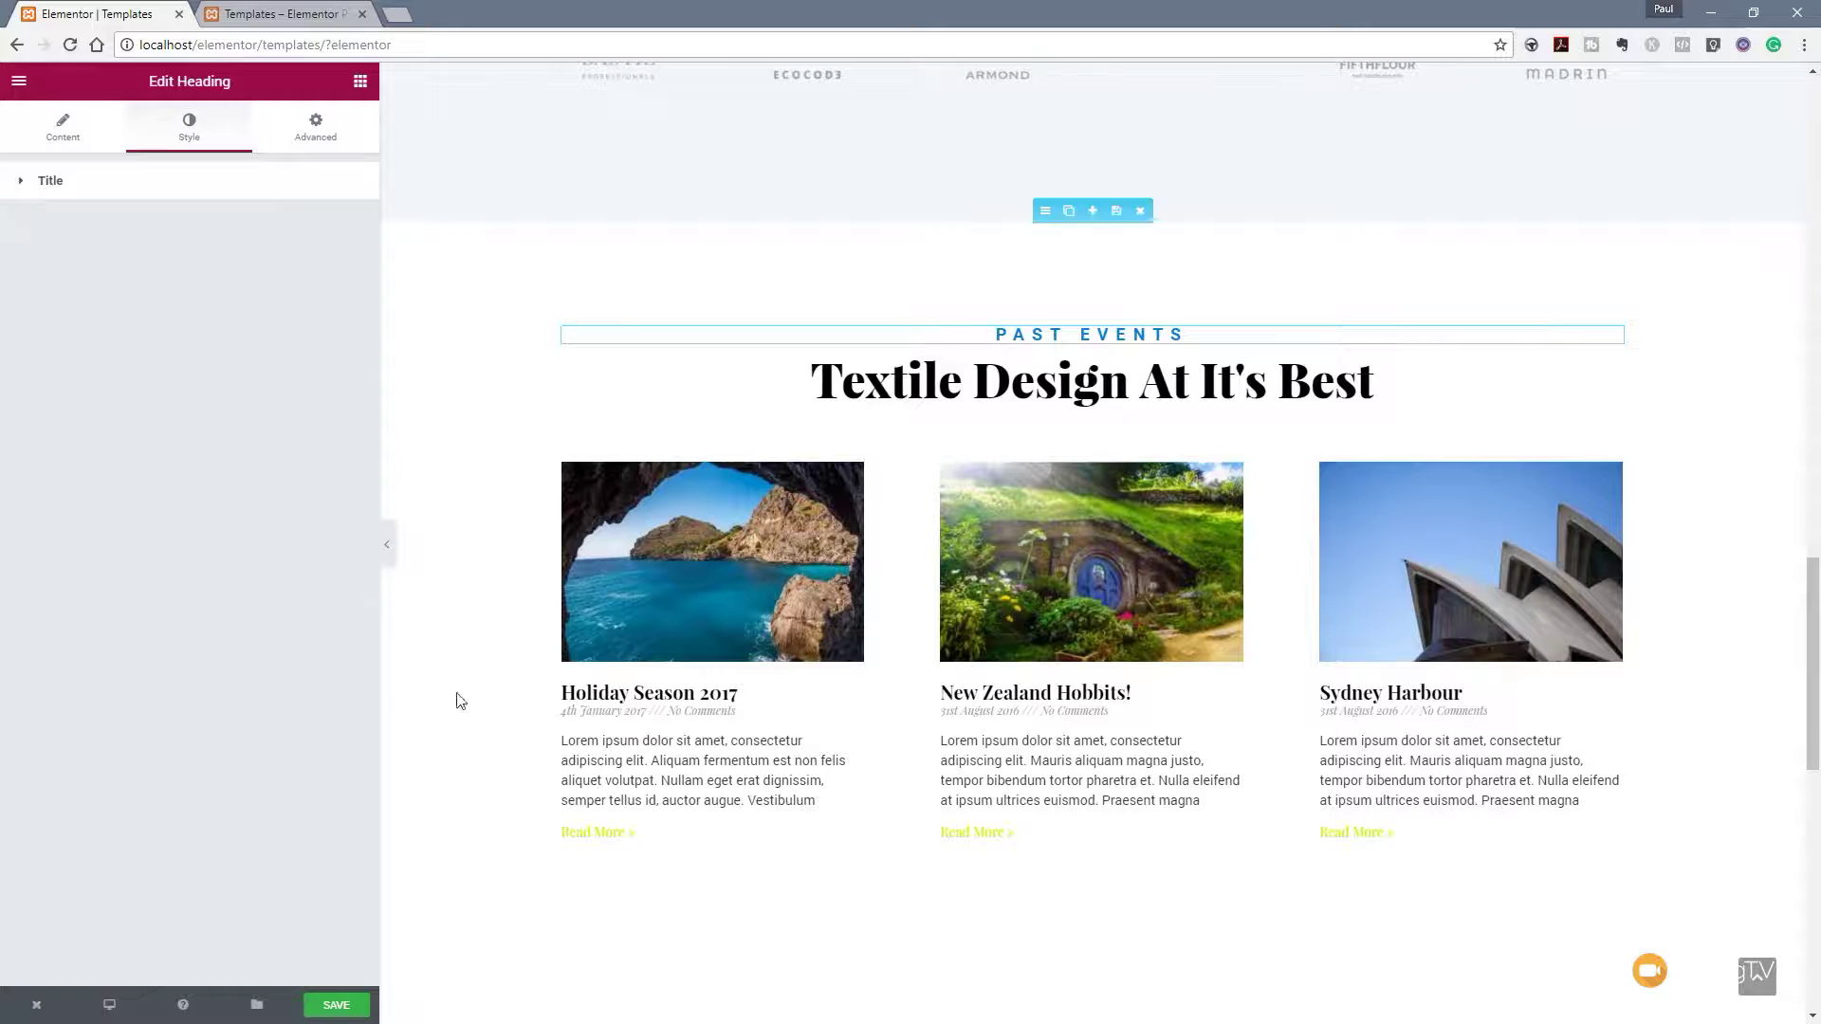
Recolor the posts grid's Read More links to blue #067ed3.
{"action": "left_click", "coordinate": [680, 847]}
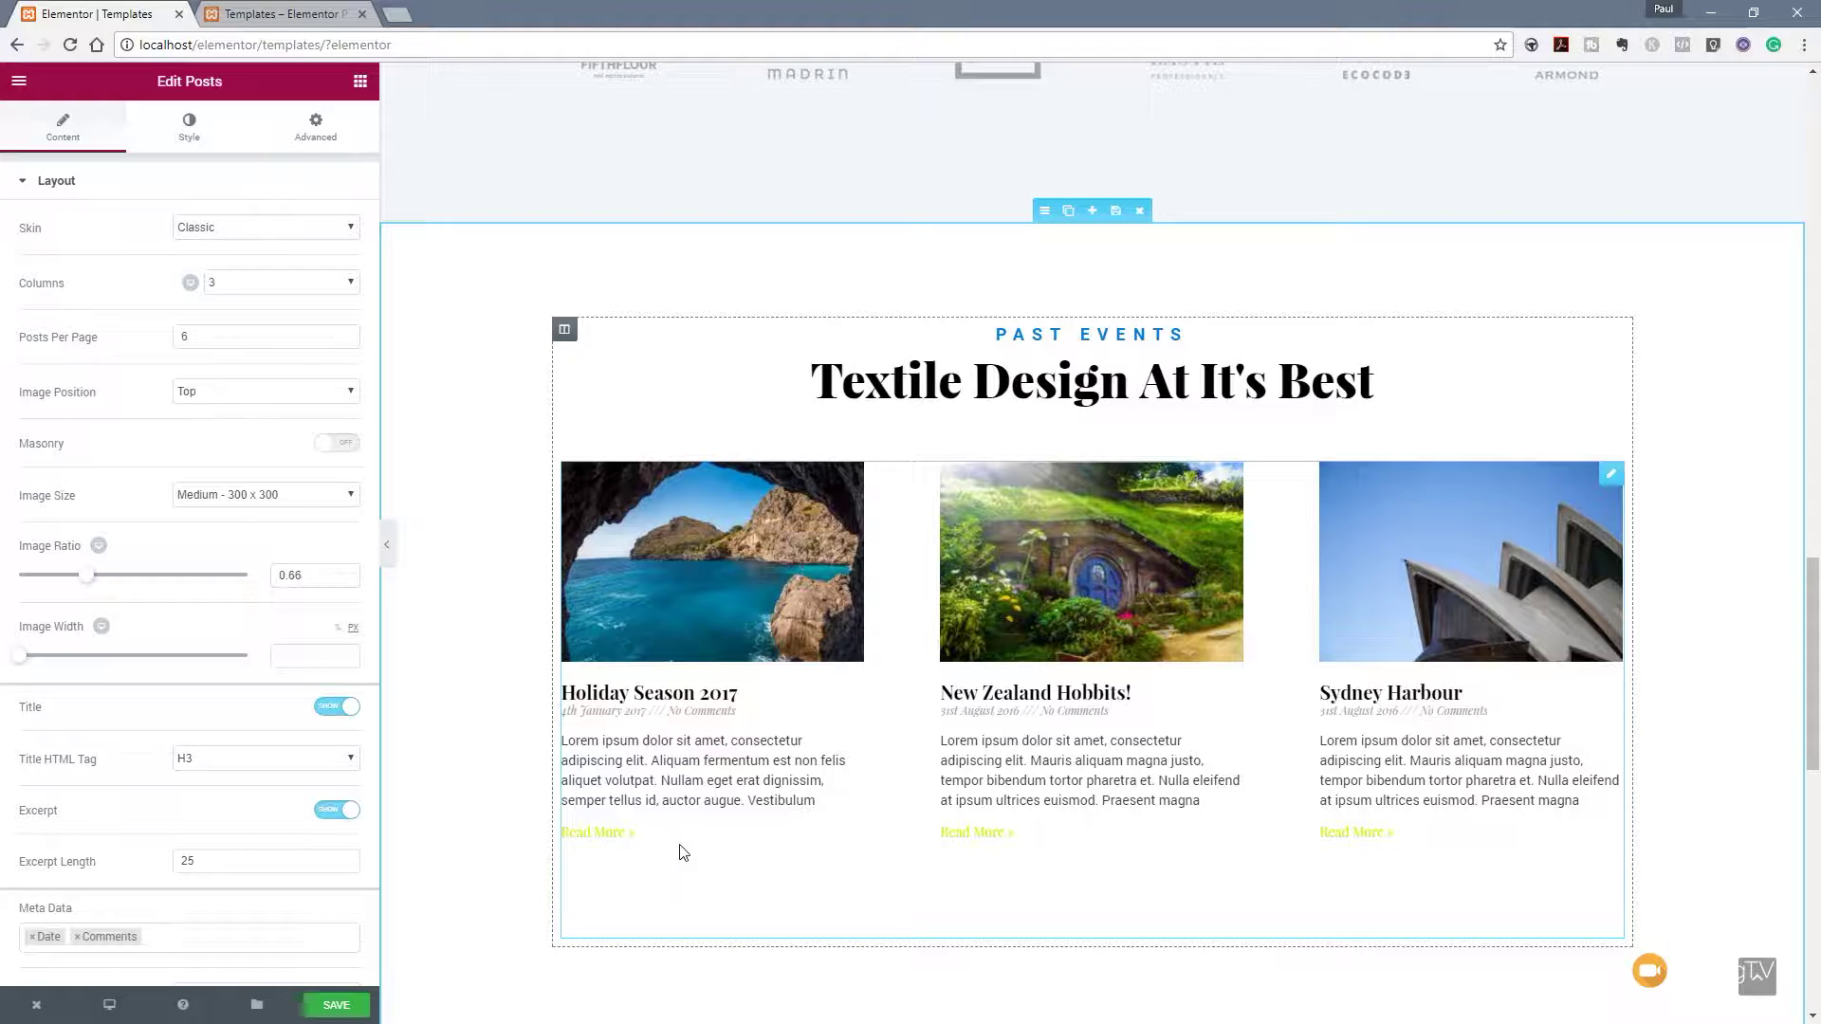
{"action": "left_click", "coordinate": [190, 133]}
{"action": "left_click", "coordinate": [68, 485]}
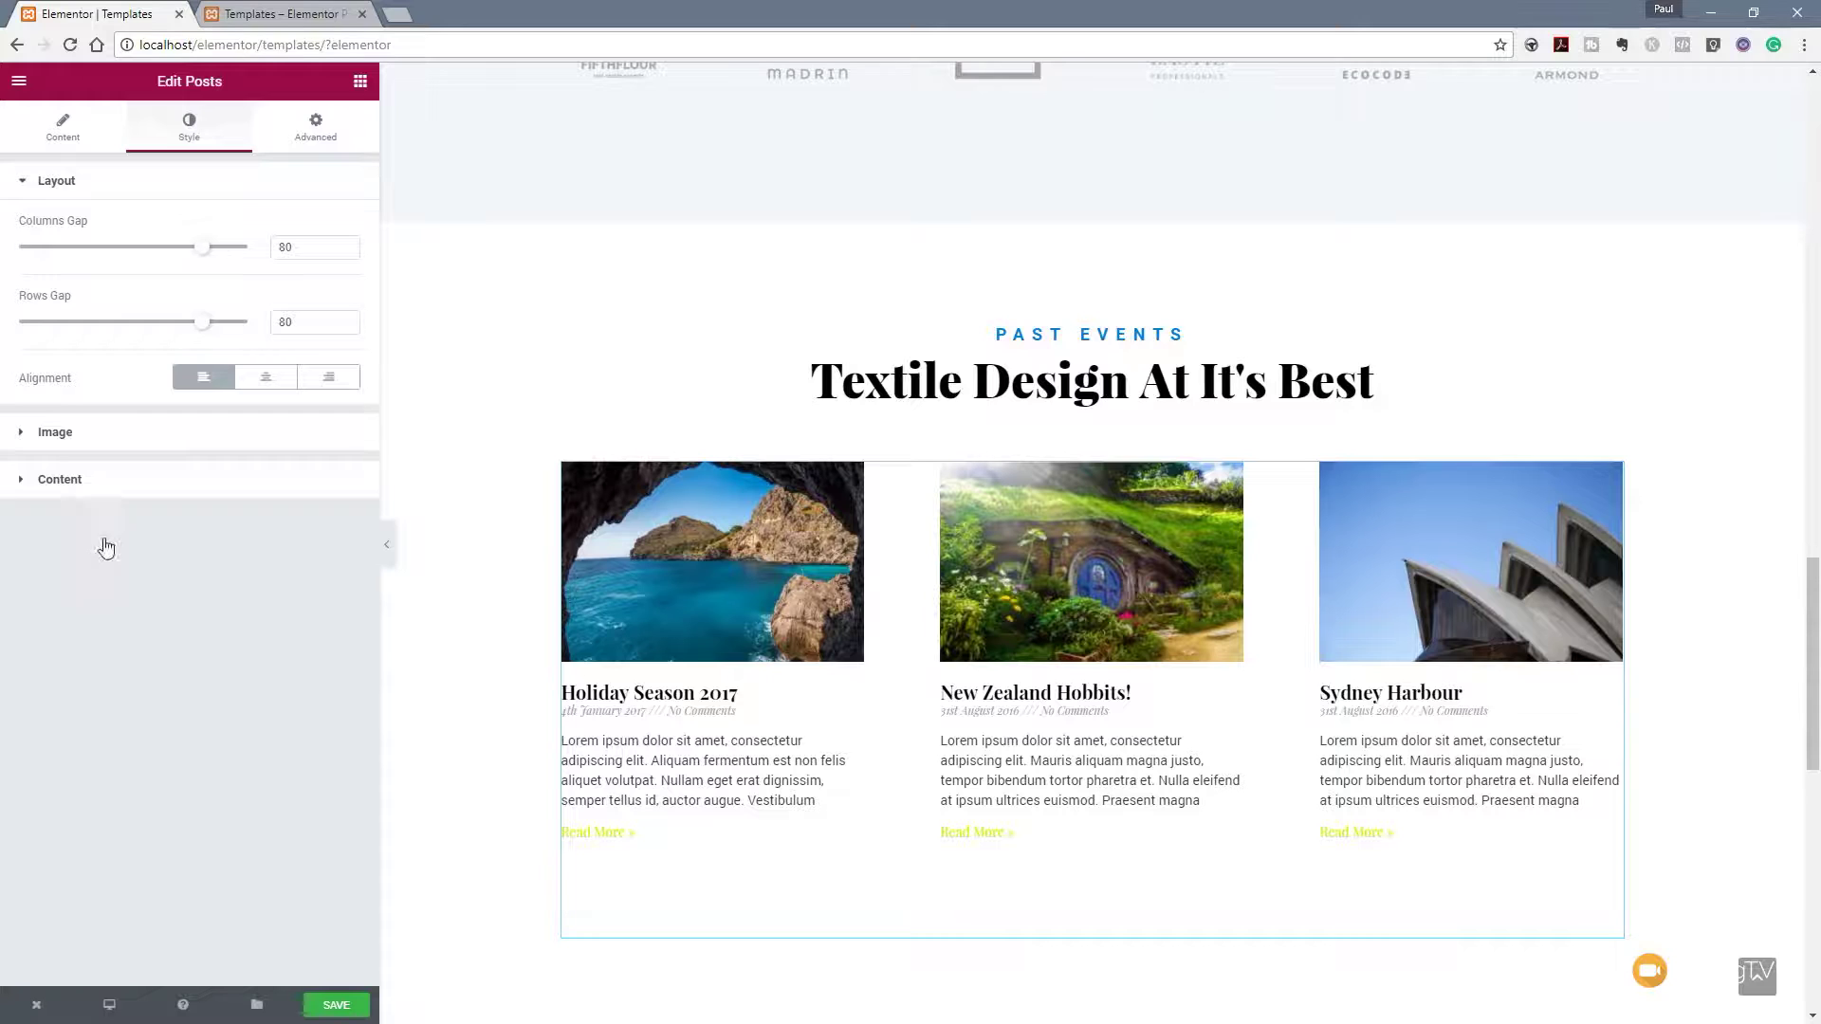
{"action": "scroll", "coordinate": [214, 684], "scroll_direction": "down", "scroll_amount": 5}
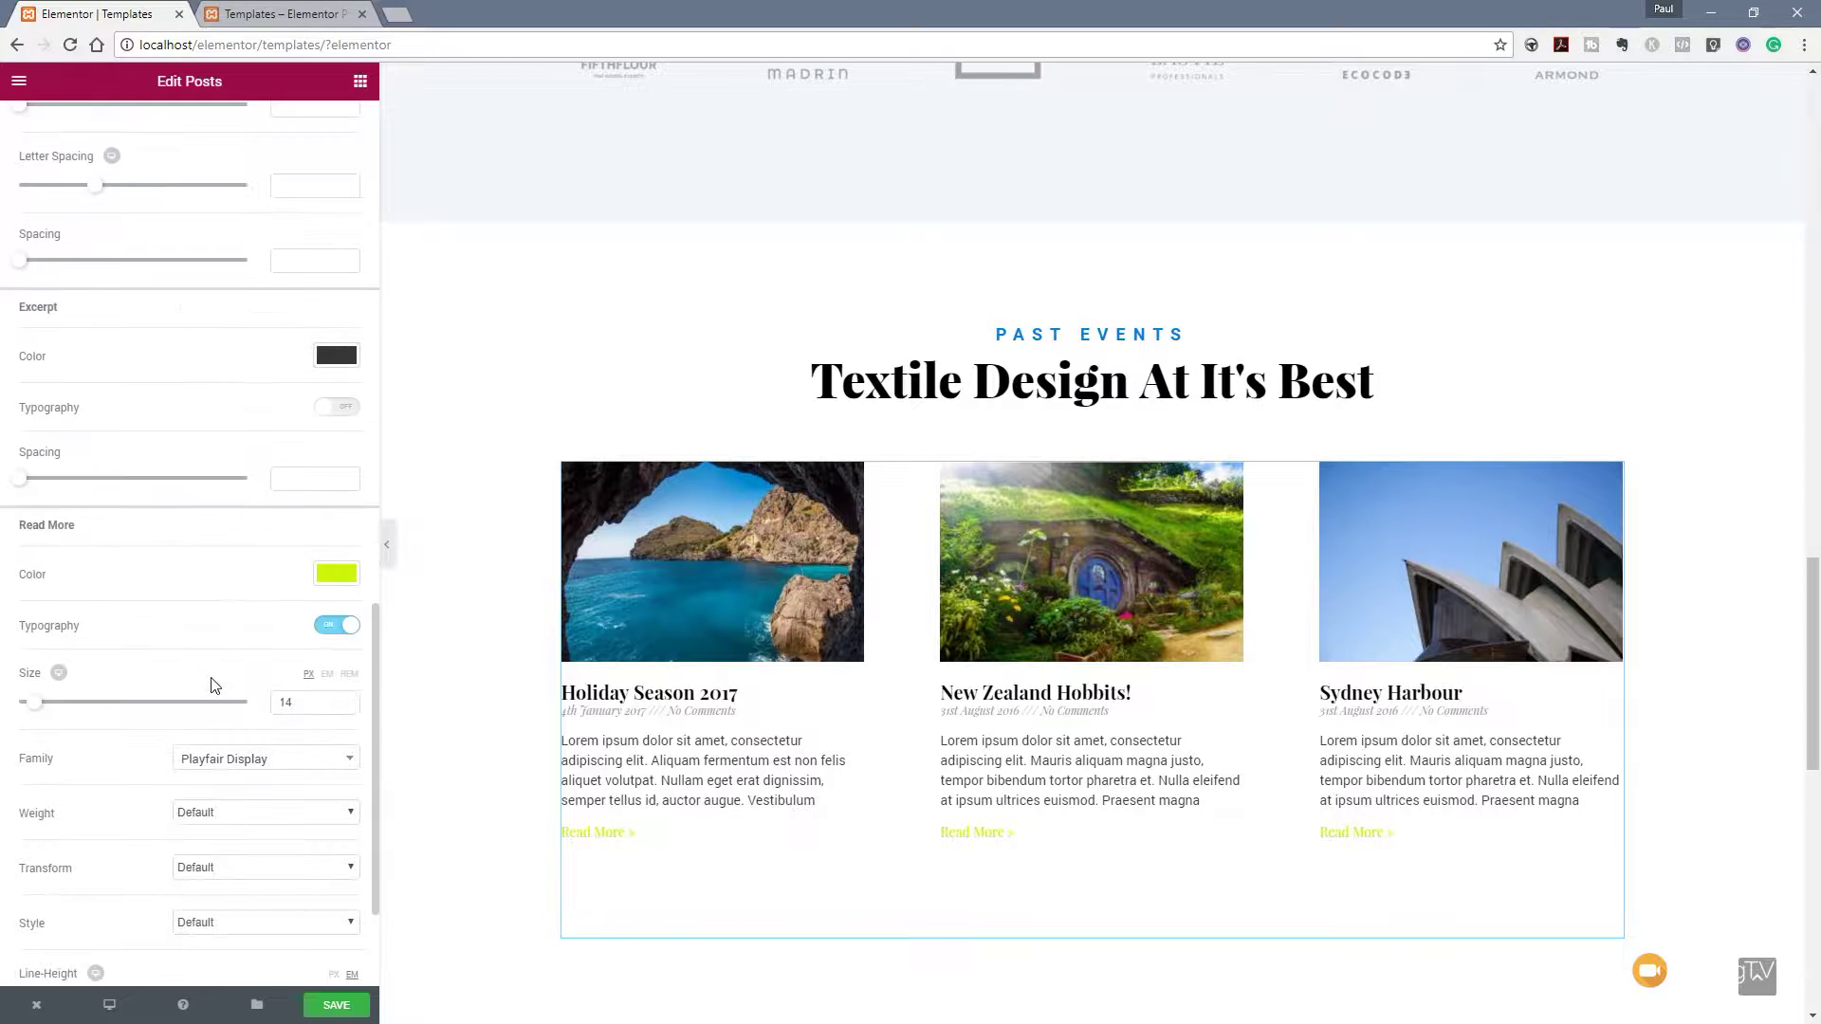
{"action": "left_click", "coordinate": [344, 577]}
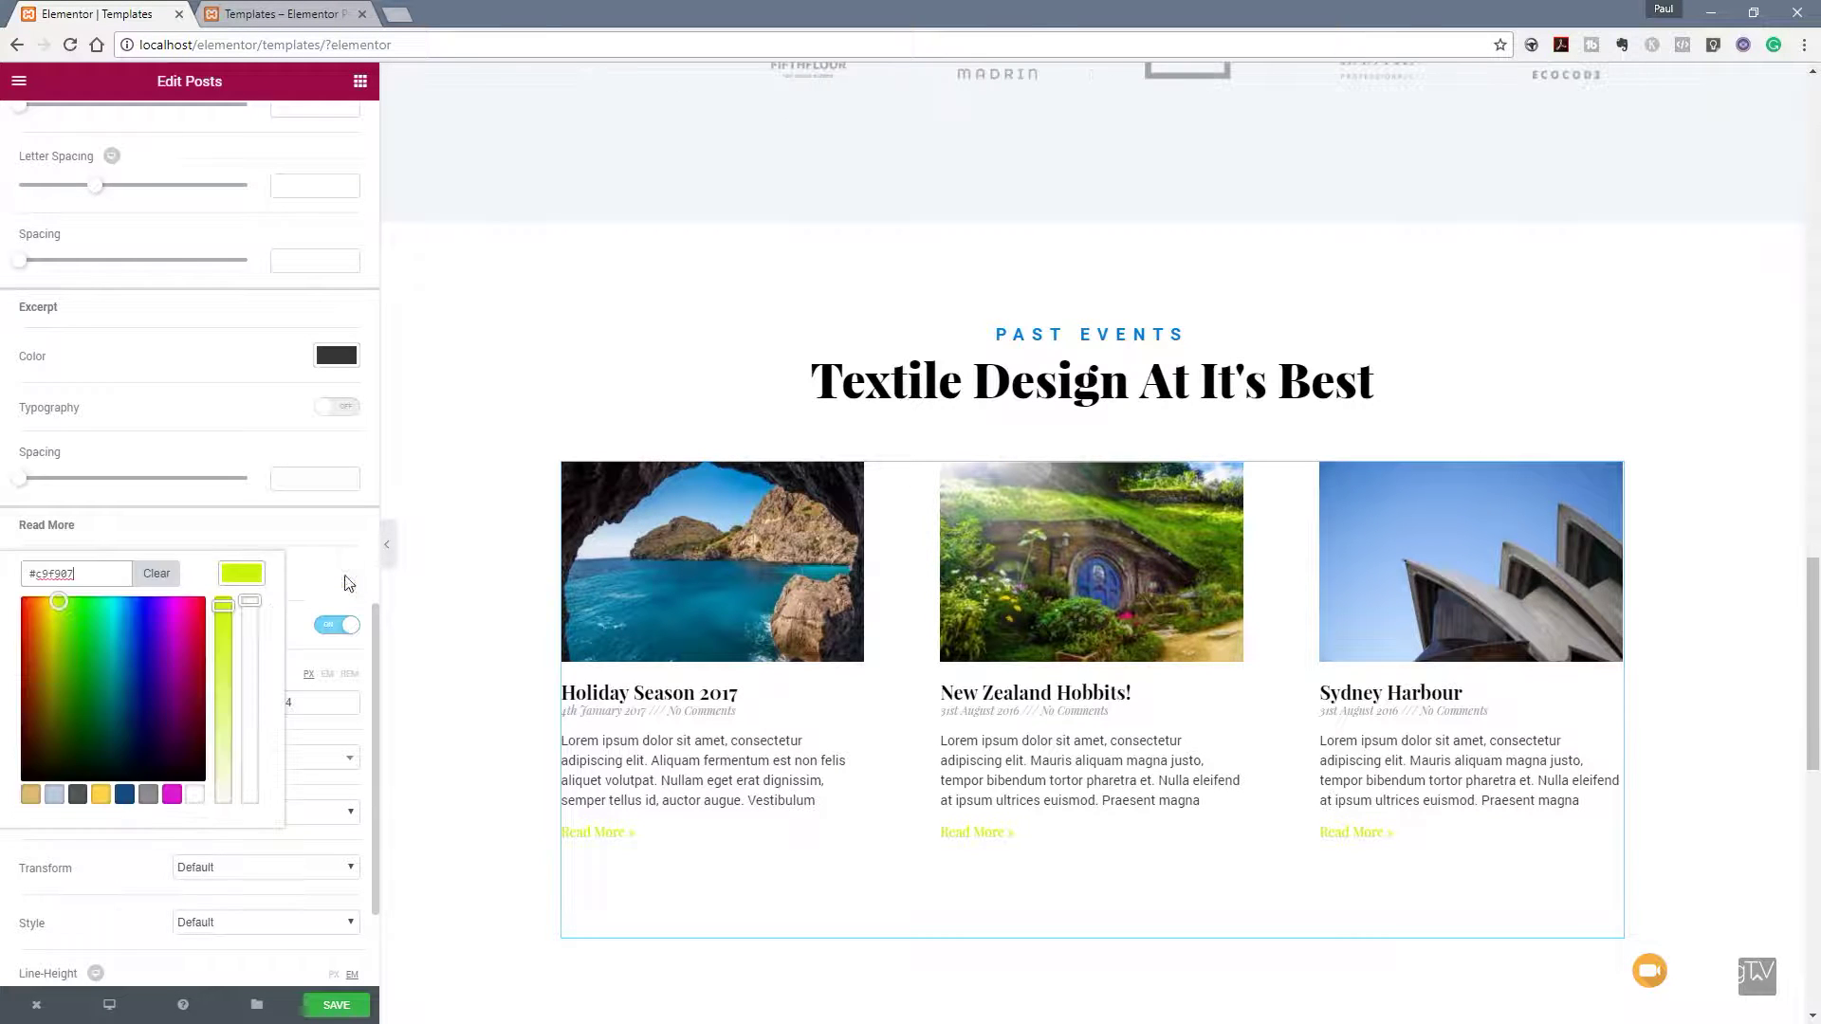
{"action": "double_click", "coordinate": [38, 574]}
{"action": "type", "text": "067ed3"}
{"action": "left_click", "coordinate": [297, 541]}
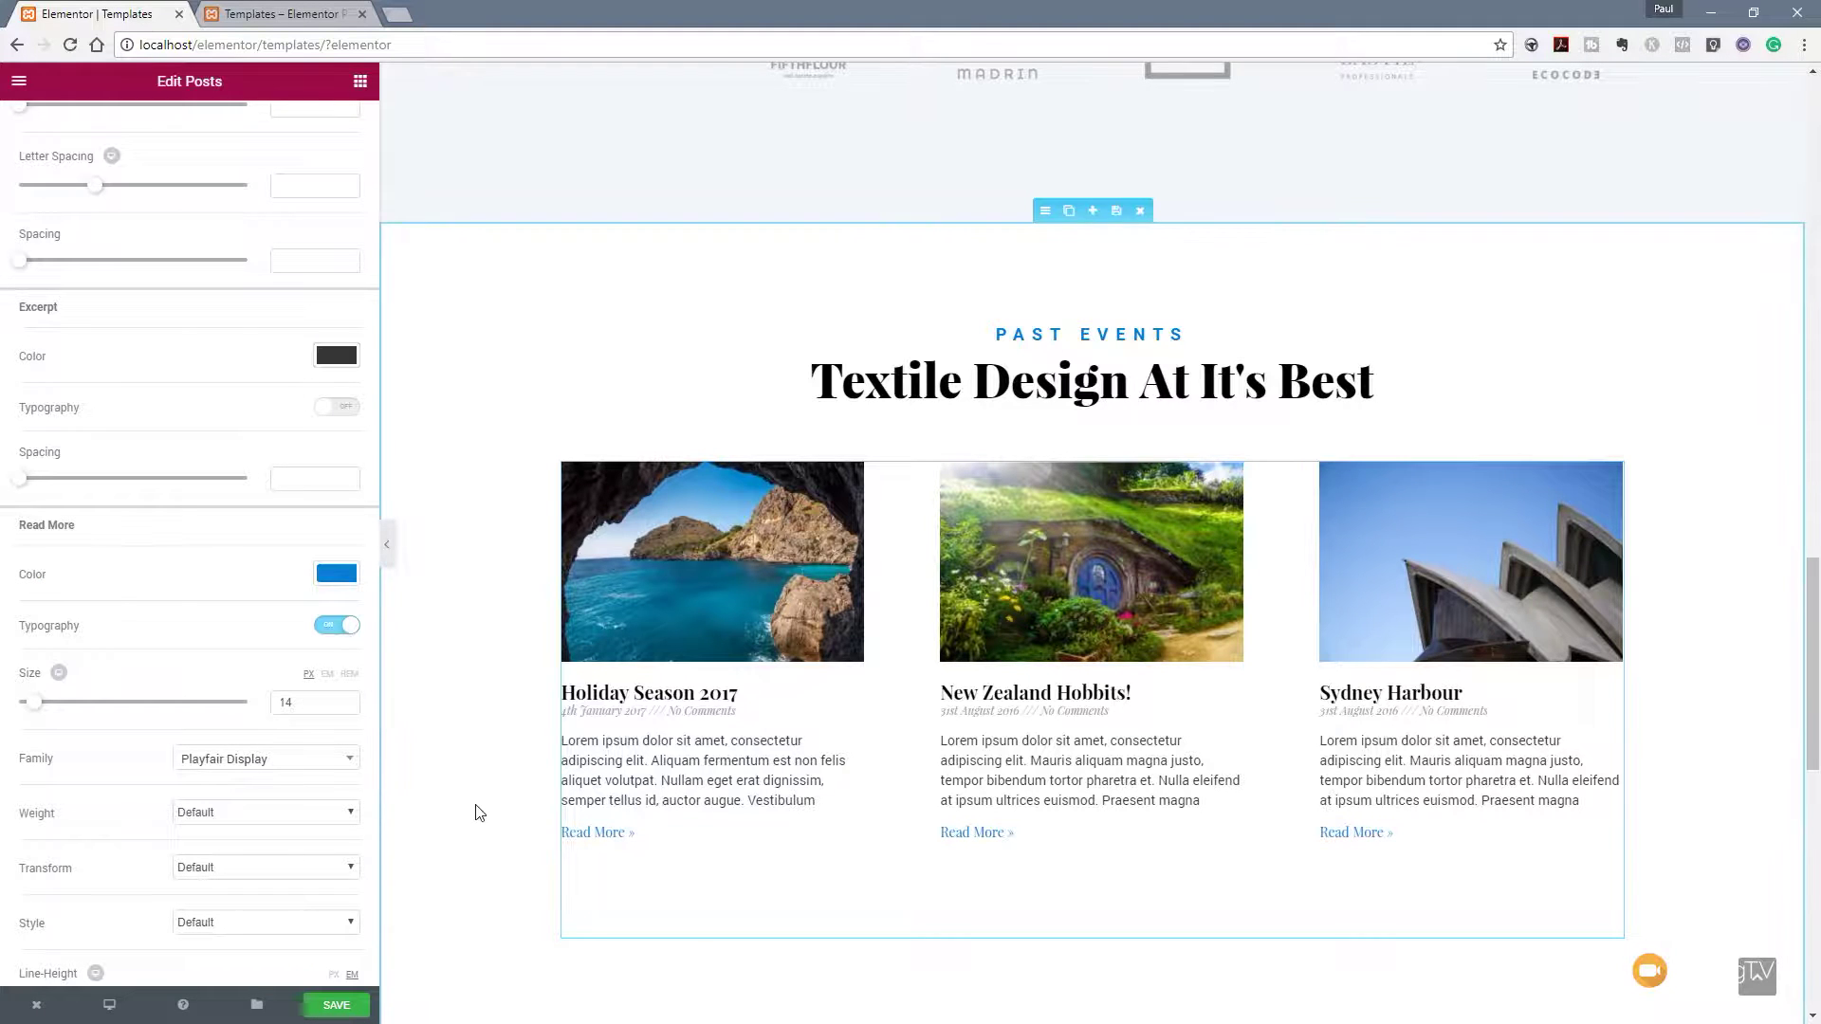
{"action": "scroll", "coordinate": [567, 799], "scroll_direction": "down", "scroll_amount": 10}
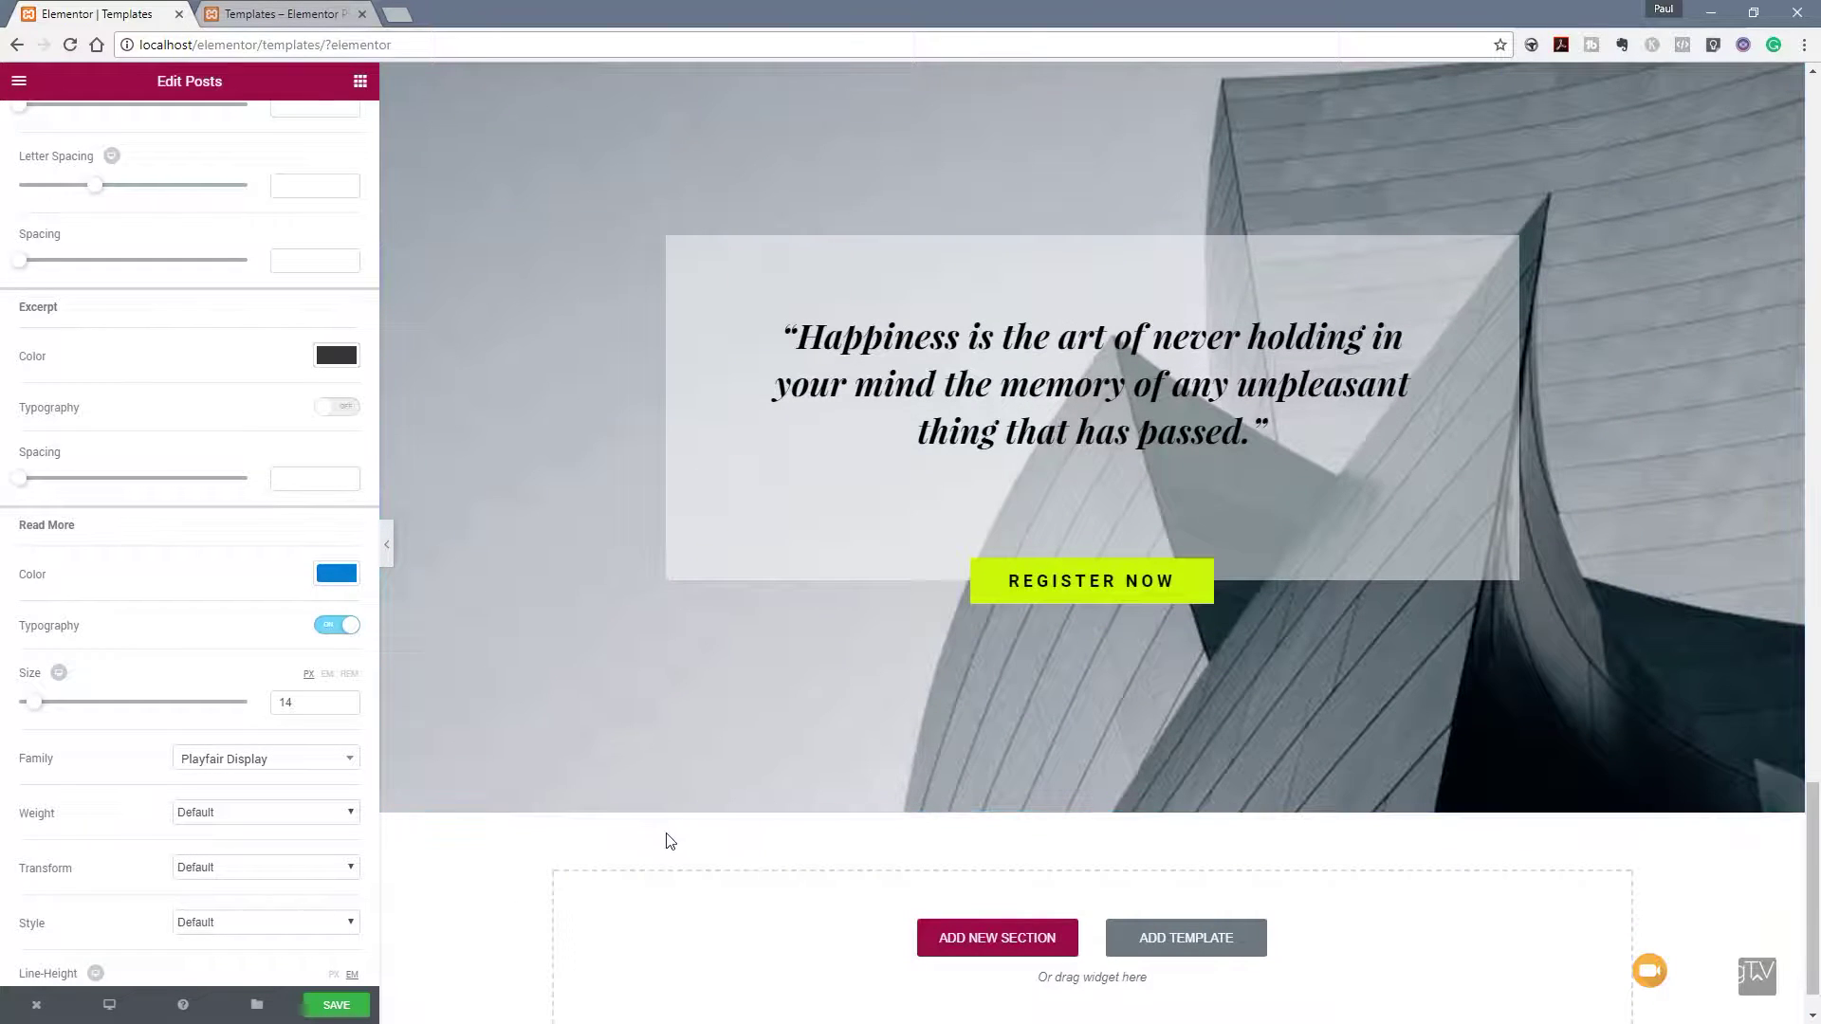
Swap the quote section's grey building background image for the mountain range photo from the Media Library.
{"action": "scroll", "coordinate": [645, 843], "scroll_direction": "down", "scroll_amount": 1}
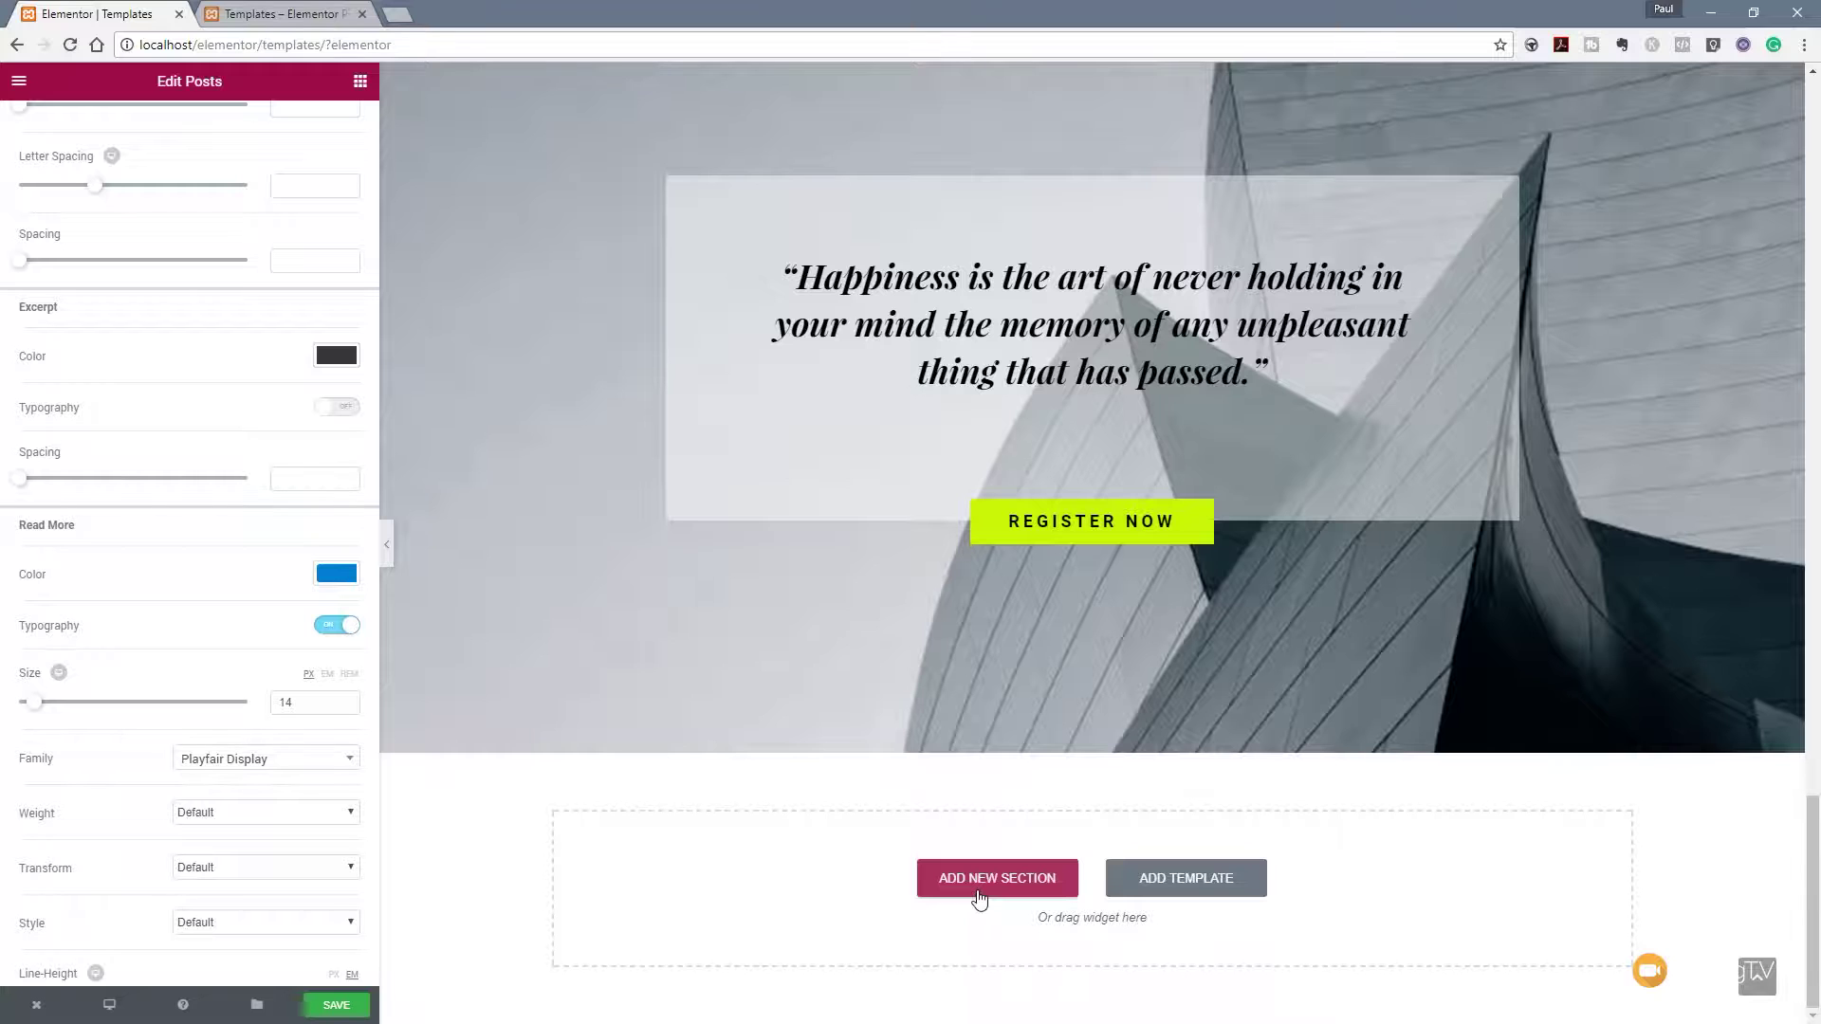
{"action": "scroll", "coordinate": [756, 752], "scroll_direction": "up", "scroll_amount": 3}
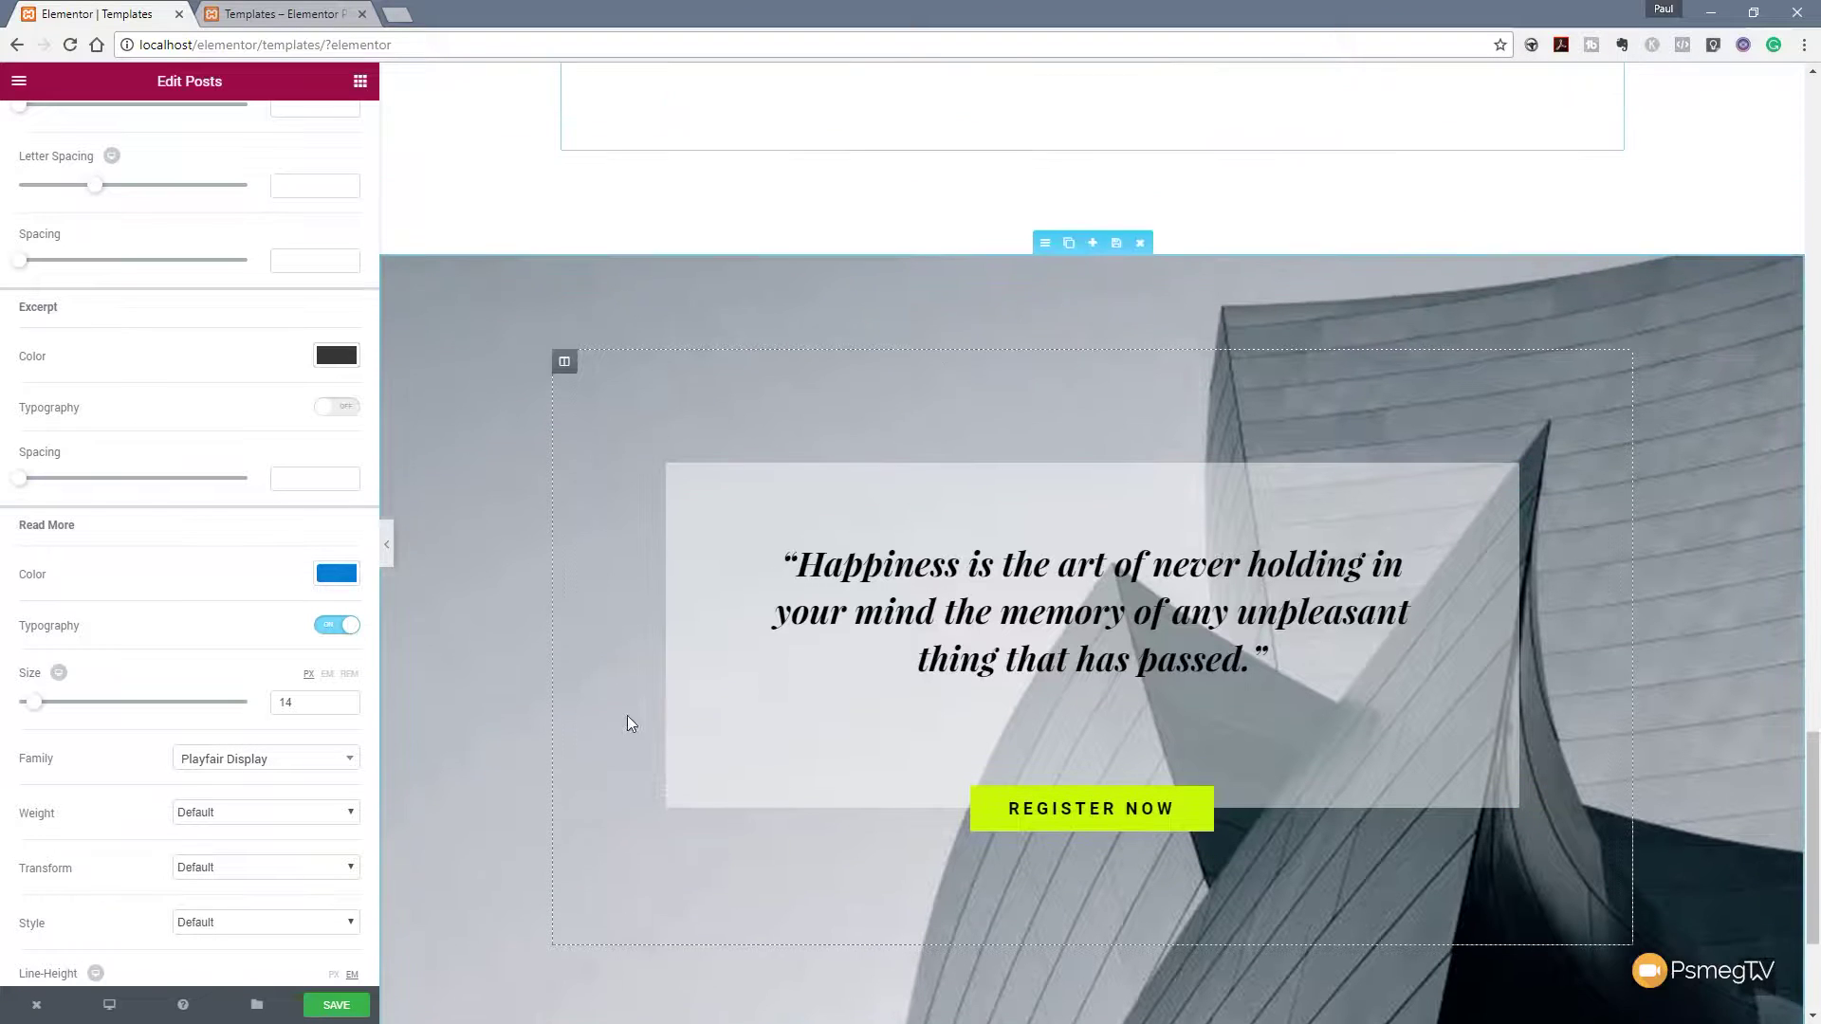
{"action": "left_click", "coordinate": [1044, 245]}
{"action": "left_click", "coordinate": [189, 141]}
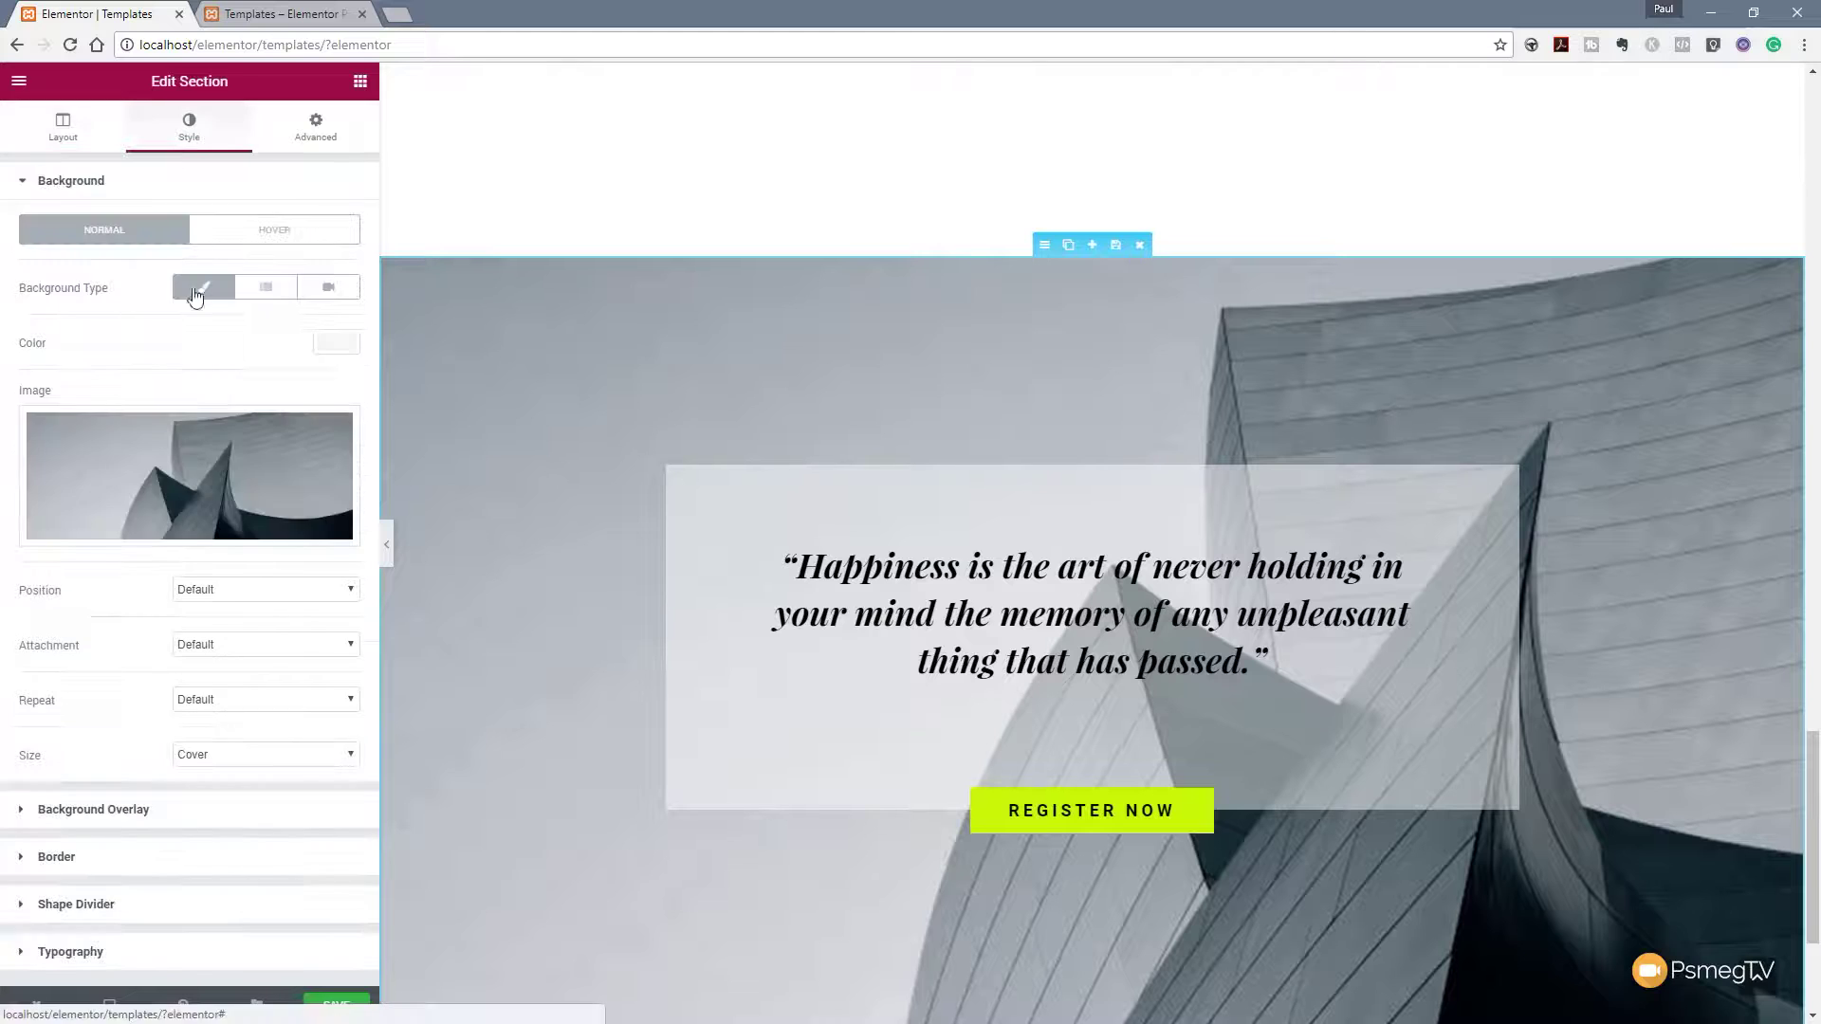
{"action": "left_click", "coordinate": [204, 464]}
{"action": "scroll", "coordinate": [987, 629], "scroll_direction": "down", "scroll_amount": 5}
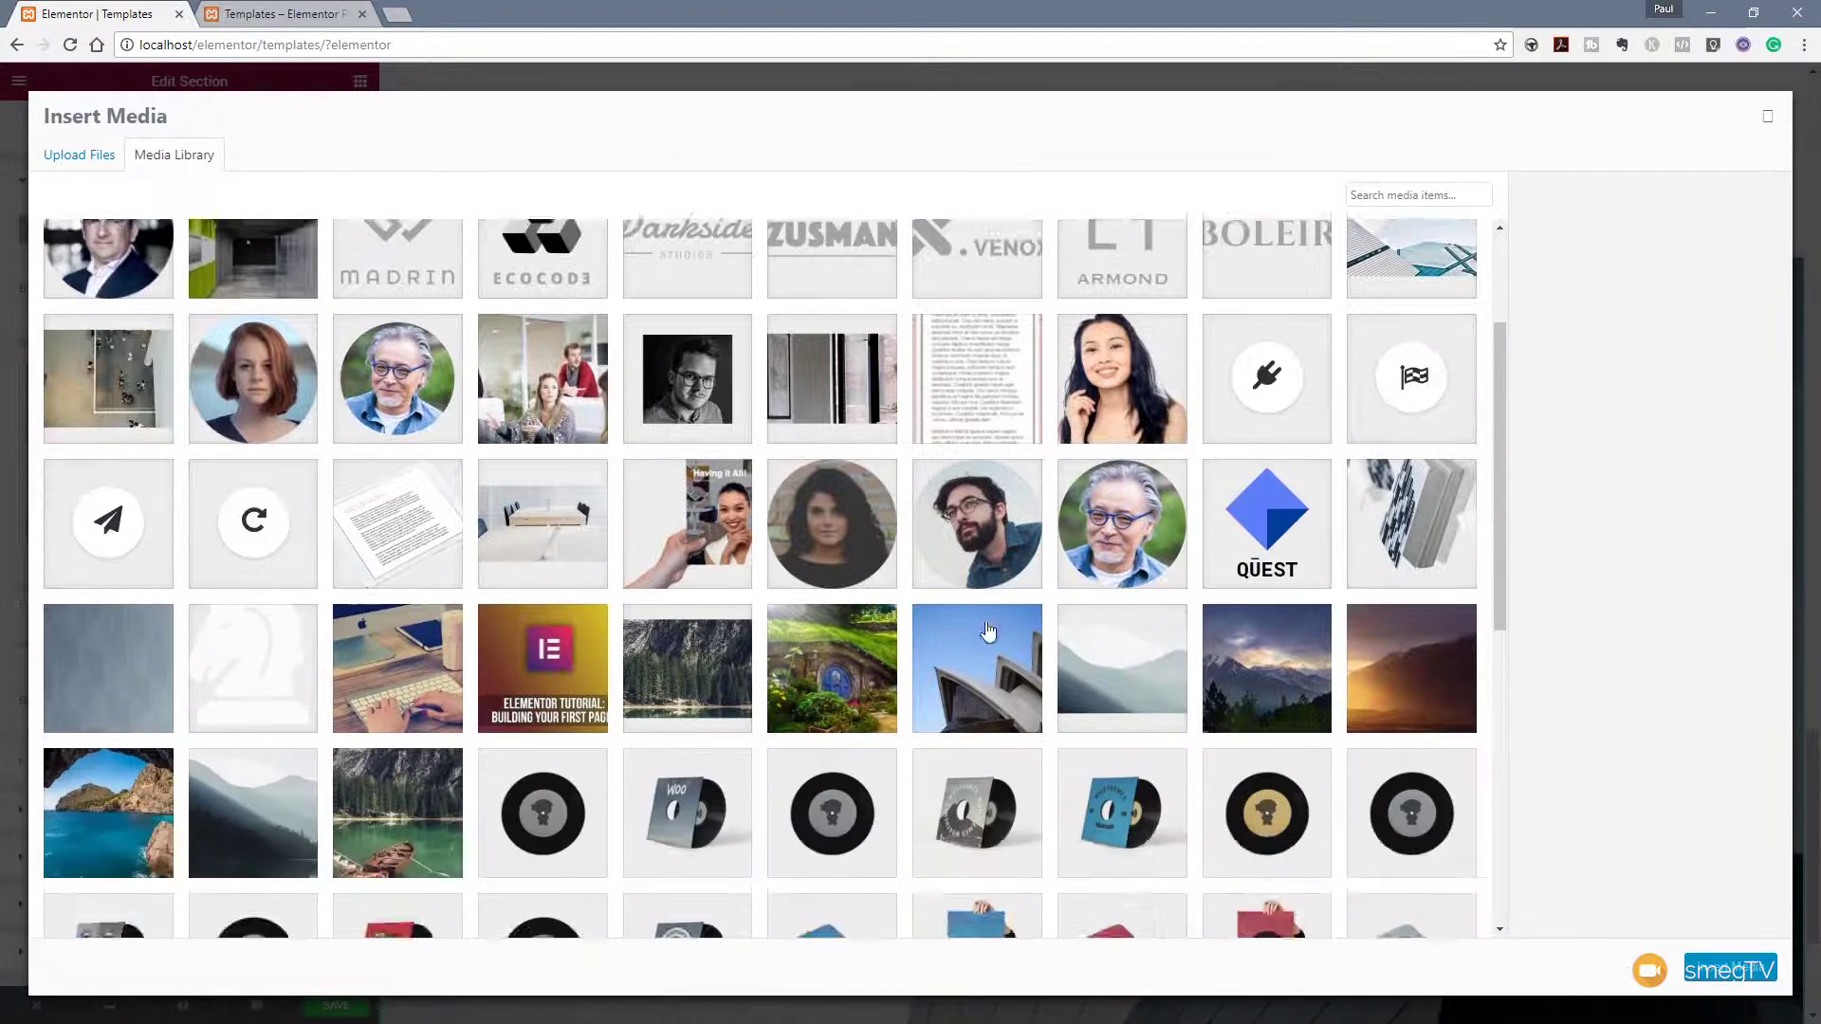
{"action": "left_click", "coordinate": [1252, 422]}
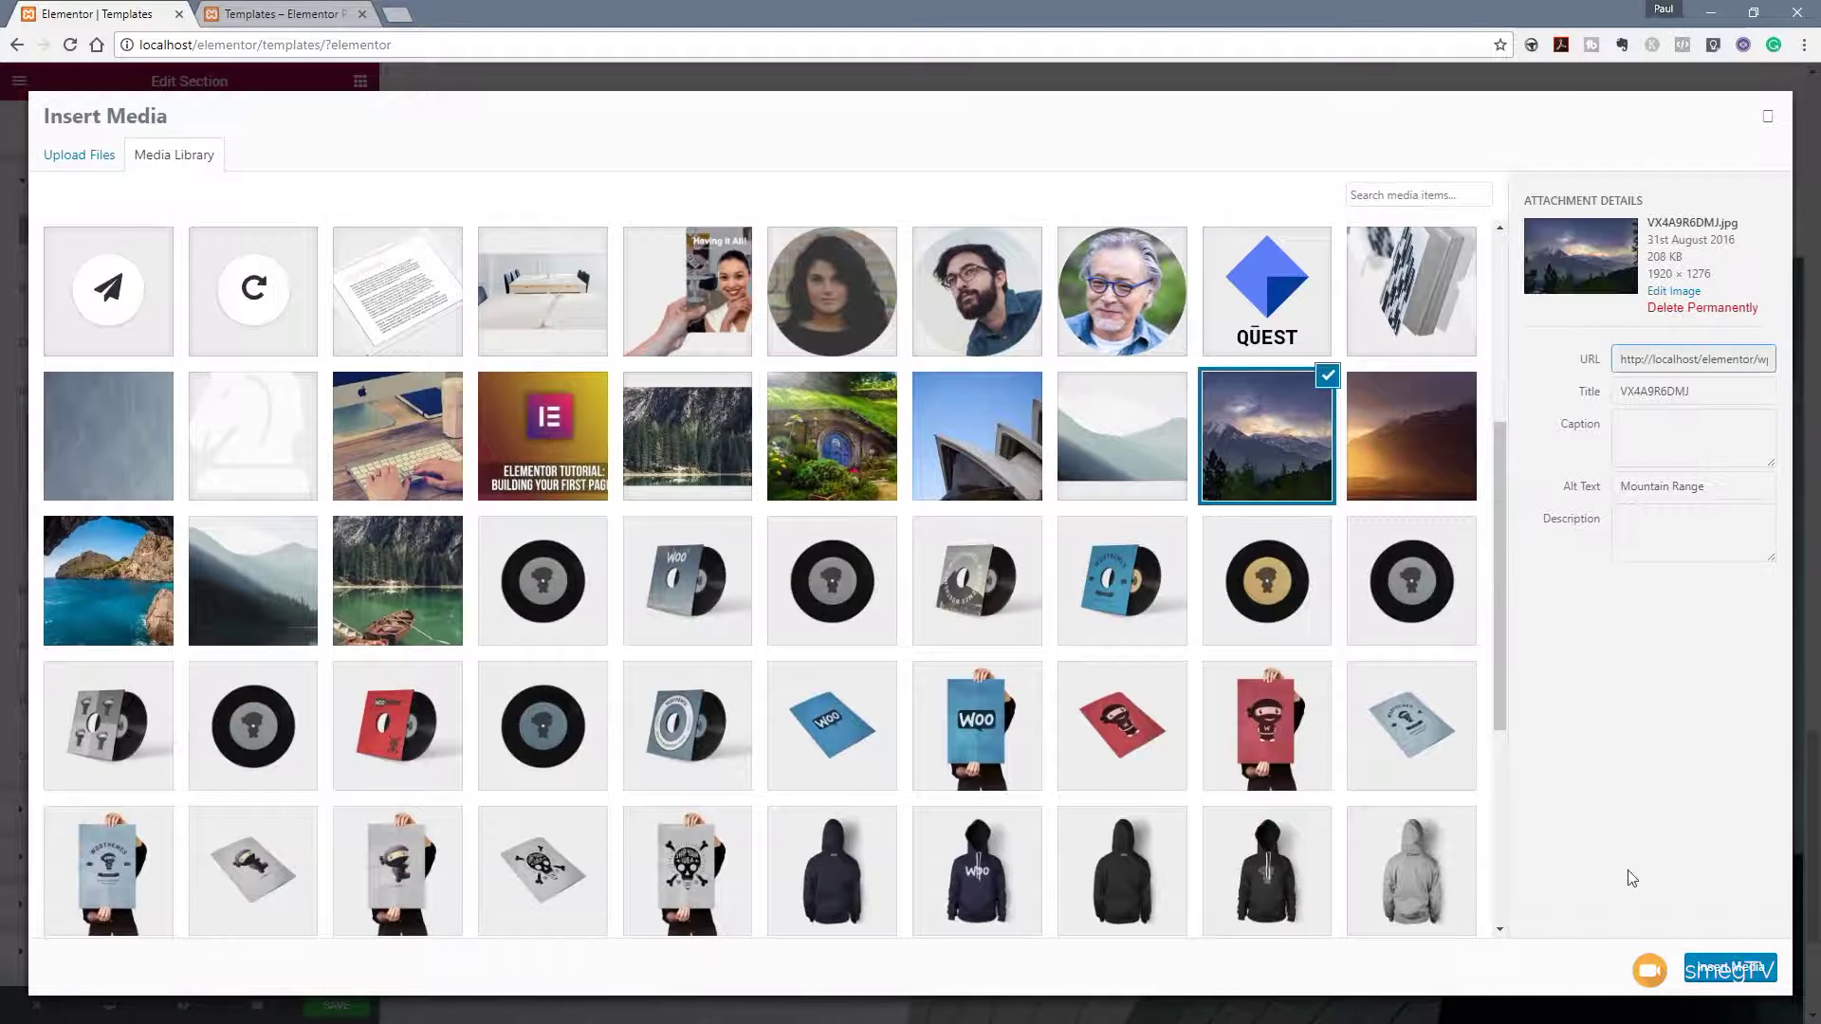
{"action": "left_click", "coordinate": [1726, 967]}
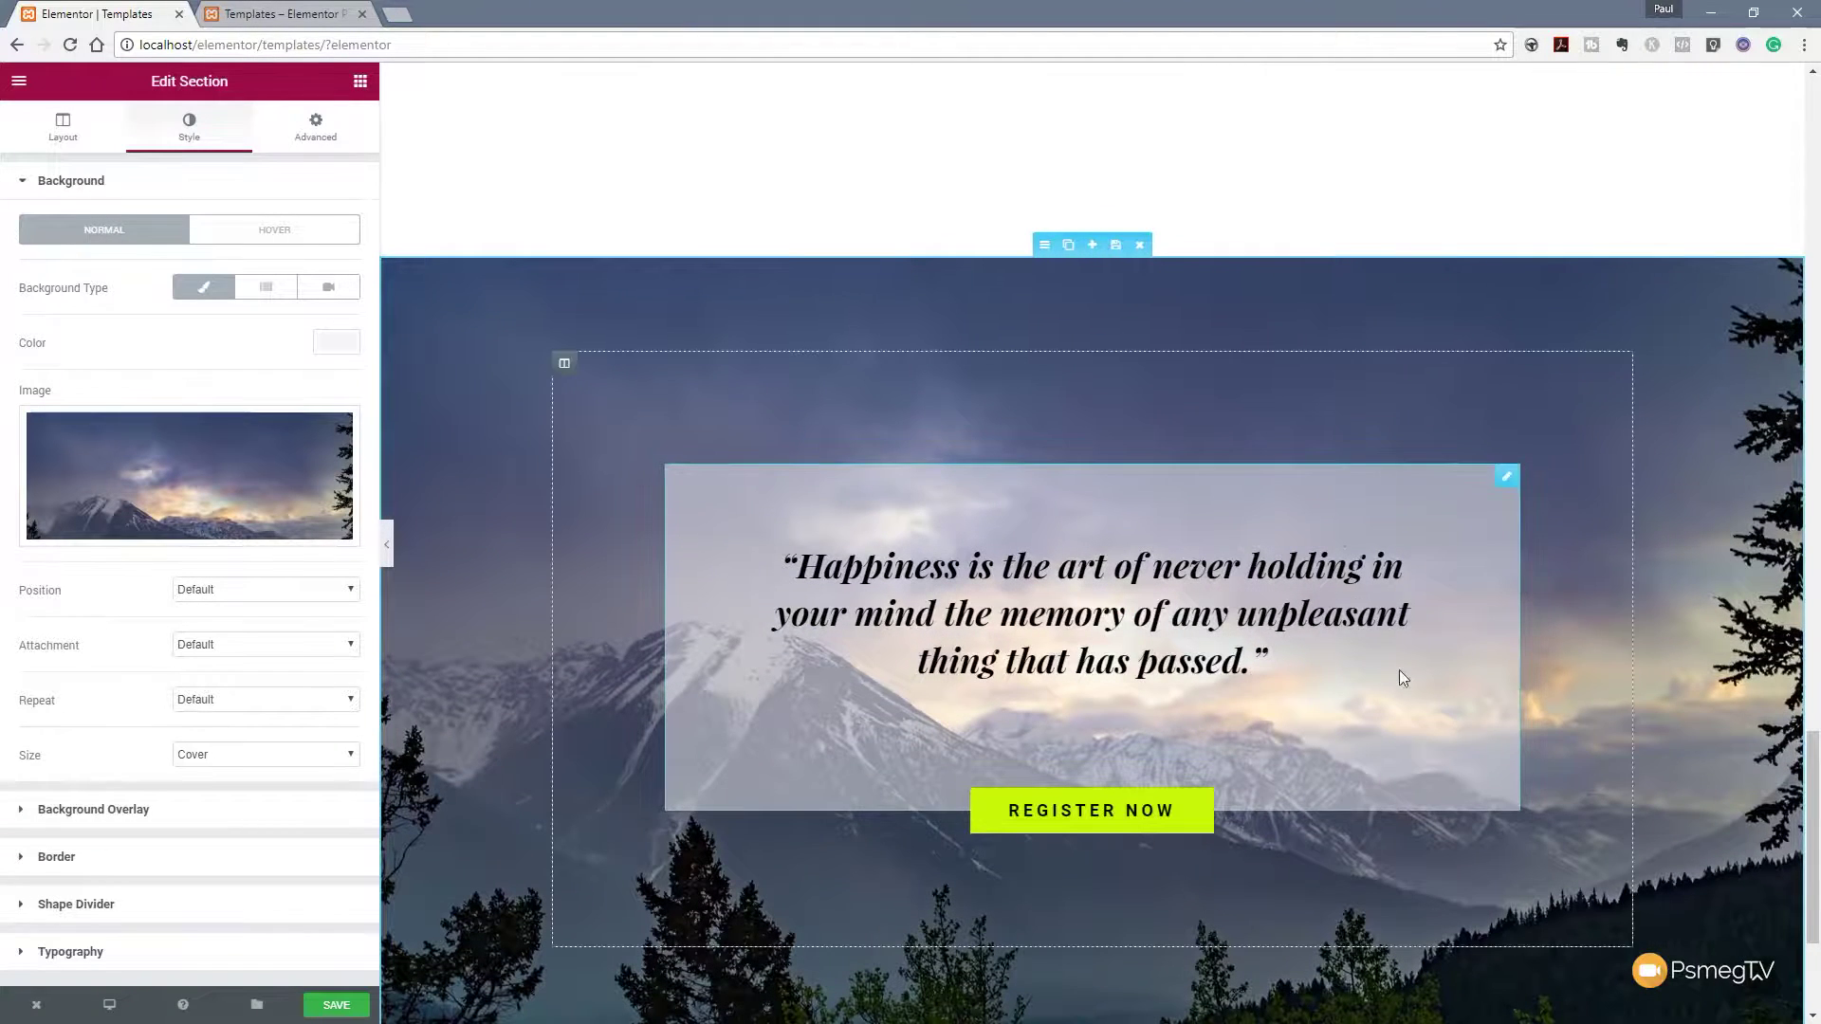
{"action": "scroll", "coordinate": [1271, 613], "scroll_direction": "down", "scroll_amount": 3}
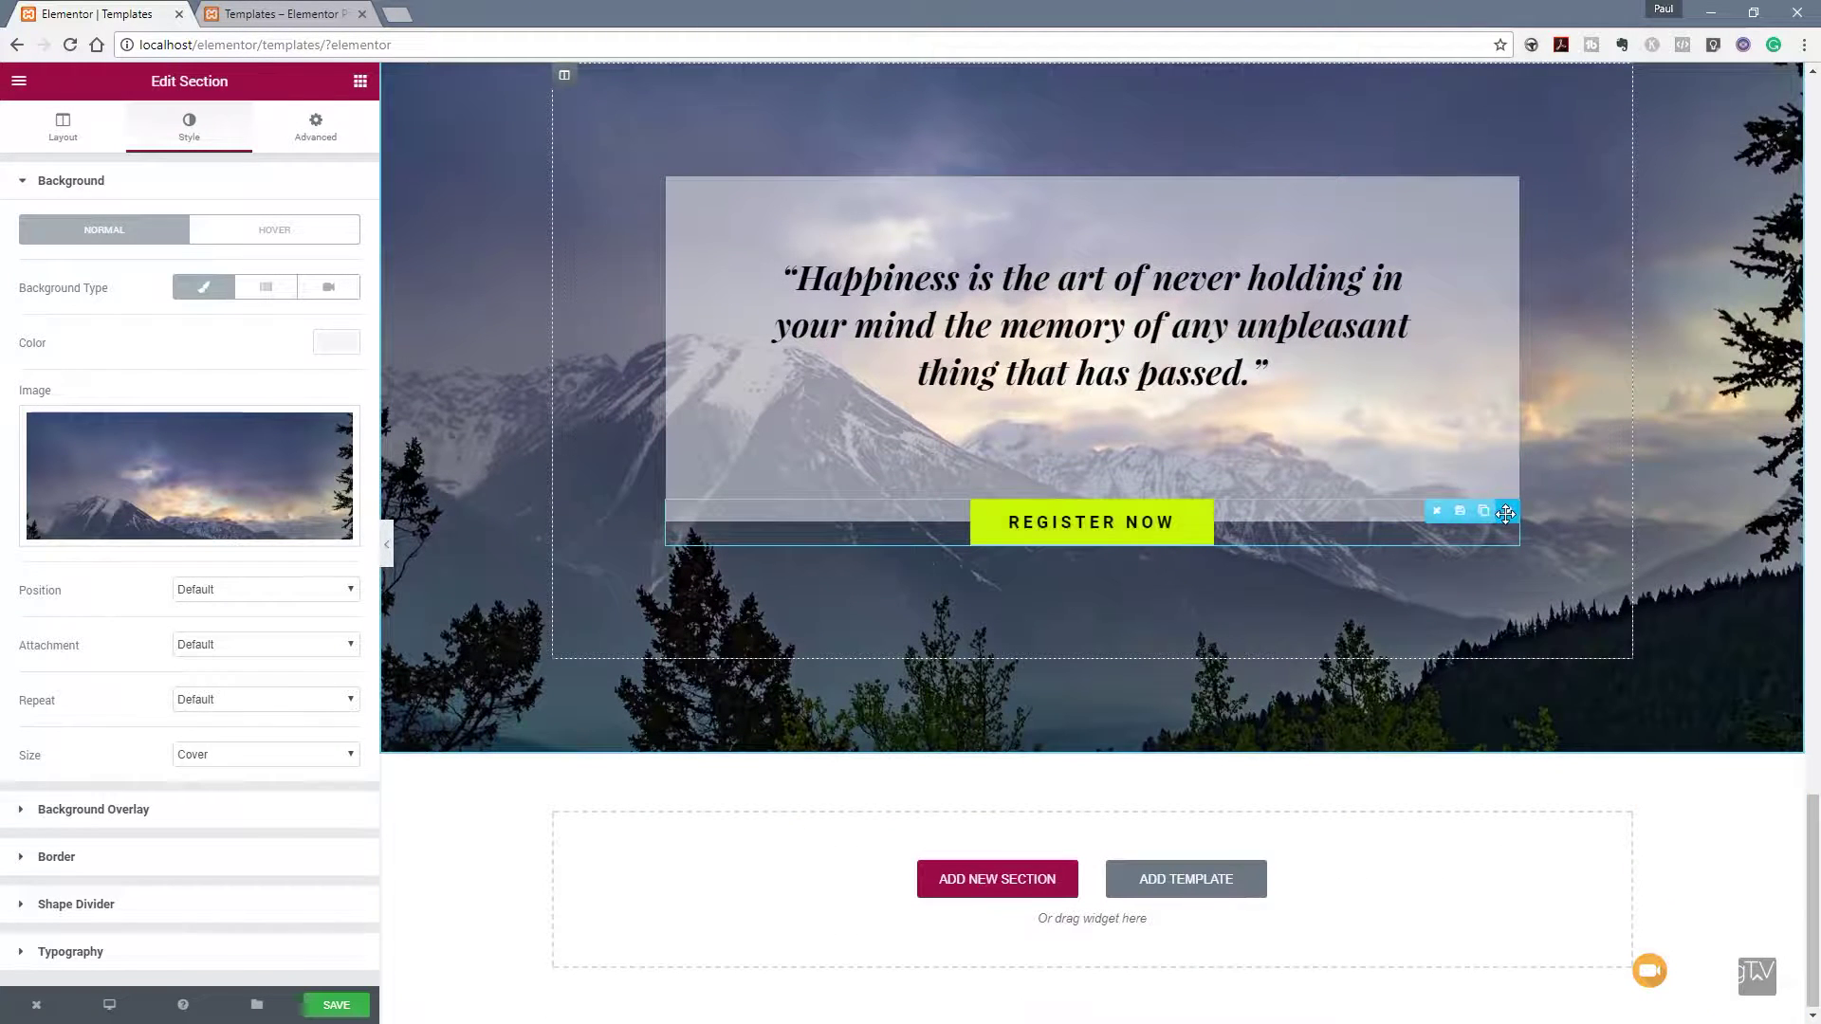
Give the REGISTER NOW button a blue #067ed3 background colour.
{"action": "left_click", "coordinate": [1507, 511]}
{"action": "left_click", "coordinate": [189, 128]}
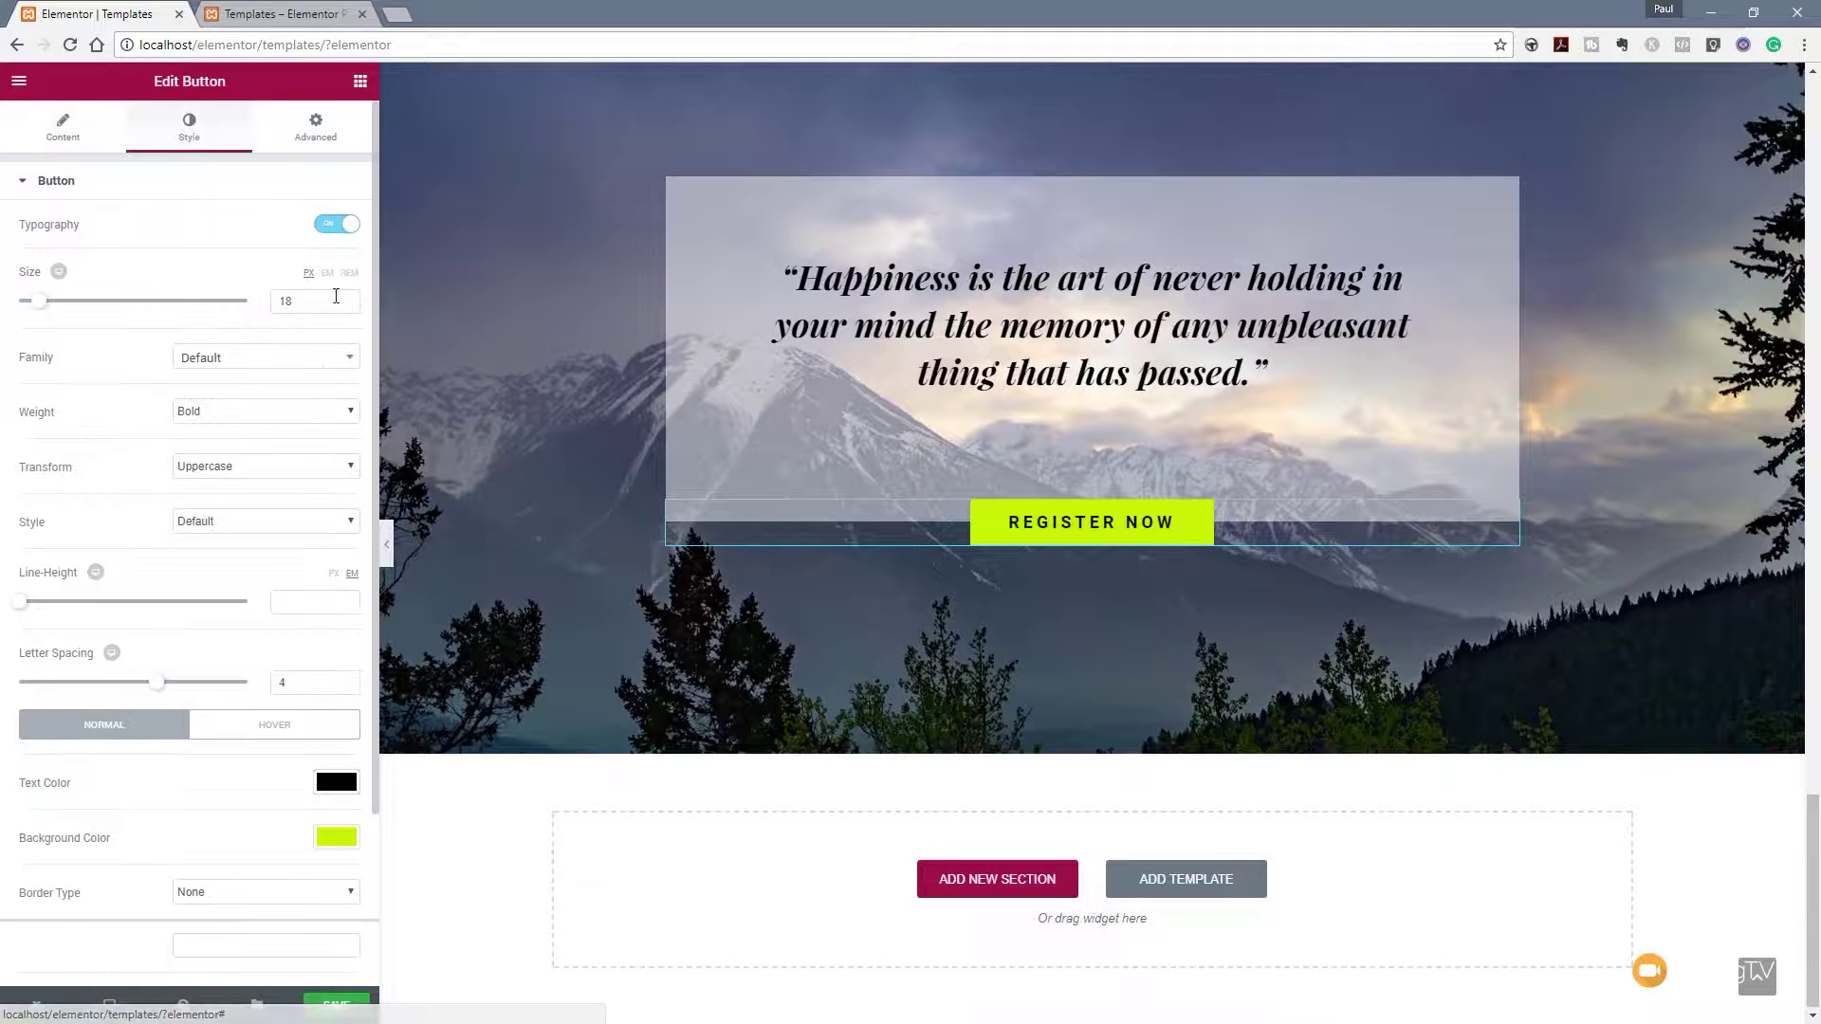
{"action": "left_click", "coordinate": [345, 840]}
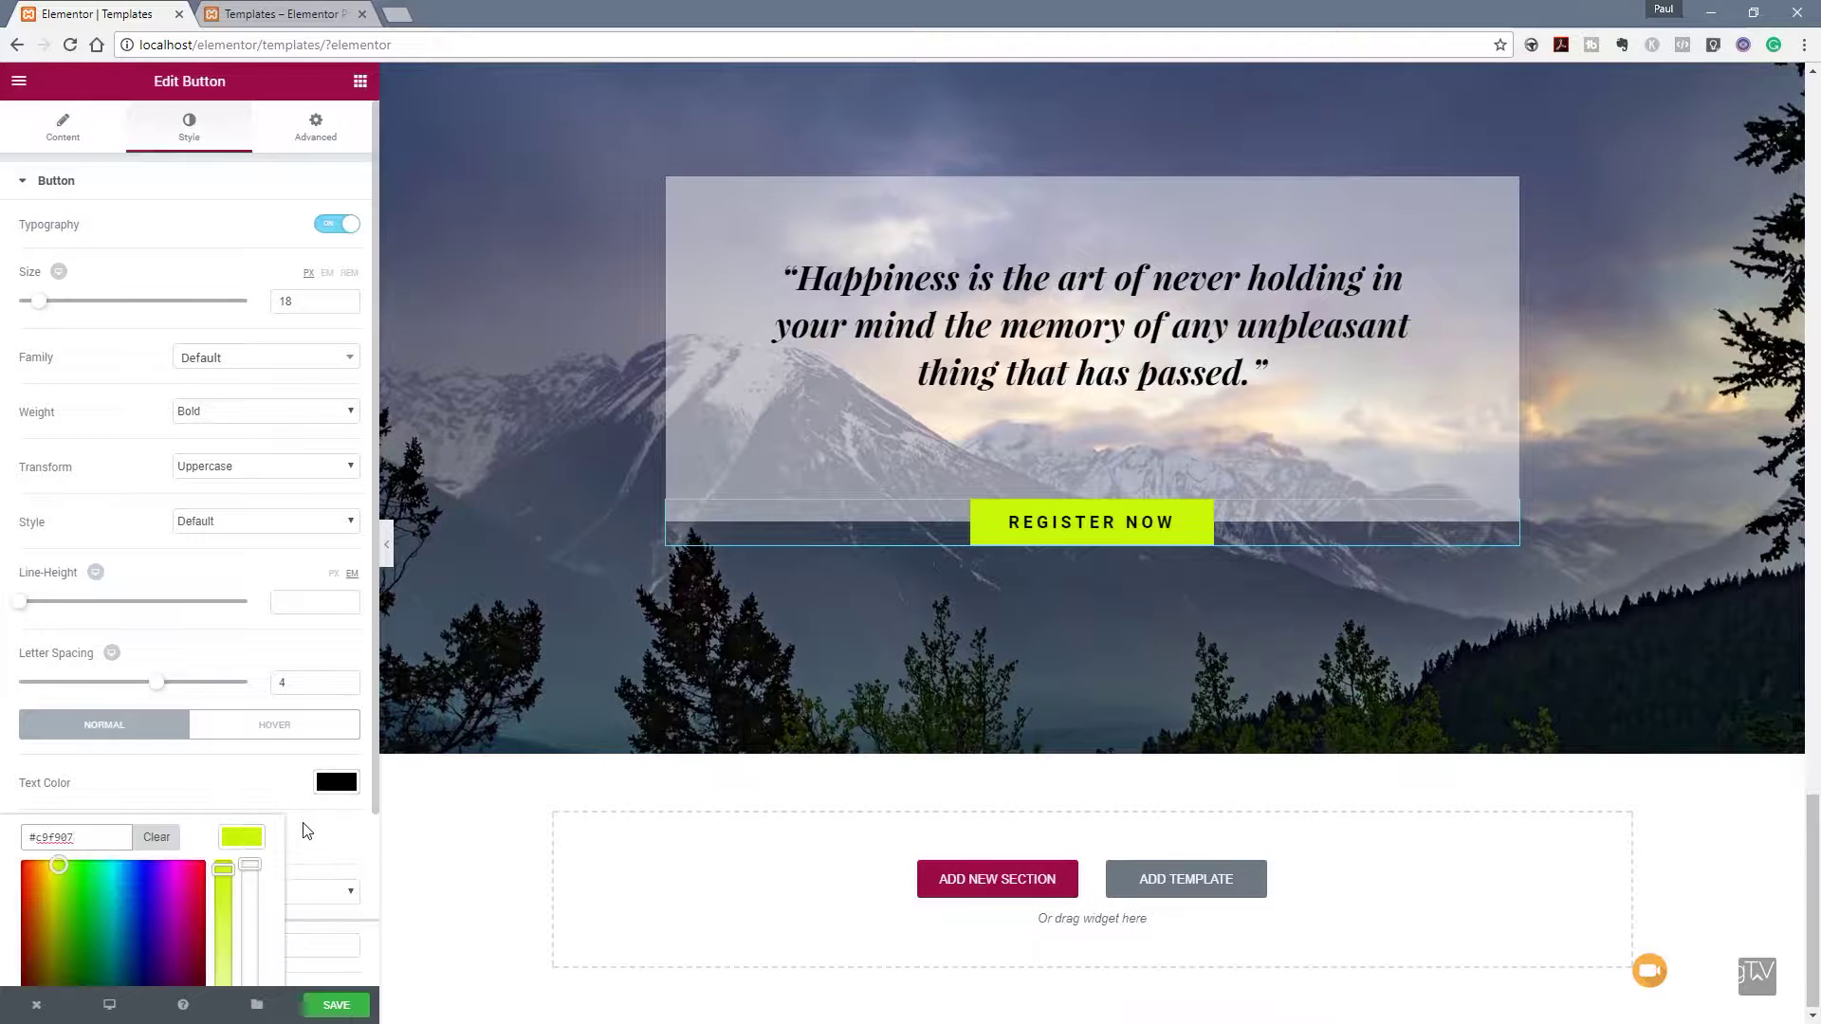
{"action": "scroll", "coordinate": [301, 829], "scroll_direction": "down", "scroll_amount": 2}
{"action": "left_click_drag", "start_coordinate": [78, 626], "coordinate": [27, 625]}
{"action": "type", "text": "#067ed3"}
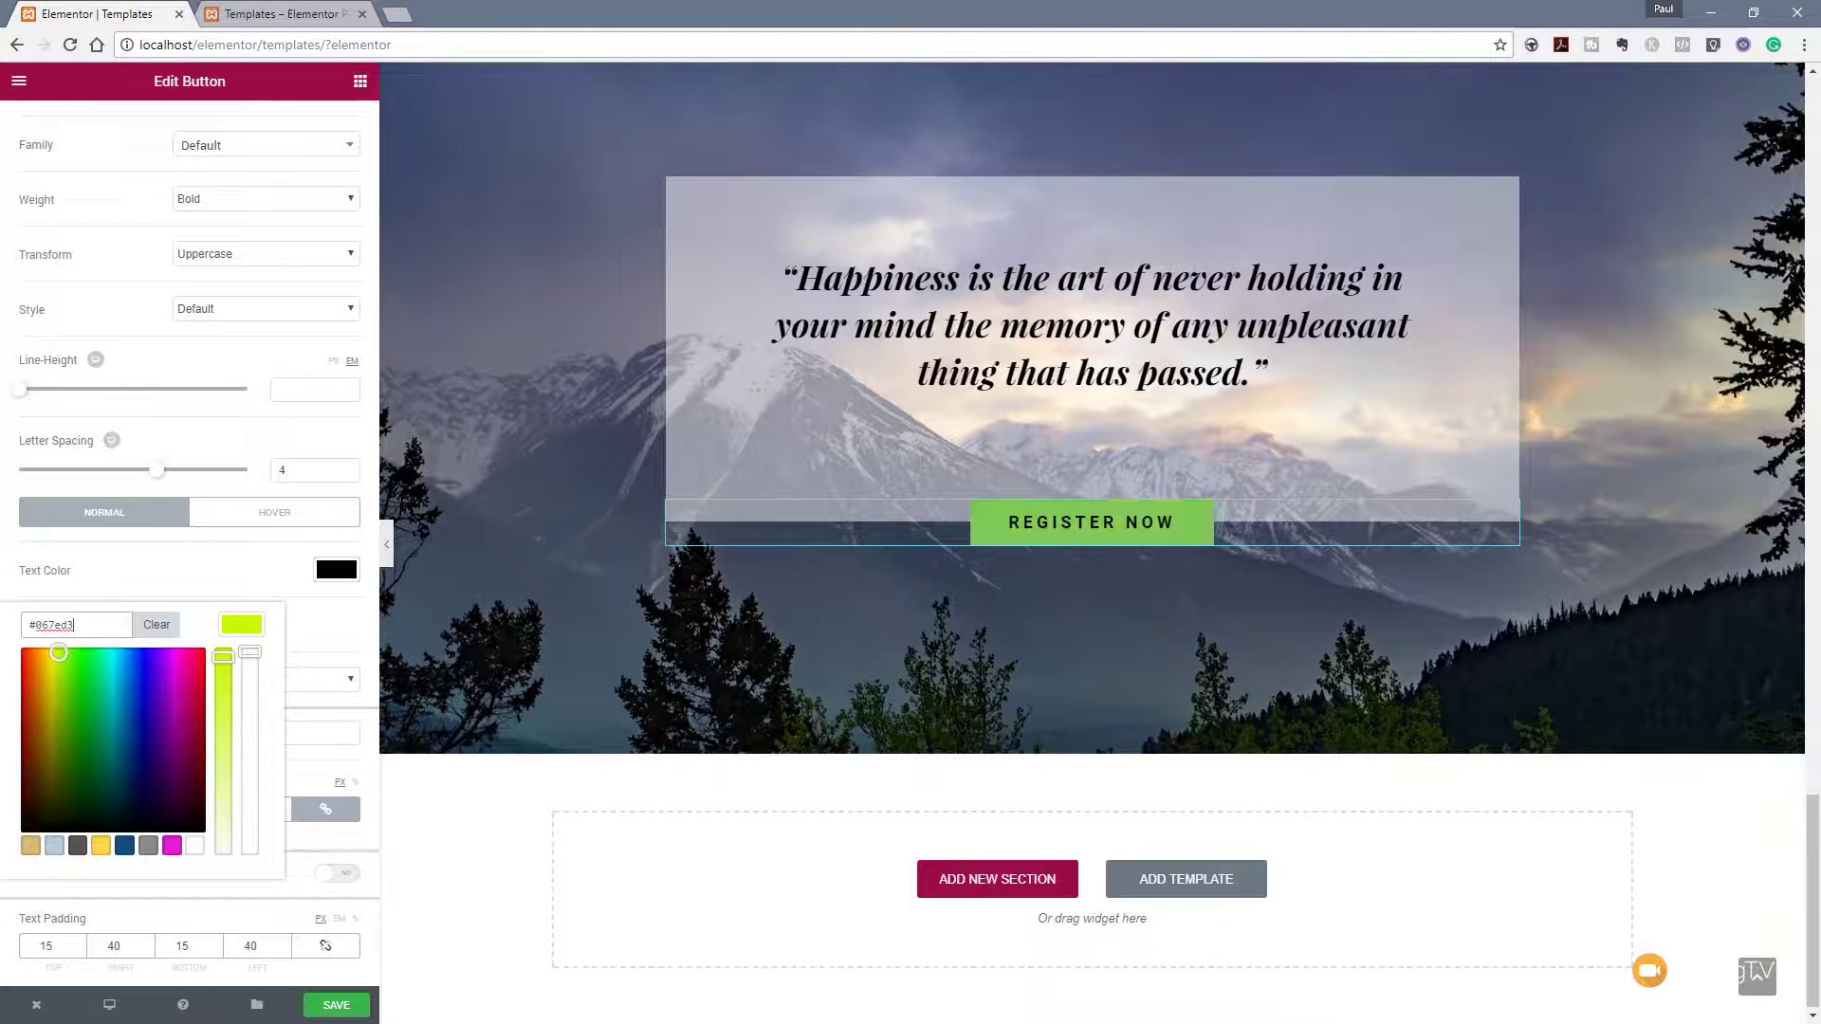
{"action": "left_click", "coordinate": [237, 590]}
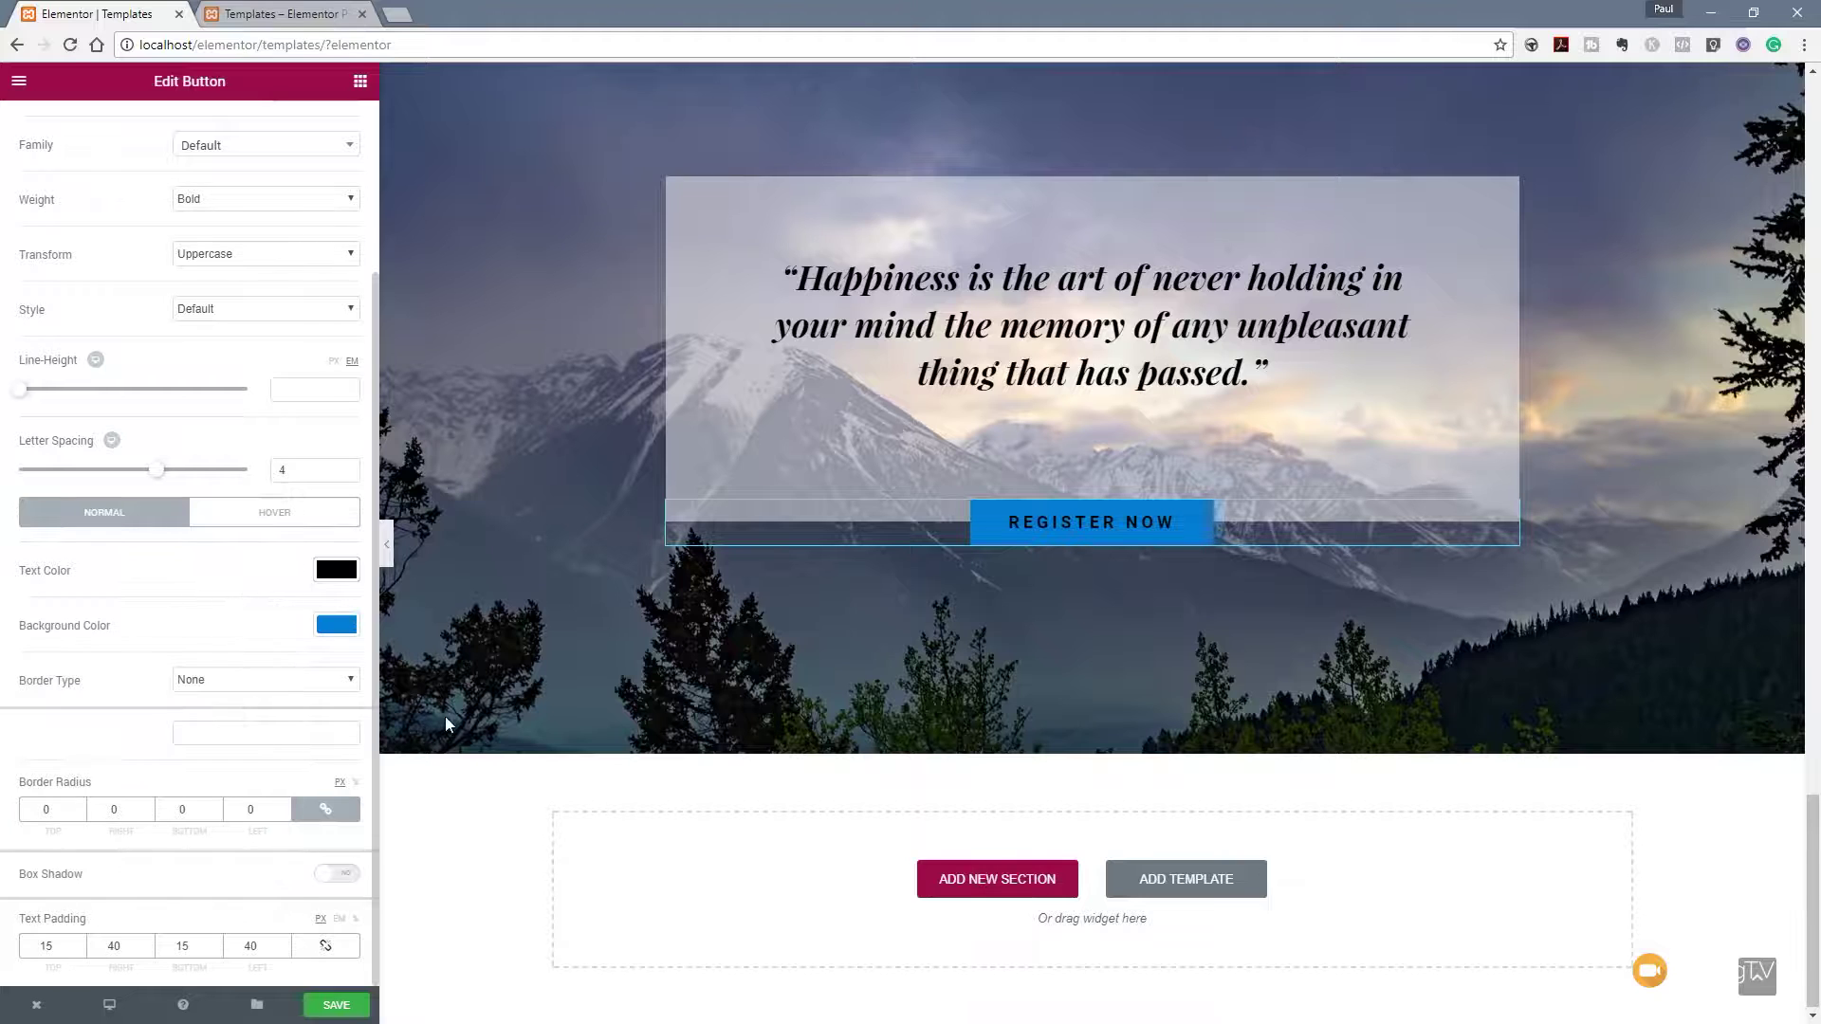
Set the button text colour to the white preset and save the page.
{"action": "left_click", "coordinate": [334, 571]}
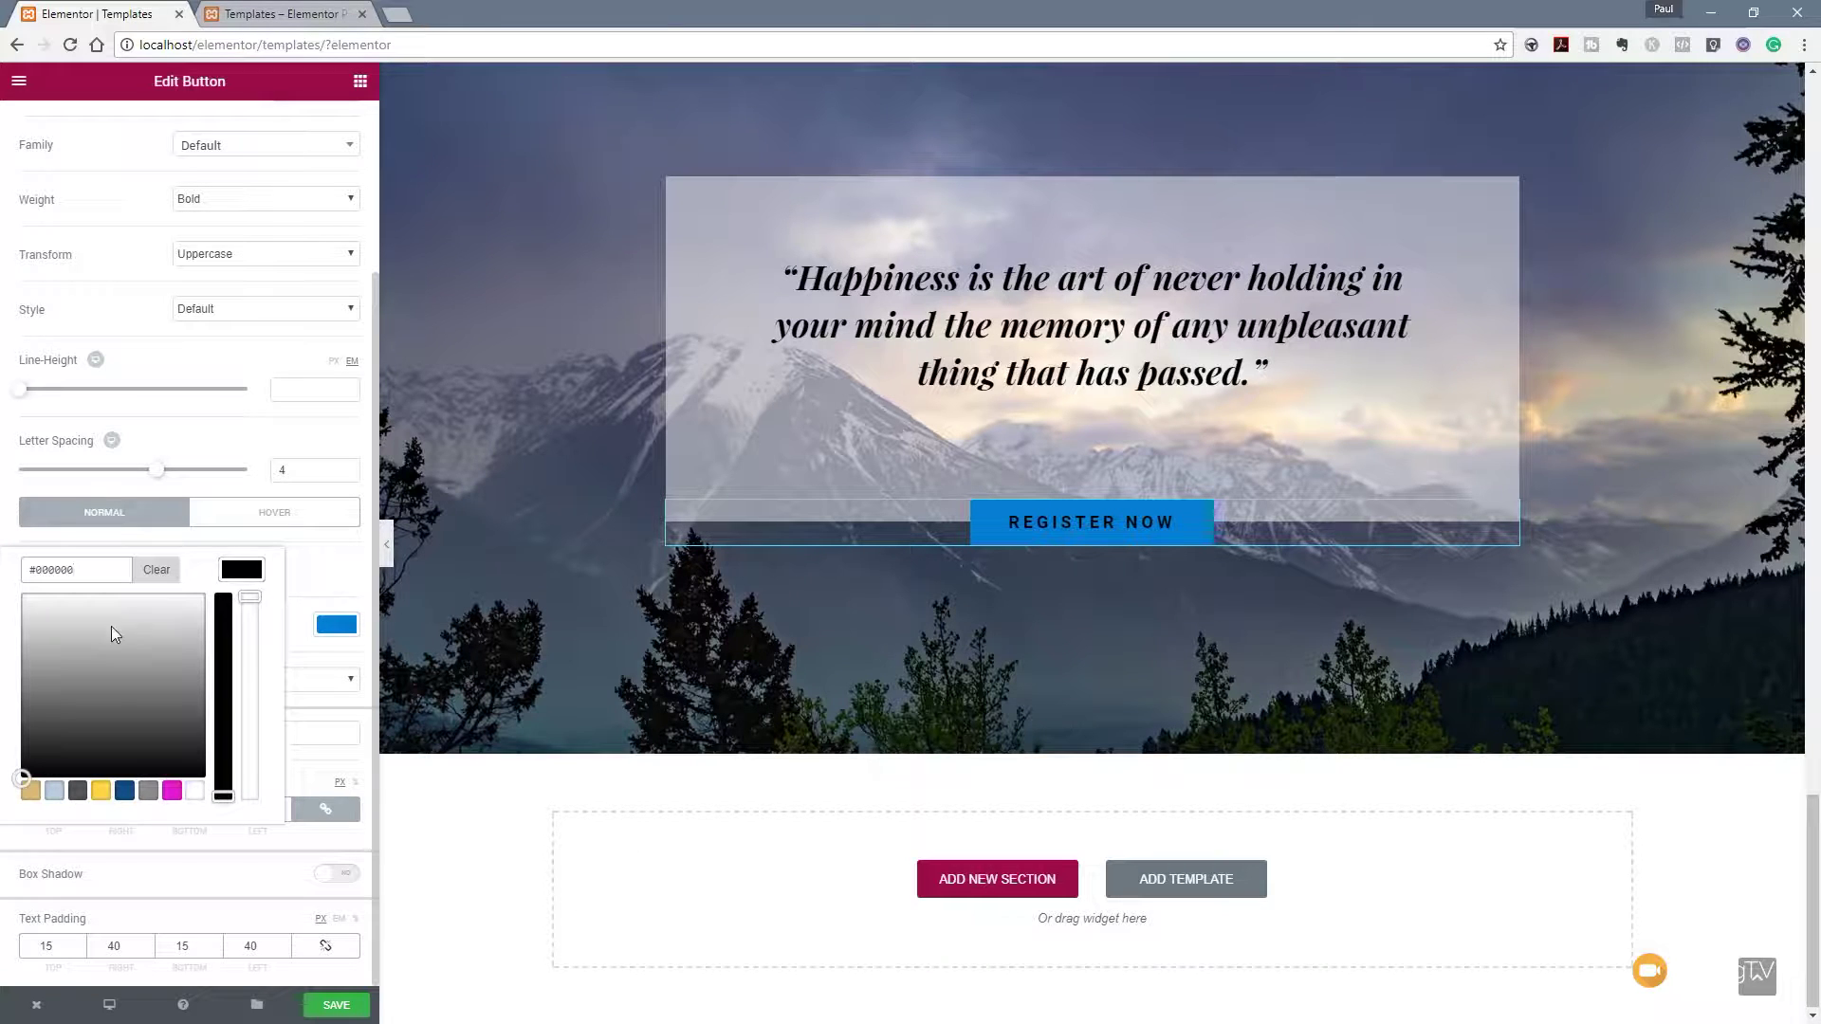
{"action": "left_click", "coordinate": [194, 795]}
{"action": "left_click", "coordinate": [329, 567]}
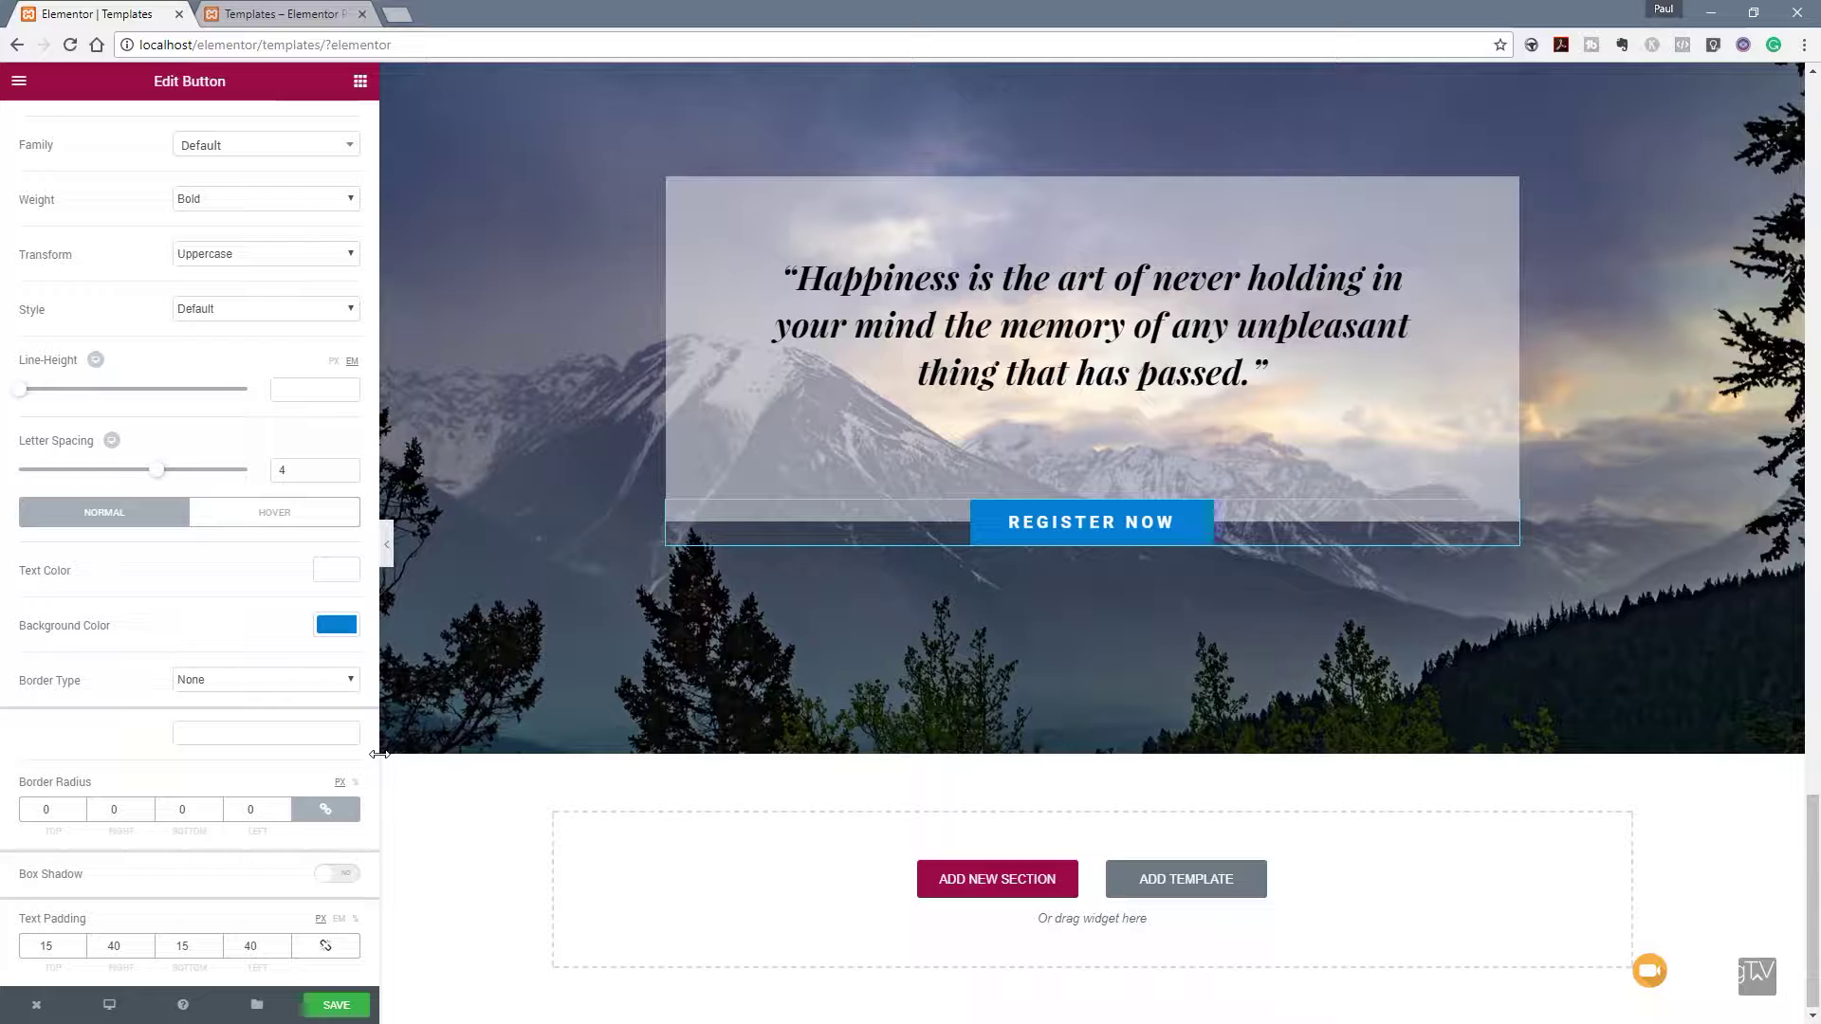
{"action": "left_click", "coordinate": [112, 446]}
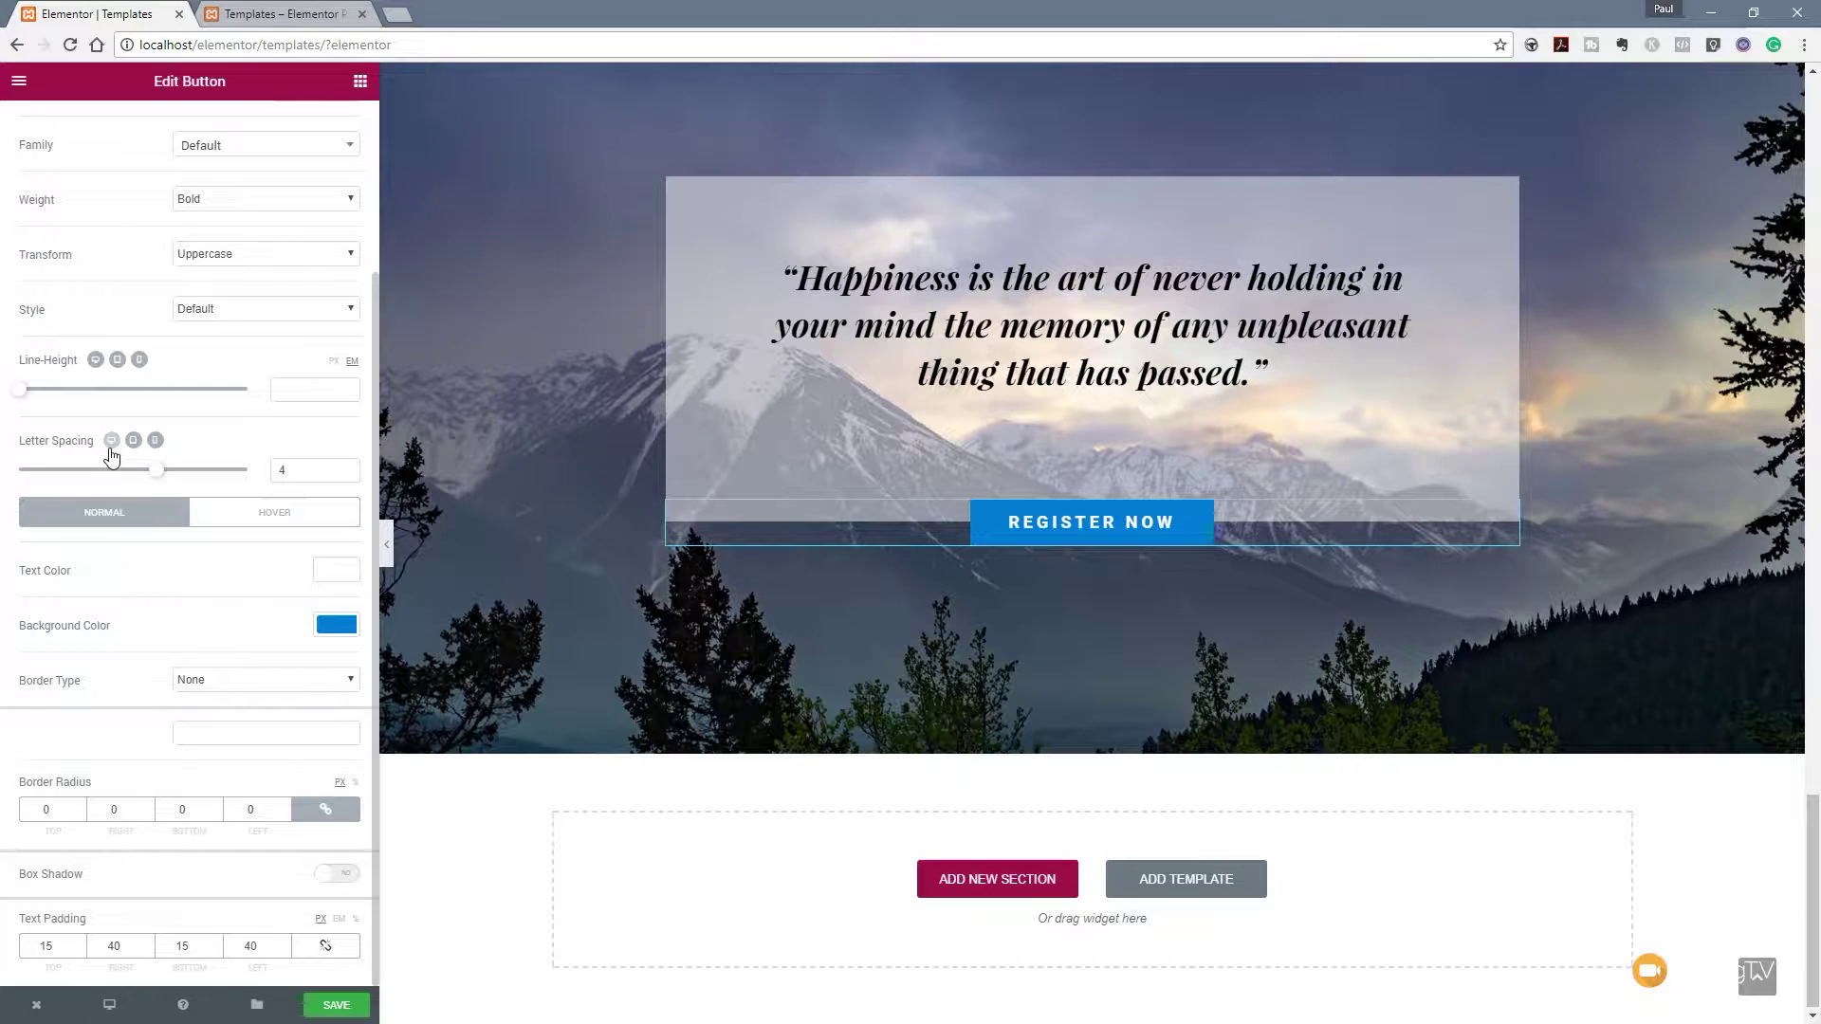
{"action": "key", "text": "ctrl+s"}
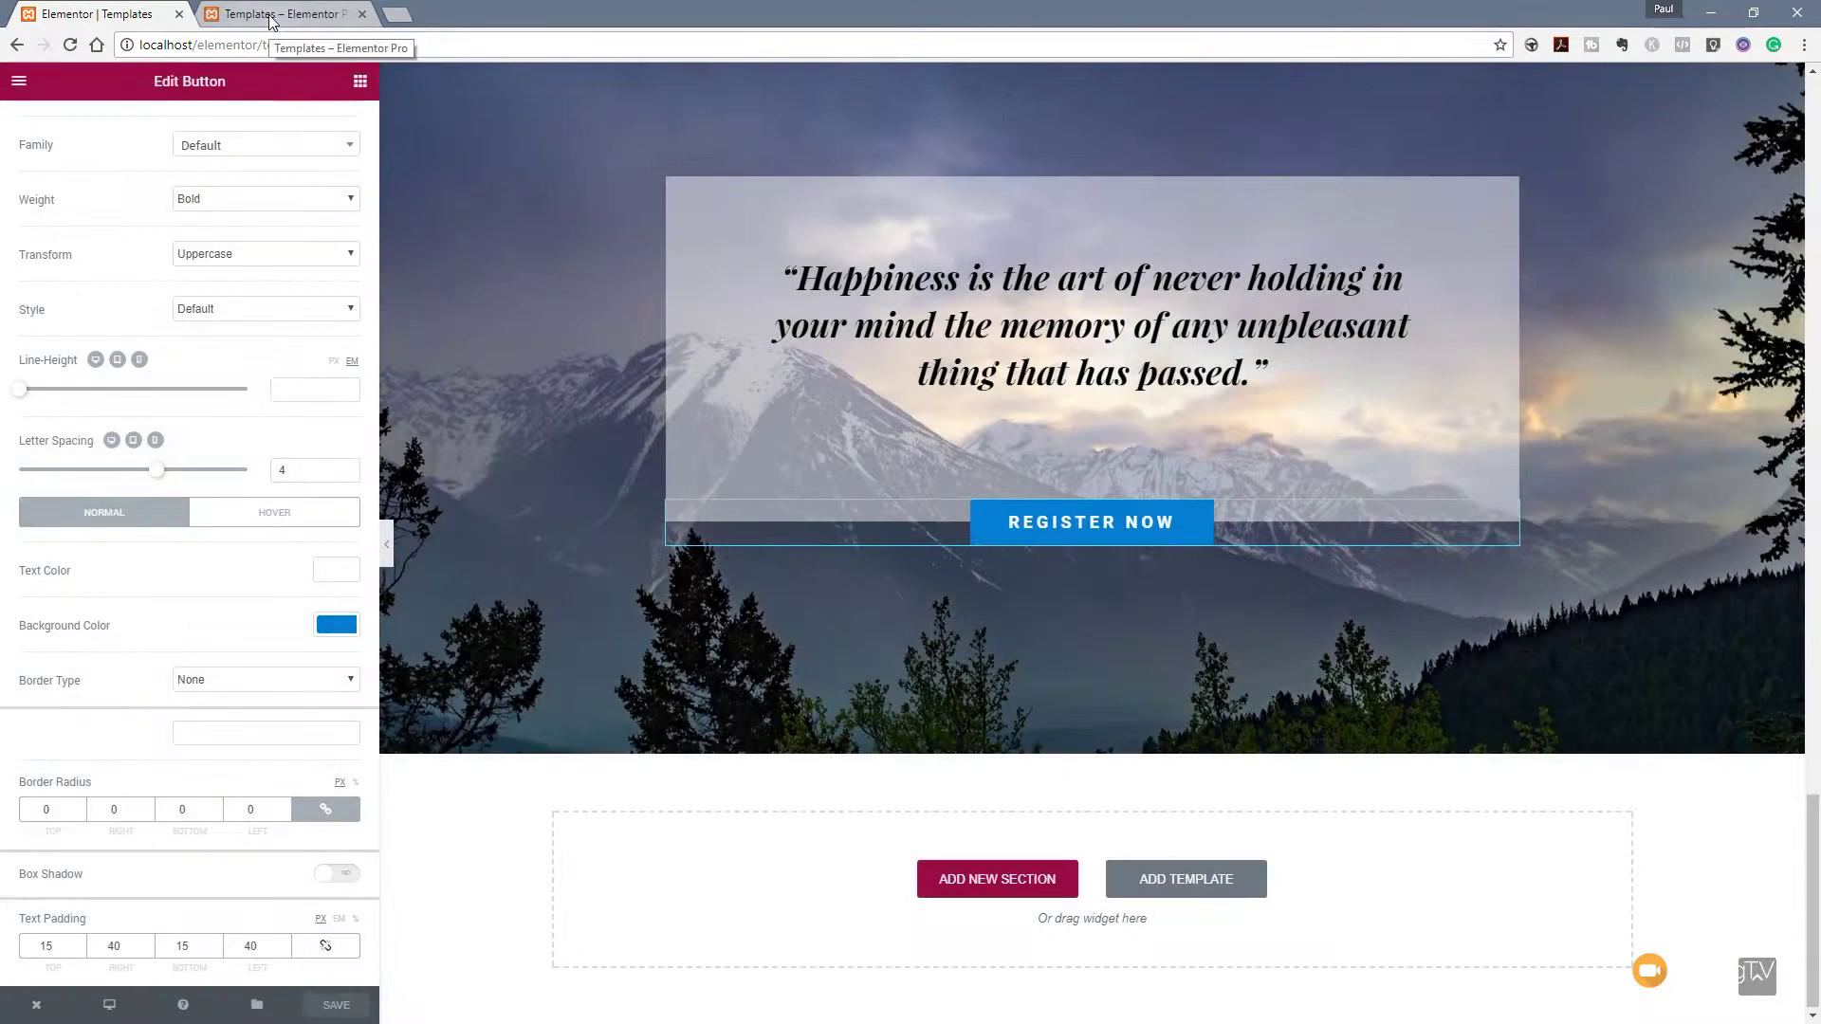
Refresh the Templates – Elementor tab, scroll through the restyled DESK FEST 17 page, then return to the editor.
{"action": "left_click", "coordinate": [270, 21]}
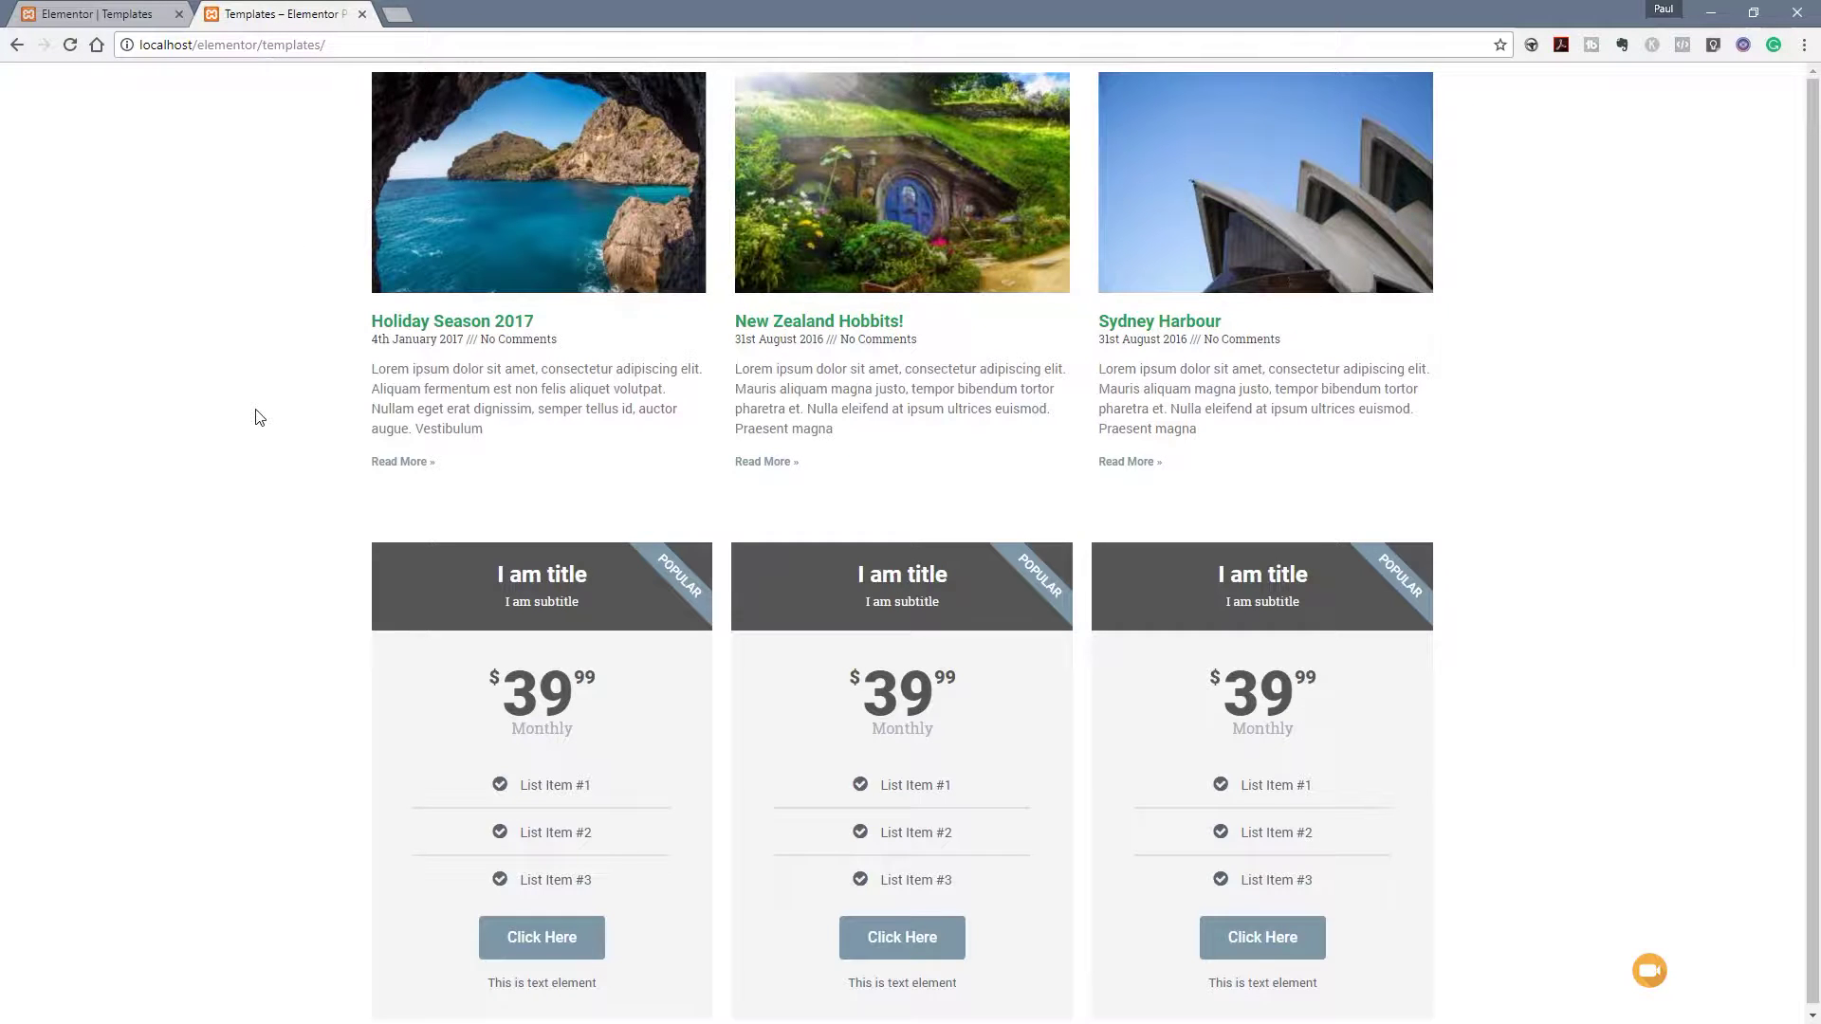
{"action": "key", "text": "F5"}
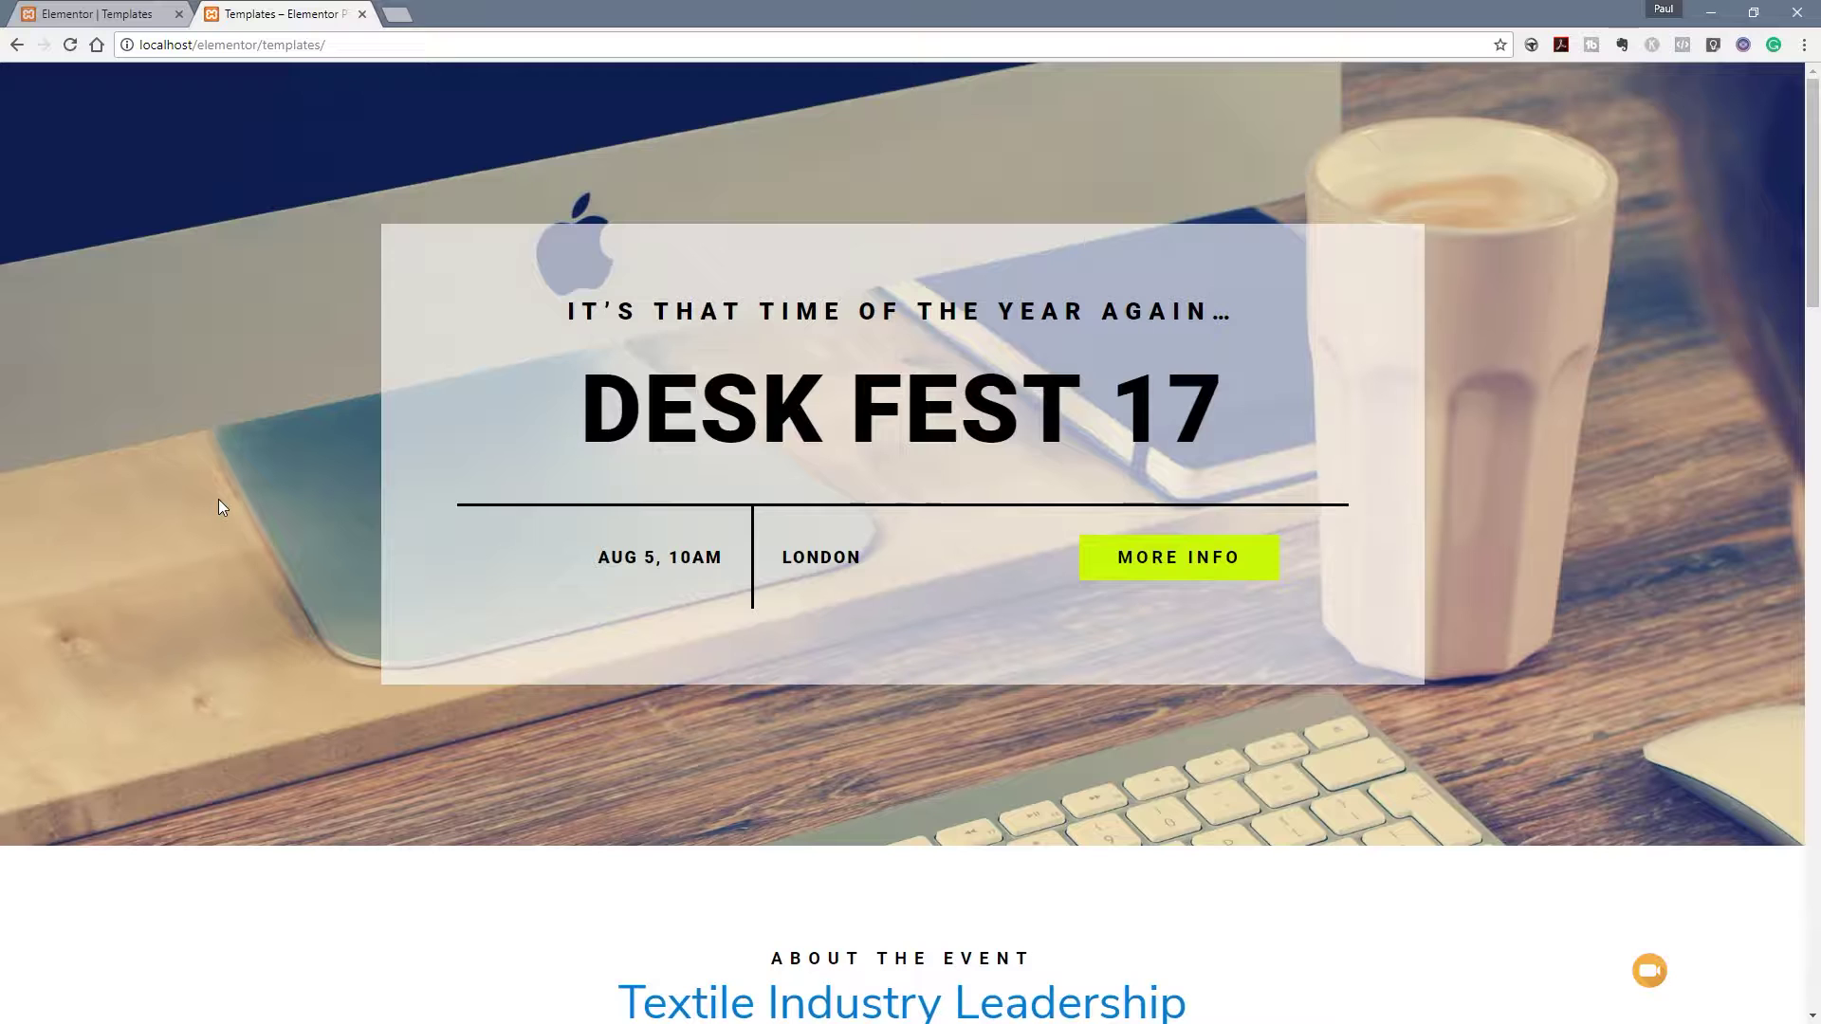
{"action": "scroll", "coordinate": [219, 501], "scroll_direction": "down", "scroll_amount": 8}
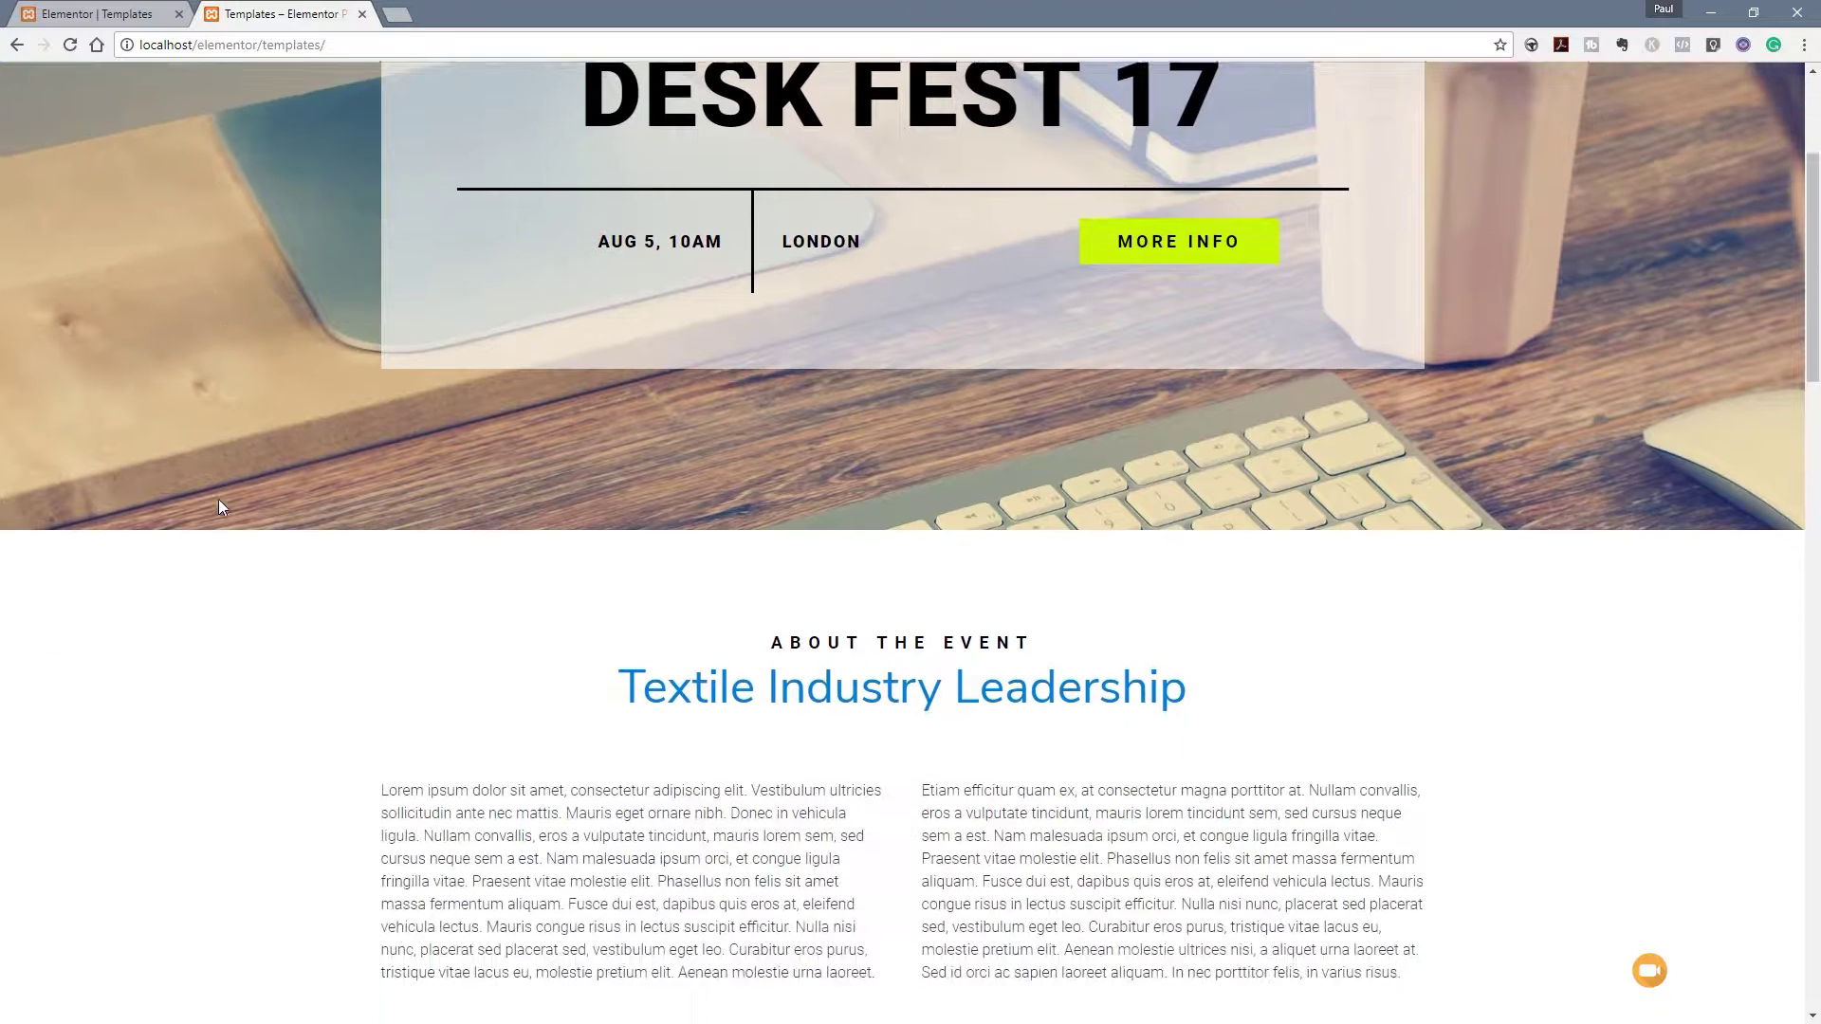
{"action": "scroll", "coordinate": [219, 507], "scroll_direction": "down", "scroll_amount": 10}
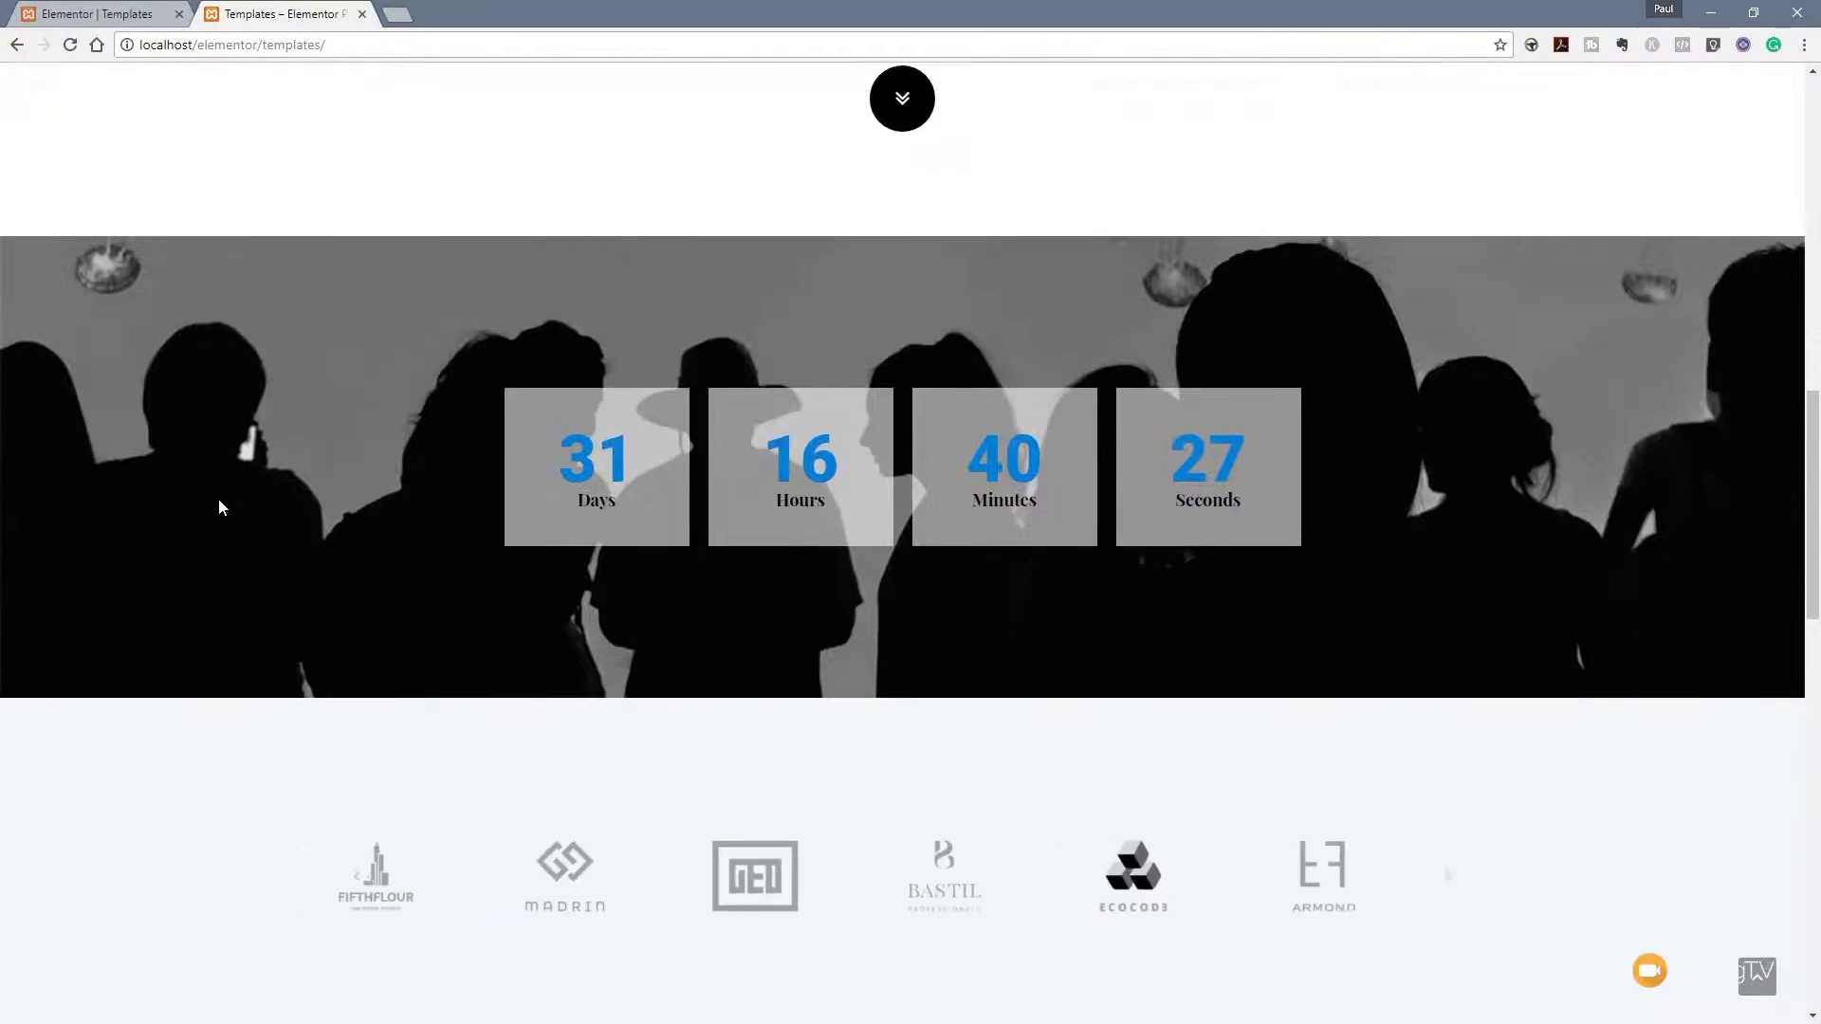
{"action": "scroll", "coordinate": [219, 507], "scroll_direction": "down", "scroll_amount": 8}
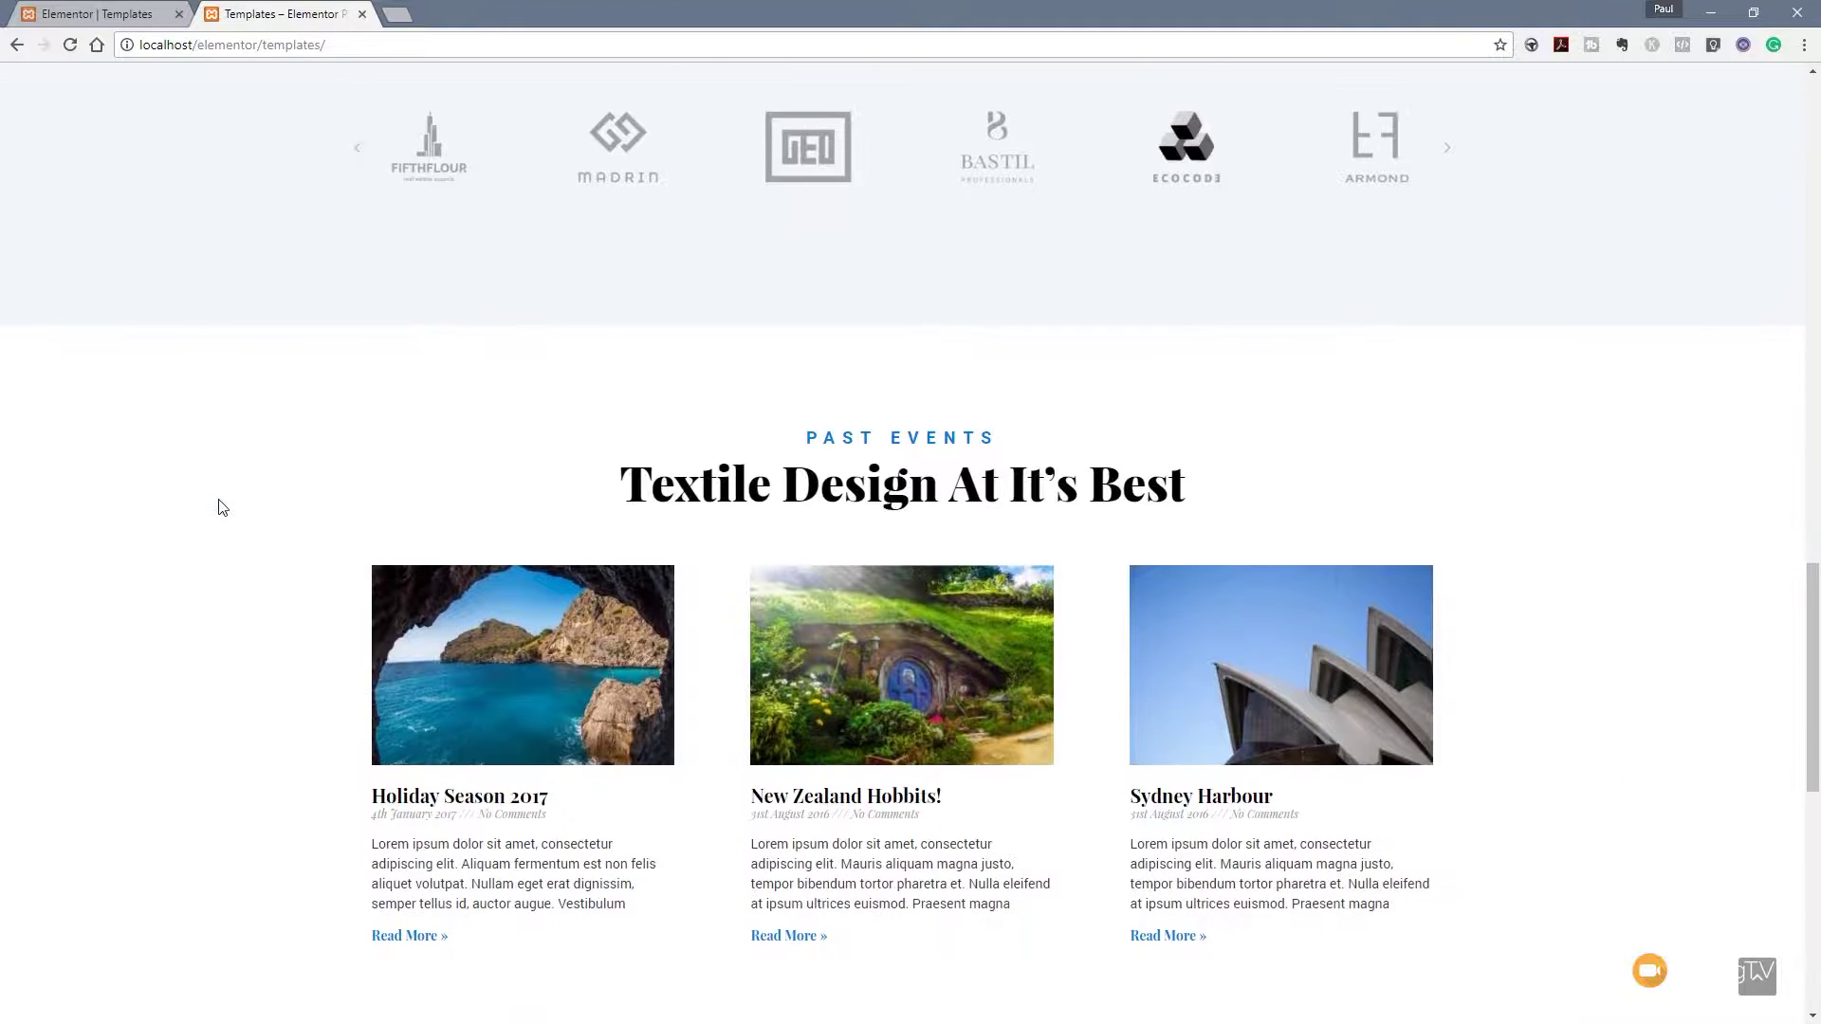
{"action": "scroll", "coordinate": [219, 507], "scroll_direction": "down", "scroll_amount": 4}
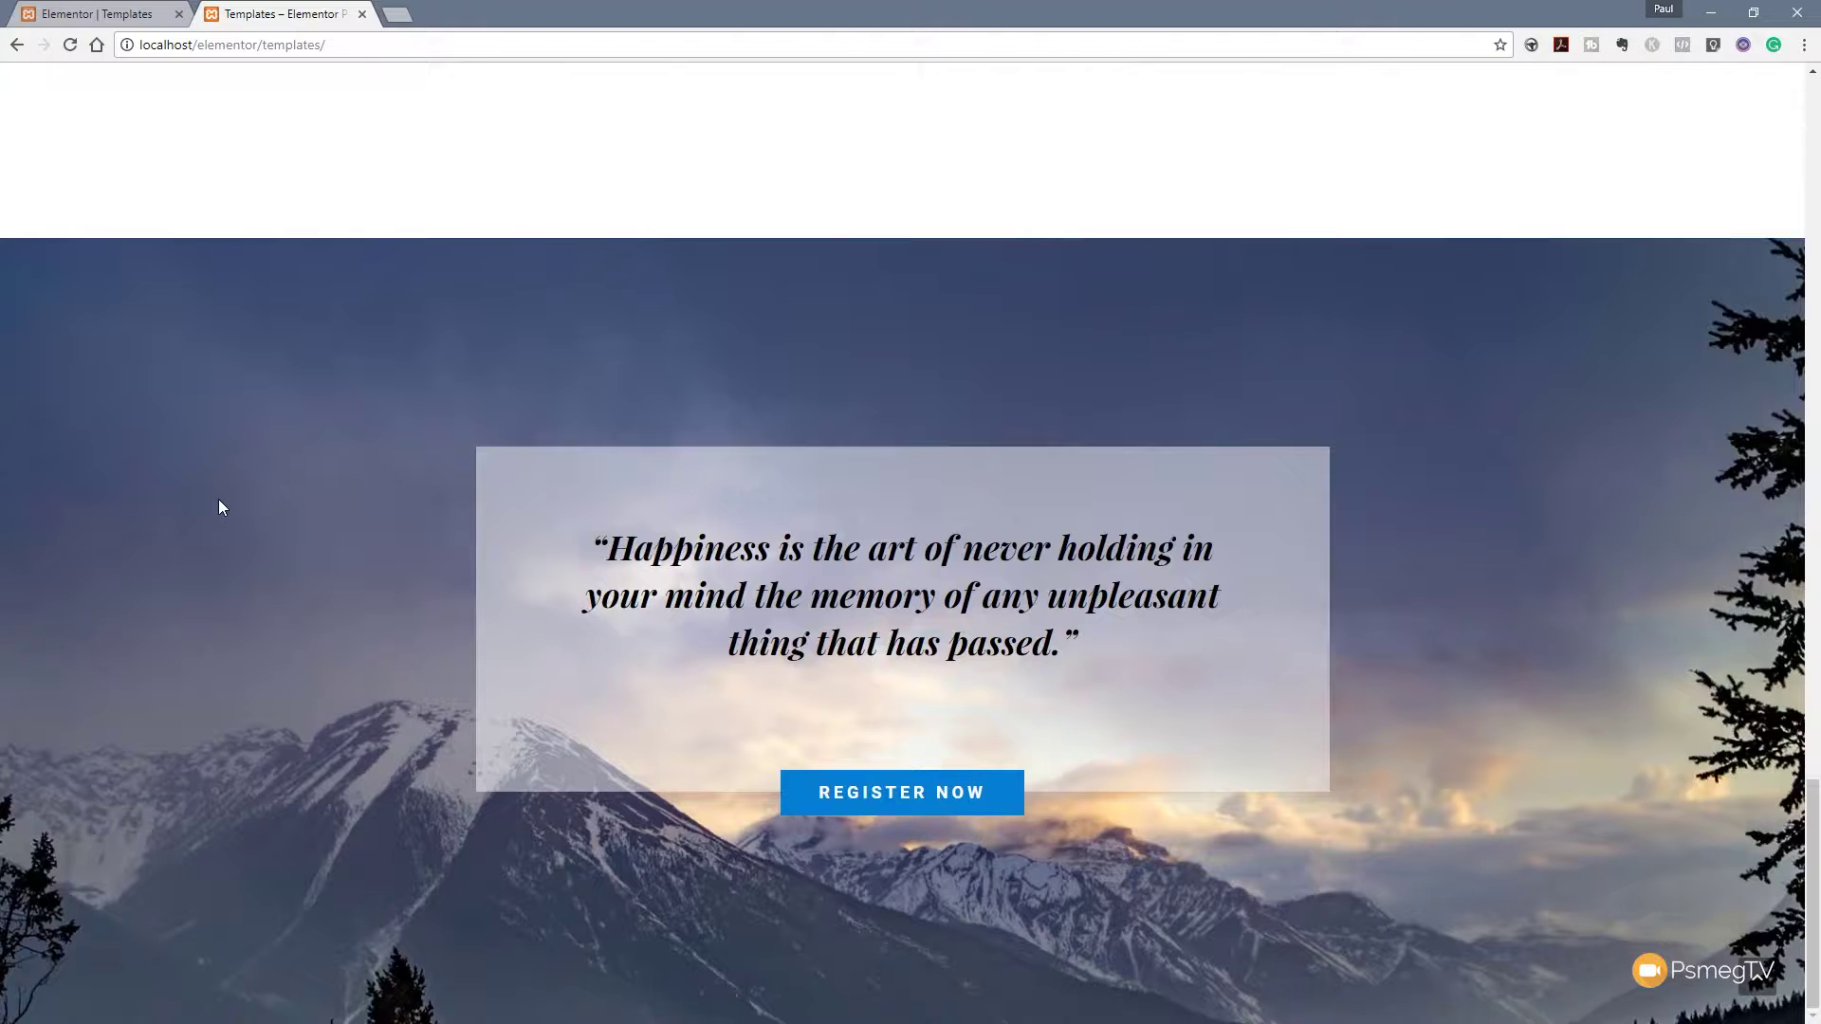
{"action": "scroll", "coordinate": [219, 507], "scroll_direction": "up", "scroll_amount": 8}
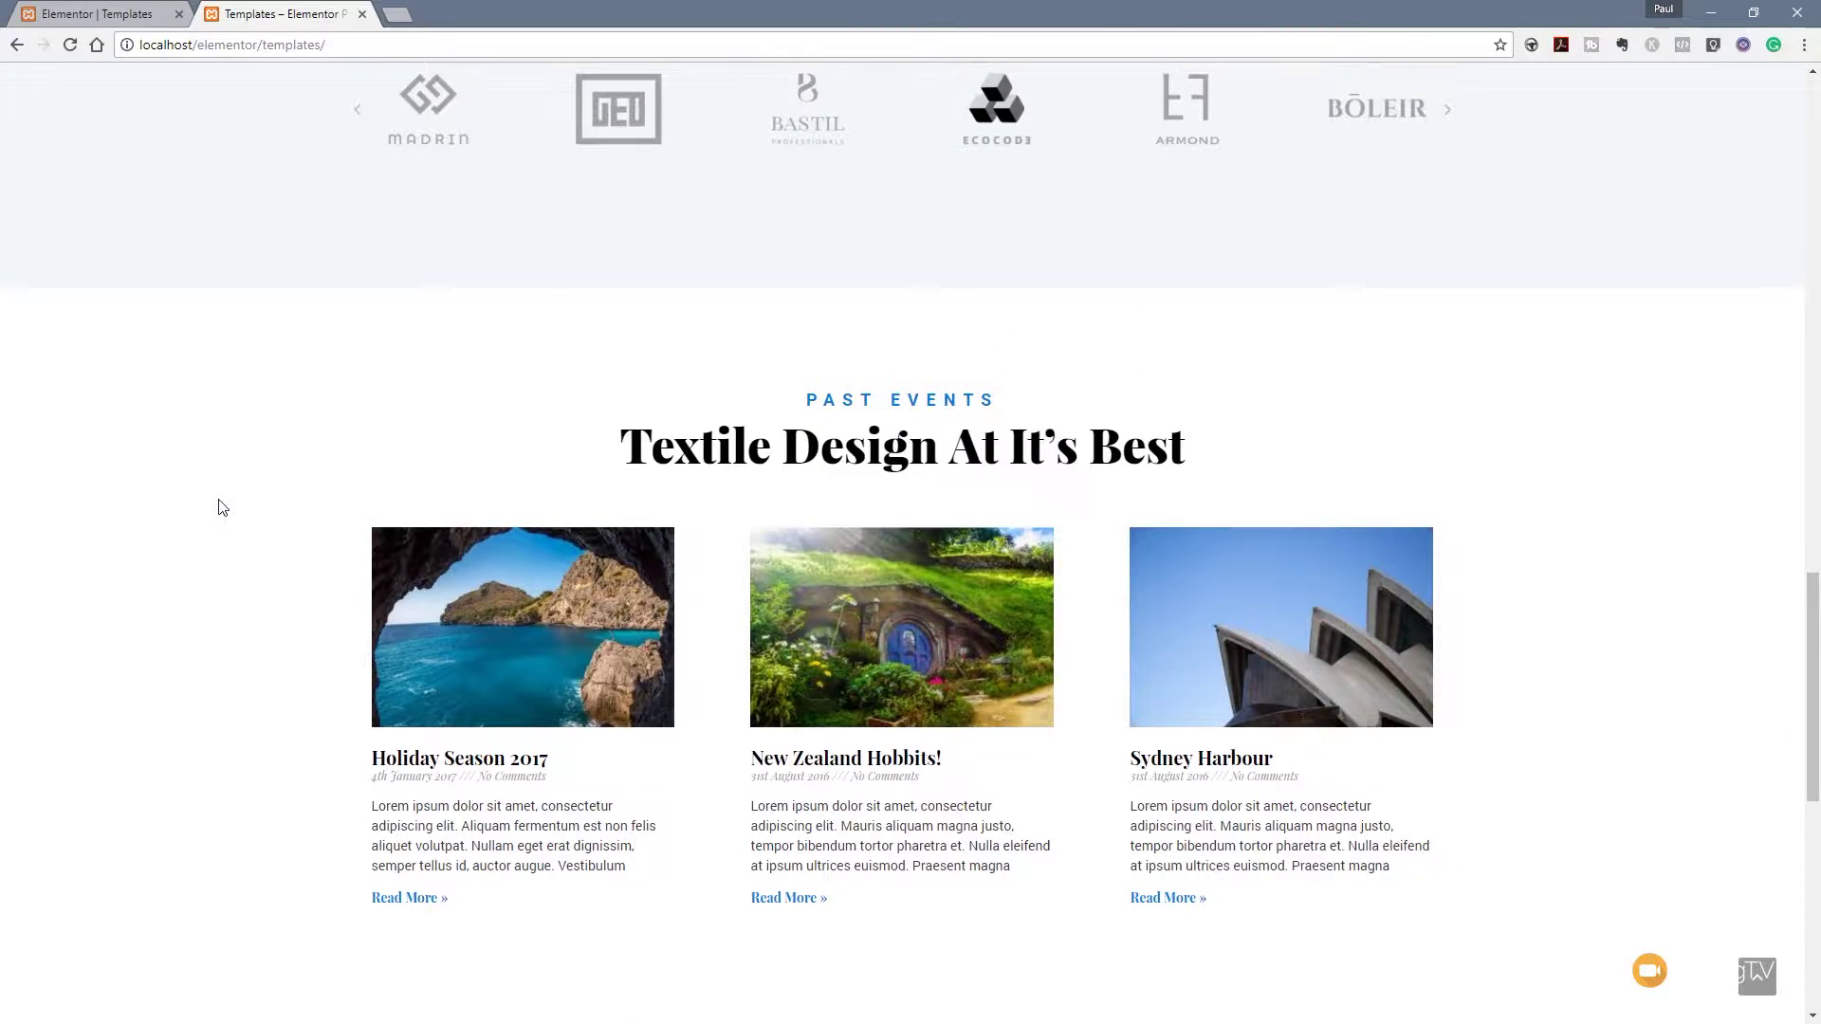
{"action": "scroll", "coordinate": [219, 507], "scroll_direction": "up", "scroll_amount": 15}
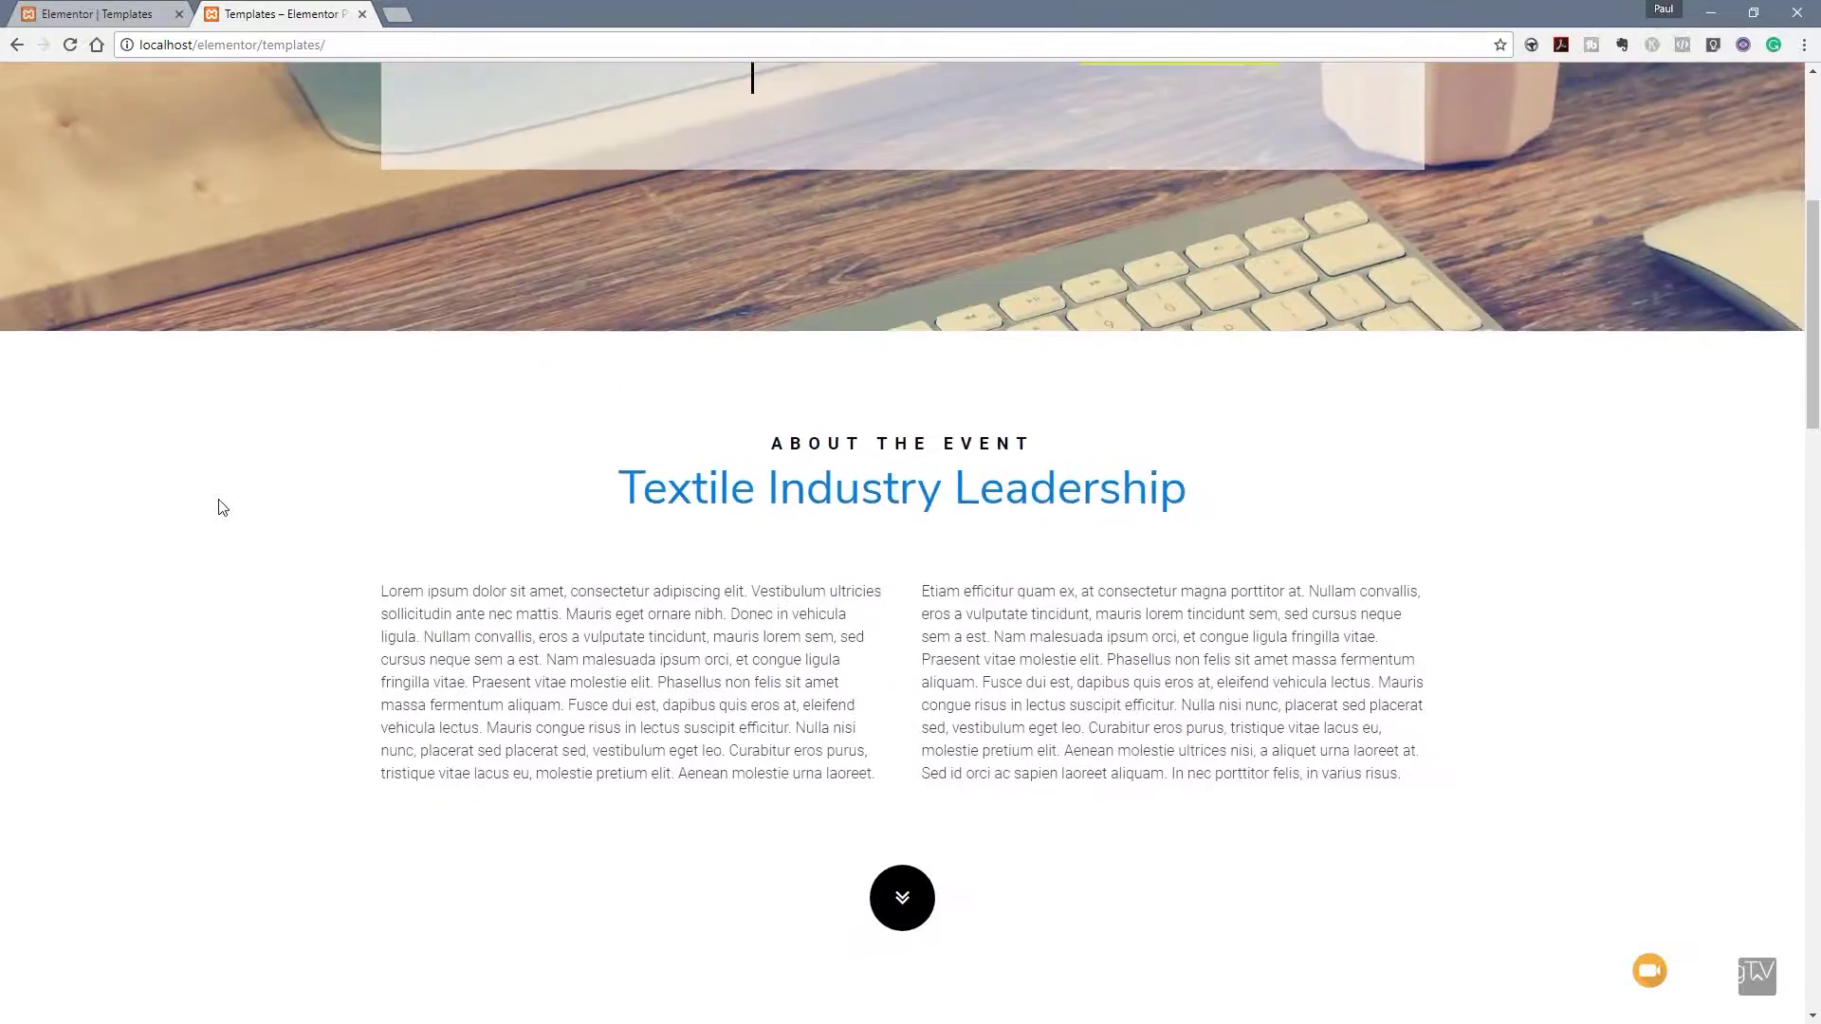
{"action": "scroll", "coordinate": [219, 507], "scroll_direction": "up", "scroll_amount": 6}
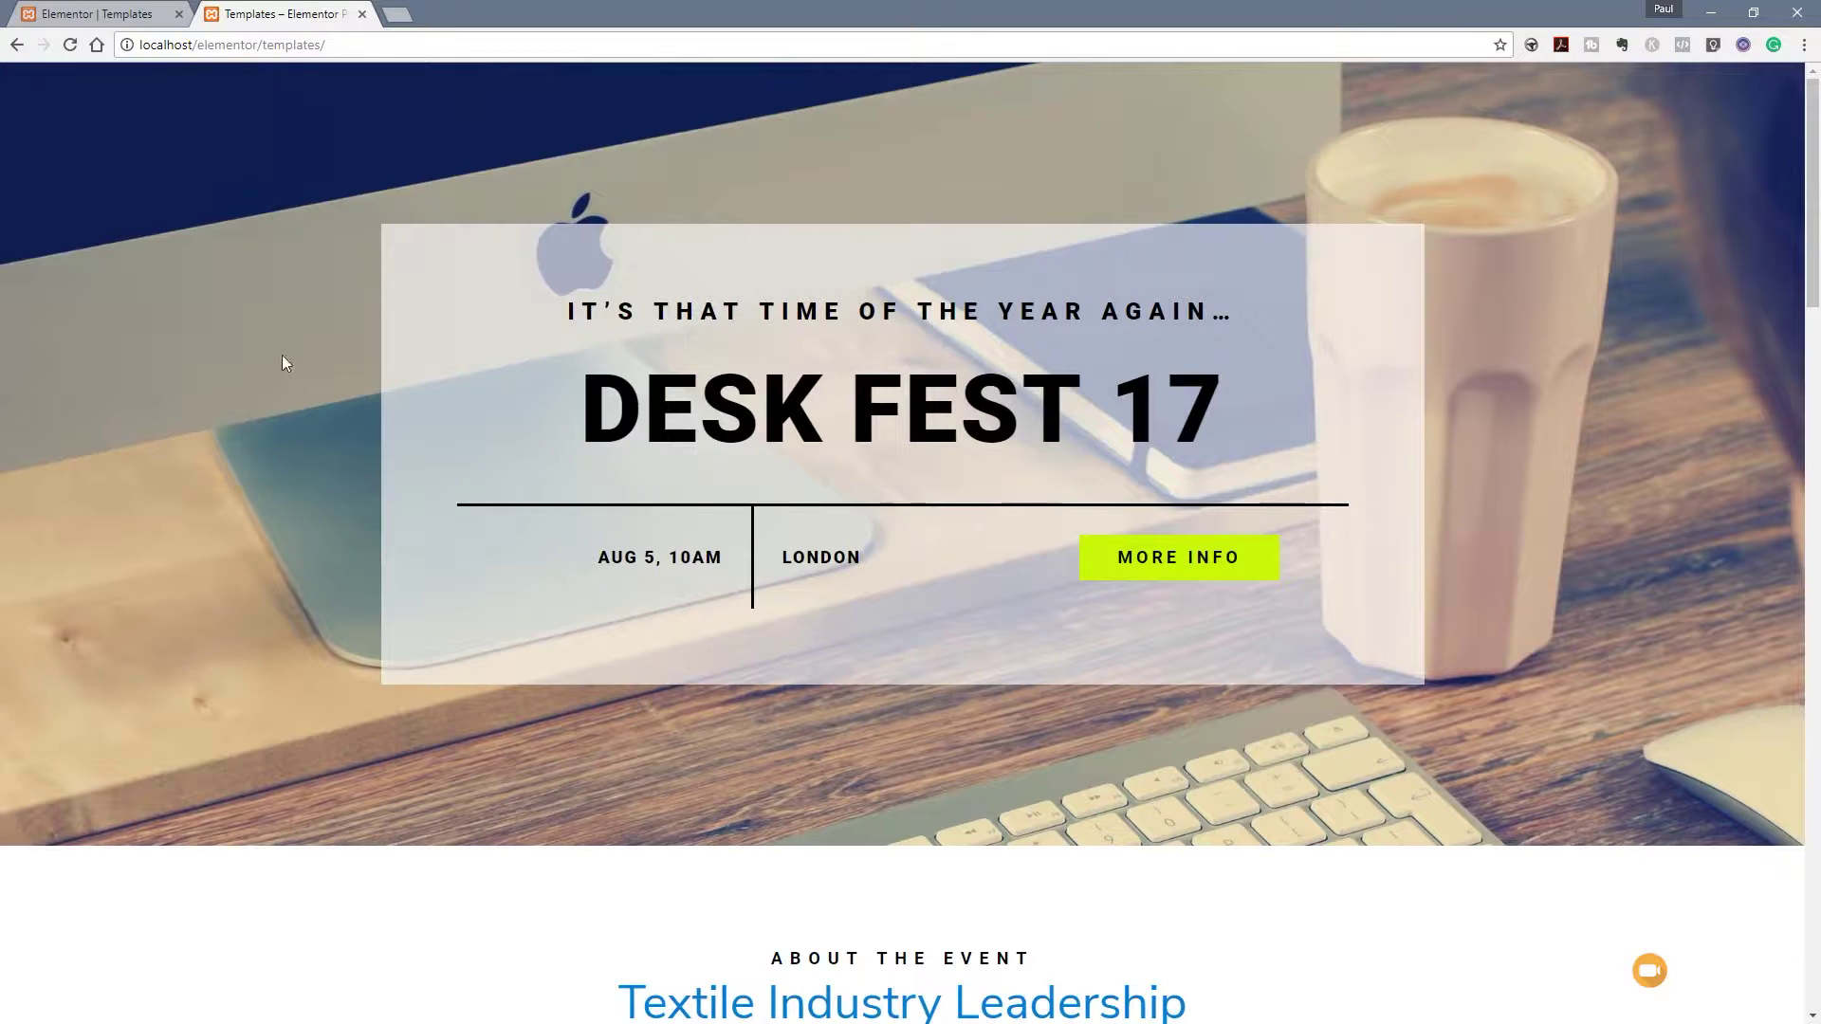
{"action": "left_click", "coordinate": [104, 15]}
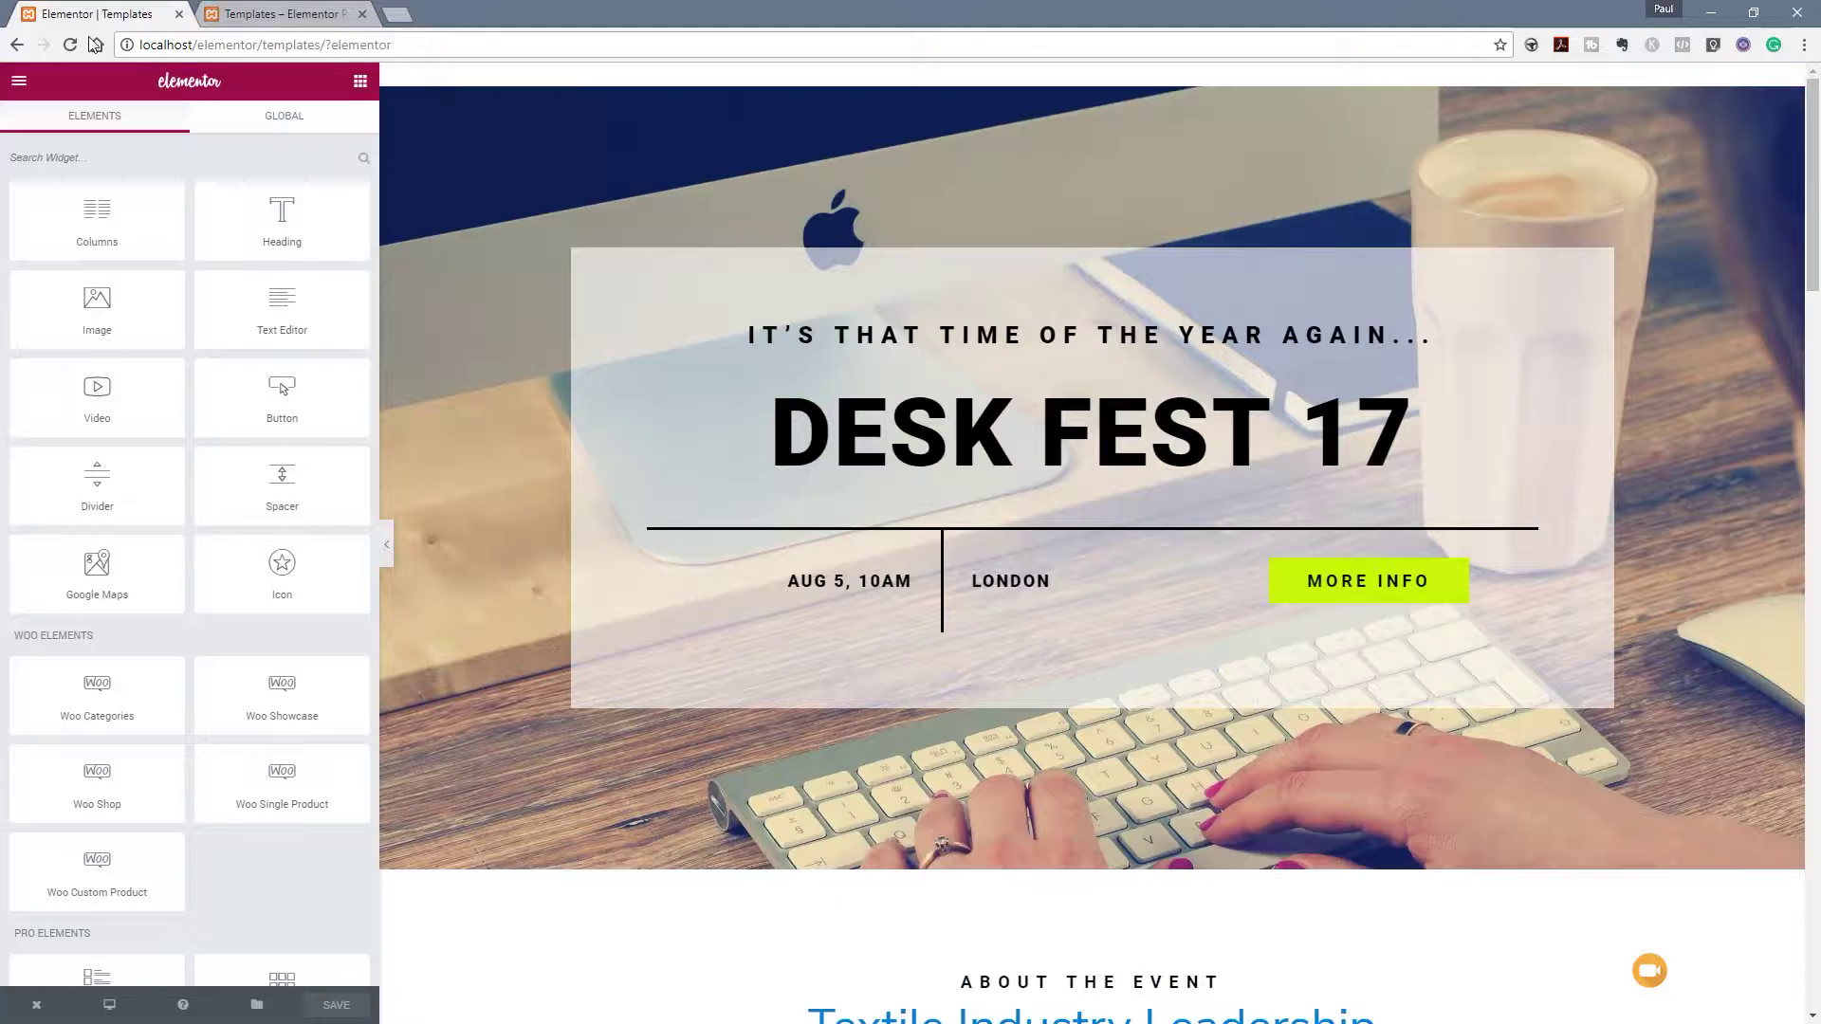
Exit the Elementor editor with Go to Dashboard from the panel's close options.
{"action": "left_click", "coordinate": [40, 1012]}
{"action": "left_click", "coordinate": [78, 963]}
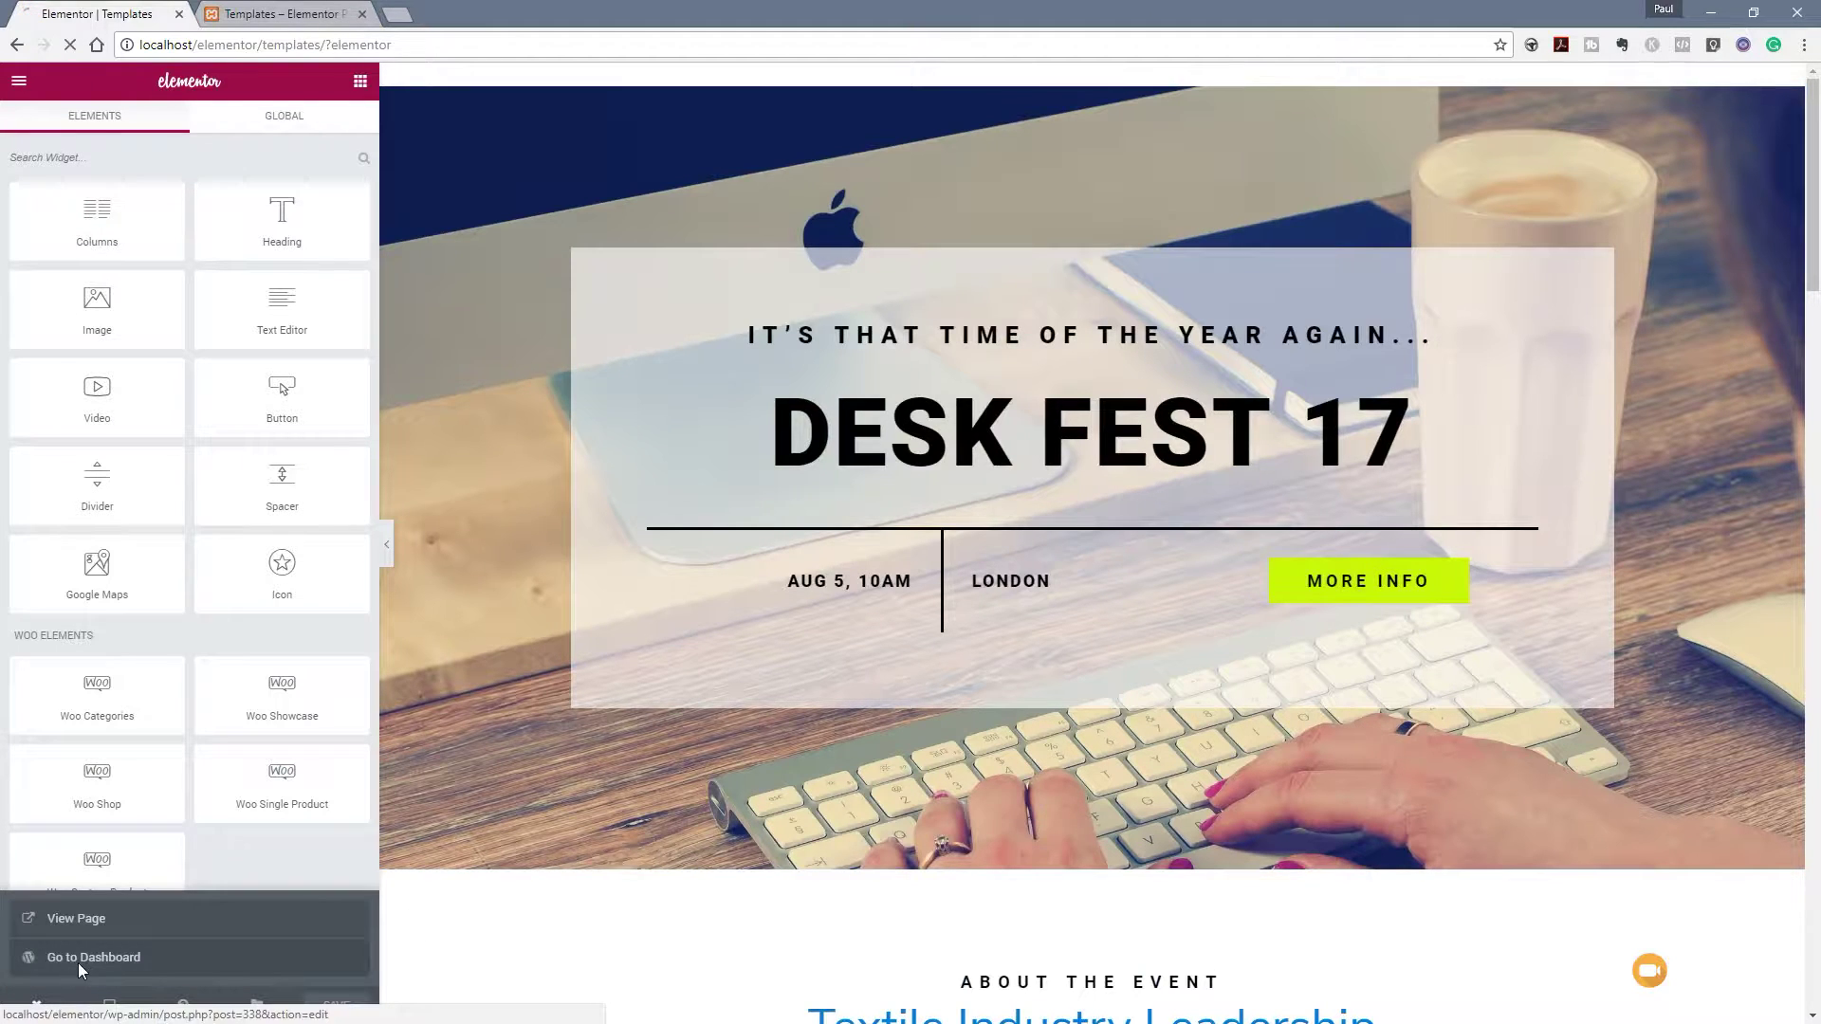